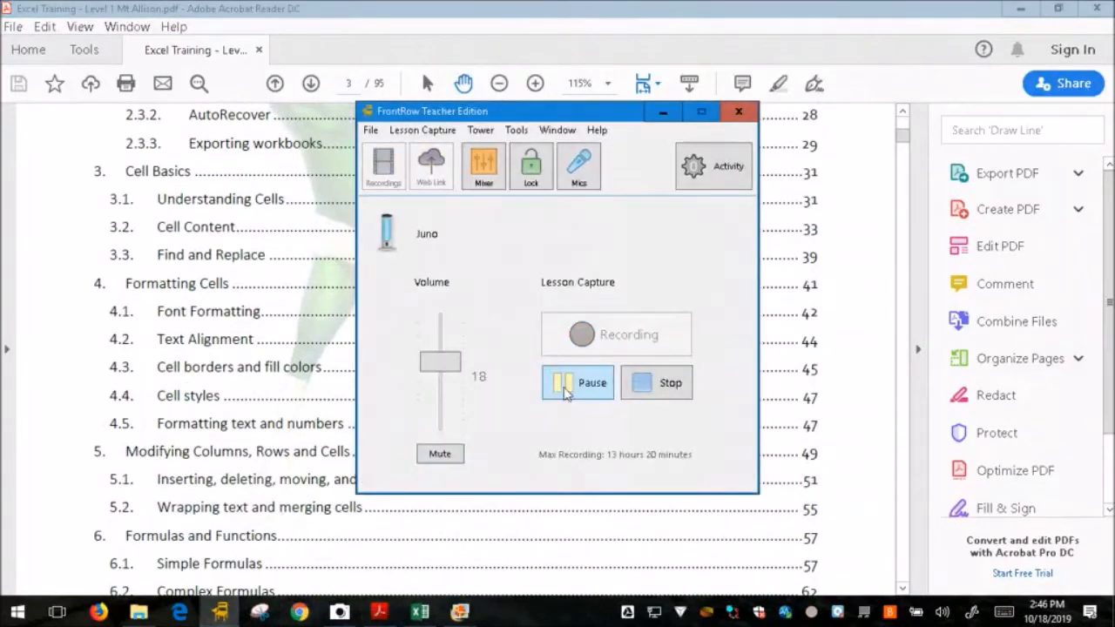
Resume the paused lesson capture in FrontRow and minimise its window
{"action": "left_click", "coordinate": [567, 390]}
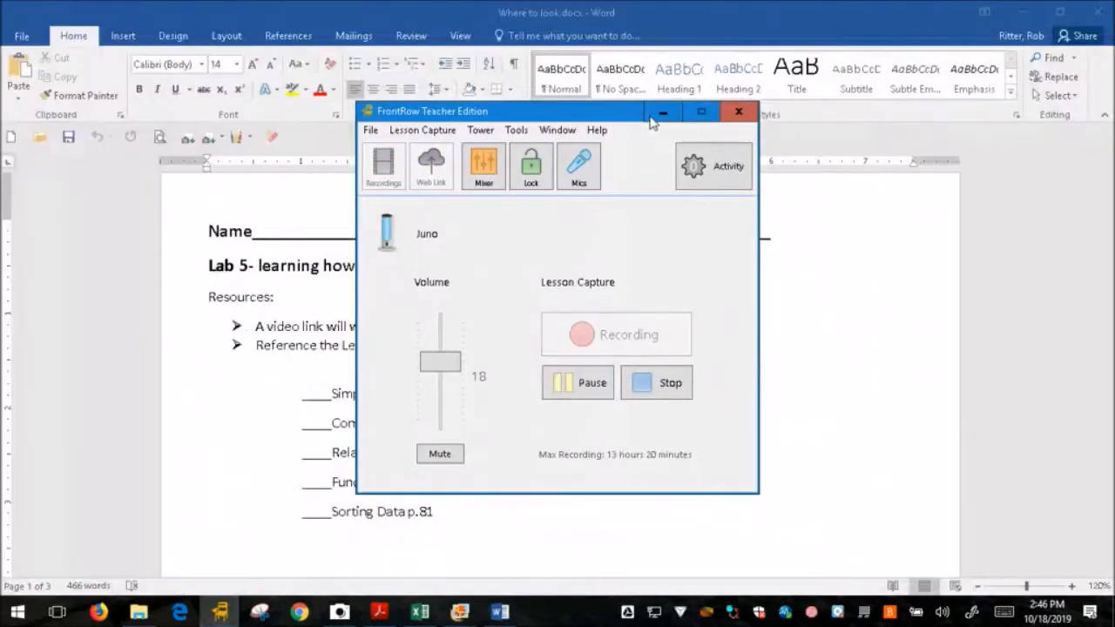
{"action": "left_click", "coordinate": [661, 112]}
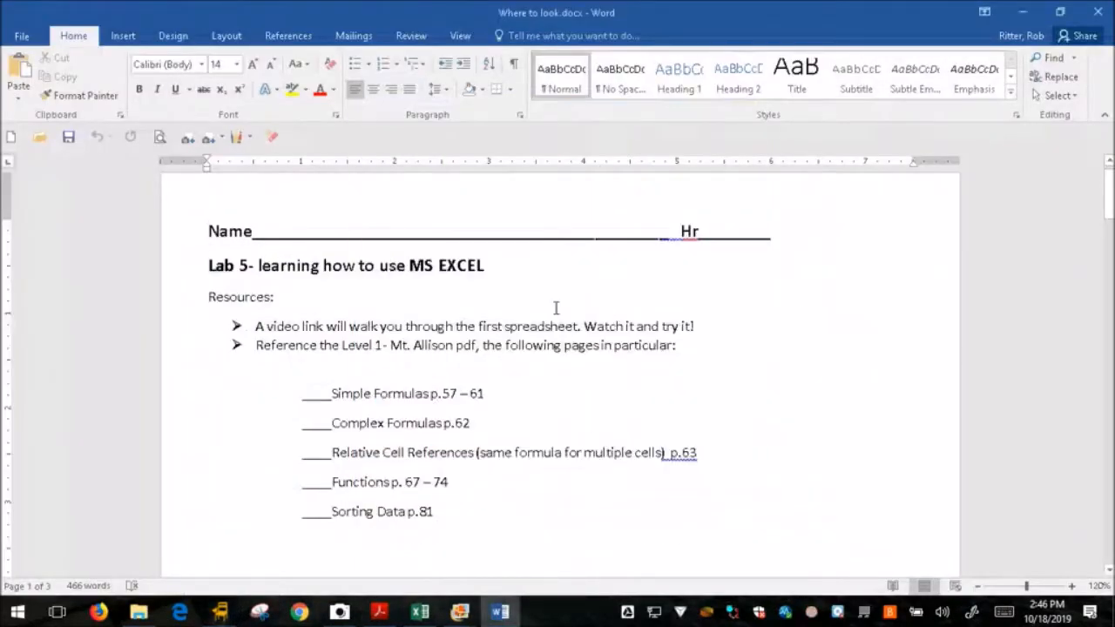
Review the Simple Formulas and Complex Formulas entries with their page references in the Lab 5 resource list
{"action": "left_click_drag", "start_coordinate": [304, 396], "coordinate": [329, 392]}
{"action": "left_click", "coordinate": [511, 398]}
{"action": "left_click", "coordinate": [493, 390]}
{"action": "left_click_drag", "start_coordinate": [432, 398], "coordinate": [477, 396]}
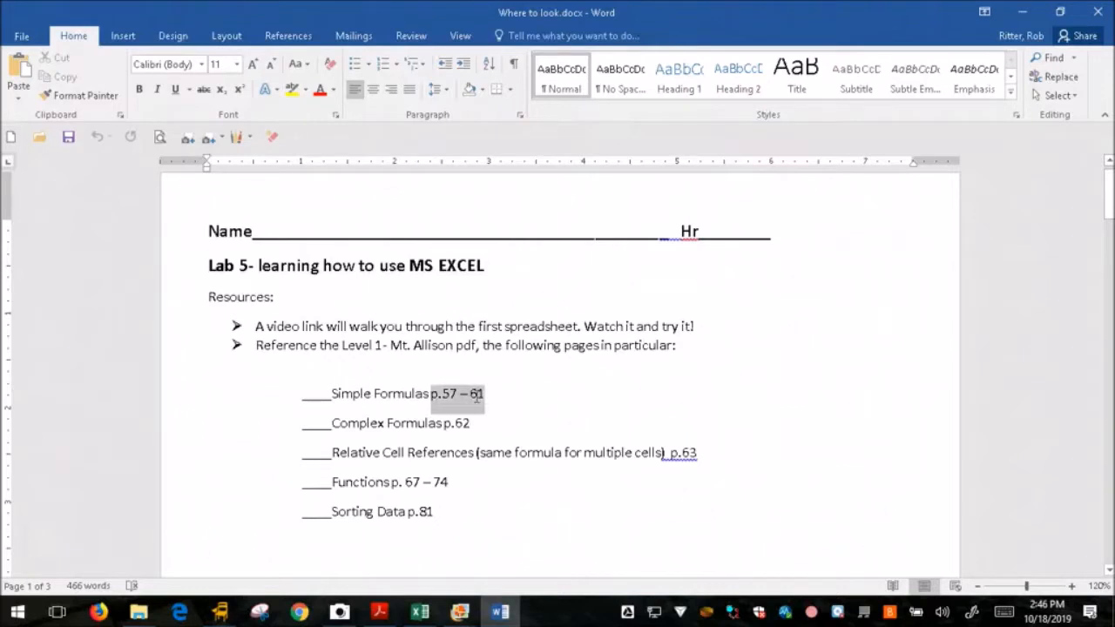
{"action": "left_click", "coordinate": [338, 394]}
{"action": "left_click_drag", "start_coordinate": [481, 423], "coordinate": [443, 423]}
{"action": "left_click_drag", "start_coordinate": [329, 422], "coordinate": [440, 423]}
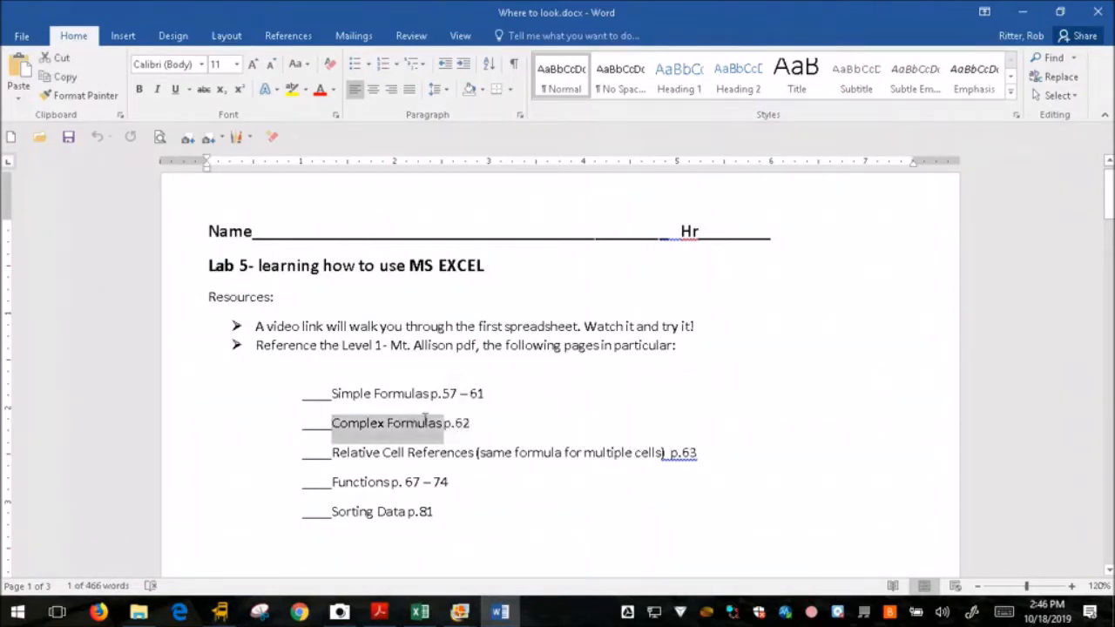
{"action": "left_click", "coordinate": [481, 427]}
{"action": "left_click_drag", "start_coordinate": [442, 424], "coordinate": [362, 427]}
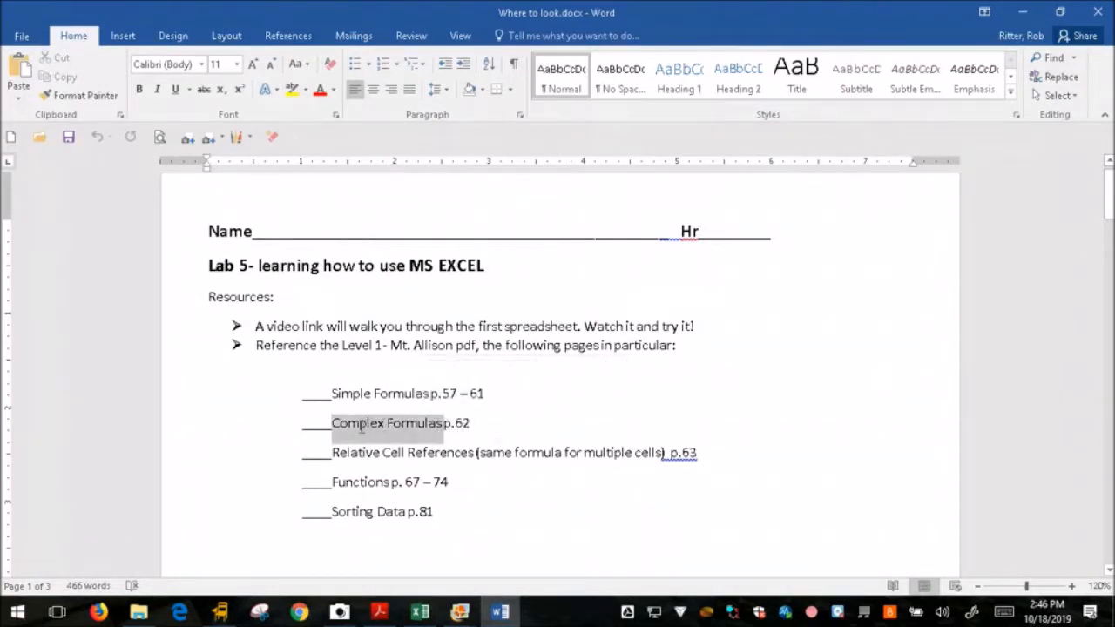
Review the Relative Cell References, Functions and Sorting Data entries with their page references in the Lab 5 resource list
{"action": "left_click", "coordinate": [543, 470]}
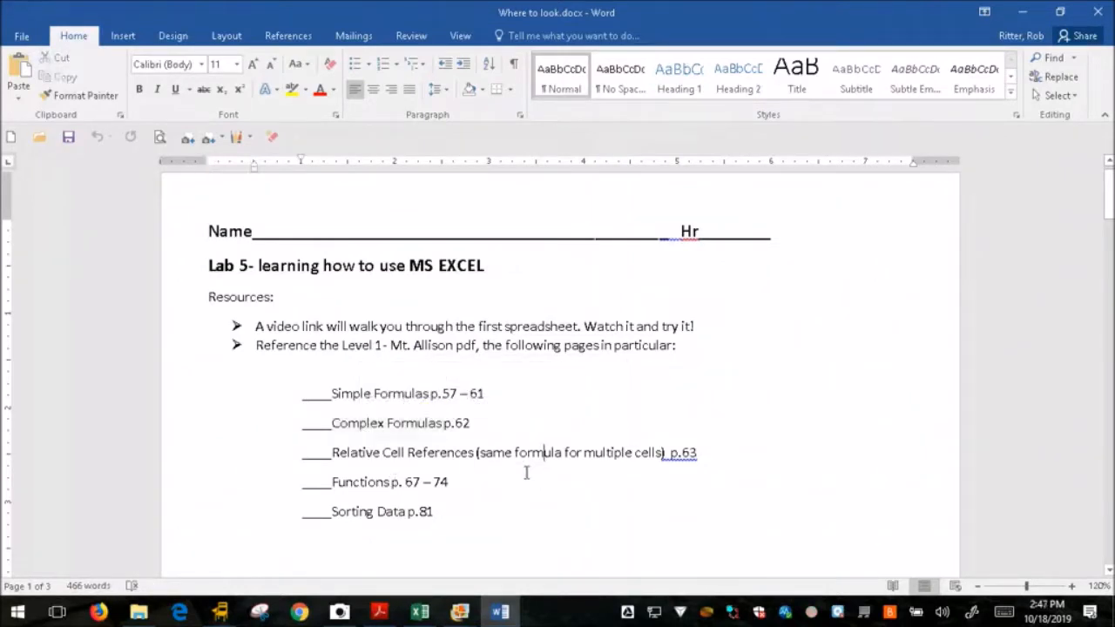
{"action": "left_click_drag", "start_coordinate": [479, 452], "coordinate": [650, 464]}
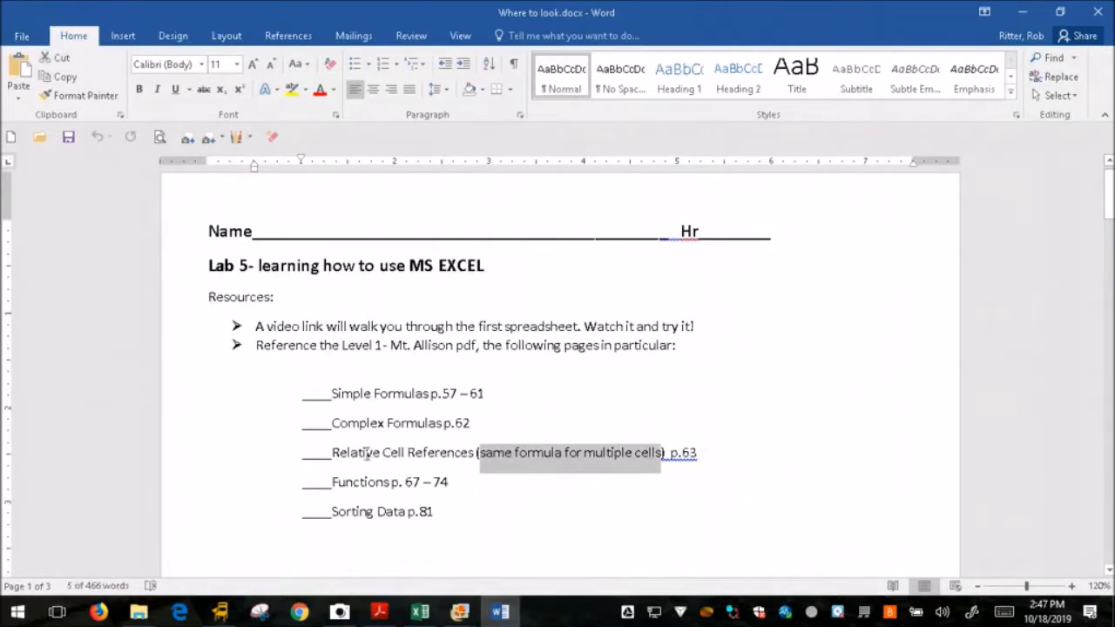
{"action": "left_click_drag", "start_coordinate": [334, 454], "coordinate": [457, 461]}
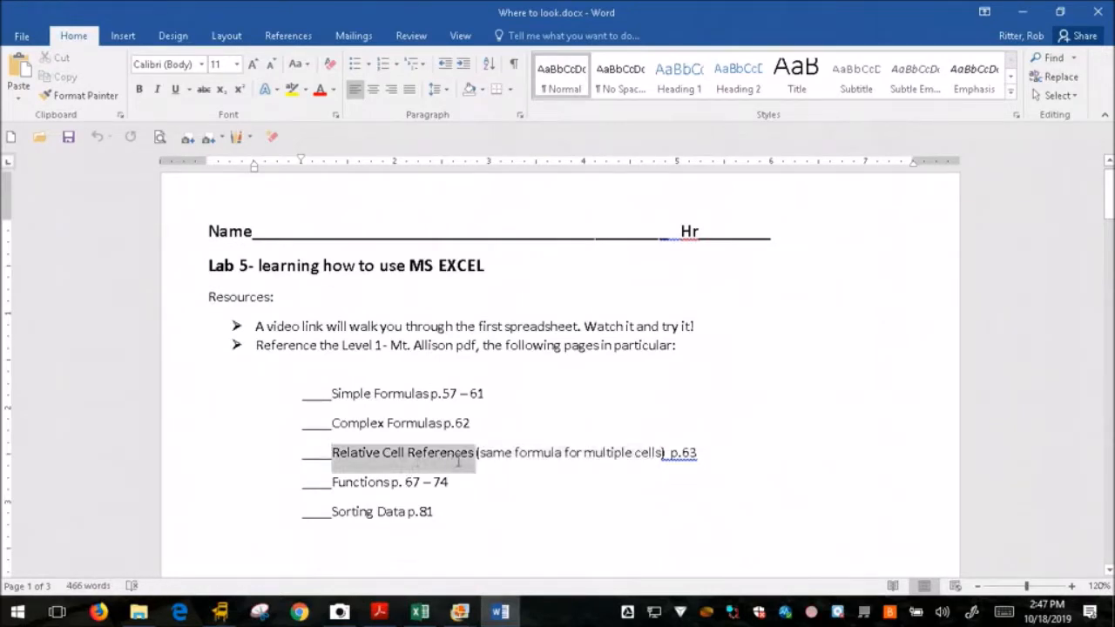
{"action": "left_click", "coordinate": [692, 454]}
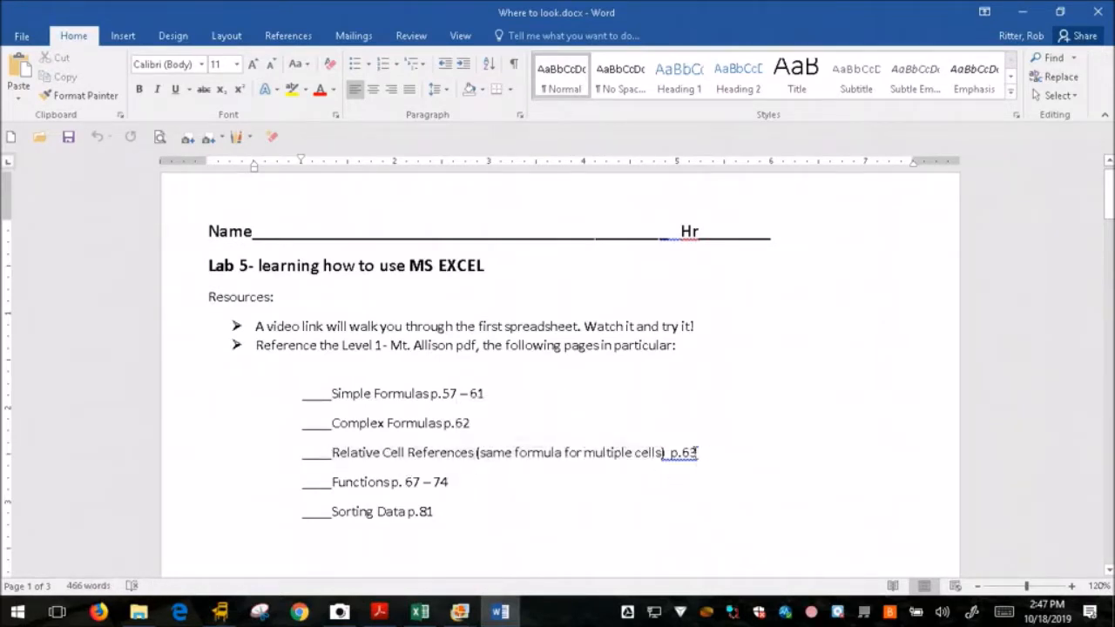
{"action": "left_click_drag", "start_coordinate": [707, 451], "coordinate": [671, 454]}
{"action": "left_click", "coordinate": [600, 480]}
{"action": "left_click_drag", "start_coordinate": [465, 483], "coordinate": [394, 493]}
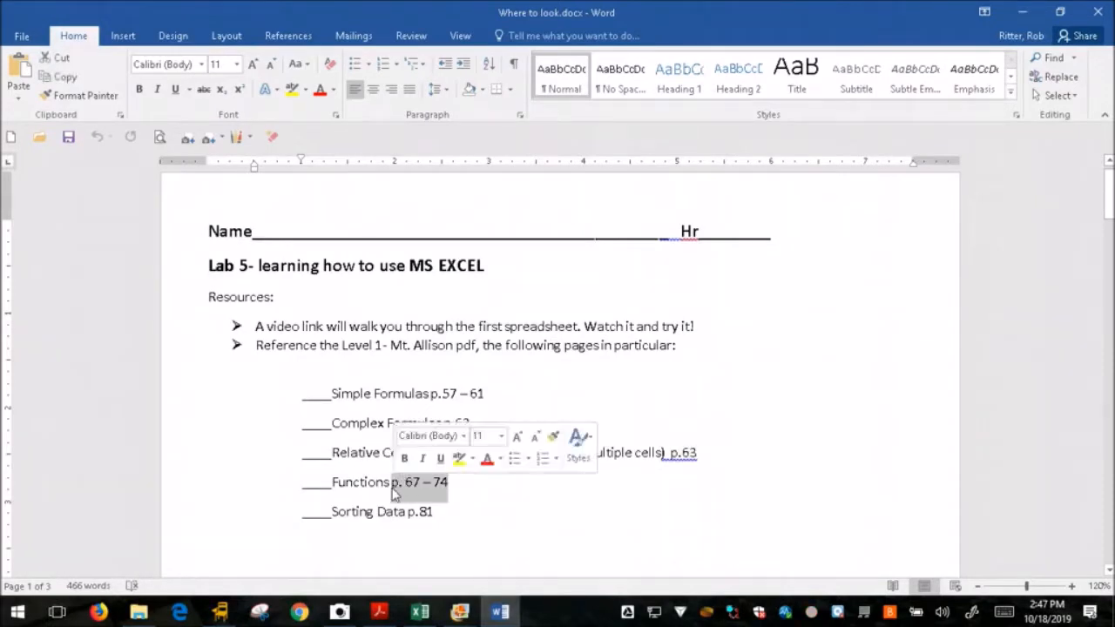
{"action": "left_click", "coordinate": [481, 490]}
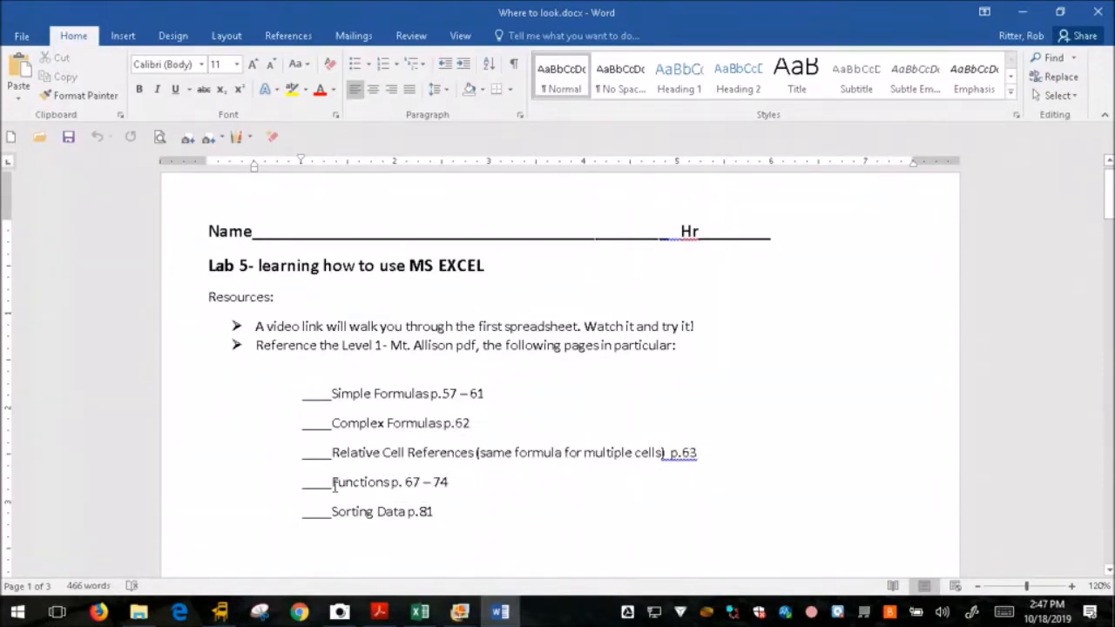
{"action": "left_click_drag", "start_coordinate": [333, 486], "coordinate": [463, 485]}
{"action": "left_click", "coordinate": [388, 484]}
{"action": "left_click_drag", "start_coordinate": [389, 483], "coordinate": [461, 484]}
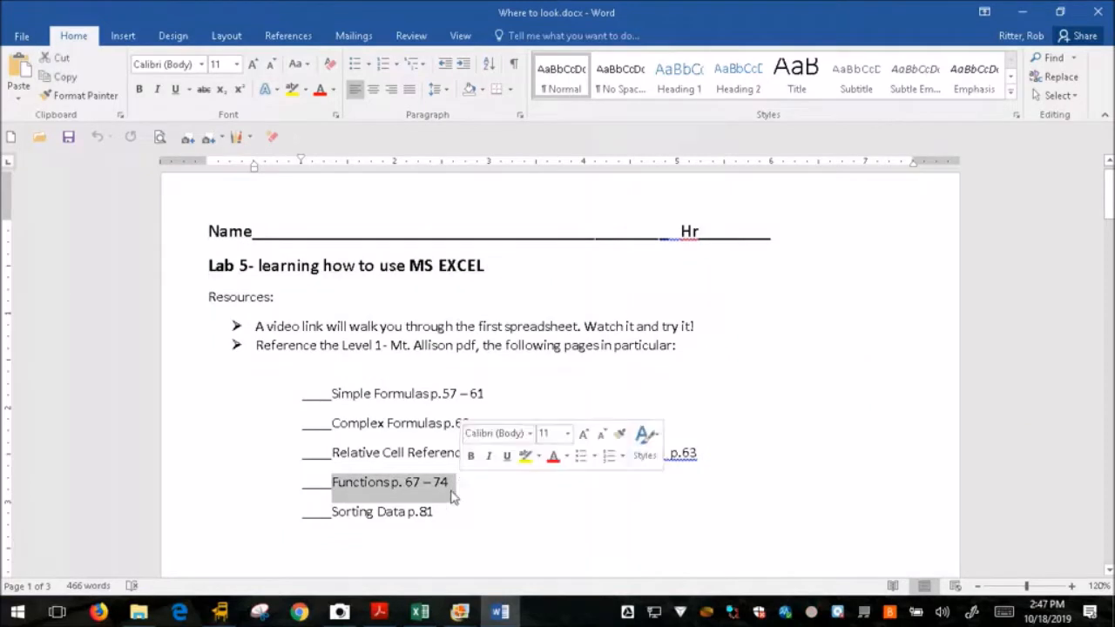
{"action": "left_click", "coordinate": [335, 511]}
{"action": "left_click_drag", "start_coordinate": [337, 510], "coordinate": [463, 508]}
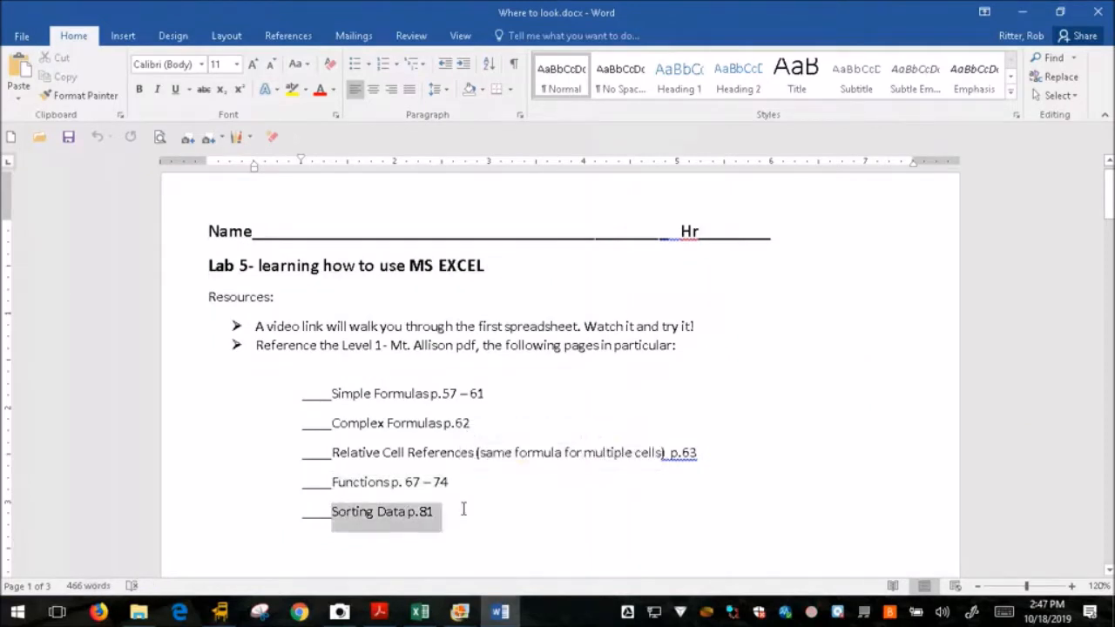
{"action": "left_click", "coordinate": [466, 522]}
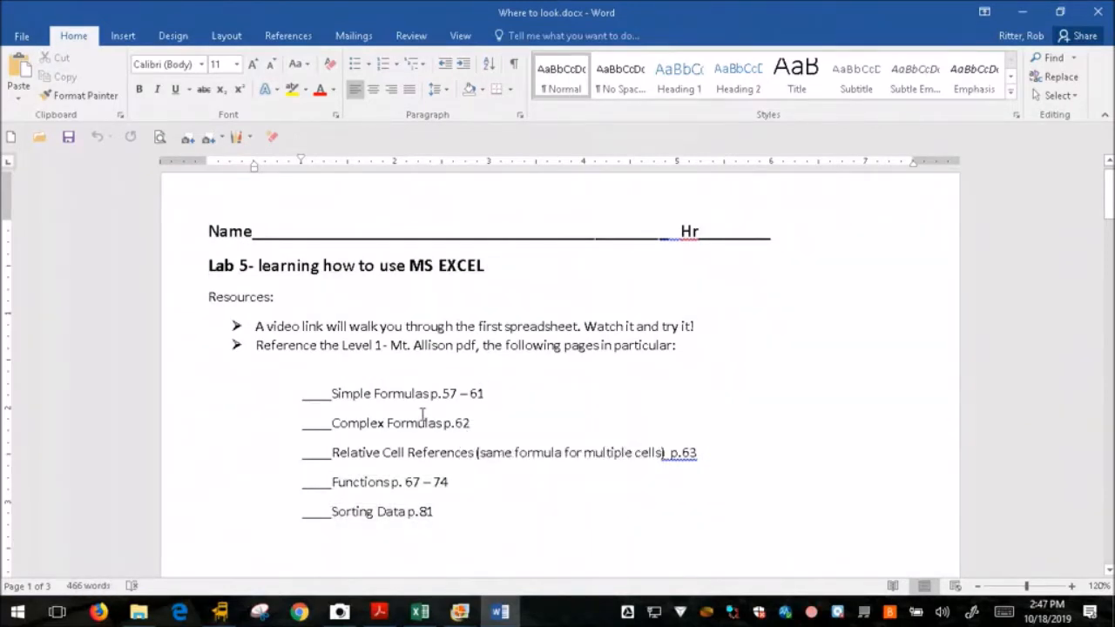
Switch to the Excel Training PDF in Acrobat Reader and look through its table of contents
{"action": "left_click", "coordinate": [379, 612]}
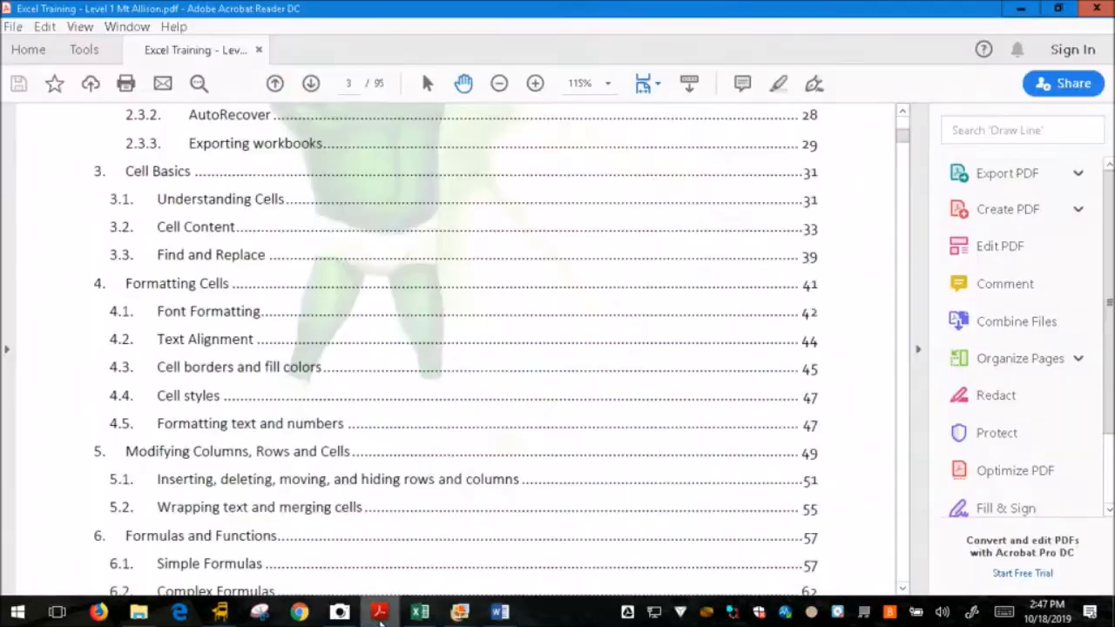
{"action": "scroll", "coordinate": [343, 356], "scroll_direction": "up", "scroll_amount": 6}
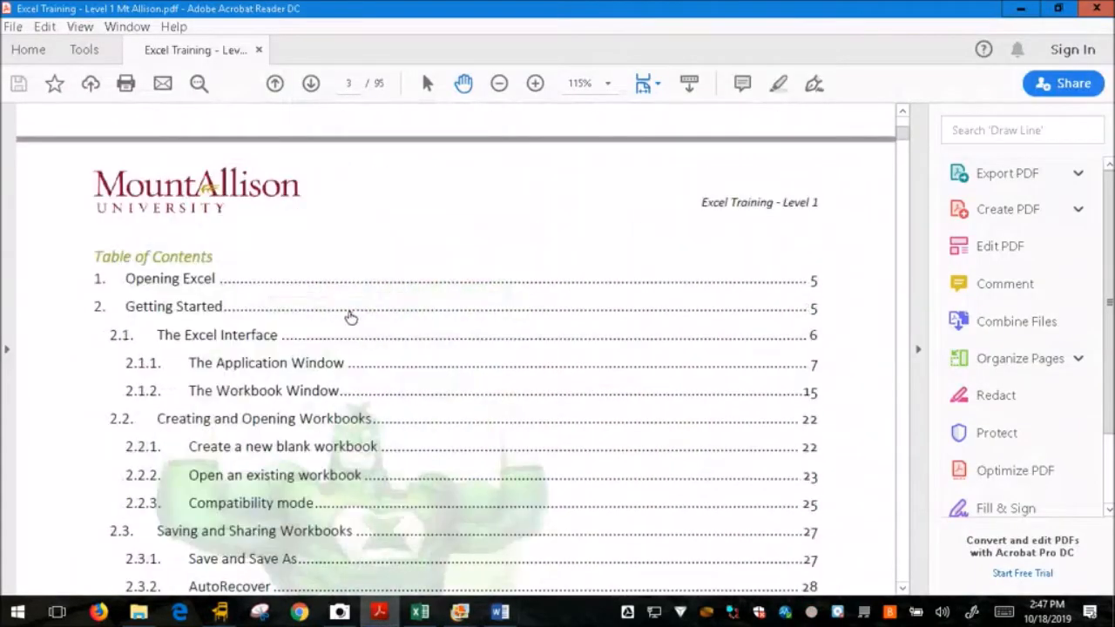
{"action": "scroll", "coordinate": [351, 316], "scroll_direction": "down", "scroll_amount": 3}
{"action": "scroll", "coordinate": [435, 366], "scroll_direction": "down", "scroll_amount": 20}
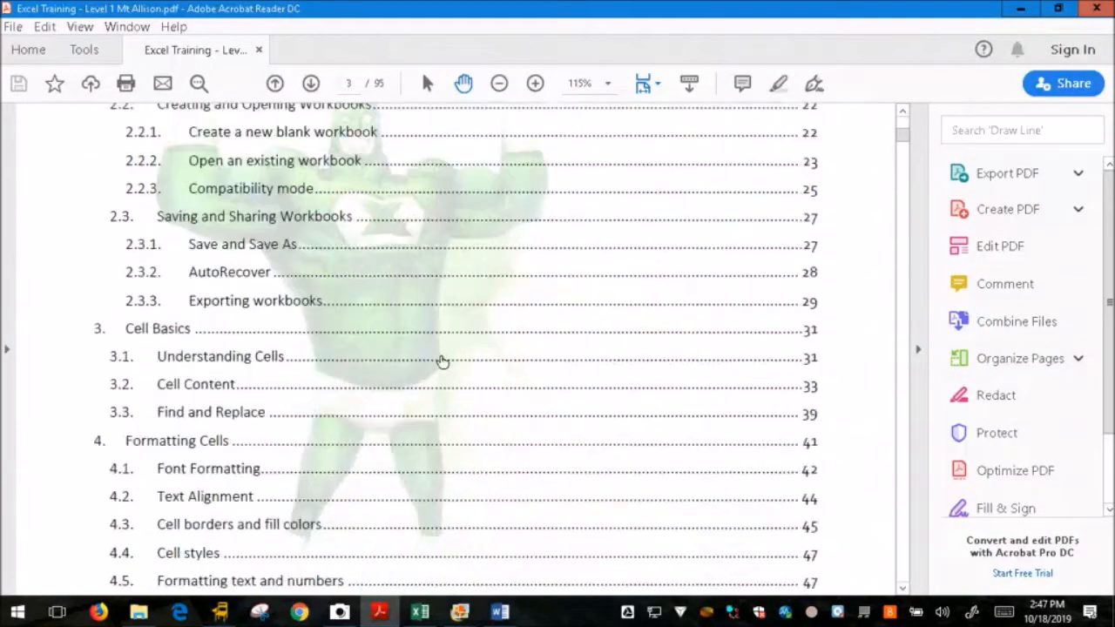
{"action": "scroll", "coordinate": [435, 367], "scroll_direction": "down", "scroll_amount": 4}
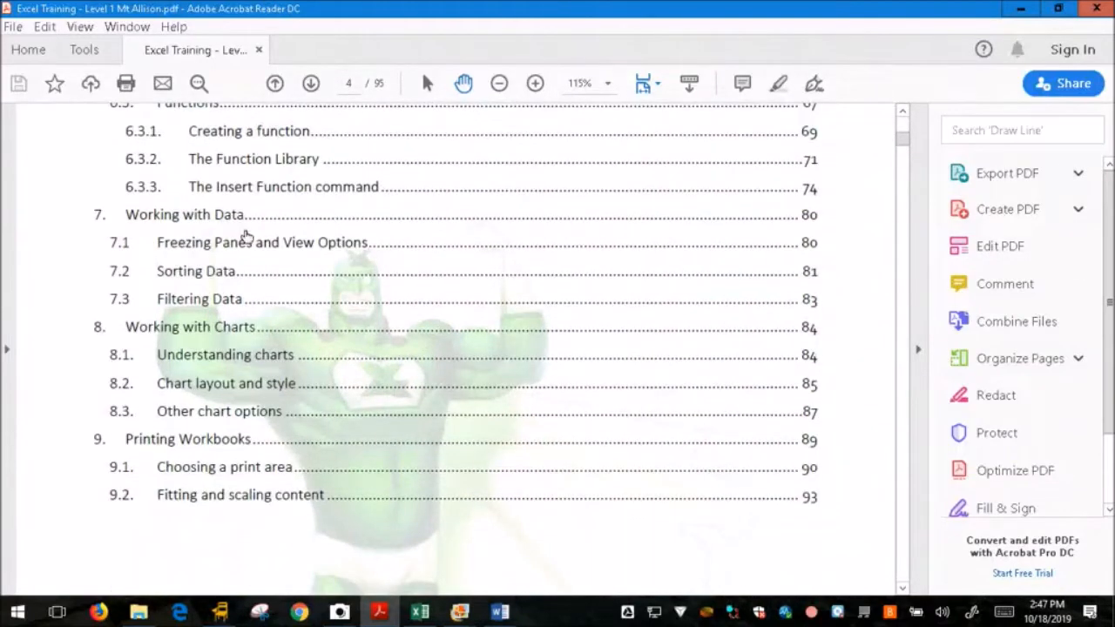
{"action": "scroll", "coordinate": [279, 224], "scroll_direction": "up", "scroll_amount": 4}
{"action": "scroll", "coordinate": [280, 224], "scroll_direction": "up", "scroll_amount": 7}
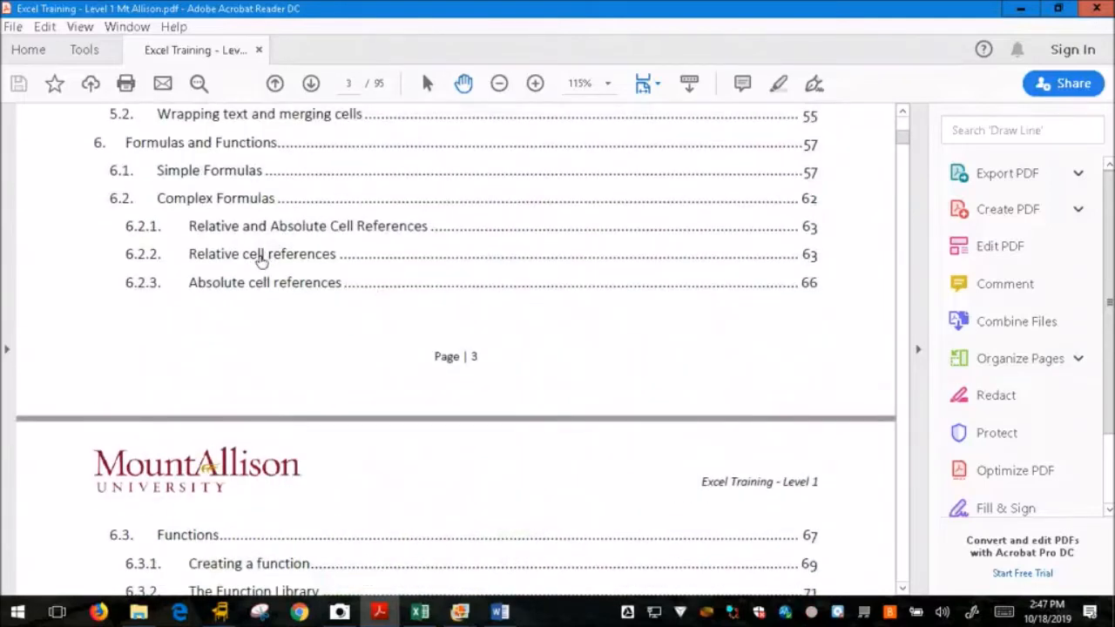
Open the Relative cell references section from the table of contents and view its =B2*C2 example
{"action": "left_click", "coordinate": [255, 253]}
{"action": "scroll", "coordinate": [405, 297], "scroll_direction": "down", "scroll_amount": 3}
{"action": "scroll", "coordinate": [407, 294], "scroll_direction": "down", "scroll_amount": 9}
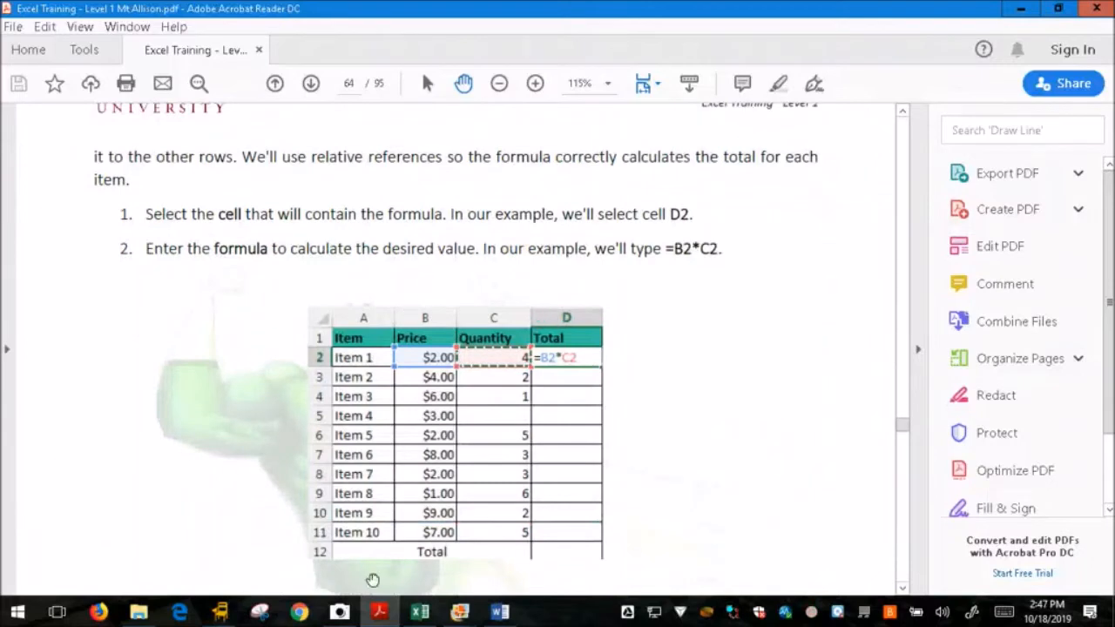
Switch to the Learning Excel Data workbook in Excel and look over the item column of the Paper Supply Inventory Orders table
{"action": "left_click", "coordinate": [222, 613]}
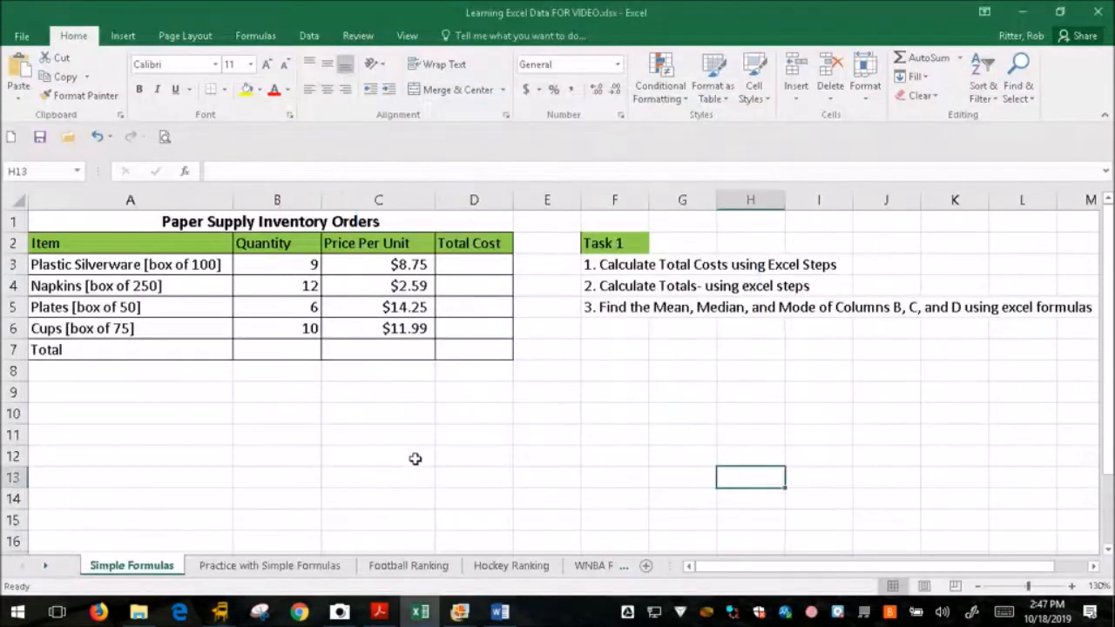
{"action": "left_click", "coordinate": [110, 409]}
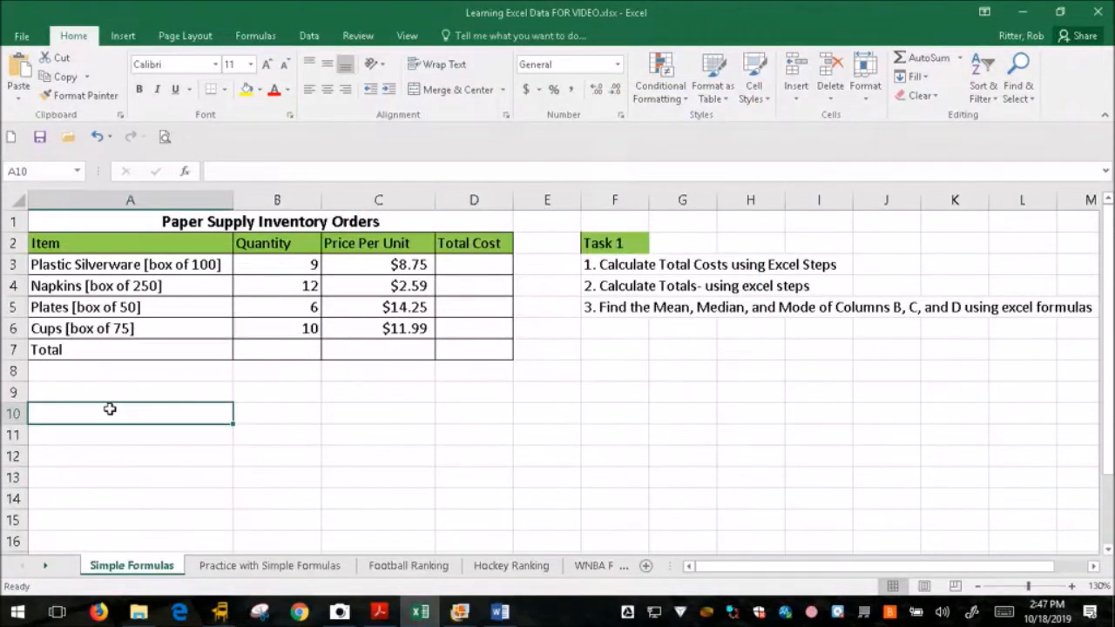
{"action": "key", "text": "Up"}
{"action": "key", "text": "Up"}
{"action": "key", "text": "Up"}
{"action": "key", "text": "Up"}
{"action": "key", "text": "Up"}
{"action": "key", "text": "Up"}
{"action": "key", "text": "Up"}
{"action": "key", "text": "Up"}
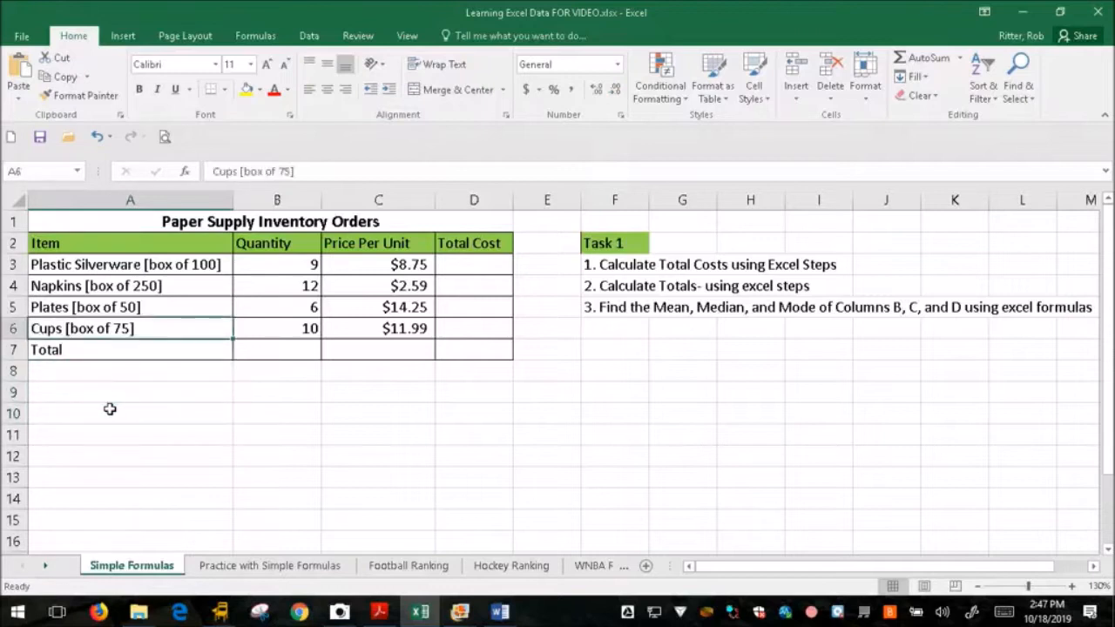
{"action": "key", "text": "Up"}
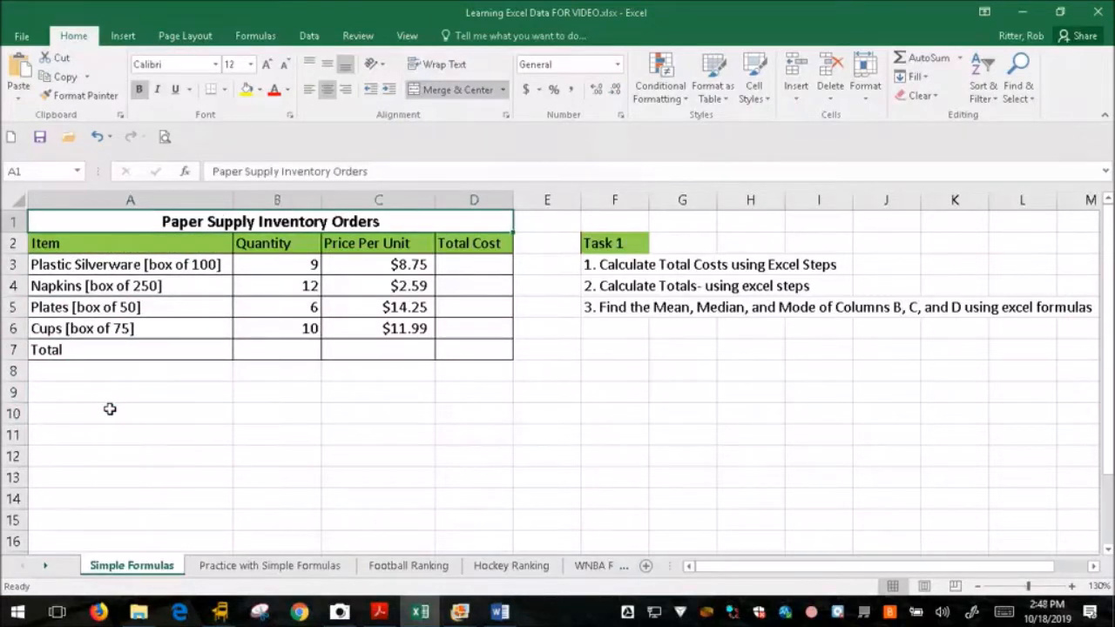
Examine the table's column headers and the Task 1 instructions on the Simple Formulas sheet
{"action": "key", "text": "Down"}
{"action": "key", "text": "Right"}
{"action": "key", "text": "Right"}
{"action": "key", "text": "Right"}
{"action": "key", "text": "Right"}
{"action": "key", "text": "Right"}
{"action": "key", "text": "Left"}
{"action": "key", "text": "Down"}
{"action": "key", "text": "Right"}
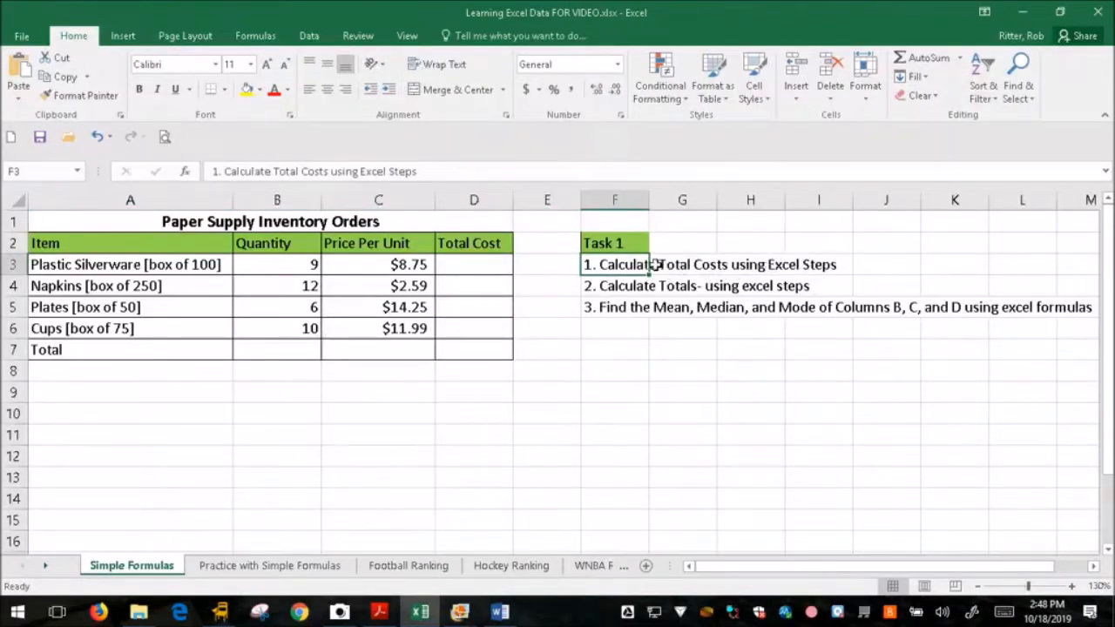
{"action": "left_click", "coordinate": [642, 392]}
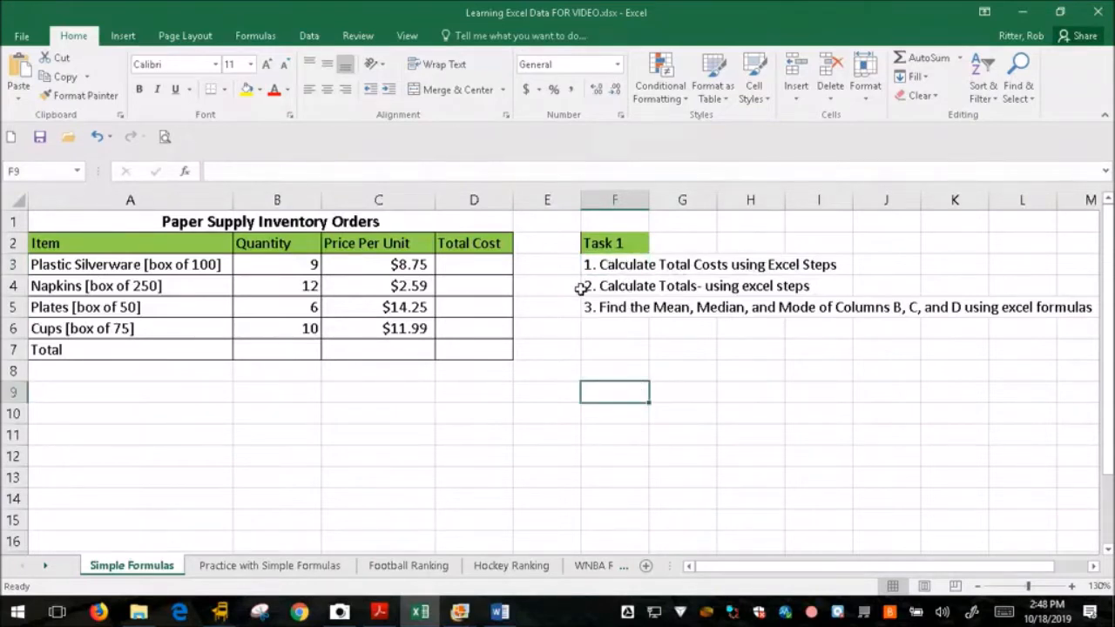
{"action": "left_click", "coordinate": [598, 270]}
Examine the Total Cost column in relation to the Price Per Unit and Quantity columns, finishing on cell D3
{"action": "left_click", "coordinate": [492, 283]}
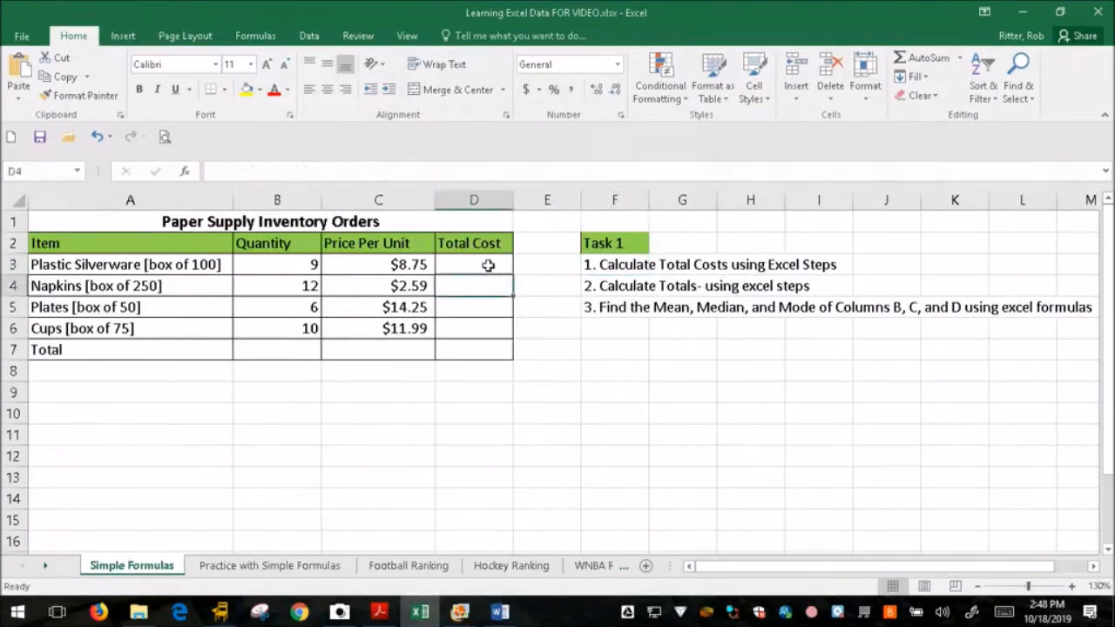
{"action": "left_click", "coordinate": [487, 266]}
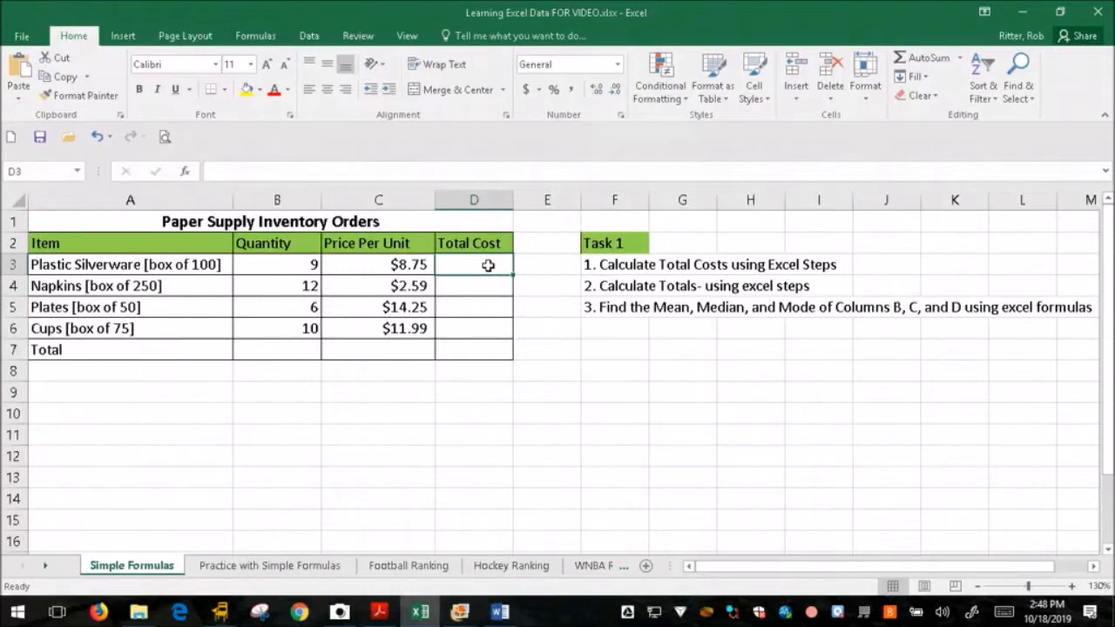
{"action": "key", "text": "Down"}
{"action": "key", "text": "Left"}
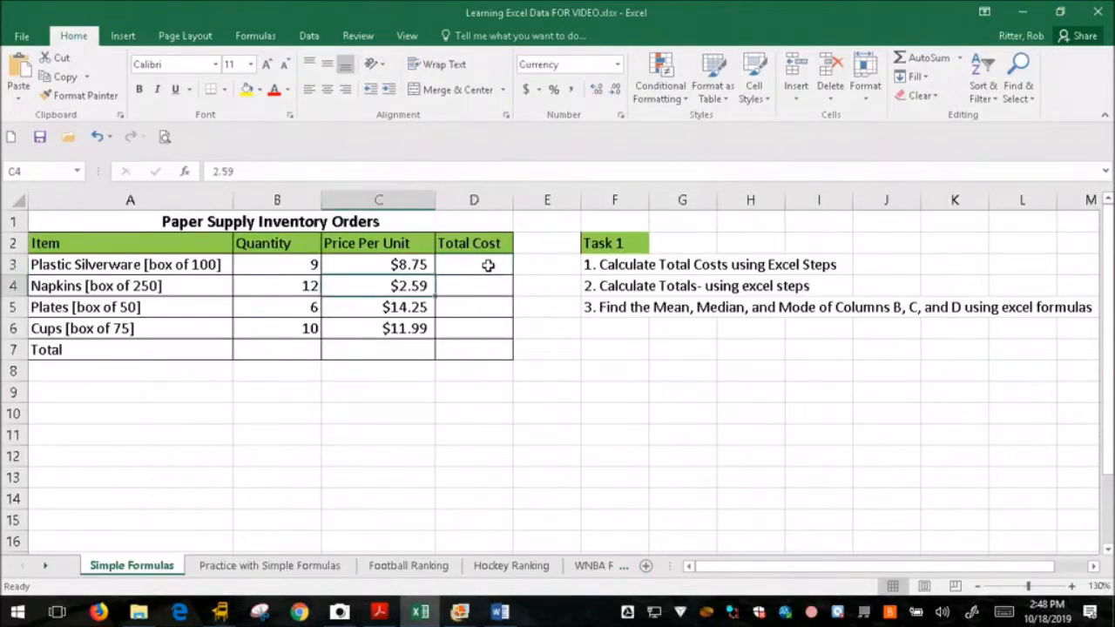
{"action": "key", "text": "Up"}
{"action": "key", "text": "Up"}
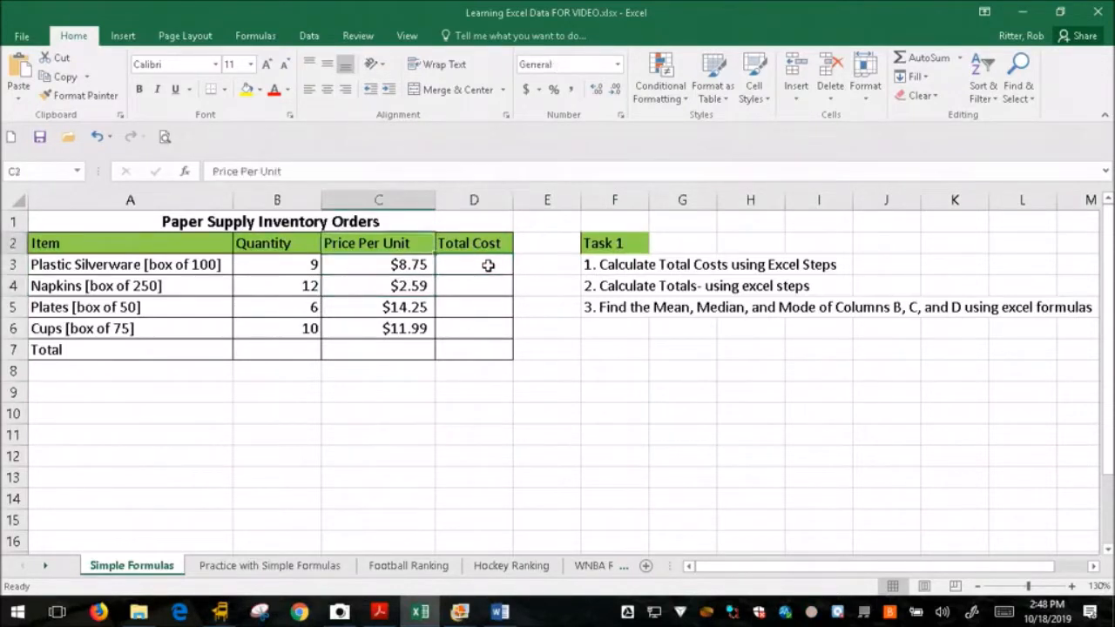
{"action": "left_click", "coordinate": [297, 238]}
{"action": "left_click", "coordinate": [456, 265]}
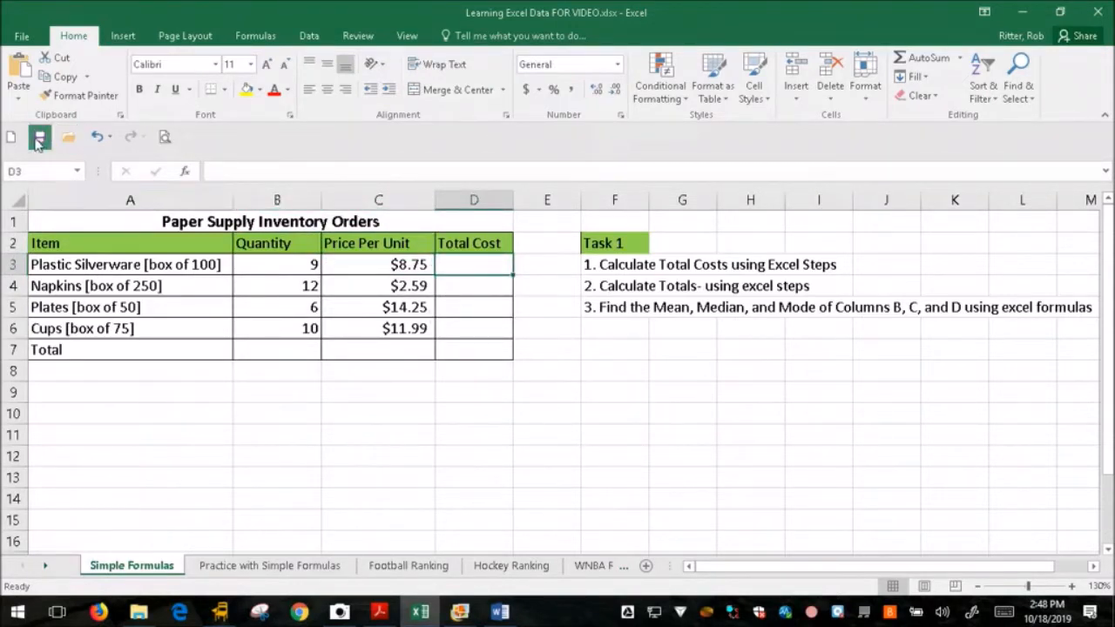
{"action": "left_click", "coordinate": [548, 395]}
{"action": "left_click", "coordinate": [193, 439]}
{"action": "left_click", "coordinate": [378, 432]}
{"action": "left_click", "coordinate": [296, 416]}
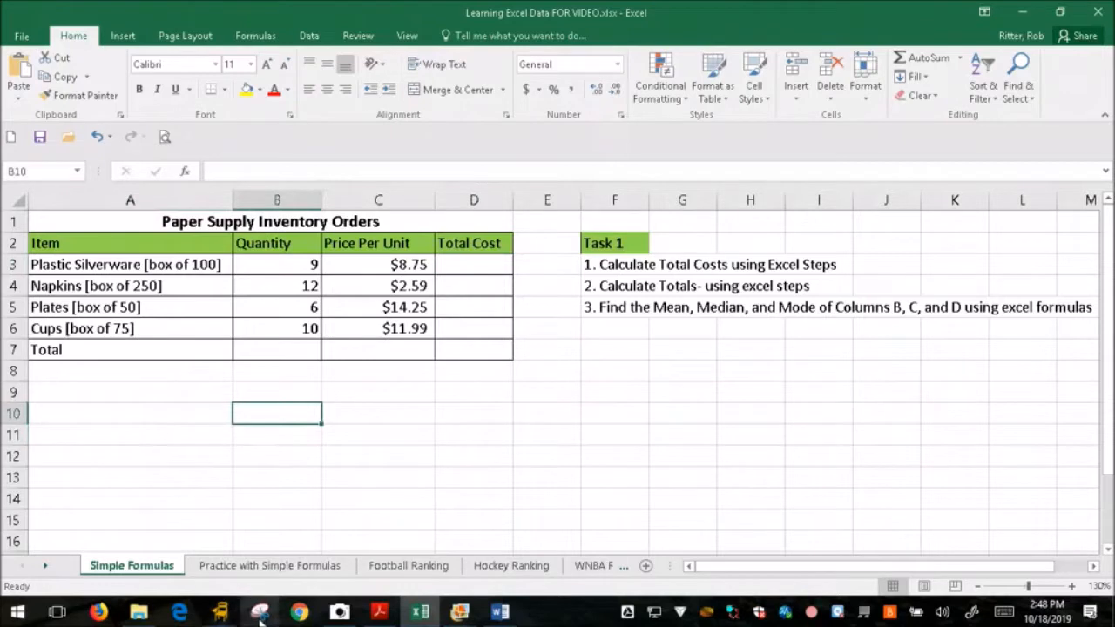
Bring up FrontRow, pause and resume the lesson capture, and minimise its window
{"action": "mouse_move", "coordinate": [220, 614]}
{"action": "left_click", "coordinate": [246, 518]}
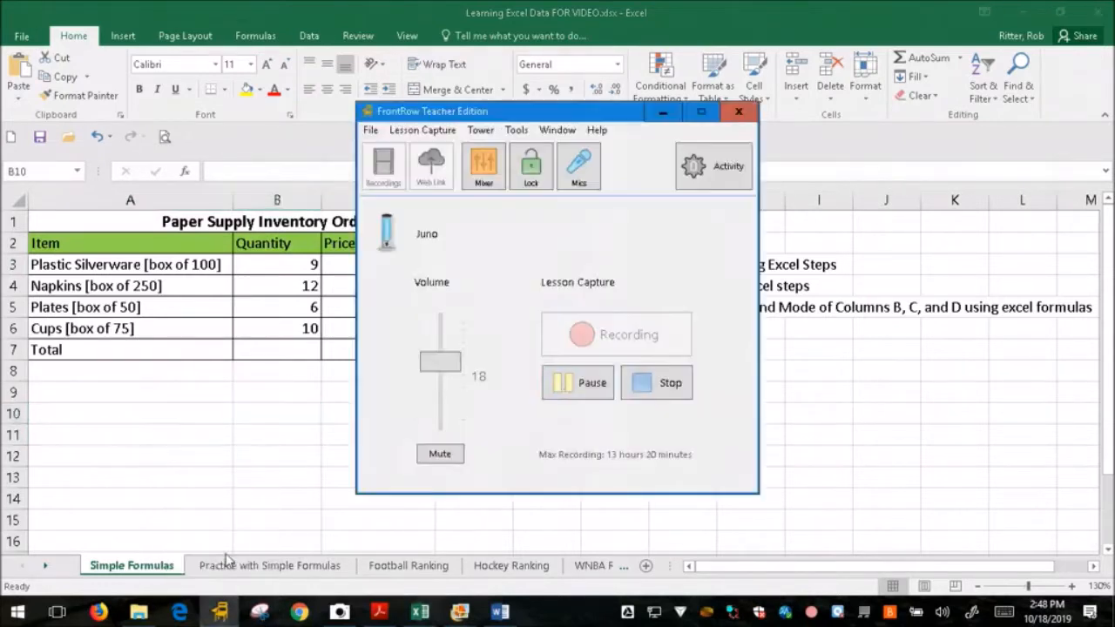
{"action": "left_click", "coordinate": [577, 383]}
{"action": "left_click", "coordinate": [616, 334]}
{"action": "left_click", "coordinate": [663, 112]}
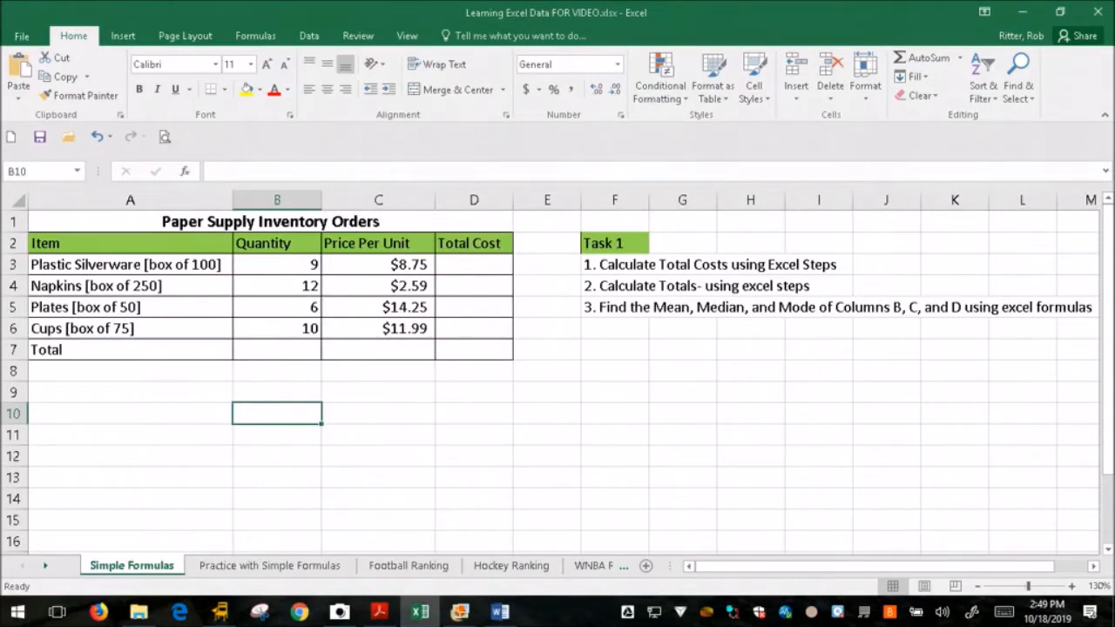
Enter the multiplication formula =3*5 in cell B10 below the Paper Supply Inventory Orders table
{"action": "double_click", "coordinate": [277, 414]}
{"action": "left_click", "coordinate": [230, 172]}
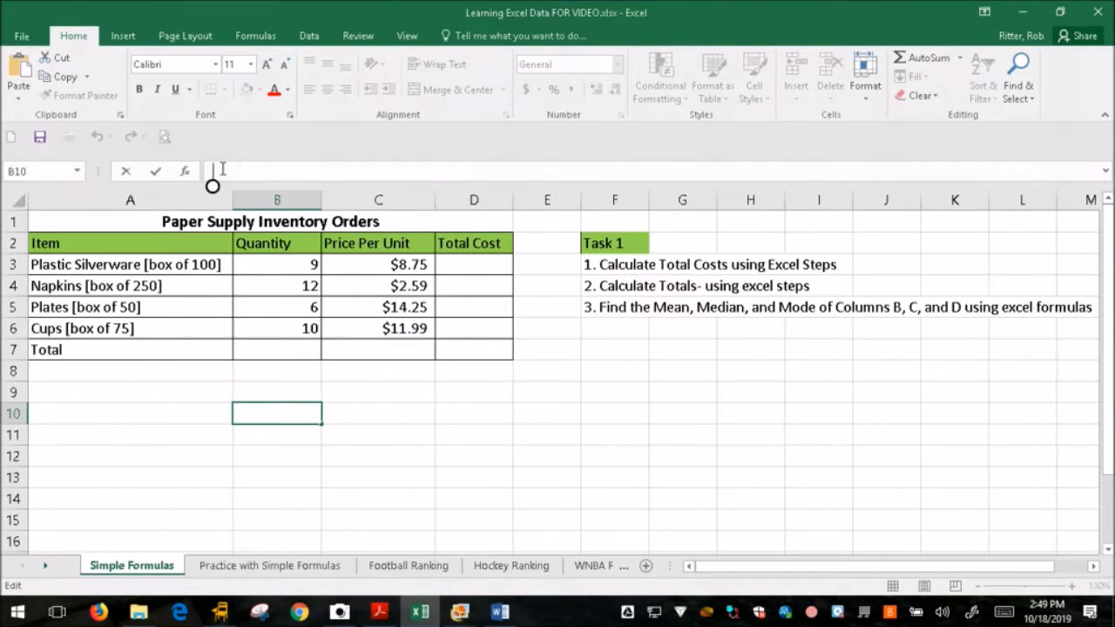
{"action": "left_click", "coordinate": [242, 411]}
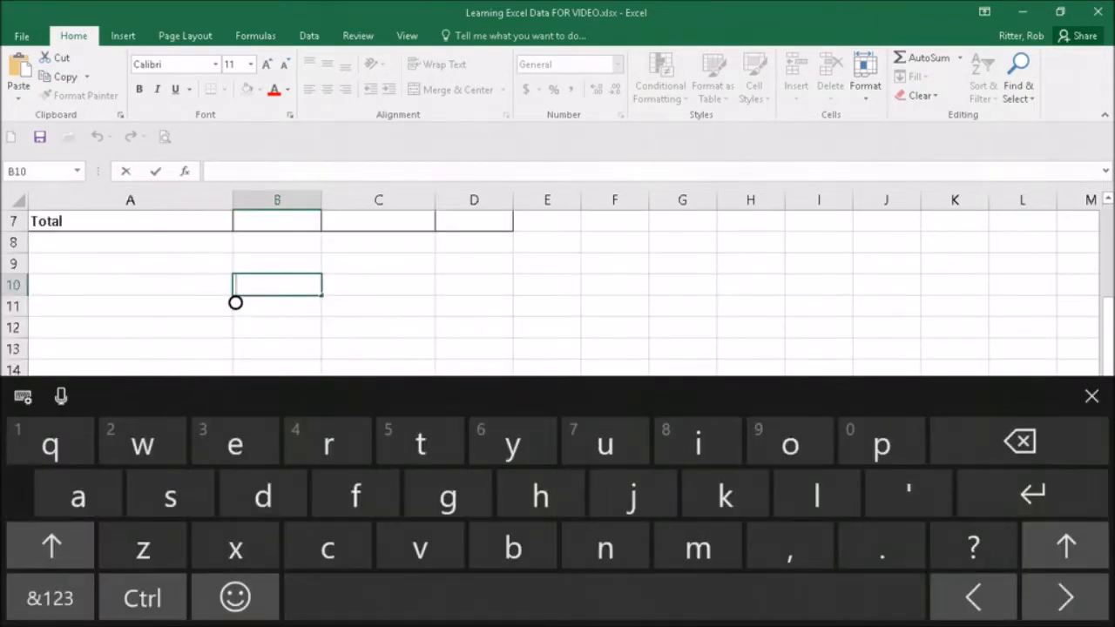
{"action": "left_click", "coordinate": [50, 597]}
{"action": "type", "text": "="}
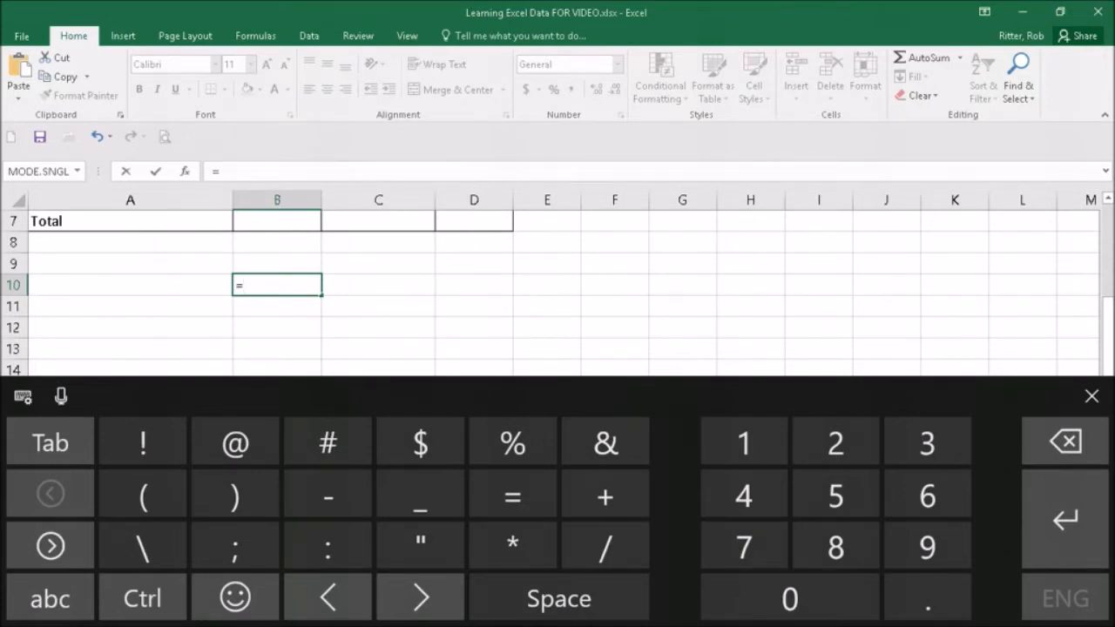
{"action": "type", "text": "3*5"}
{"action": "left_click", "coordinate": [50, 598]}
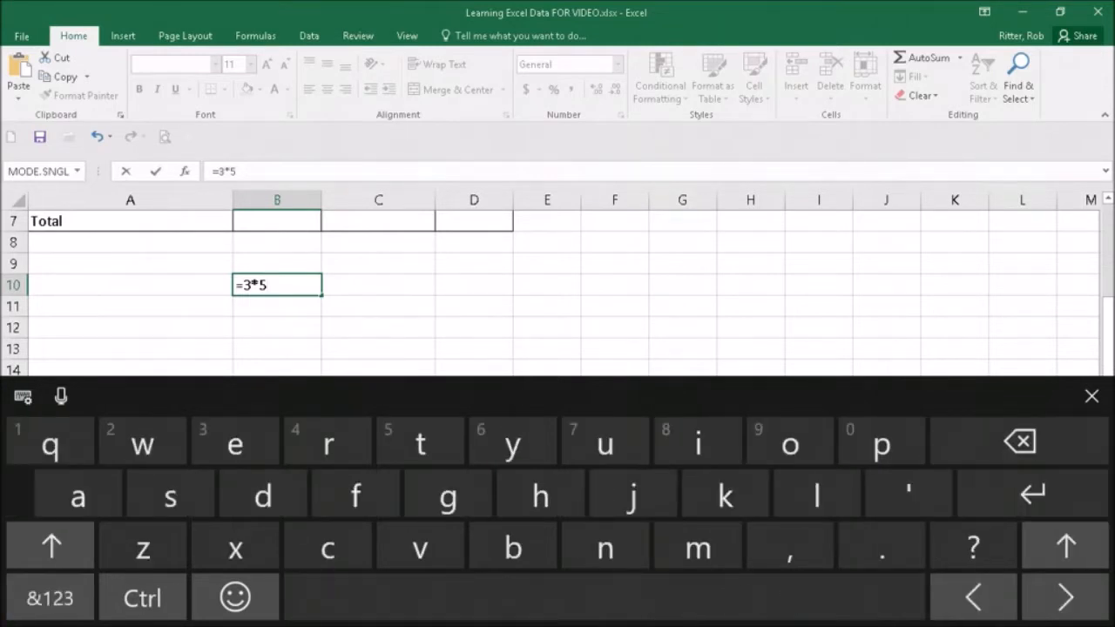
{"action": "key", "text": "Return"}
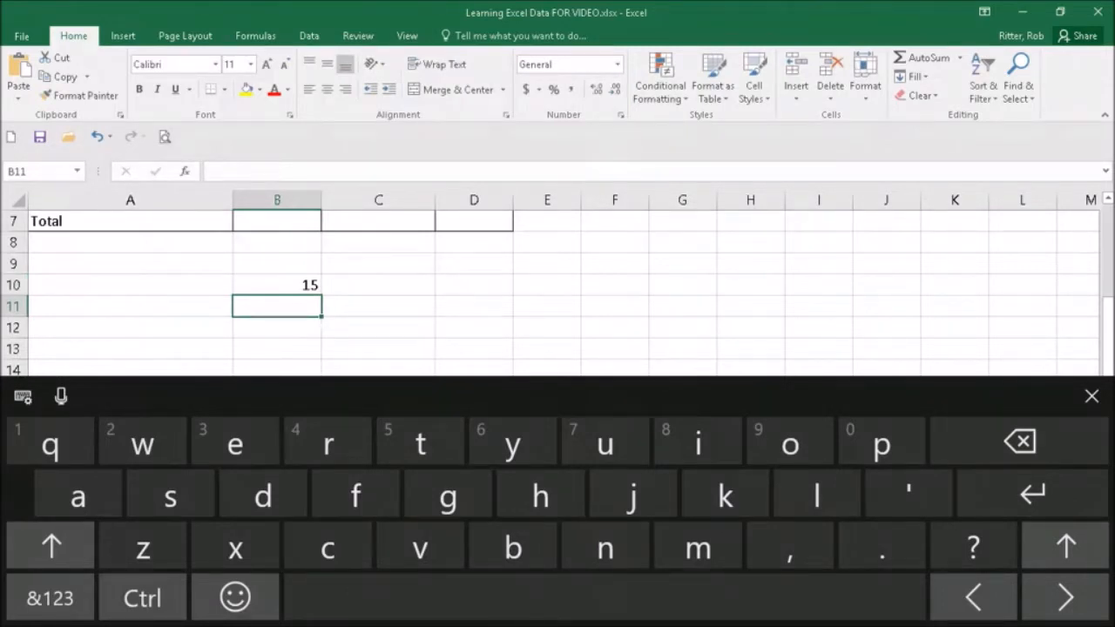
Enter 12.99+1.01 in cell B11 without a leading equals sign
{"action": "left_click", "coordinate": [50, 597]}
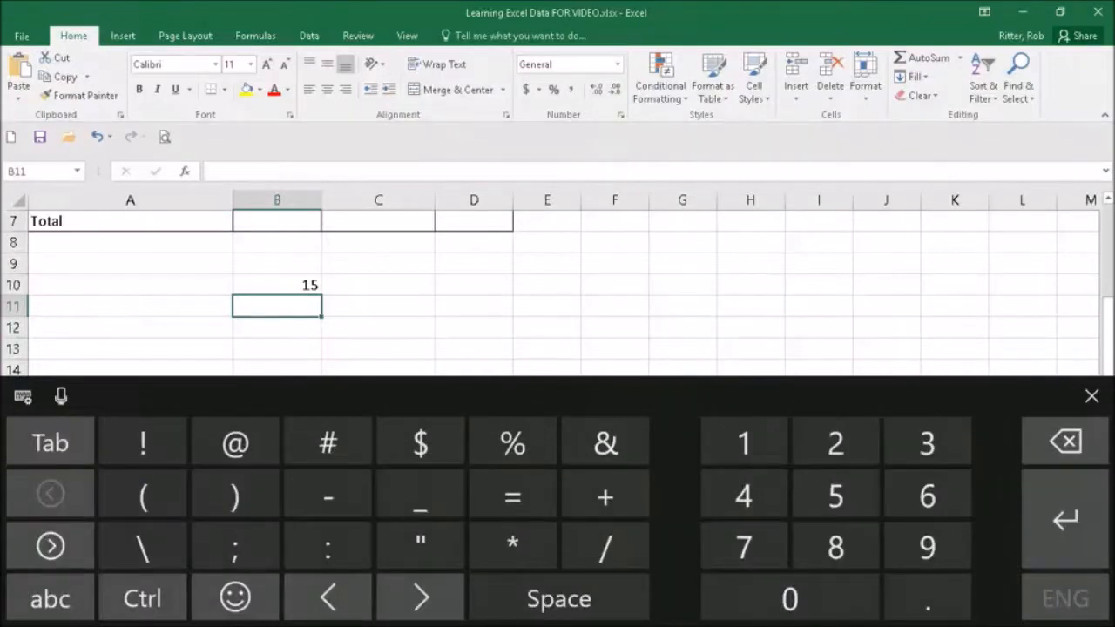
{"action": "type", "text": "12."}
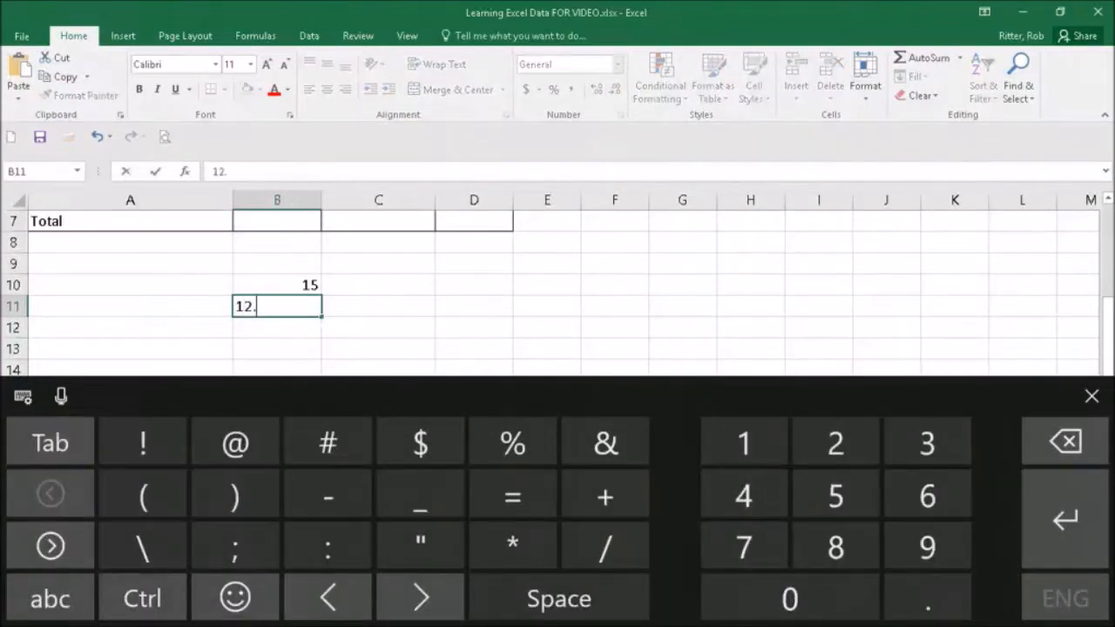
{"action": "type", "text": "99+1.01"}
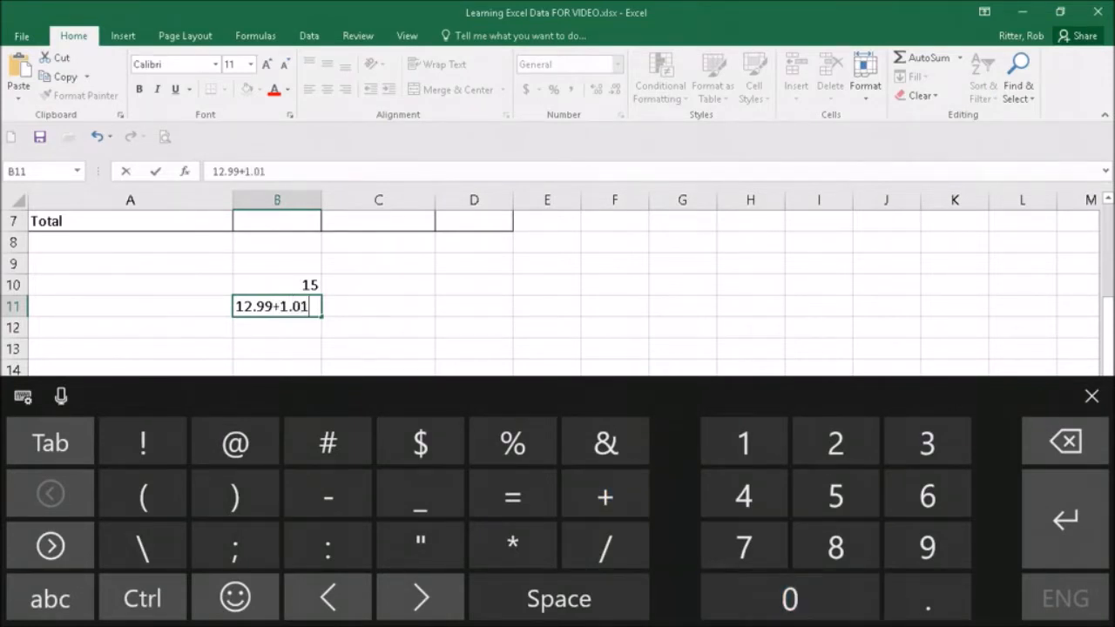
{"action": "left_click", "coordinate": [50, 598]}
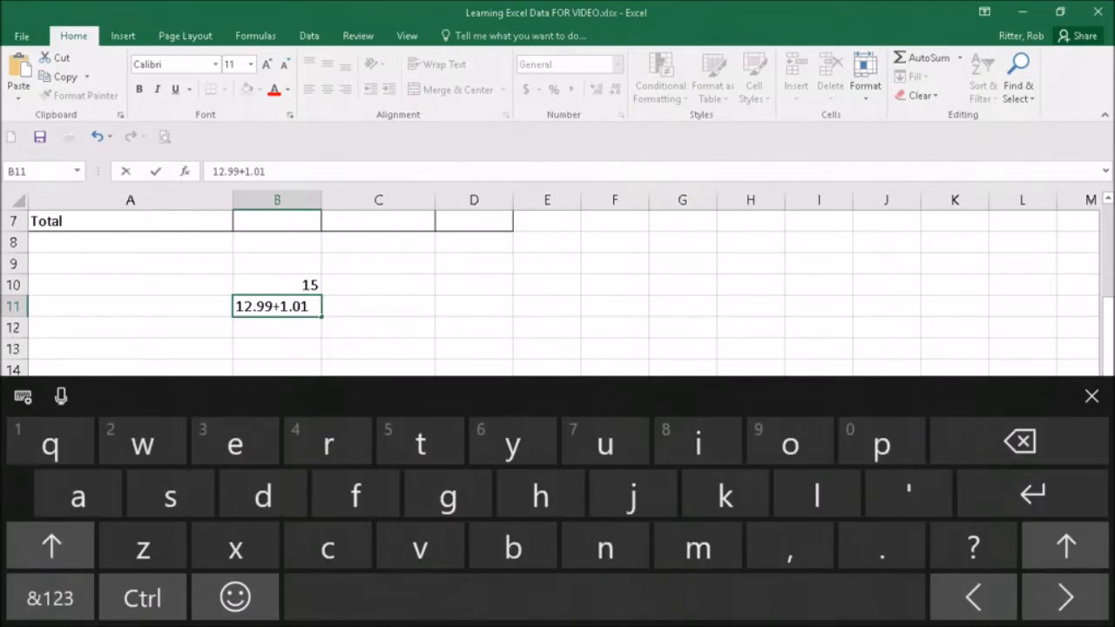
{"action": "key", "text": "Return"}
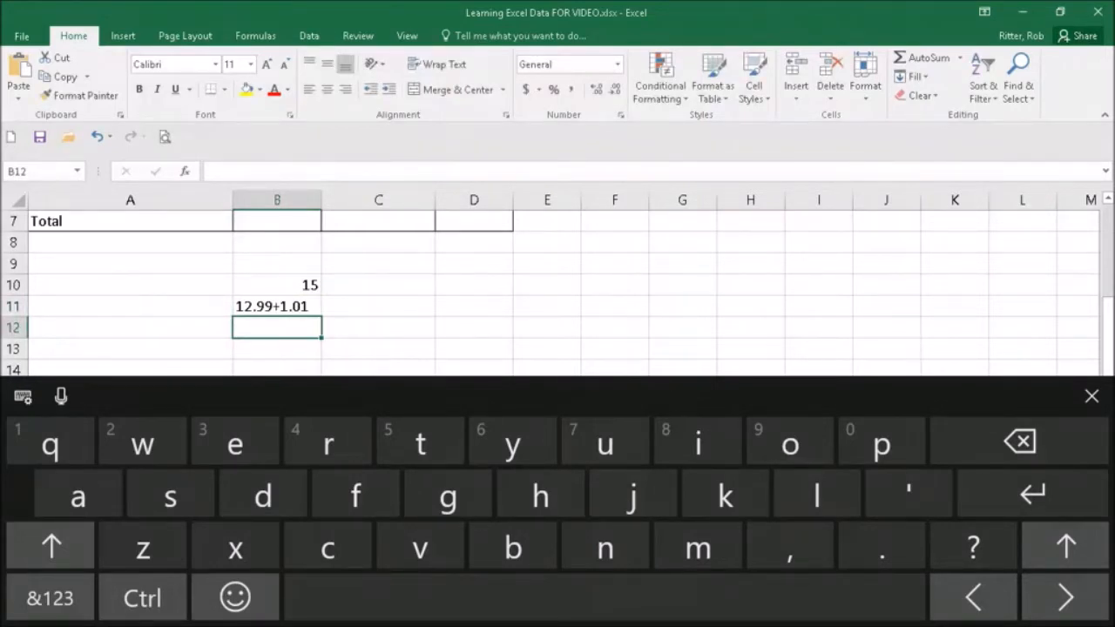
Correct the entry in cell B11 to the formula =12.99+1.01 by adding the missing equals sign
{"action": "left_click", "coordinate": [277, 306]}
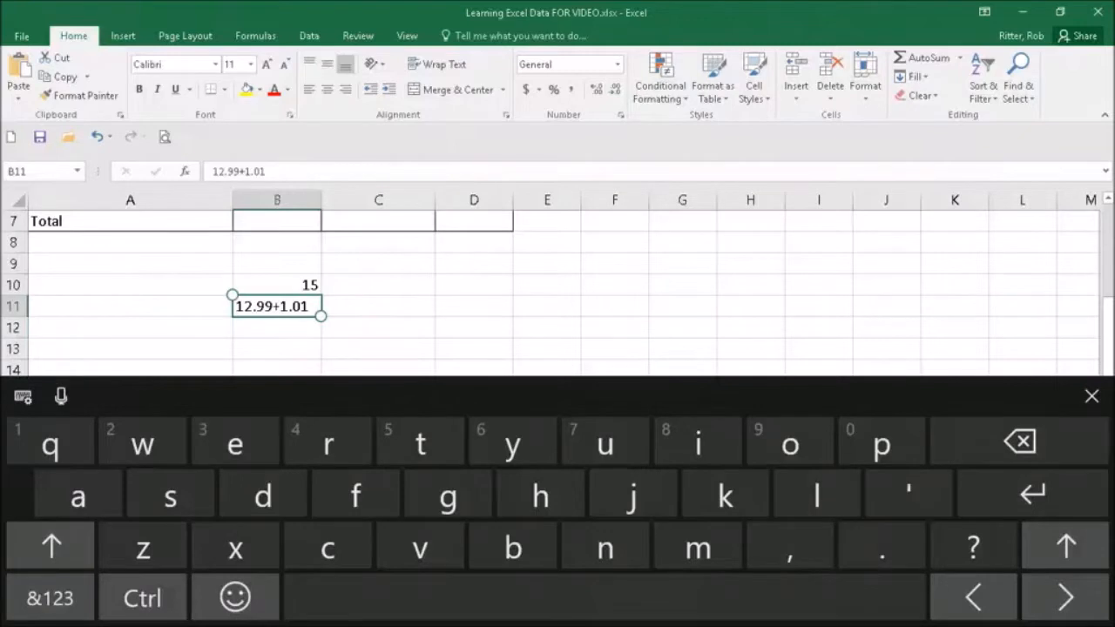
{"action": "left_click", "coordinate": [277, 306]}
{"action": "left_click", "coordinate": [213, 182]}
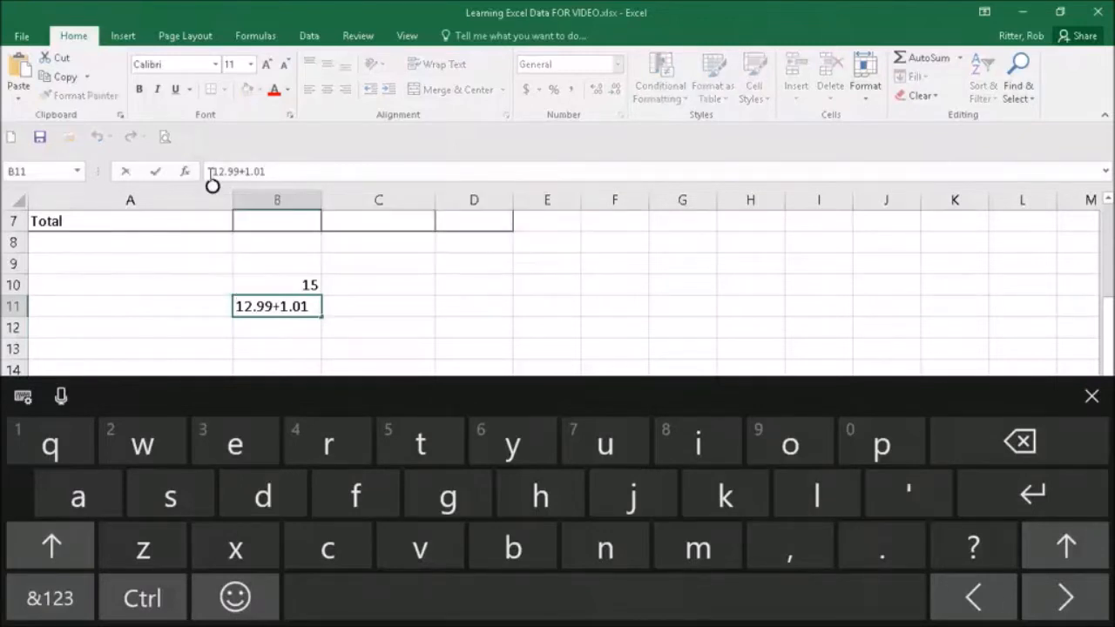
{"action": "left_click", "coordinate": [50, 598]}
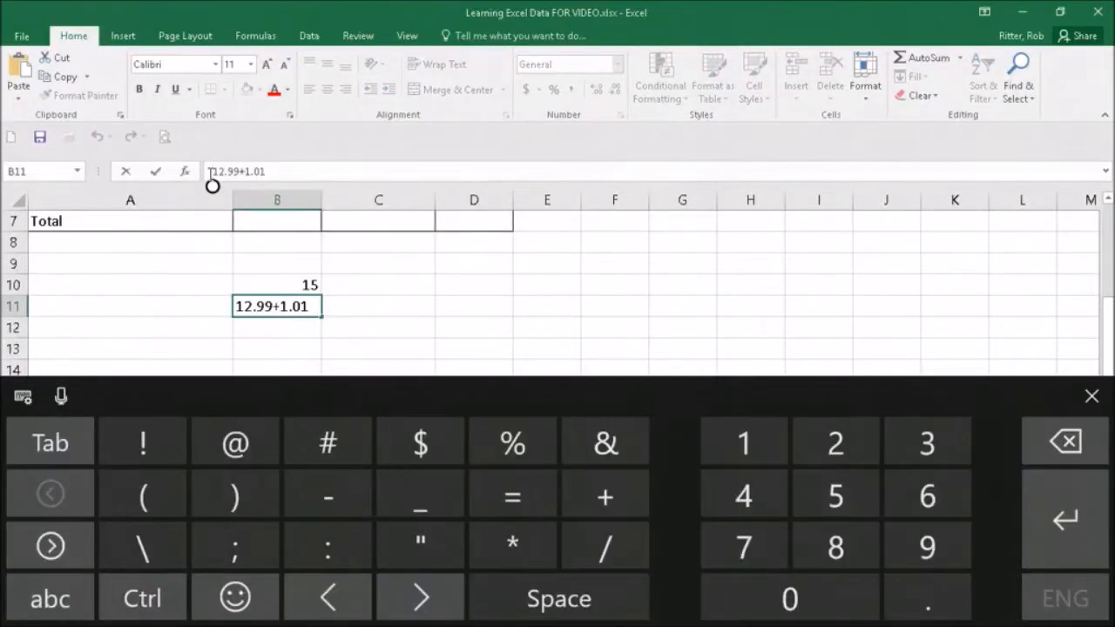
{"action": "type", "text": "="}
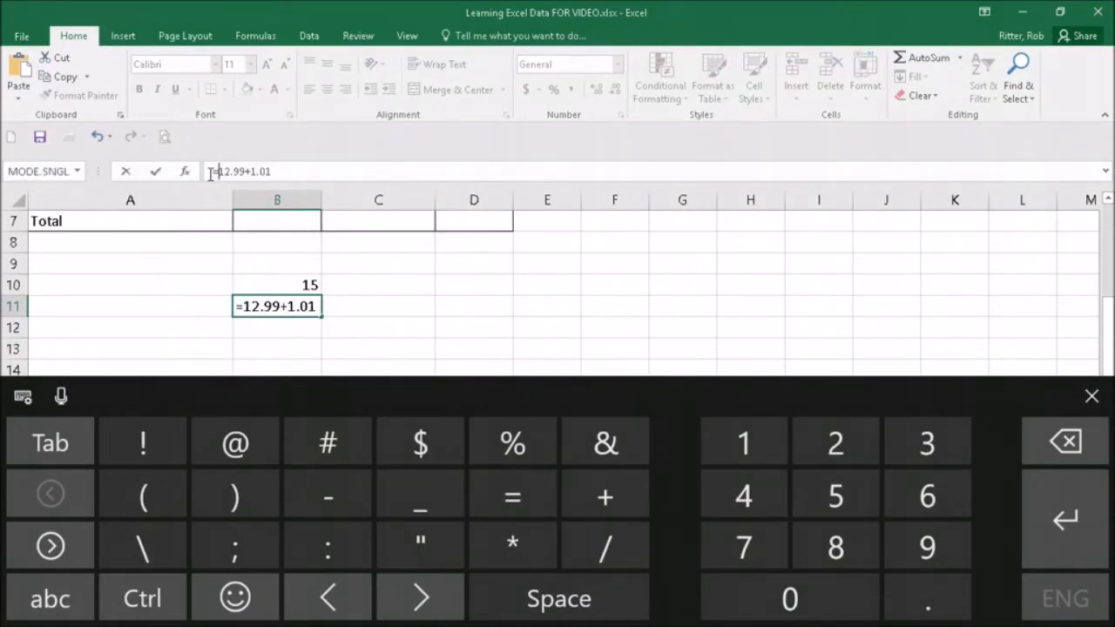
{"action": "key", "text": "Return"}
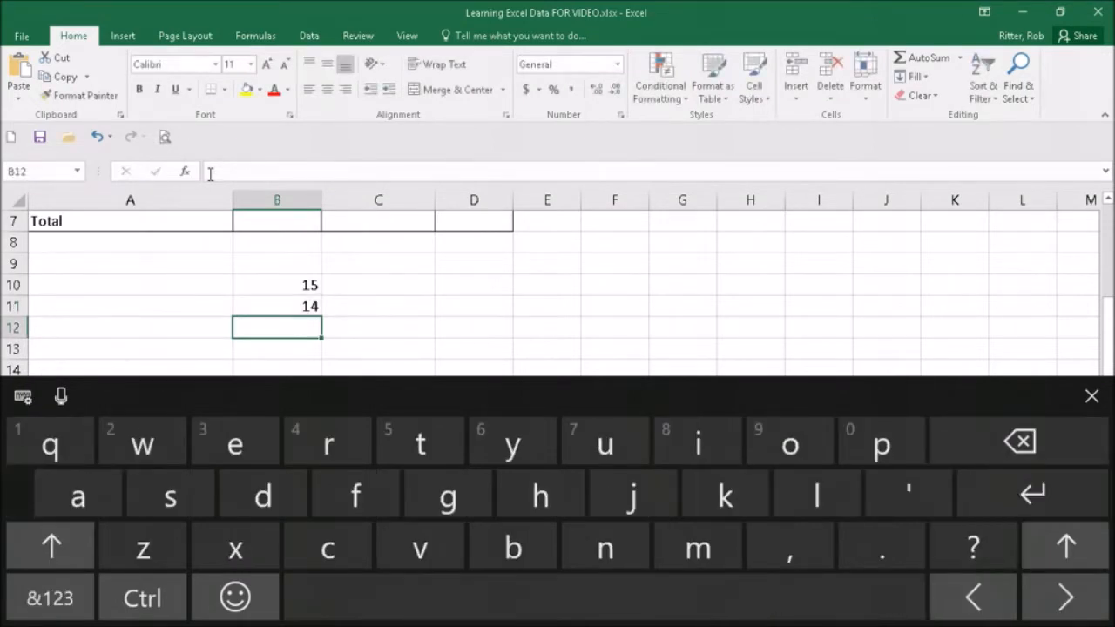
Compare the formulas behind cells B10 and B11, and highlight the full addition formula of B11
{"action": "left_click", "coordinate": [277, 306]}
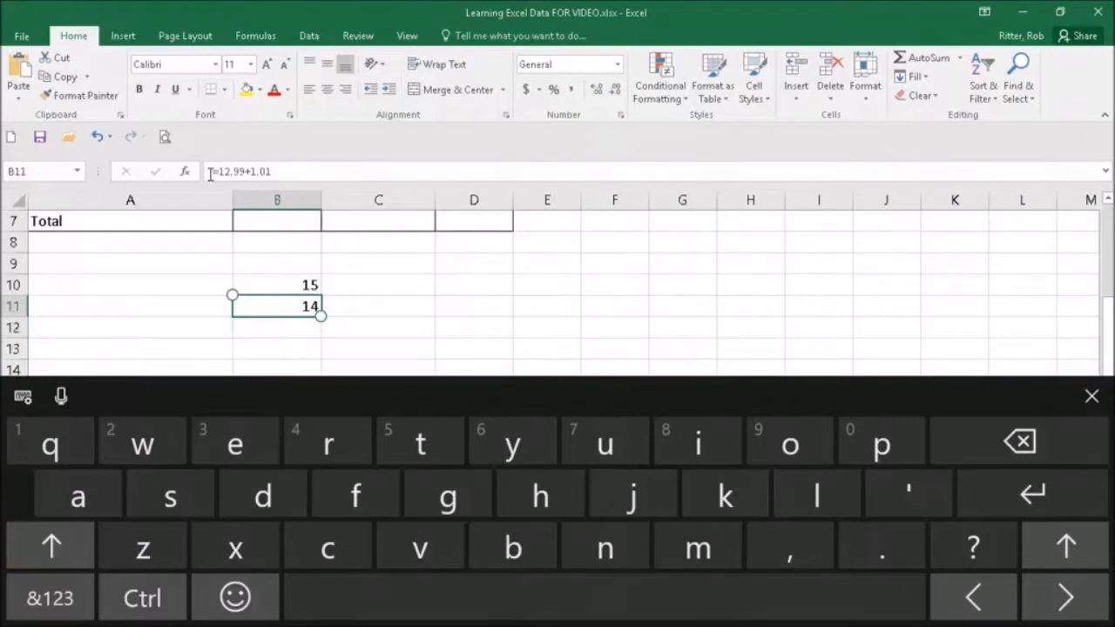
{"action": "left_click", "coordinate": [277, 285]}
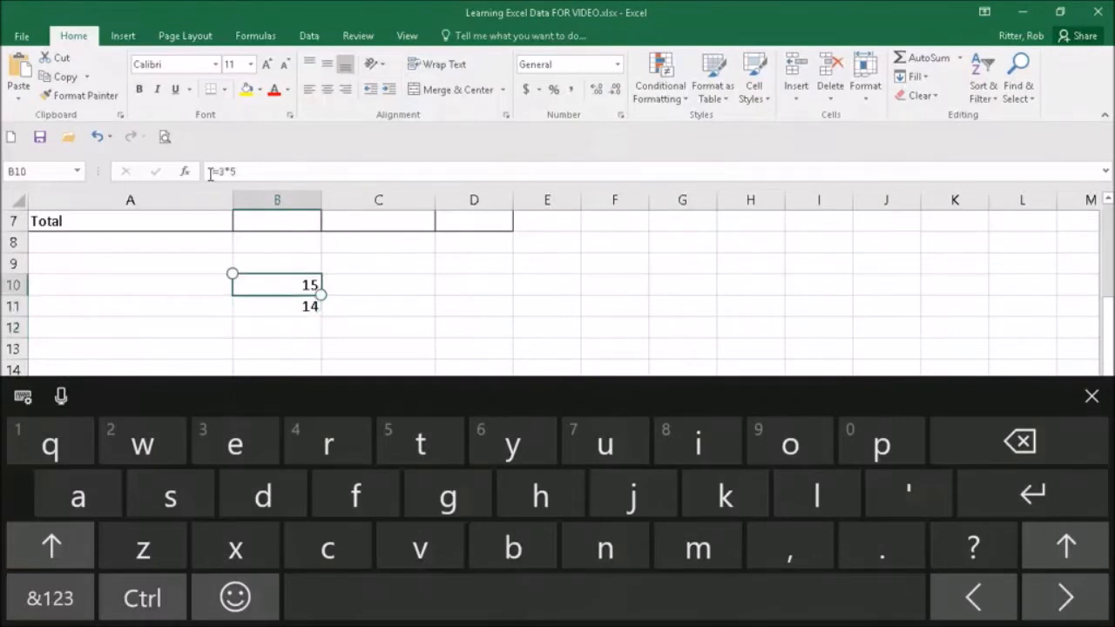
{"action": "left_click", "coordinate": [277, 306]}
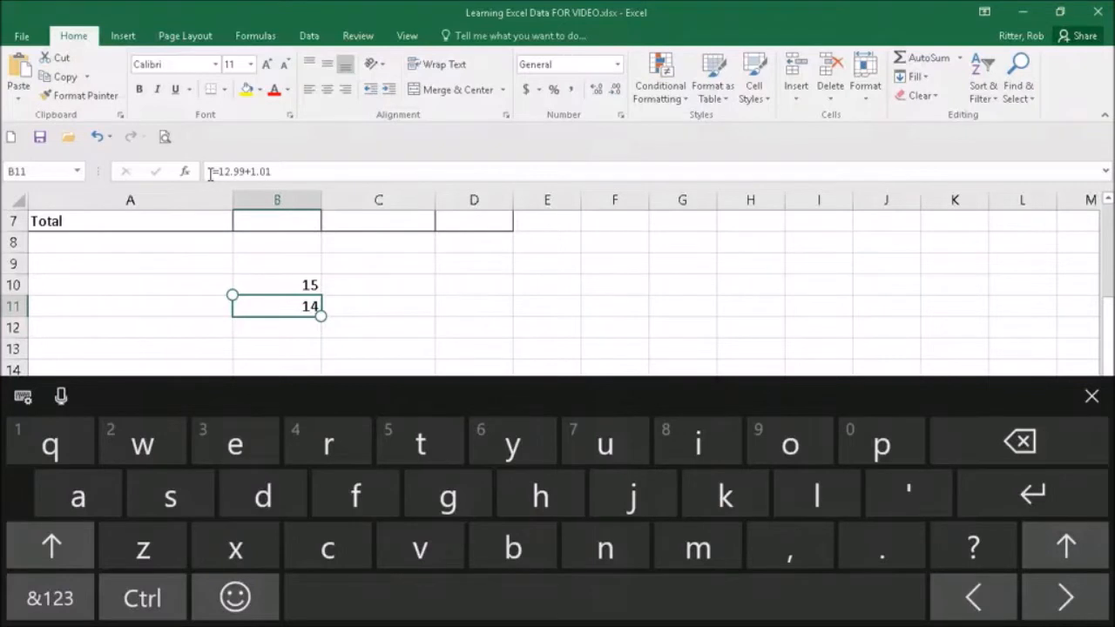
{"action": "left_click", "coordinate": [270, 172]}
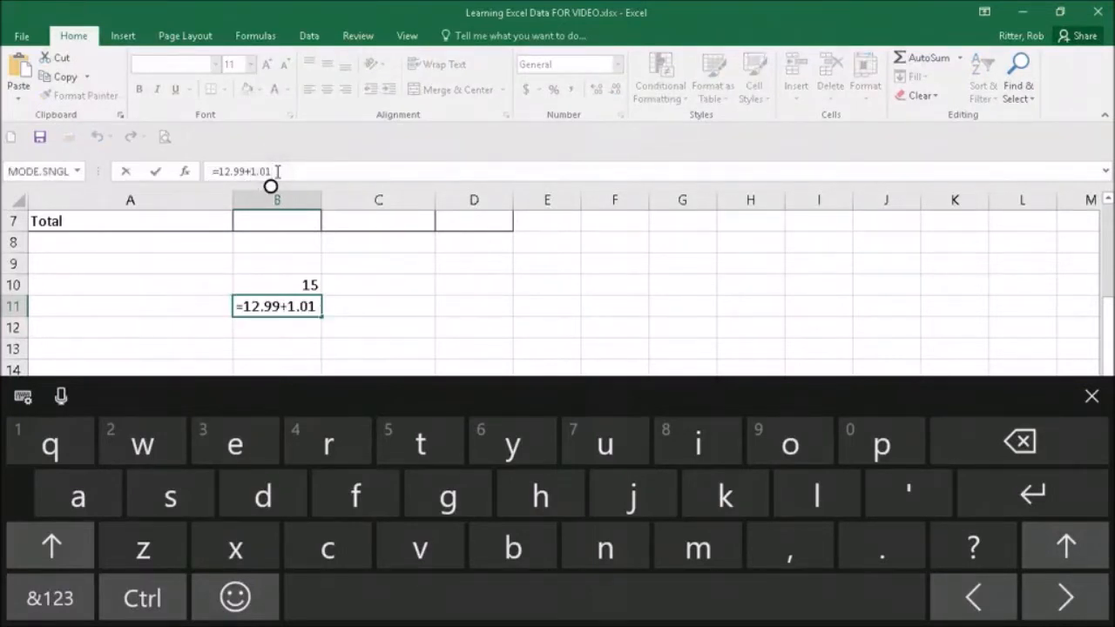
{"action": "left_click_drag", "start_coordinate": [272, 172], "coordinate": [209, 172]}
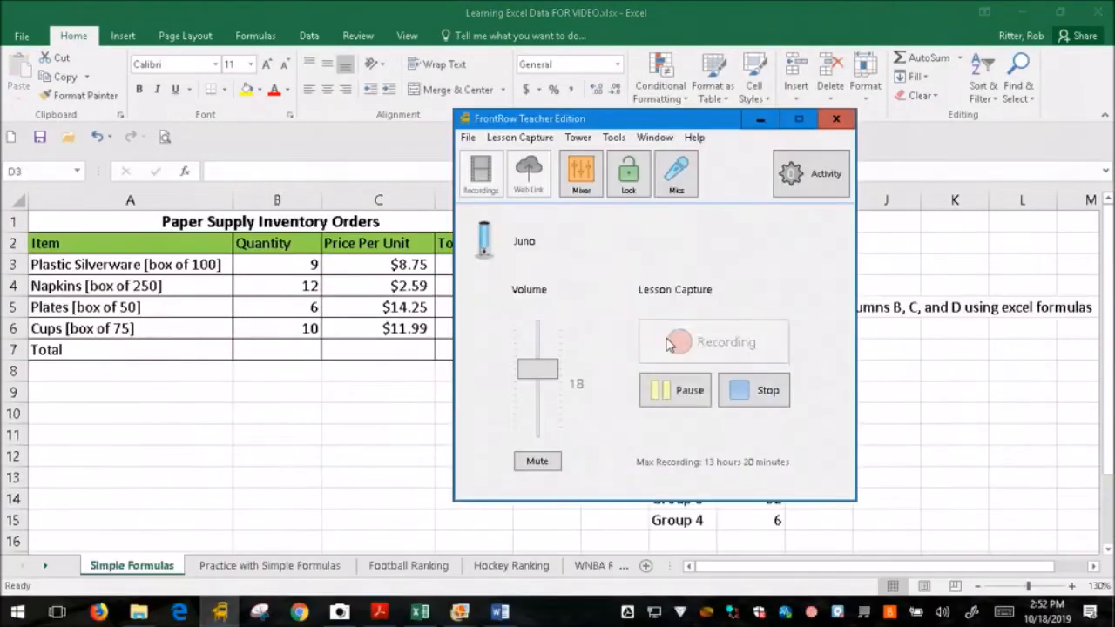
Minimise the FrontRow window and examine the price per unit and quantity of Plastic Silverware at a larger zoom
{"action": "left_click", "coordinate": [759, 120]}
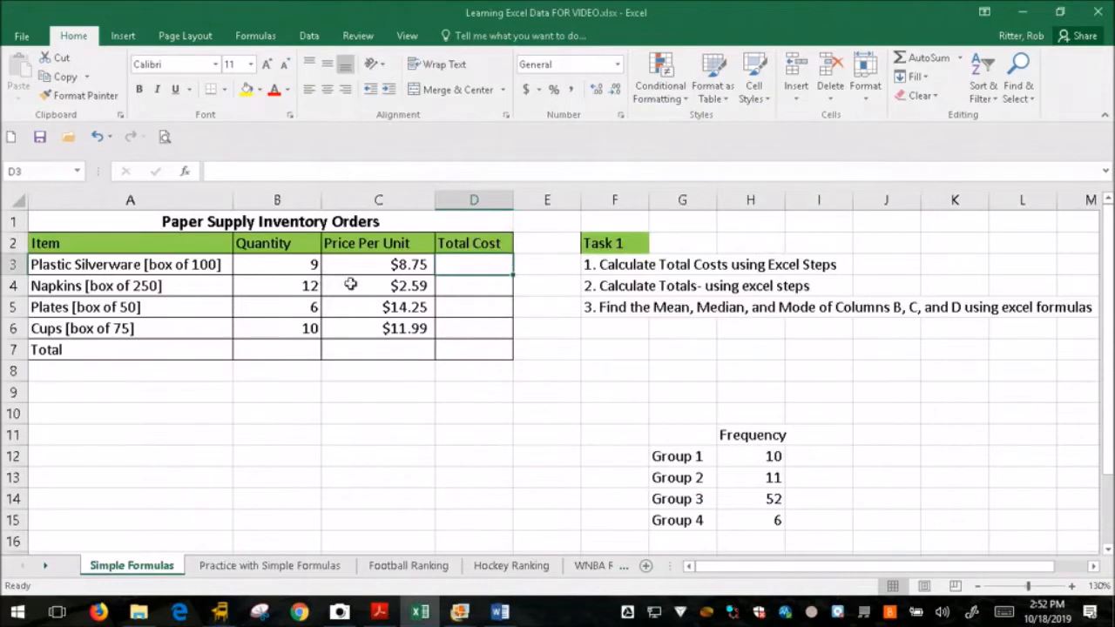
{"action": "left_click", "coordinate": [383, 269]}
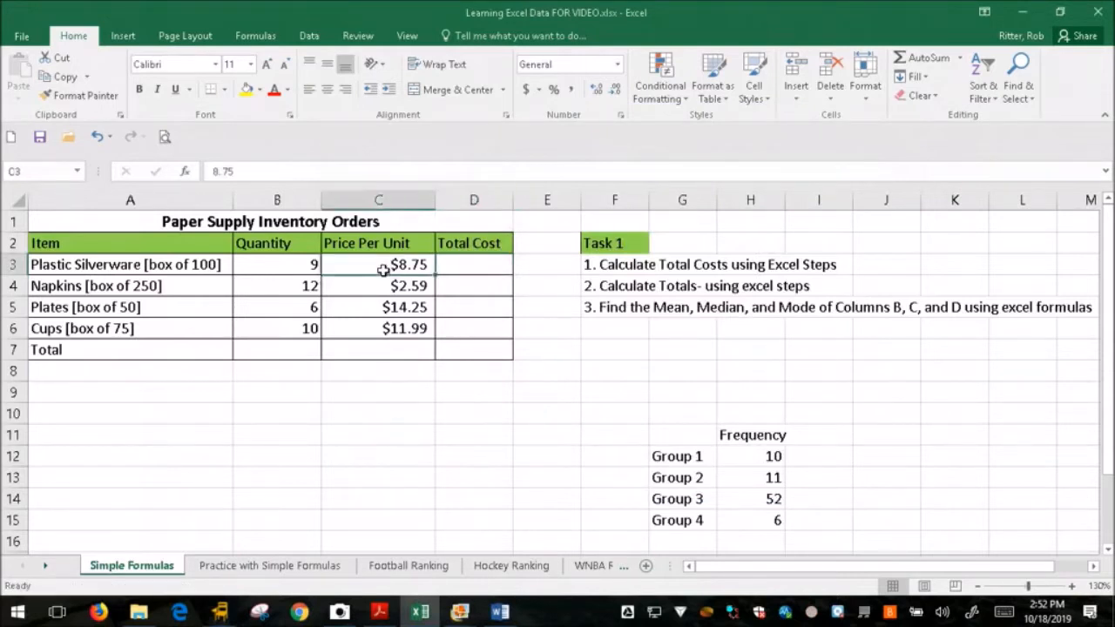
{"action": "left_click", "coordinate": [273, 264]}
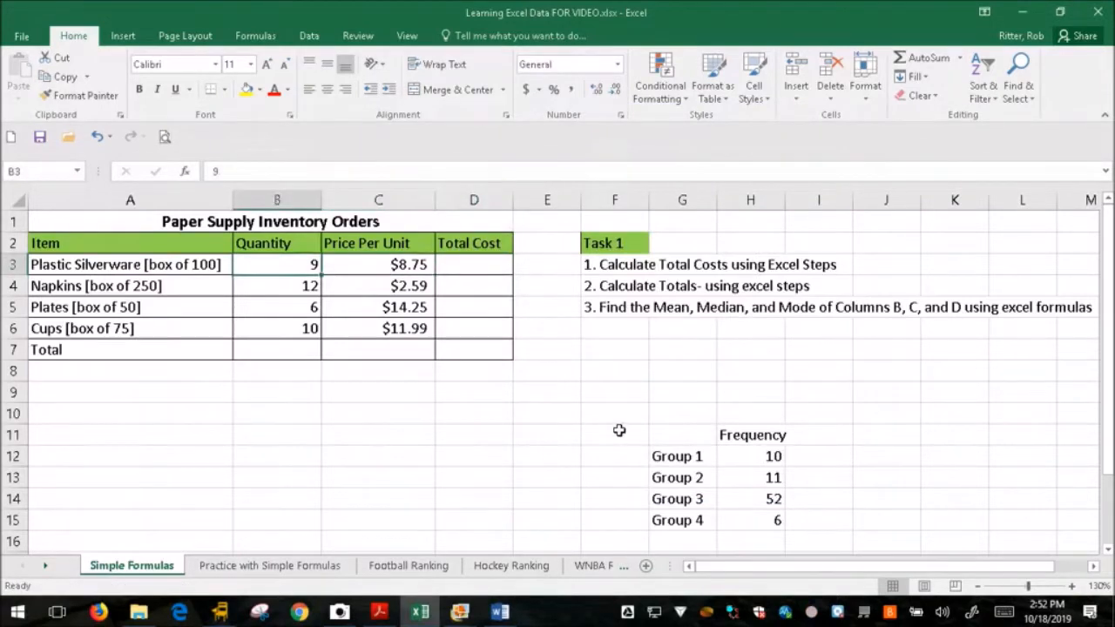
{"action": "scroll", "coordinate": [618, 430], "scroll_direction": "up", "scroll_amount": 3, "text": "ctrl"}
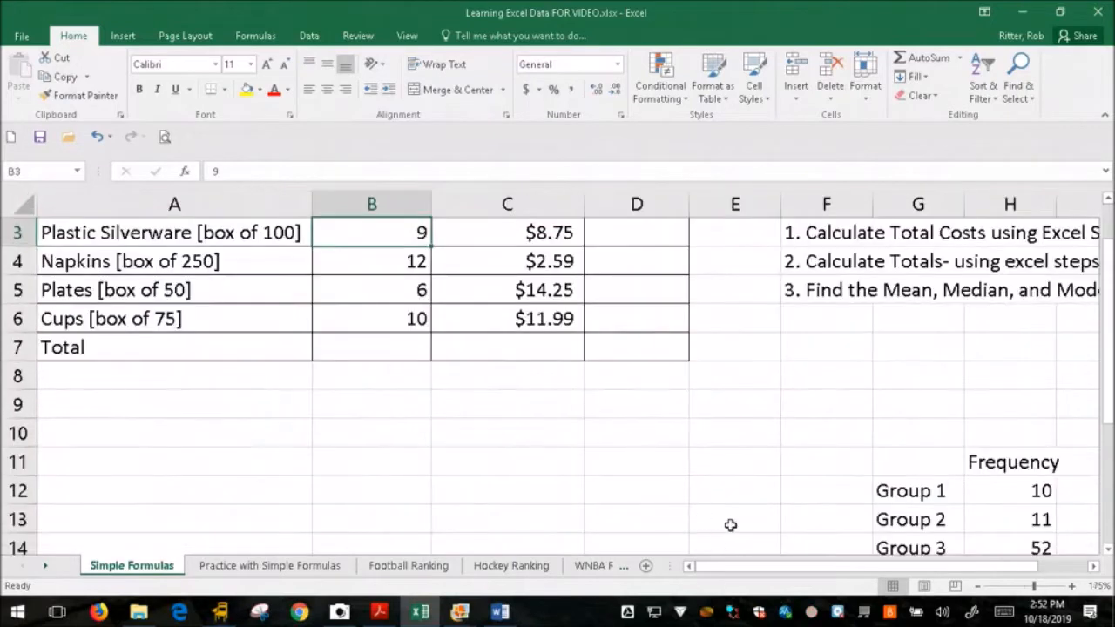
{"action": "scroll", "coordinate": [716, 571], "scroll_direction": "up", "scroll_amount": 1}
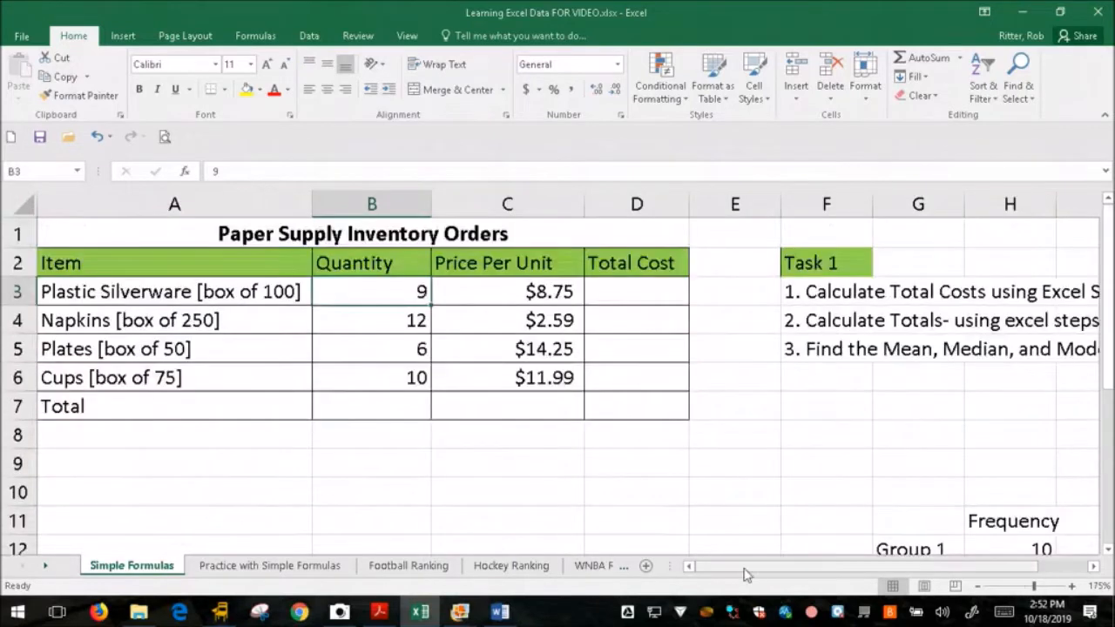
Calculate the Plastic Silverware total cost in cell D3 with the formula =8.75*9
{"action": "left_click", "coordinate": [631, 293]}
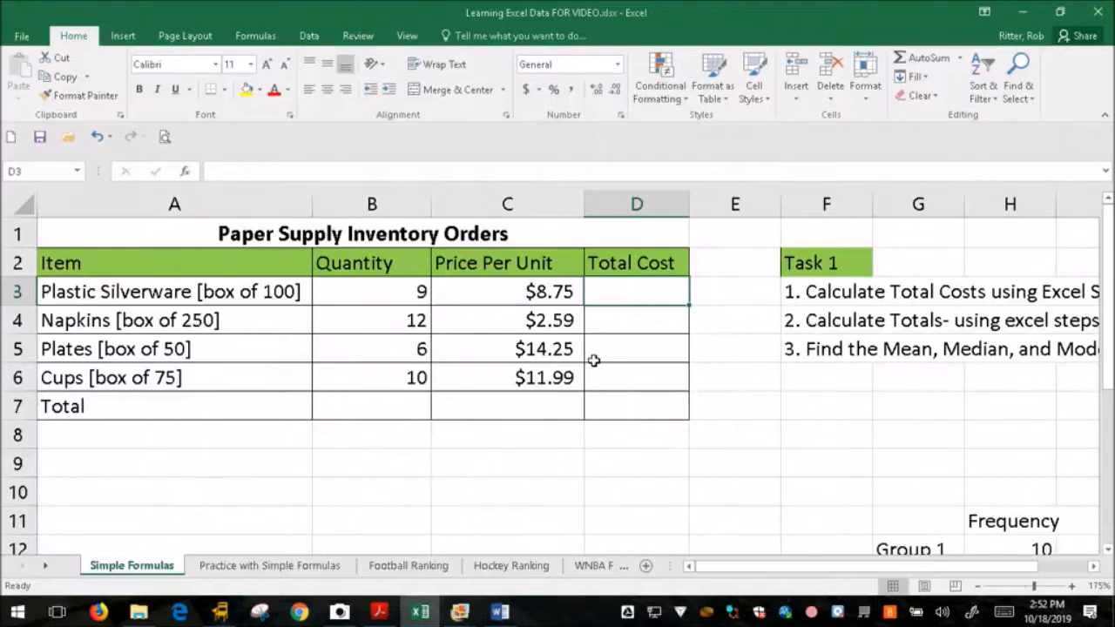
{"action": "left_click", "coordinate": [1004, 612]}
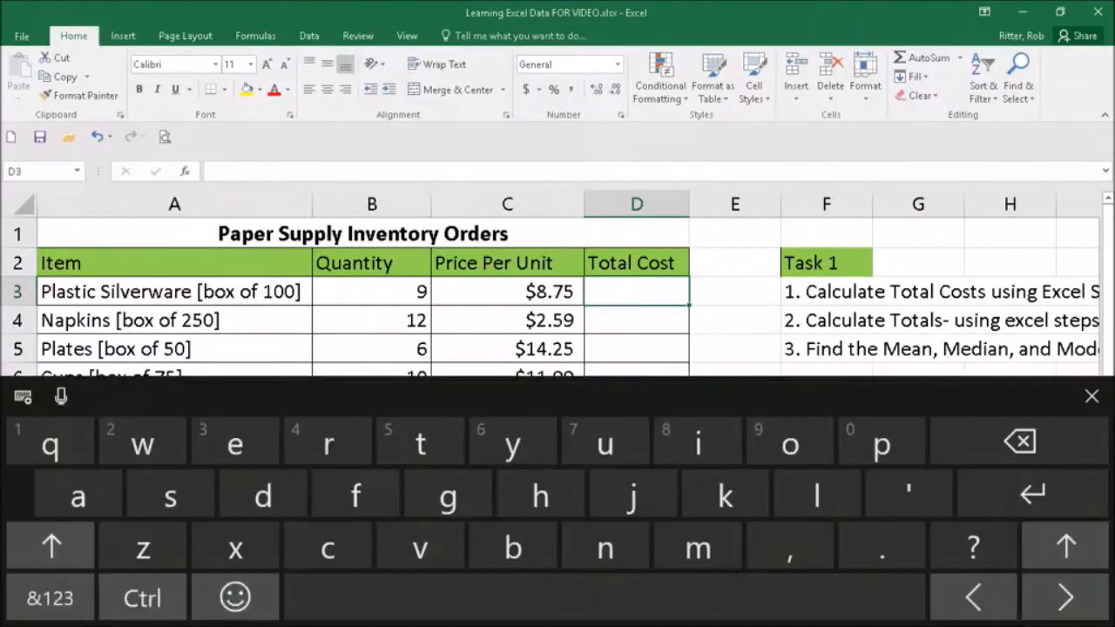
{"action": "left_click", "coordinate": [50, 598]}
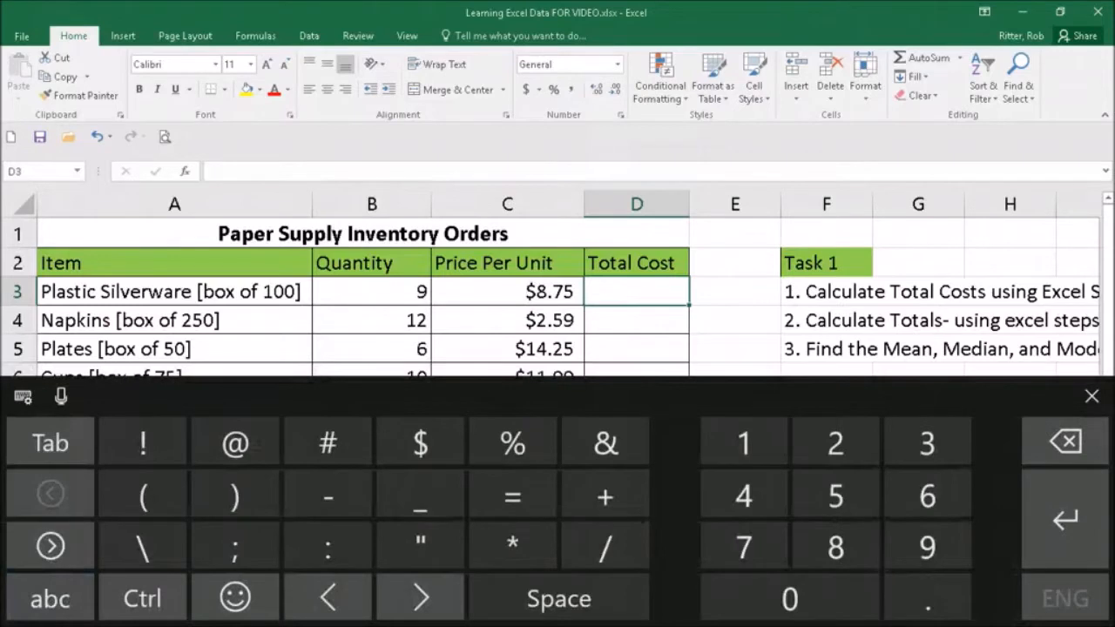
{"action": "type", "text": "8.75"}
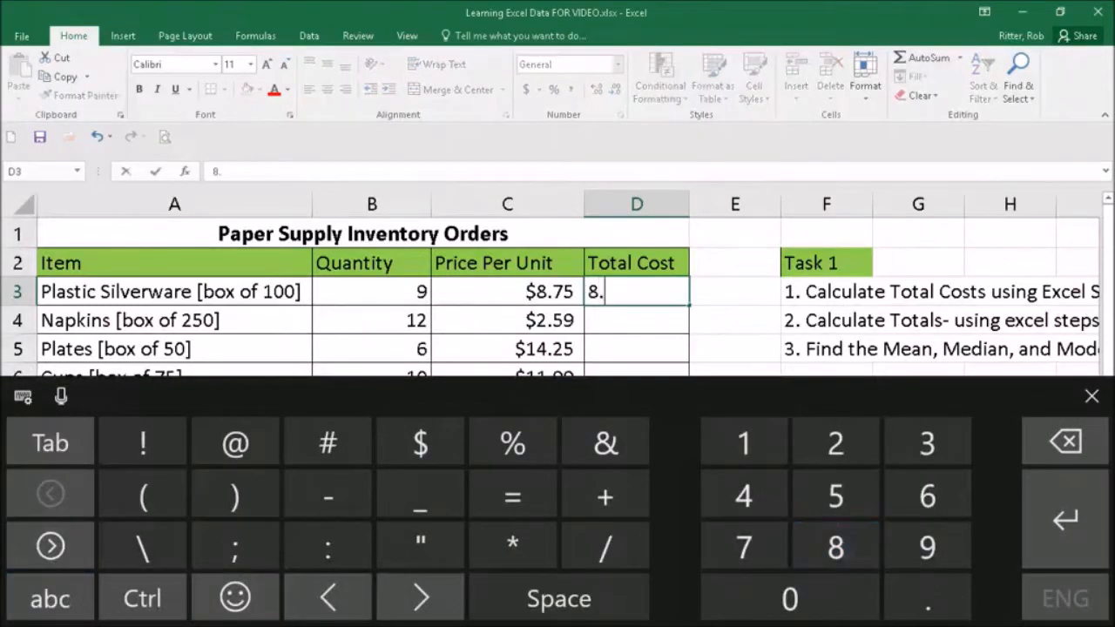
{"action": "key", "text": "BackSpace"}
{"action": "key", "text": "BackSpace"}
{"action": "key", "text": "BackSpace"}
{"action": "key", "text": "BackSpace"}
{"action": "type", "text": "="}
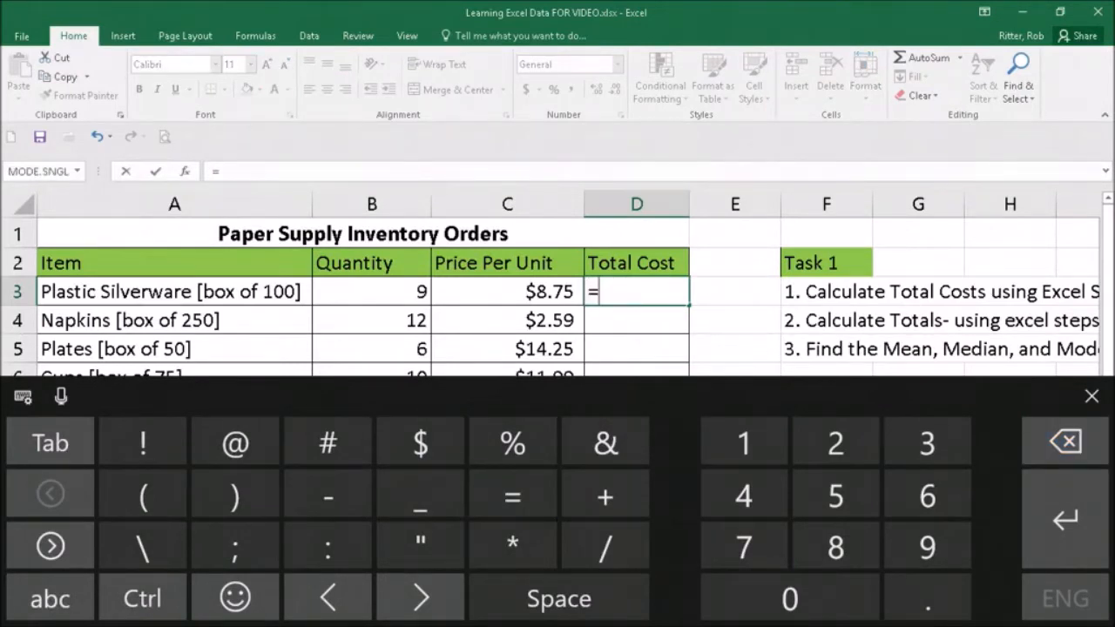
{"action": "type", "text": "8.75"}
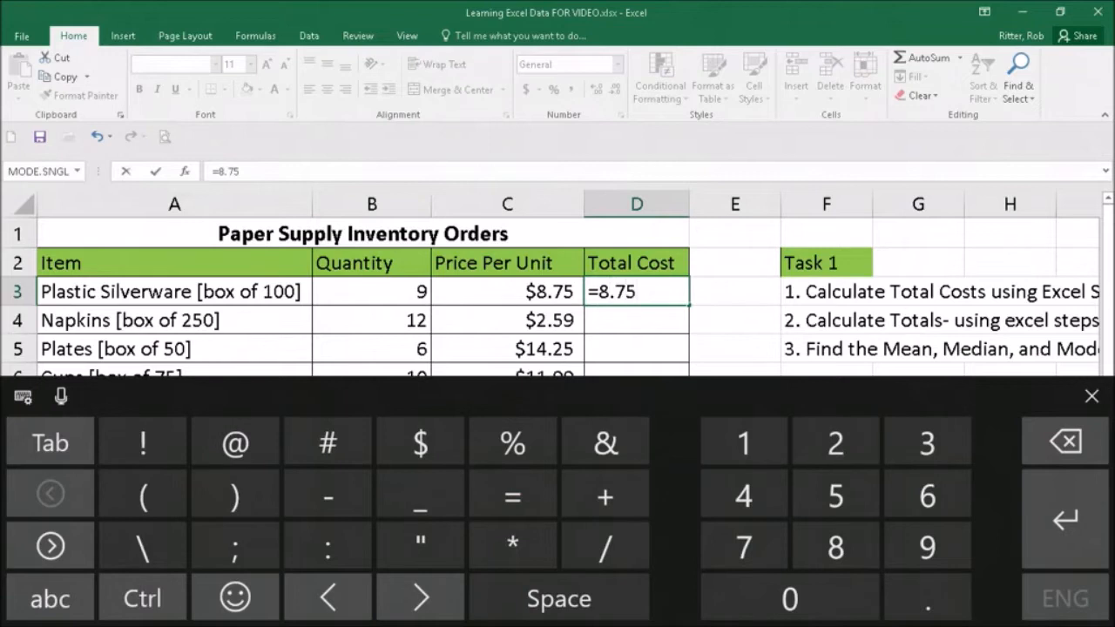
{"action": "type", "text": "*9"}
{"action": "key", "text": "Return"}
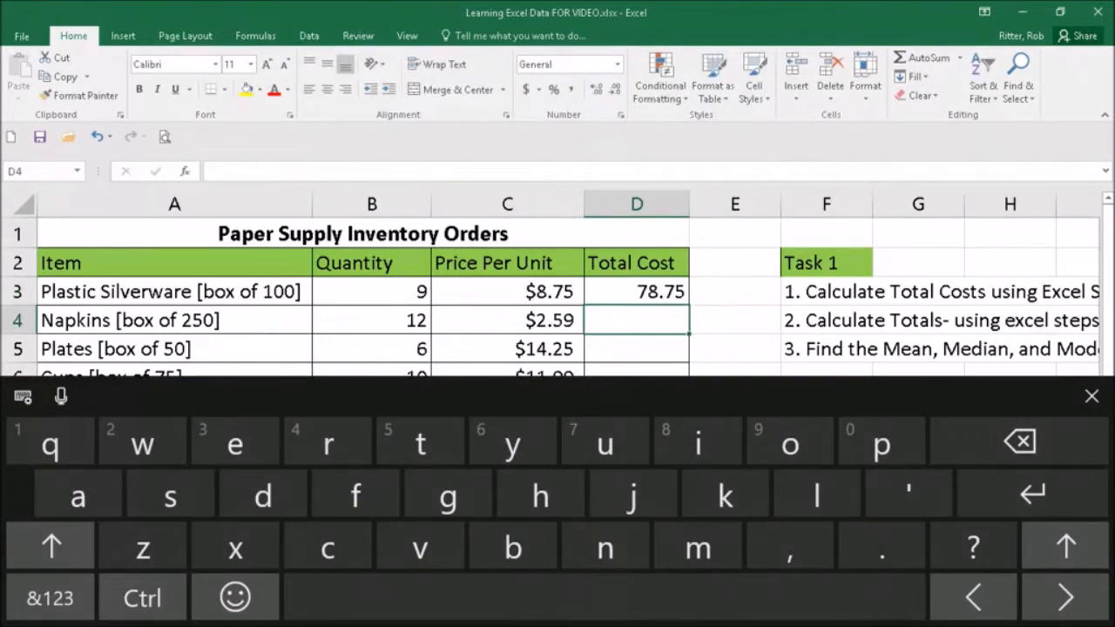
Clear the typed-number formula from the Plastic Silverware total cost cell D3 and hide the on-screen keyboard
{"action": "left_click", "coordinate": [1091, 397]}
{"action": "left_click", "coordinate": [636, 292]}
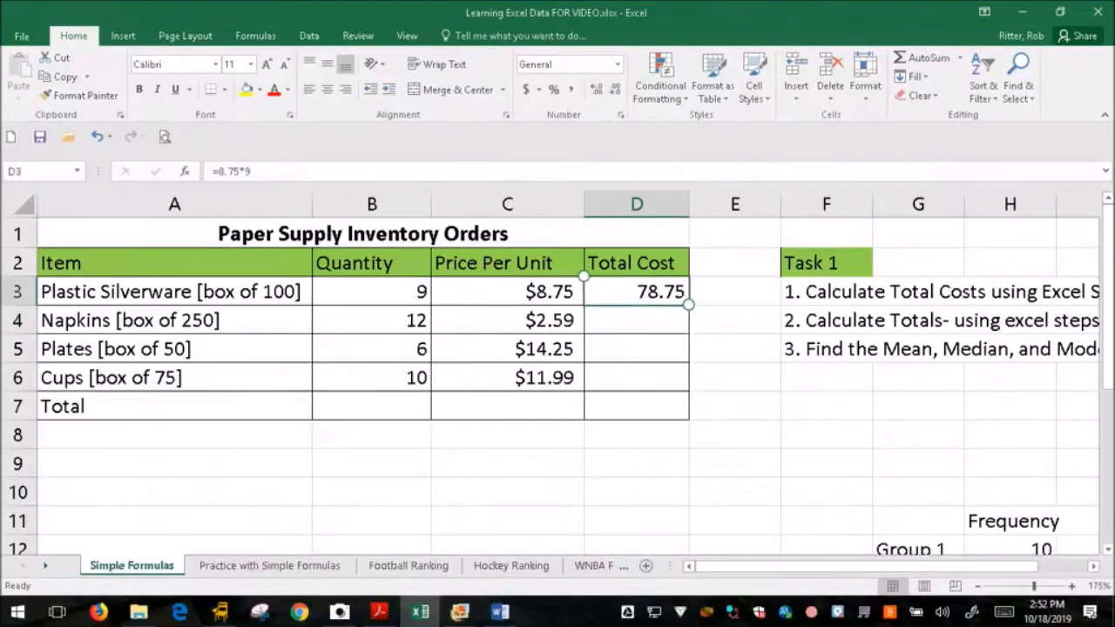
{"action": "left_click", "coordinate": [1004, 612]}
{"action": "key", "text": "BackSpace"}
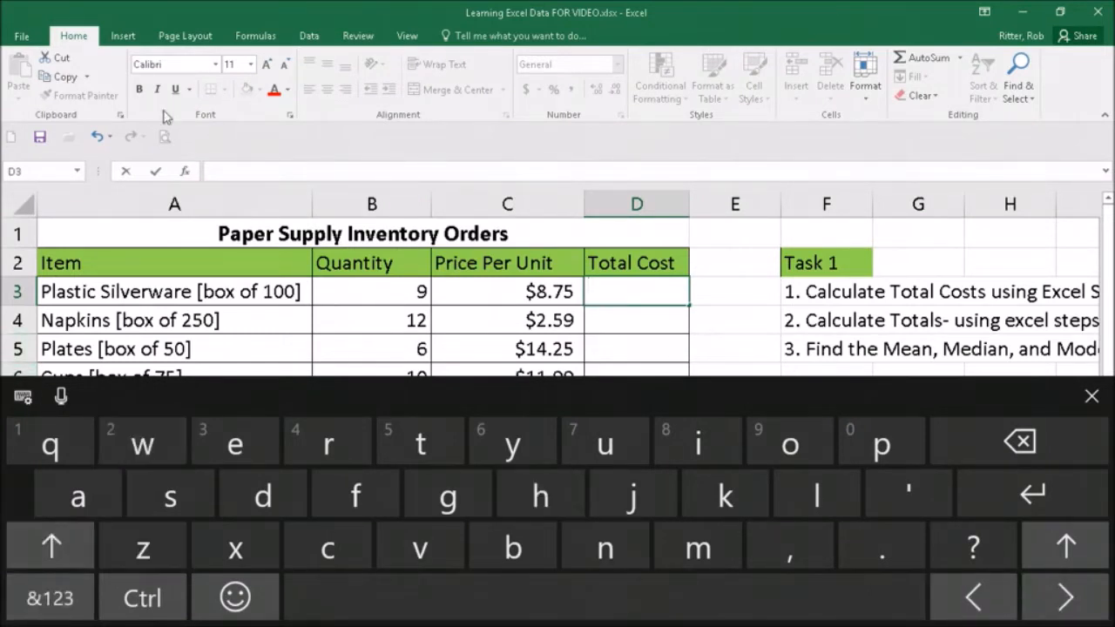
{"action": "left_click", "coordinate": [911, 292]}
{"action": "left_click", "coordinate": [1099, 397]}
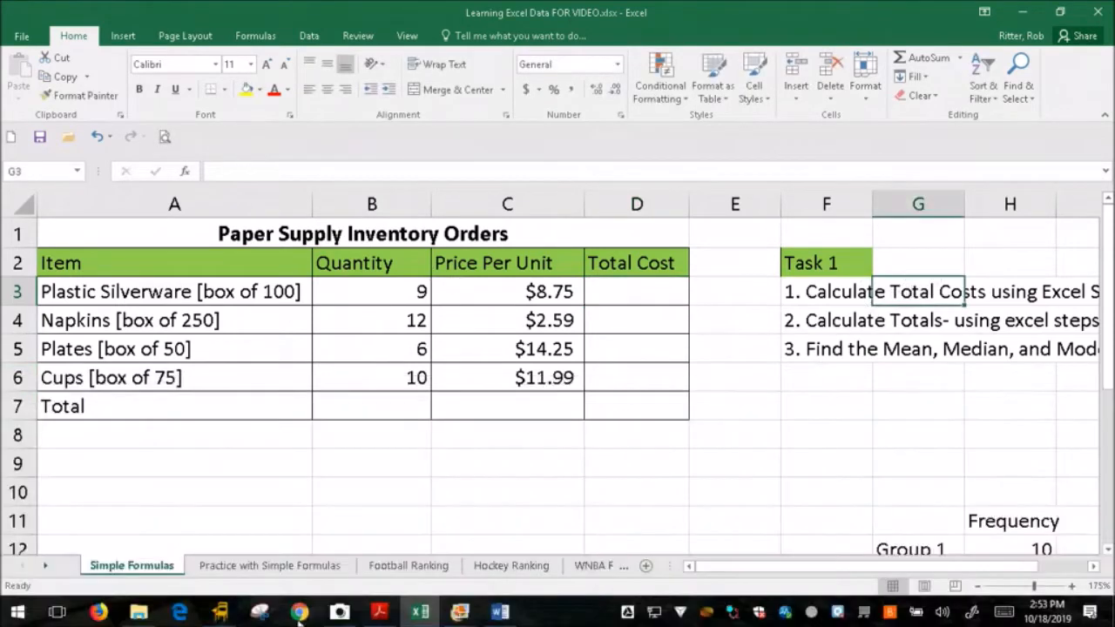
Calculate the Plastic Silverware total cost in cell D3 with the cell-reference formula =C3*B3, using the on-screen keyboard
{"action": "mouse_move", "coordinate": [460, 612]}
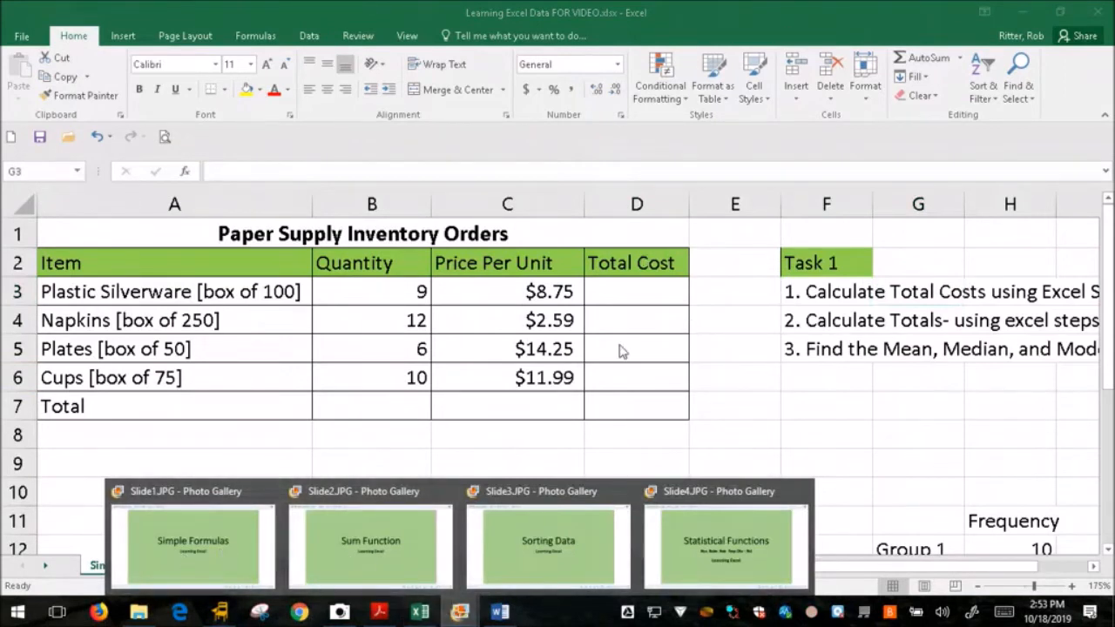
{"action": "left_click", "coordinate": [594, 293]}
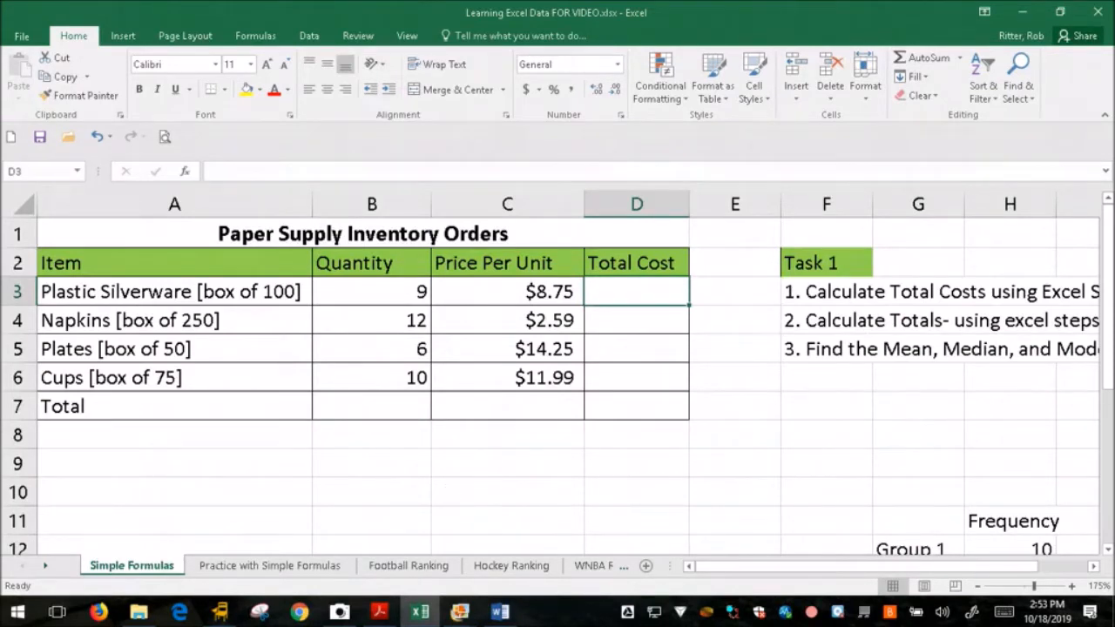
{"action": "left_click", "coordinate": [1005, 612]}
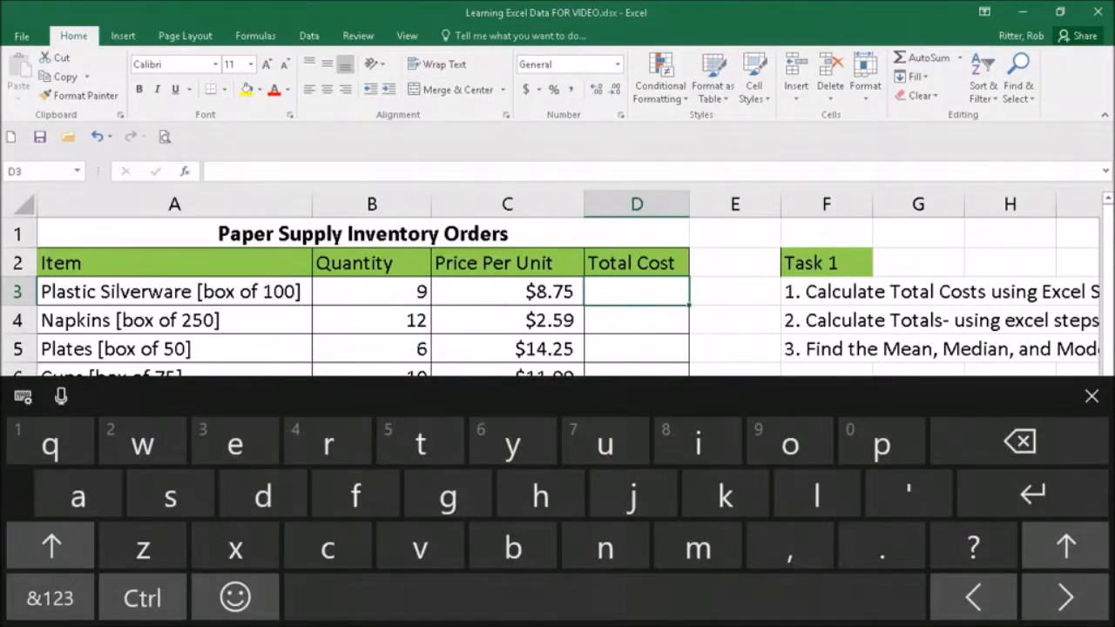
{"action": "left_click", "coordinate": [50, 599]}
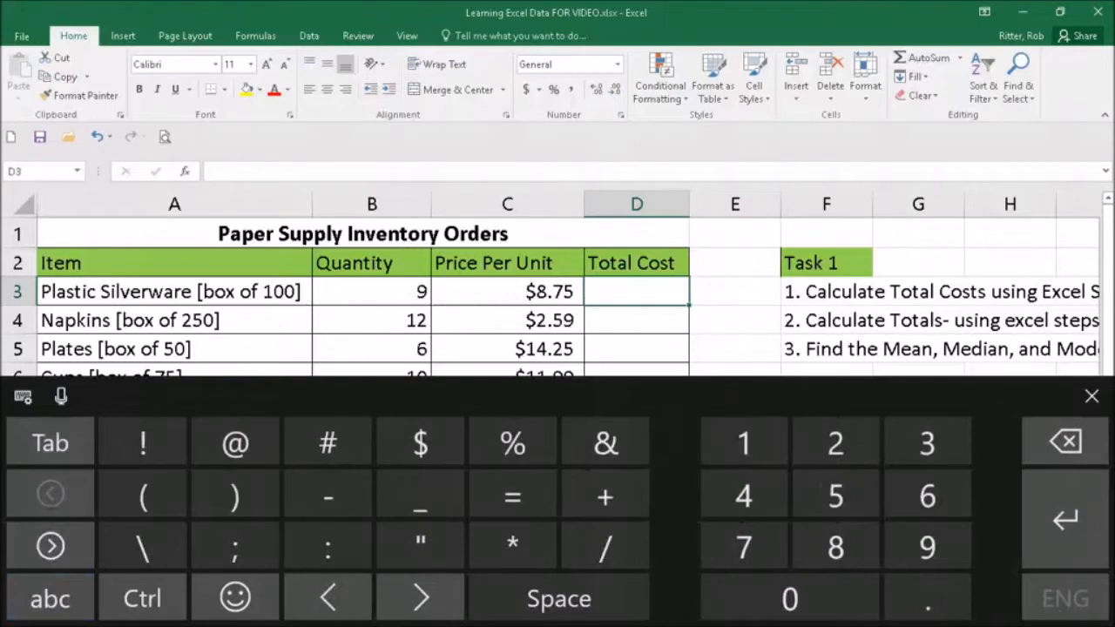
{"action": "type", "text": "="}
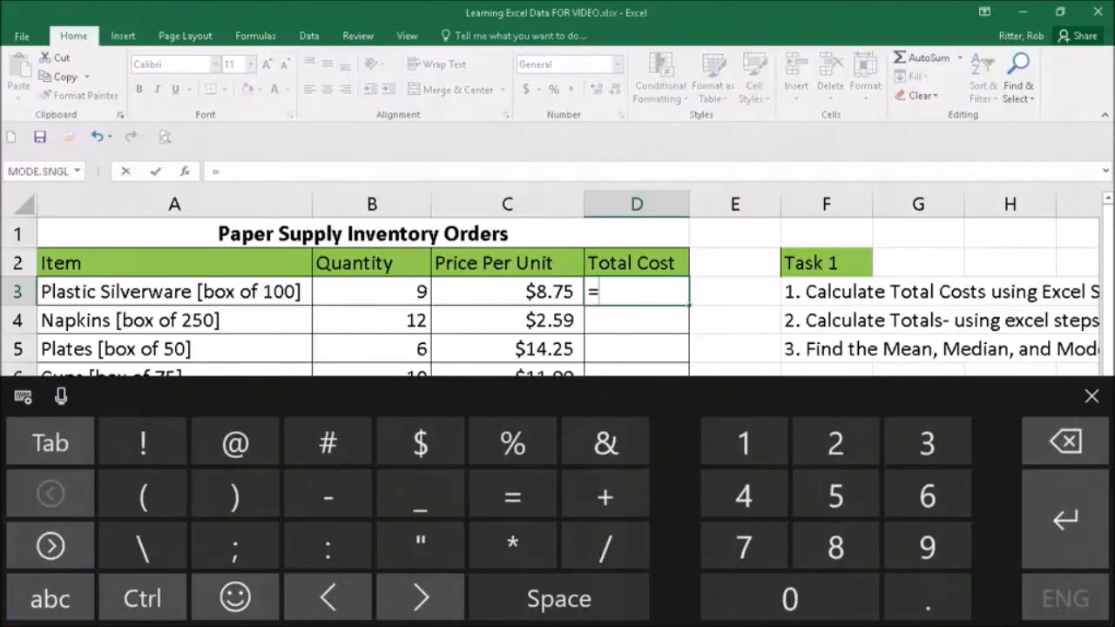
{"action": "left_click", "coordinate": [483, 292]}
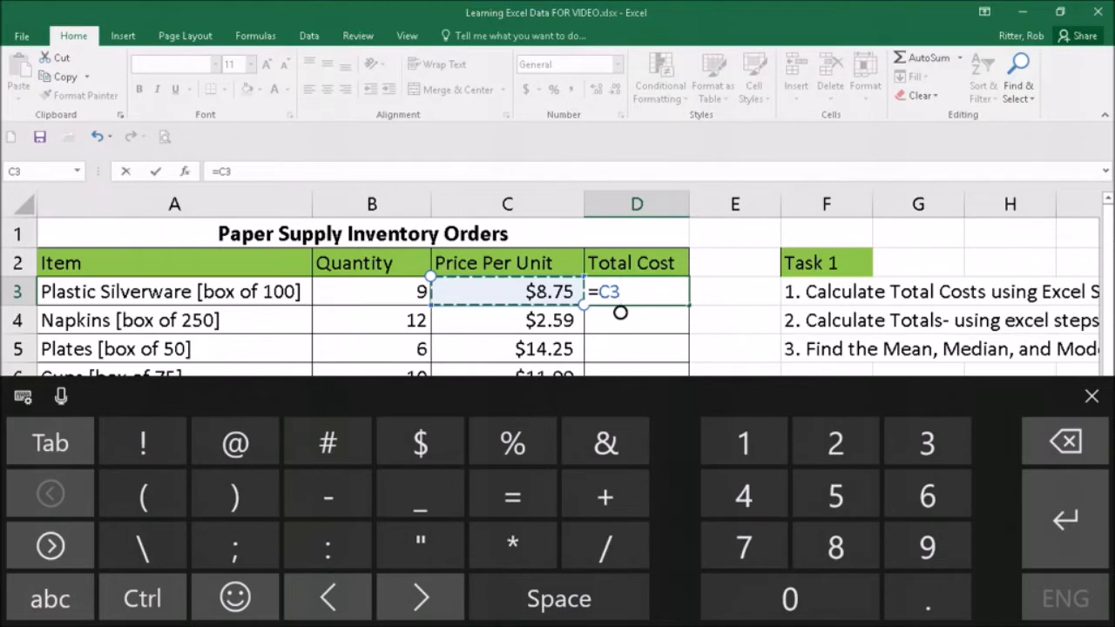
{"action": "left_click", "coordinate": [513, 545]}
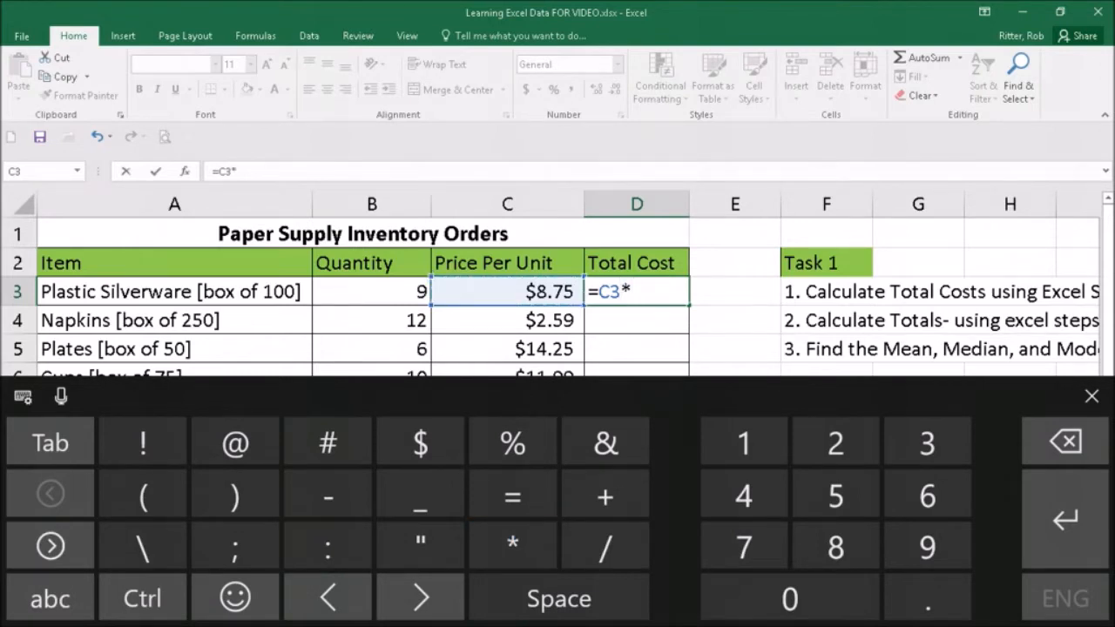
{"action": "left_click", "coordinate": [372, 291]}
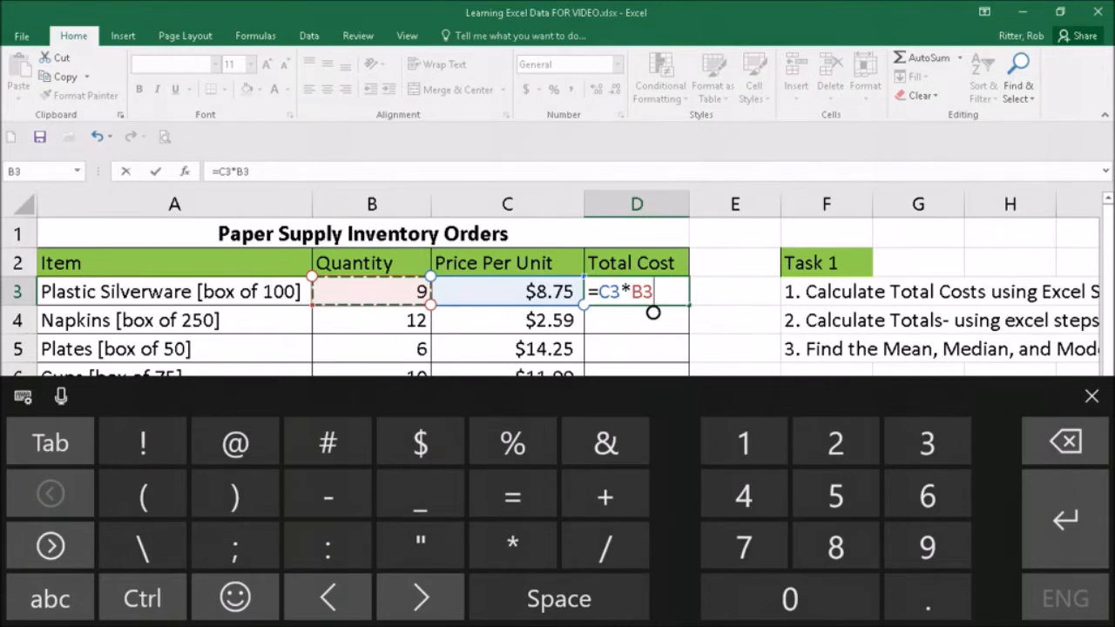
{"action": "key", "text": "Return"}
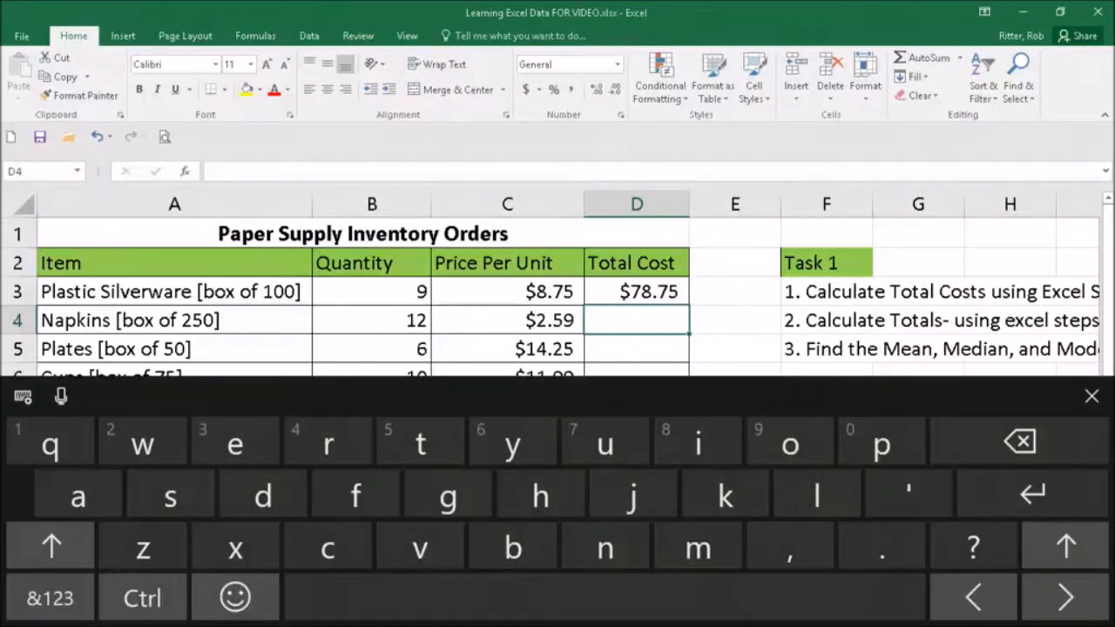
Calculate the Napkins total cost in cell D4 with the formula =C4*B4
{"action": "left_click", "coordinate": [50, 597]}
{"action": "left_click", "coordinate": [512, 497]}
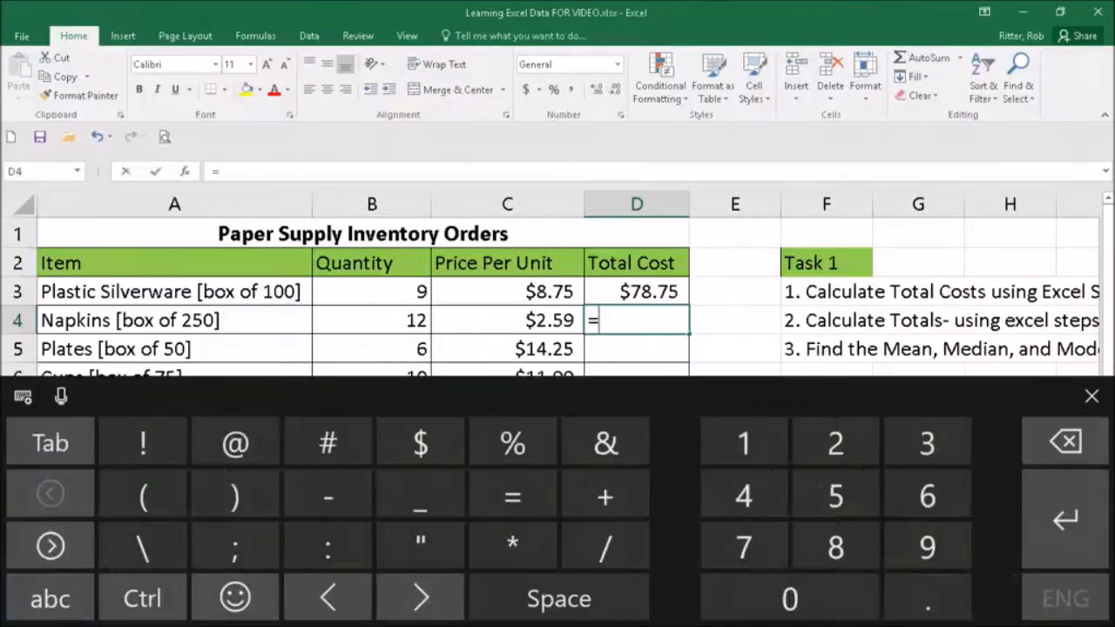
{"action": "left_click", "coordinate": [507, 320]}
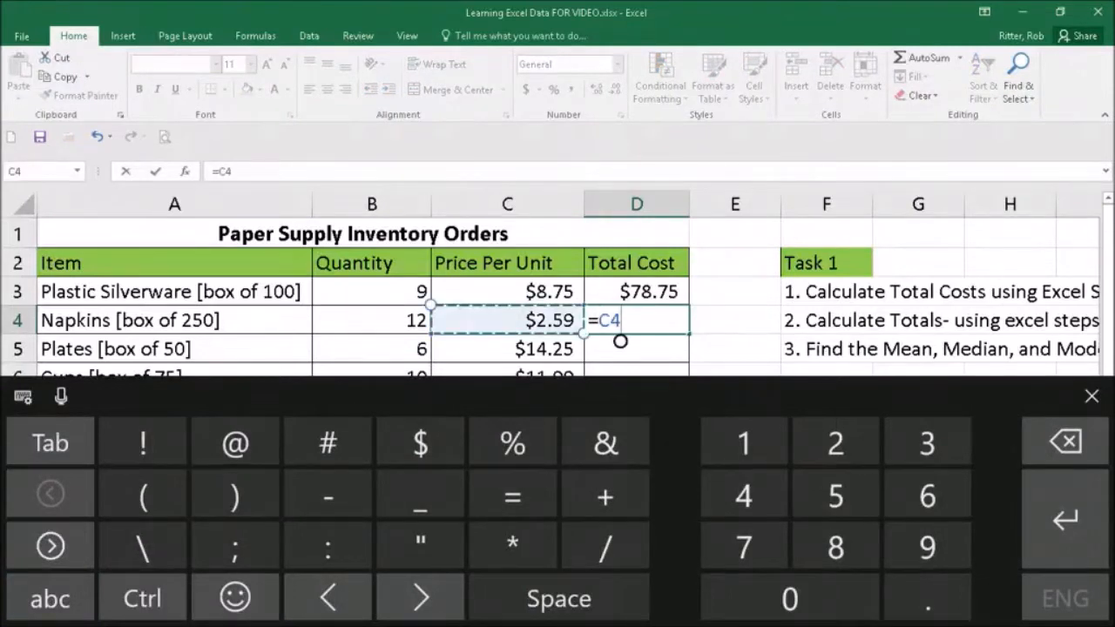
{"action": "type", "text": "*"}
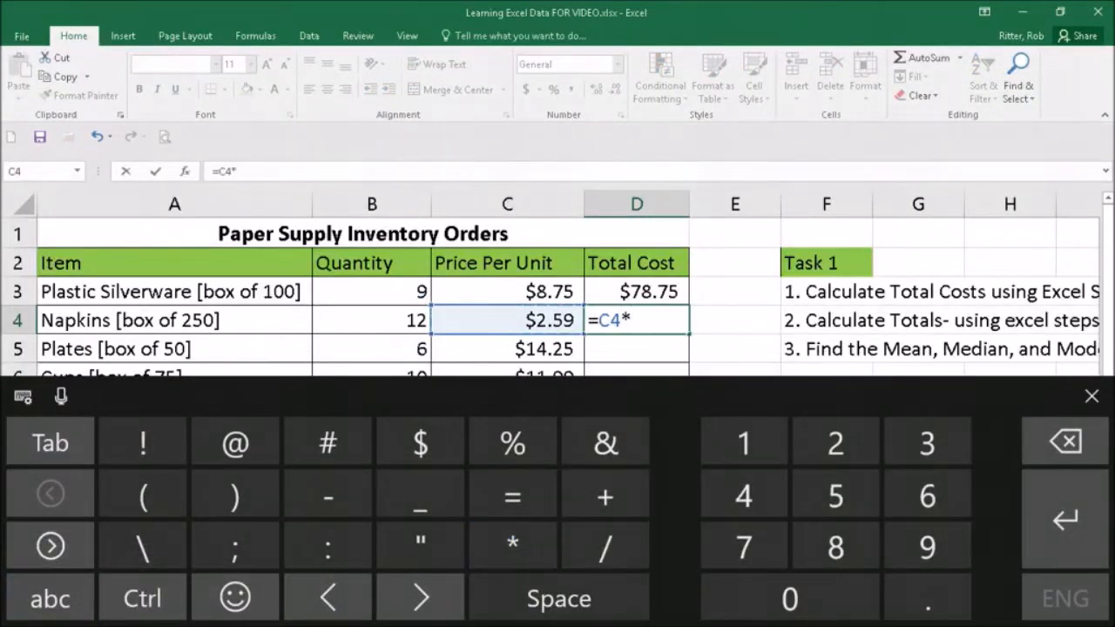
{"action": "left_click", "coordinate": [372, 320]}
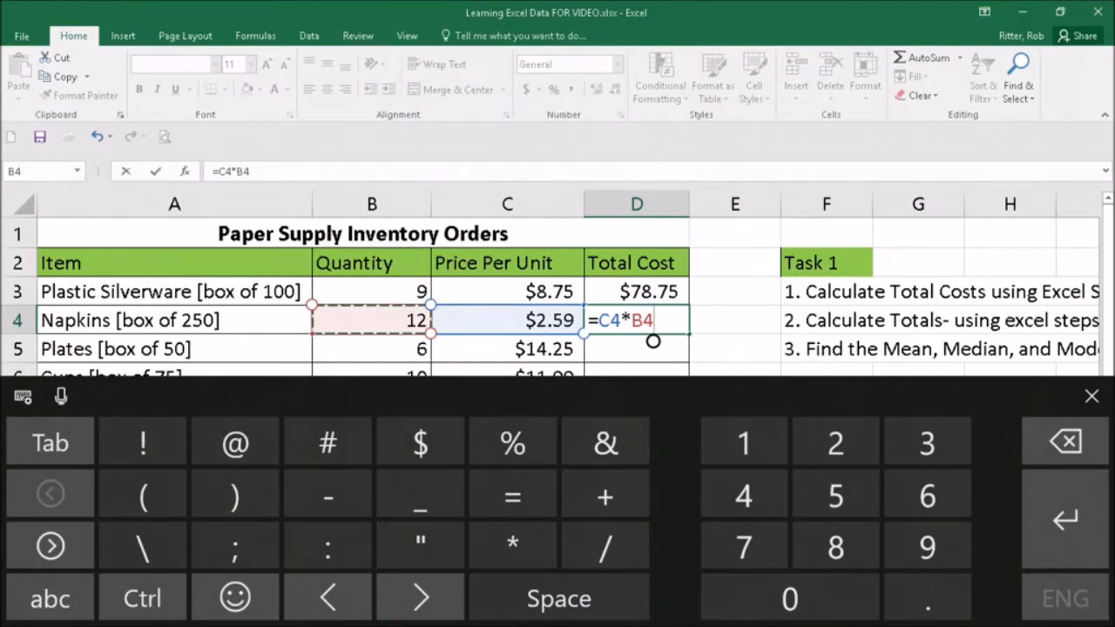
{"action": "key", "text": "Return"}
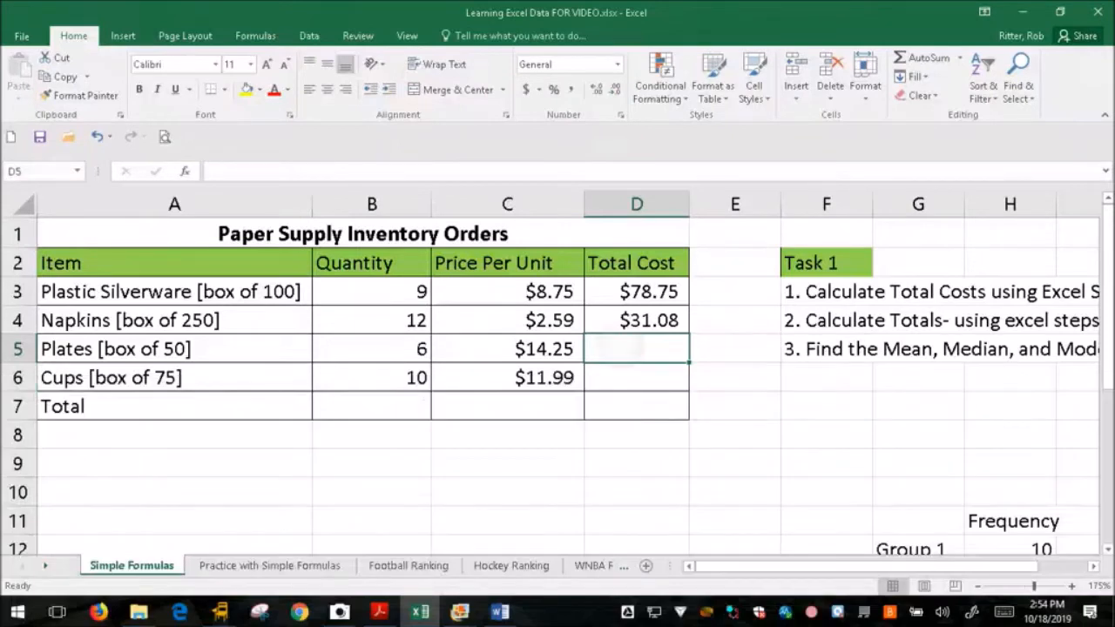
Highlight the total cost cells of the four items, D3 through D6
{"action": "left_click", "coordinate": [639, 346]}
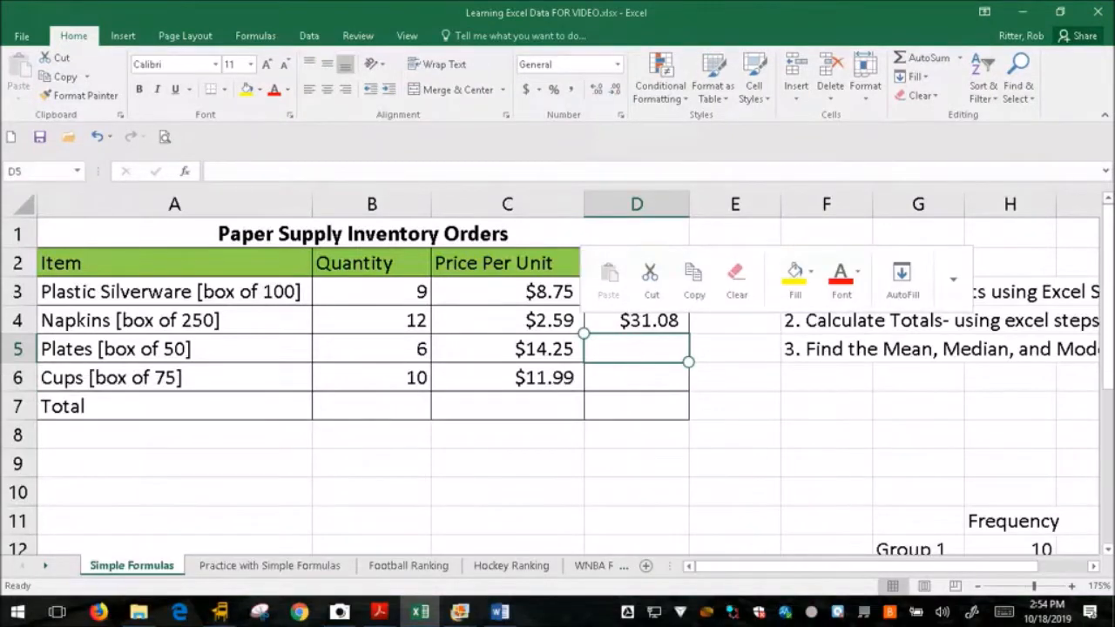
{"action": "double_click", "coordinate": [636, 348]}
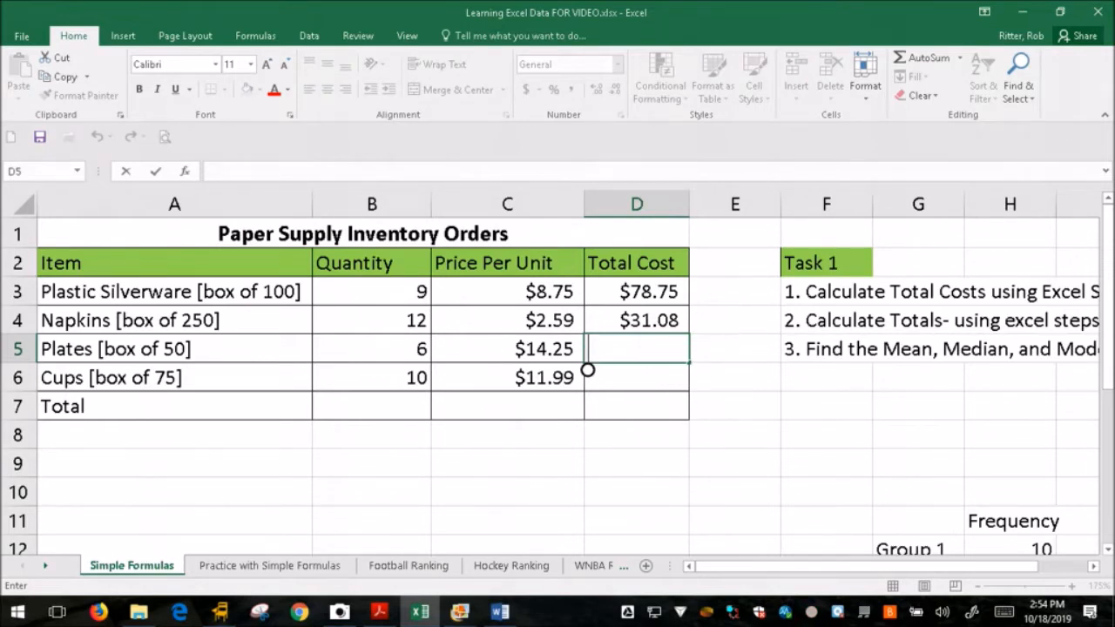
{"action": "left_click", "coordinate": [647, 340]}
{"action": "left_click_drag", "start_coordinate": [617, 289], "coordinate": [624, 373]}
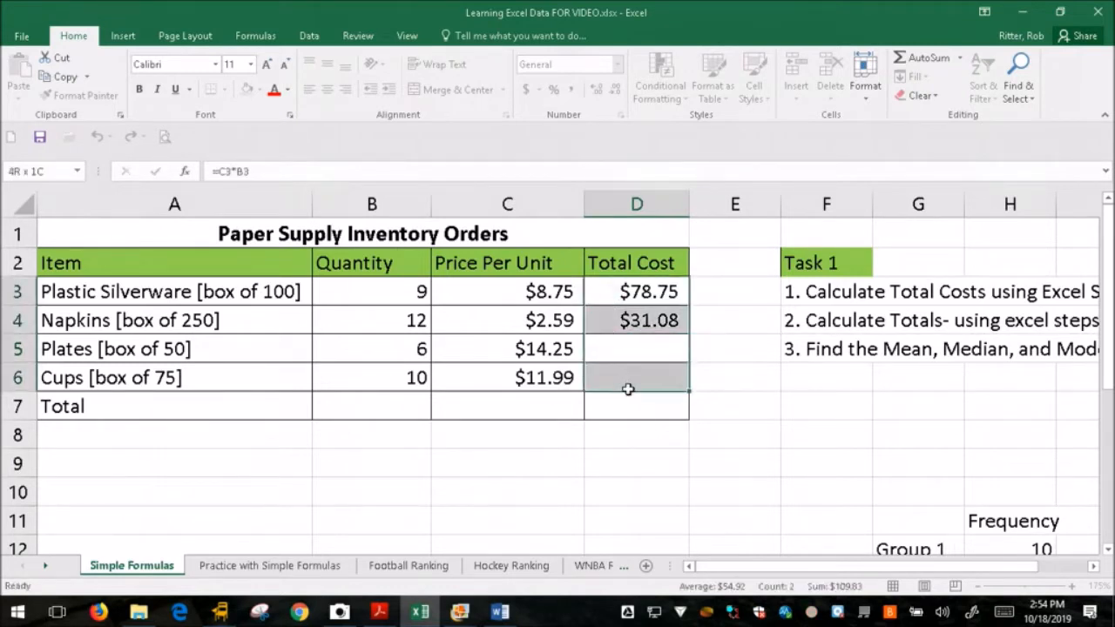
Clear the Napkins total cost formula from cell D4
{"action": "left_click", "coordinate": [481, 317]}
{"action": "left_click", "coordinate": [629, 293]}
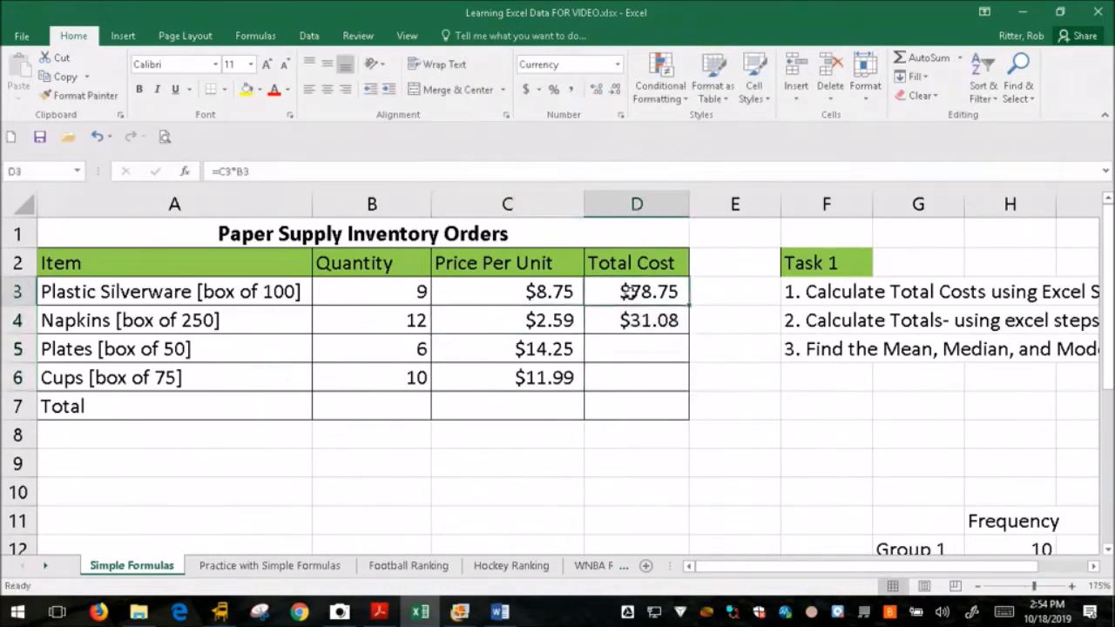
{"action": "left_click", "coordinate": [633, 325]}
{"action": "key", "text": "Delete"}
{"action": "key", "text": "Up"}
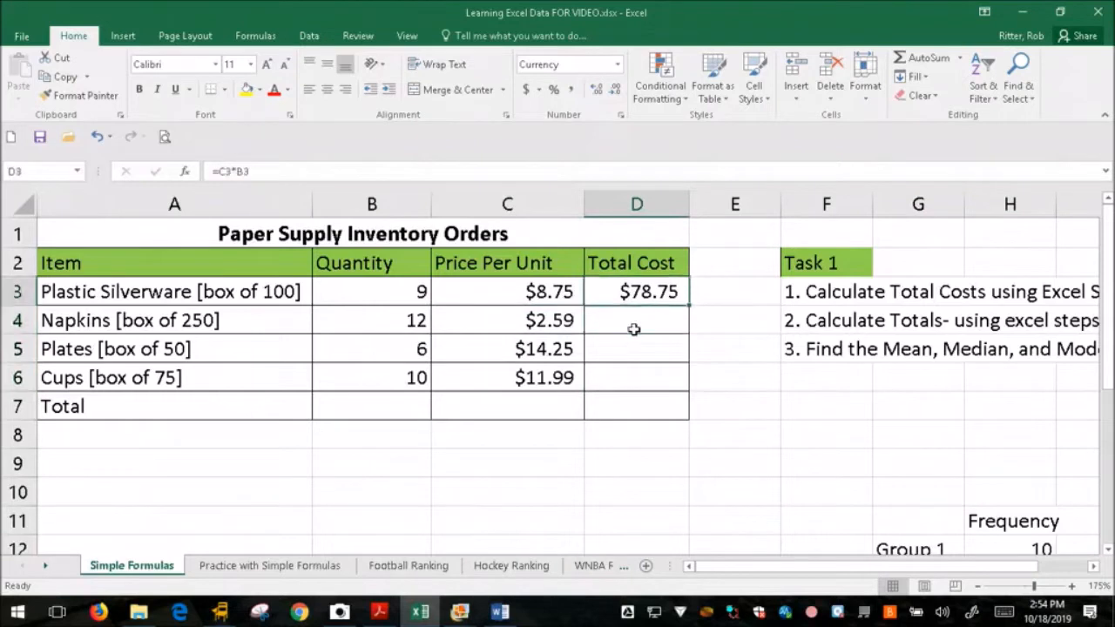
{"action": "left_click", "coordinate": [223, 172]}
{"action": "triple_click", "coordinate": [223, 172]}
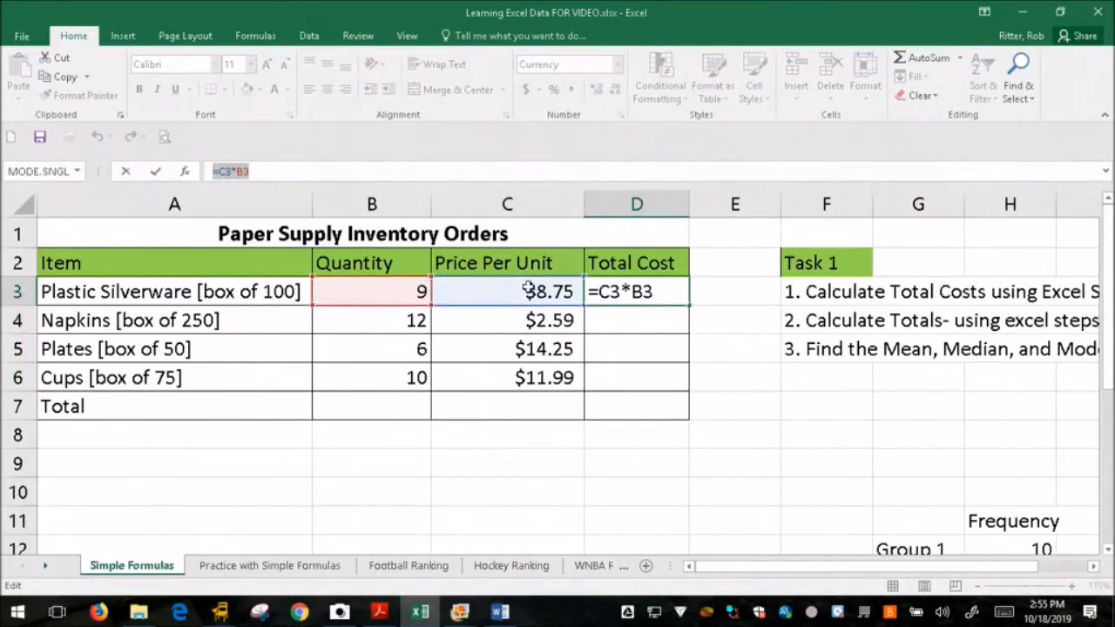
{"action": "type", "text": "="}
{"action": "left_click", "coordinate": [601, 323]}
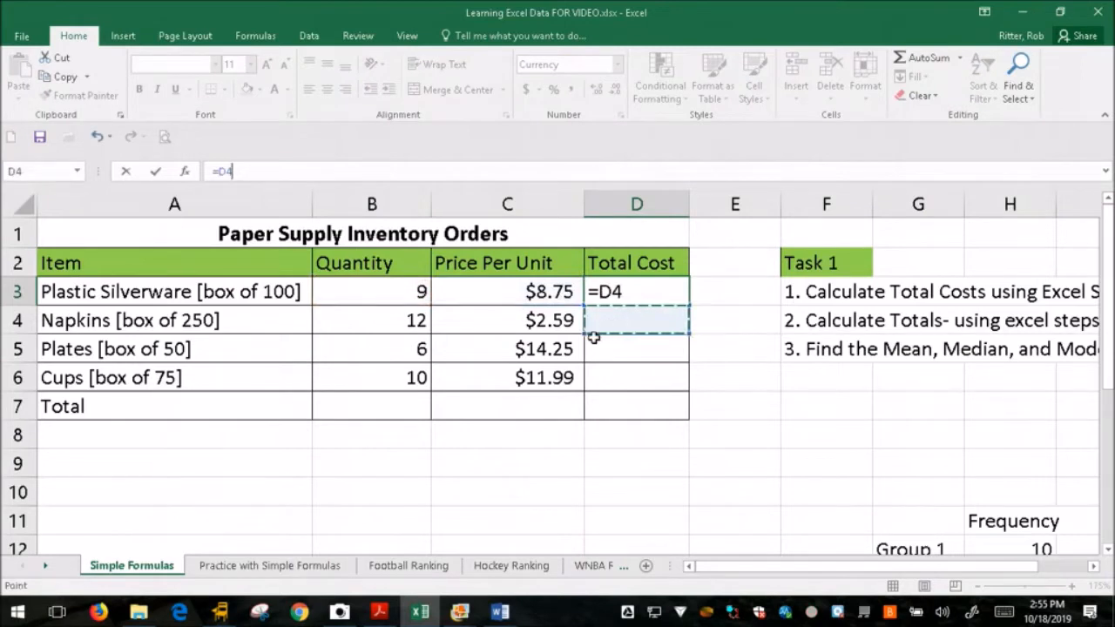
{"action": "key", "text": "ctrl+z"}
{"action": "key", "text": "Return"}
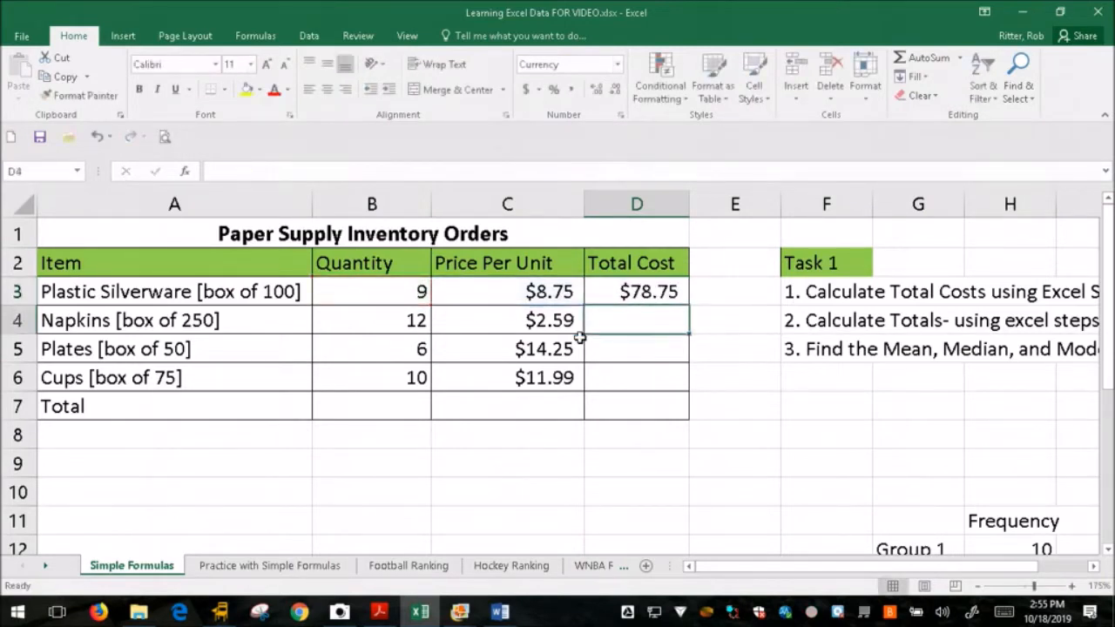
Re-enter the Napkins total cost in cell D4 with the formula =C4*B4
{"action": "left_click", "coordinate": [529, 324]}
{"action": "type", "text": "*"}
{"action": "left_click", "coordinate": [413, 321]}
{"action": "key", "text": "Return"}
Compare the Napkins total cost formula with the price and quantity cells it references and with the formula in D3
{"action": "left_click", "coordinate": [632, 321]}
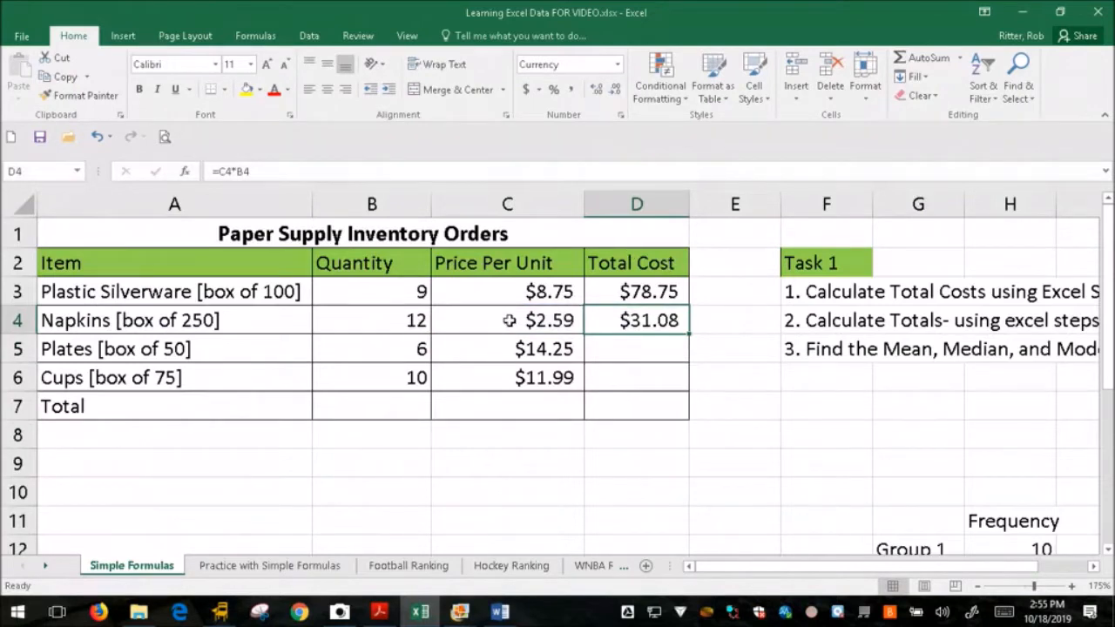
{"action": "left_click", "coordinate": [509, 319]}
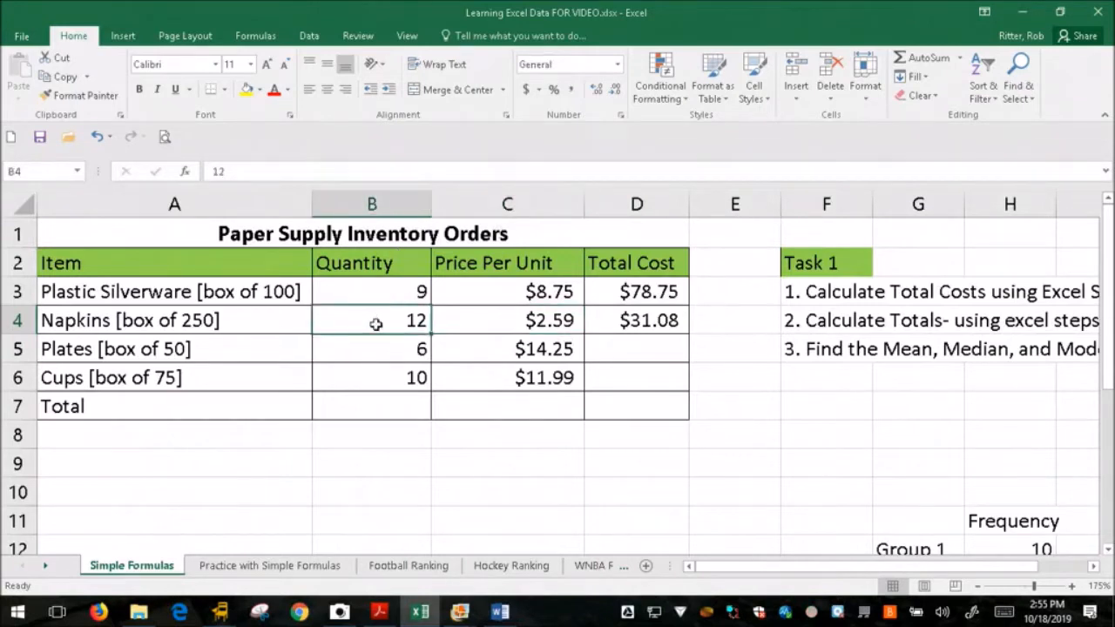
{"action": "left_click", "coordinate": [633, 298]}
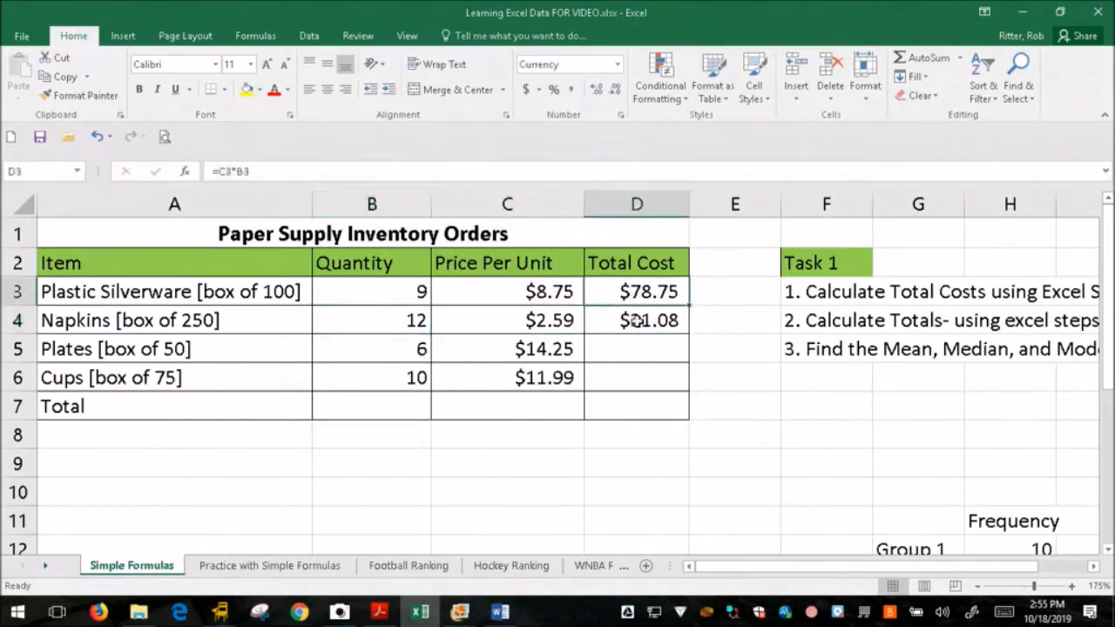
Clear the Napkins total cost in D4 and the Plastic Silverware total cost in D3
{"action": "left_click", "coordinate": [637, 322]}
{"action": "key", "text": "Delete"}
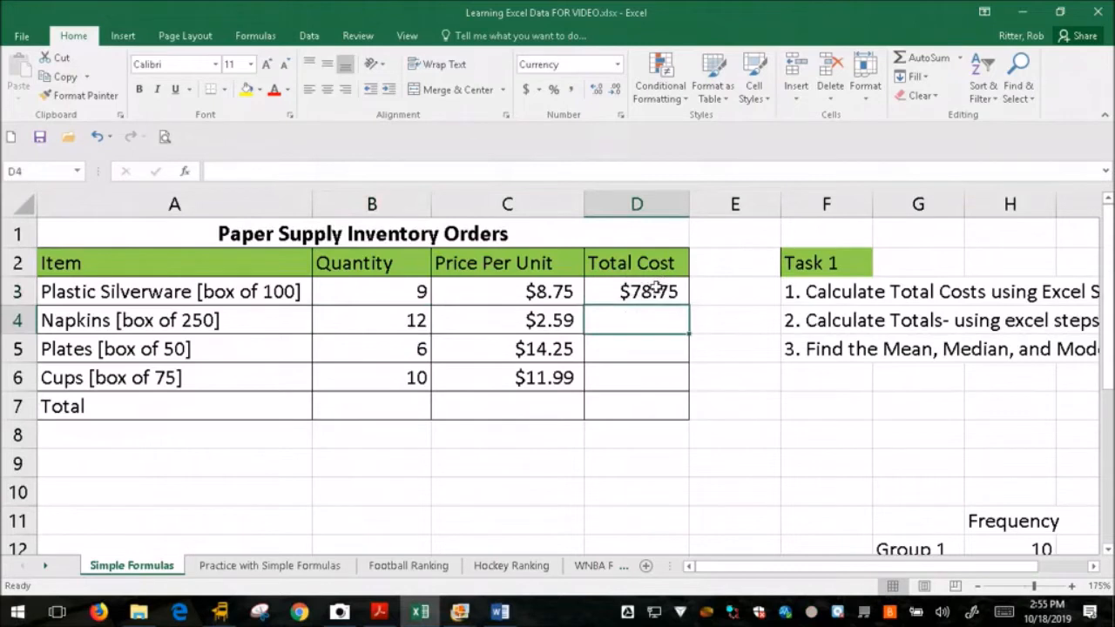
{"action": "left_click", "coordinate": [658, 291]}
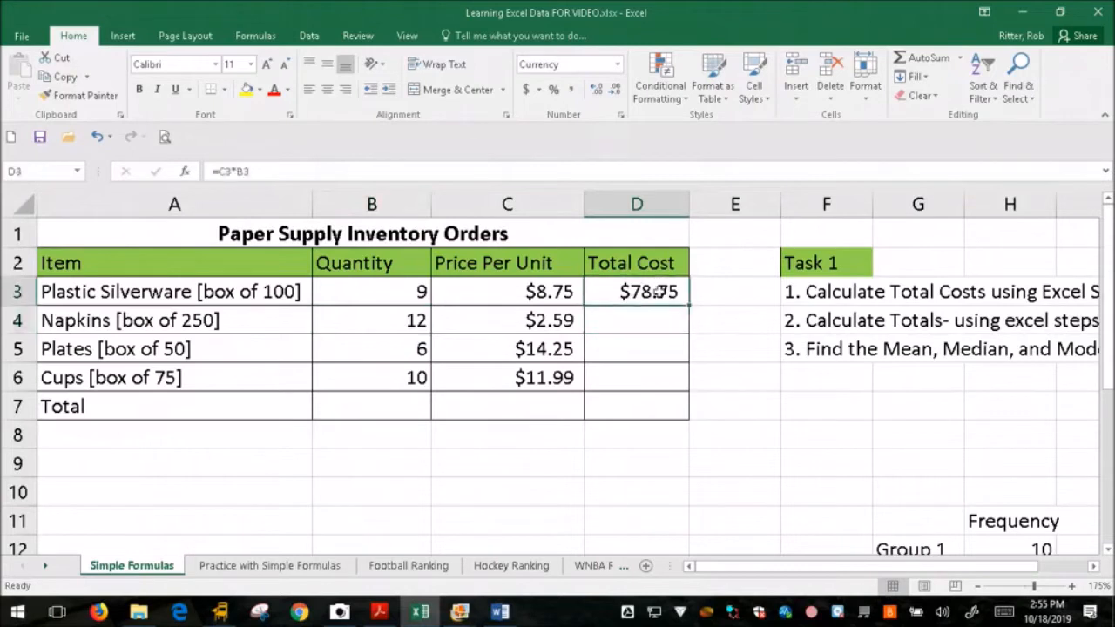
{"action": "left_click", "coordinate": [234, 174]}
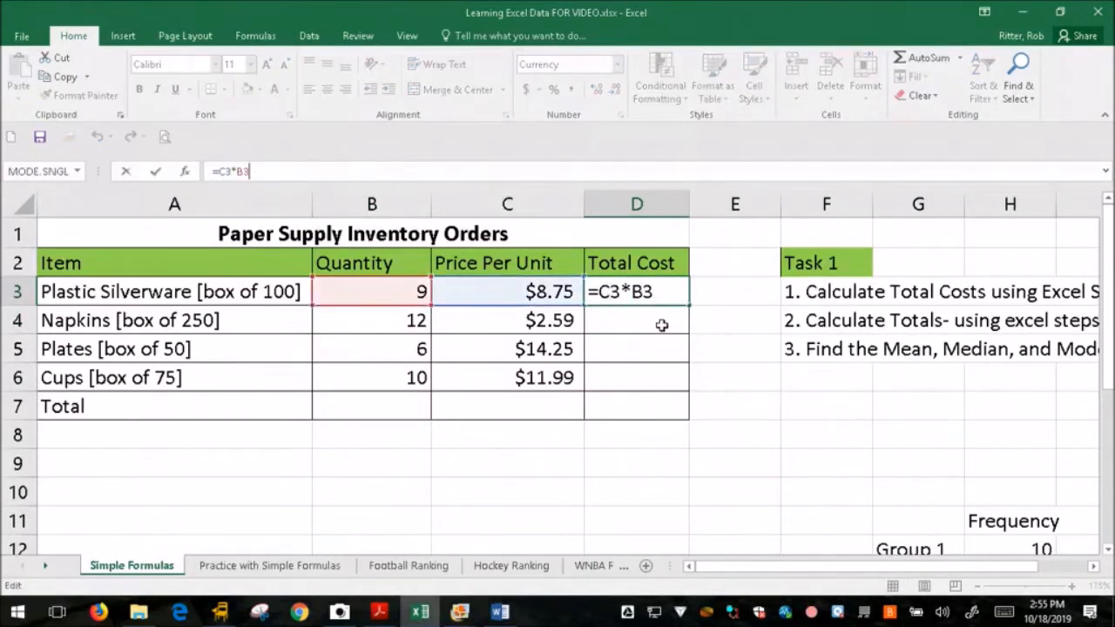
{"action": "key", "text": "Return"}
{"action": "left_click", "coordinate": [645, 298]}
{"action": "key", "text": "Delete"}
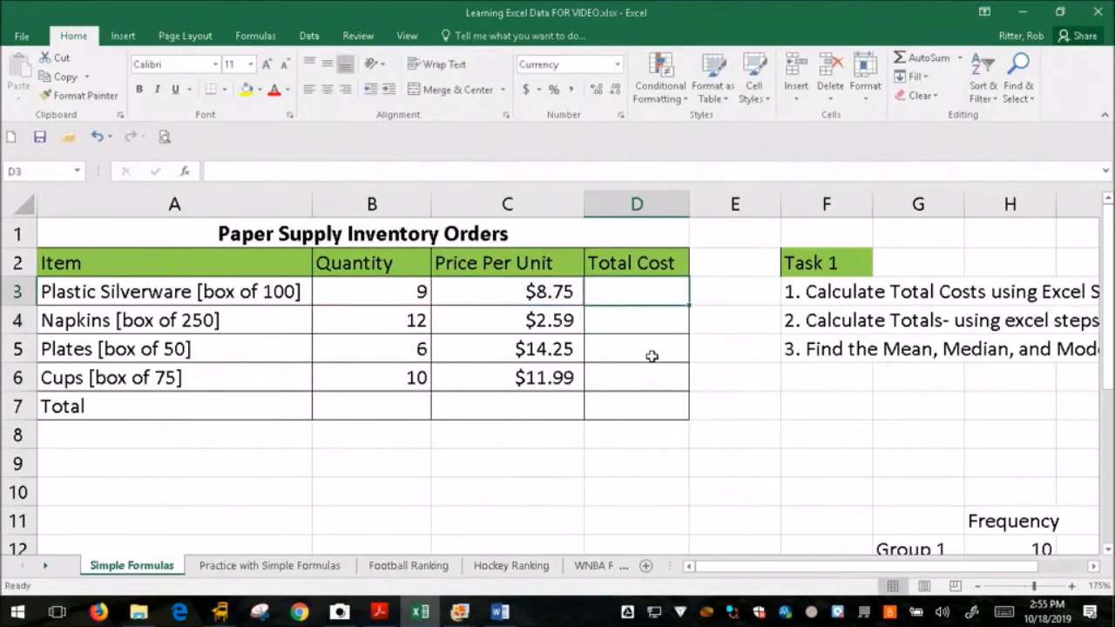
Calculate the Plastic Silverware total cost in cell D3 with the formula =C3*B3
{"action": "type", "text": "="}
{"action": "left_click", "coordinate": [518, 295]}
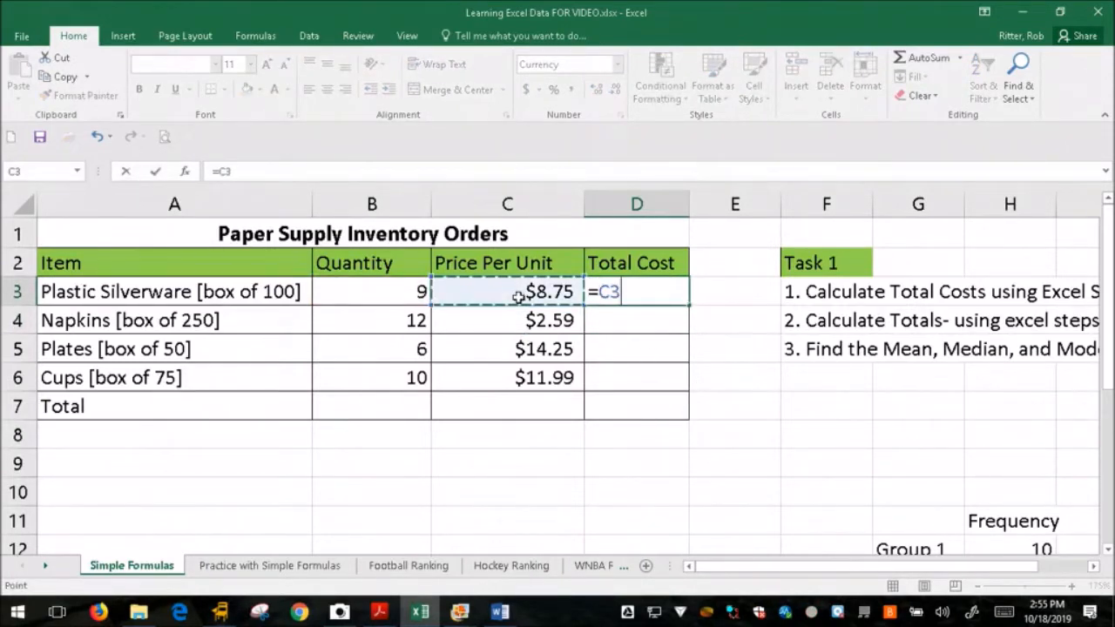
{"action": "type", "text": "*"}
{"action": "left_click", "coordinate": [401, 294]}
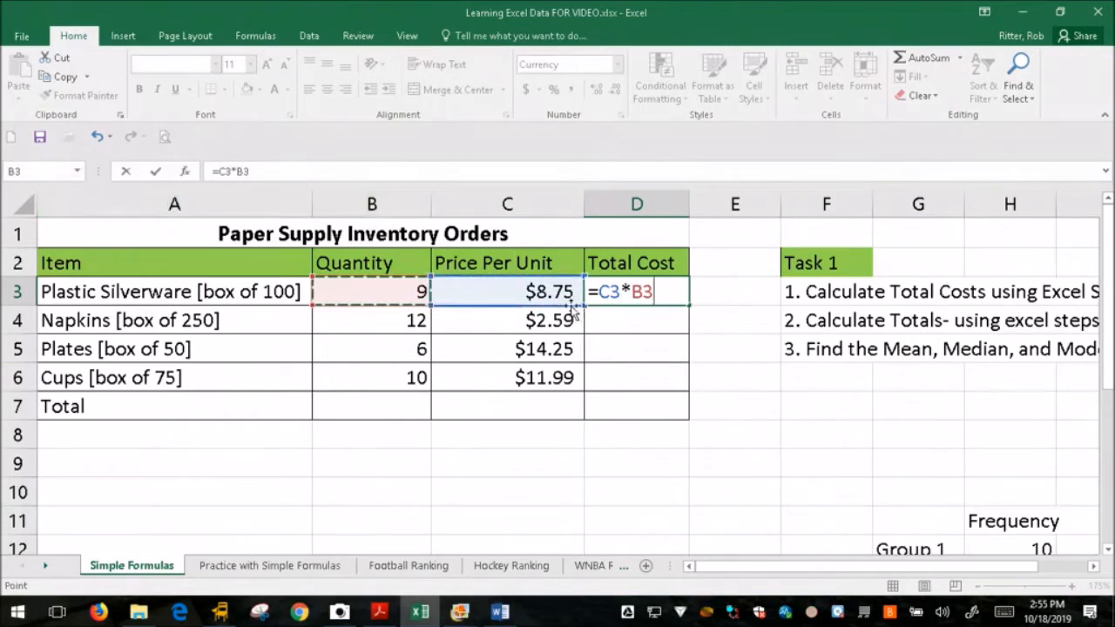
{"action": "key", "text": "Return"}
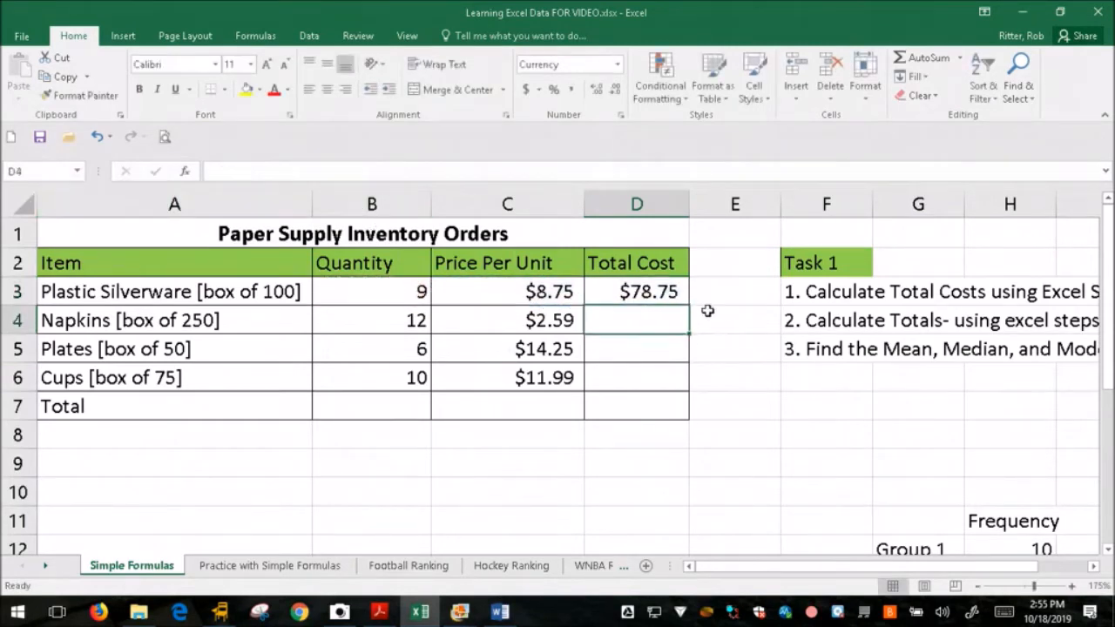
Fill the total cost formula from D3 down through D6 for Napkins, Plates and Cups
{"action": "left_click", "coordinate": [669, 293]}
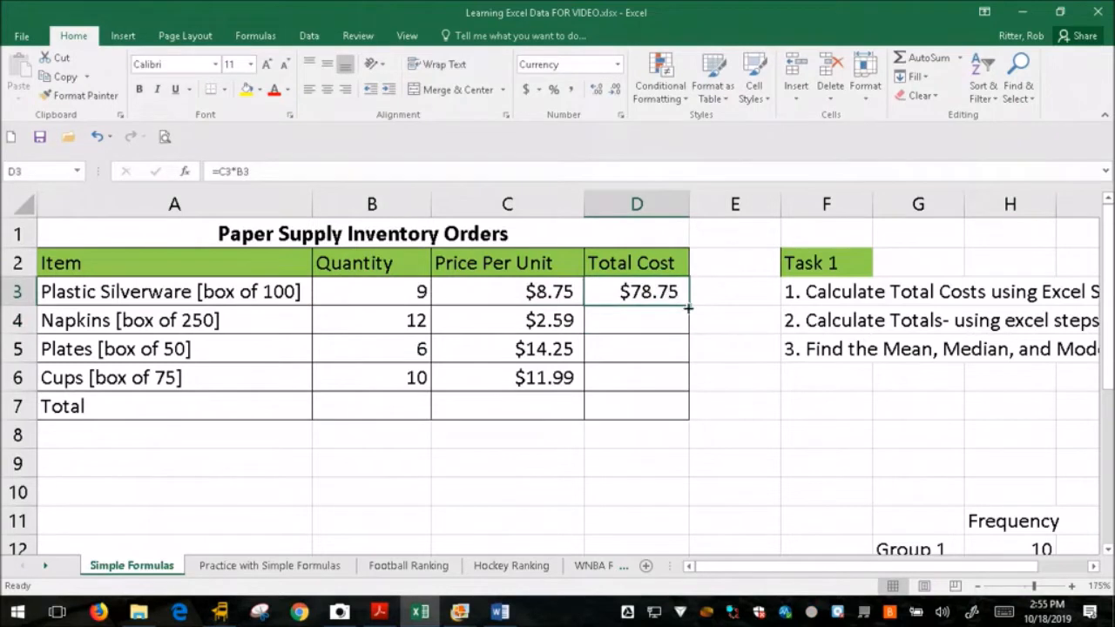
{"action": "left_click_drag", "start_coordinate": [688, 304], "coordinate": [683, 381]}
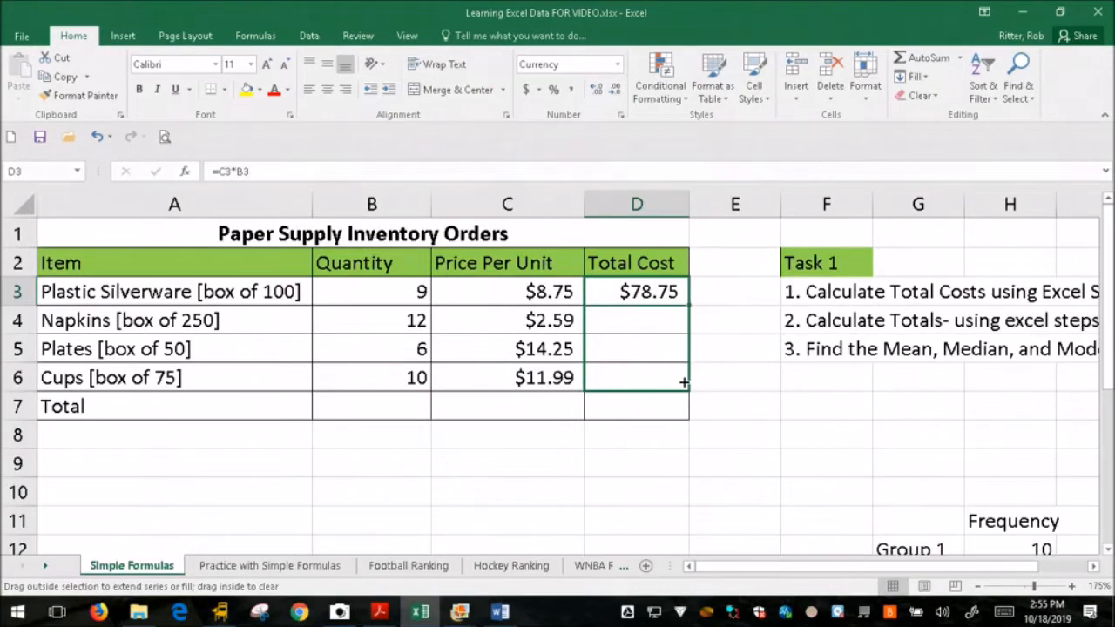
{"action": "mouse_move", "coordinate": [684, 382]}
{"action": "left_mouse_down"}
{"action": "mouse_move", "coordinate": [671, 349]}
{"action": "mouse_move", "coordinate": [674, 377]}
{"action": "left_mouse_up"}
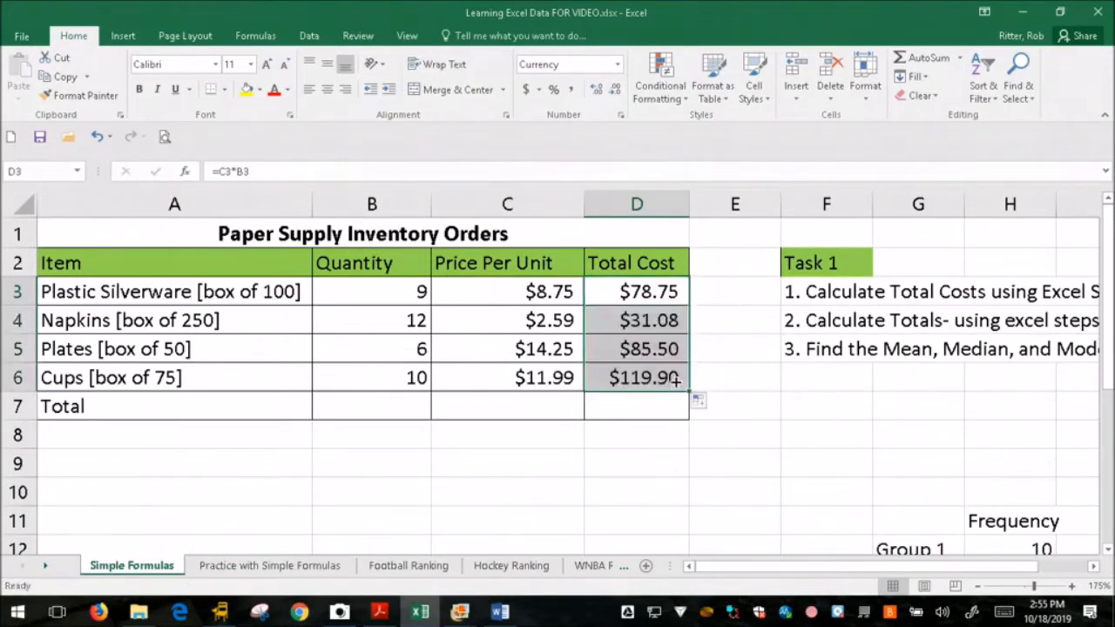
Examine the total cost formulas in D4, D5, D6 and D3 and the price and quantity cells each one references
{"action": "left_click", "coordinate": [657, 320]}
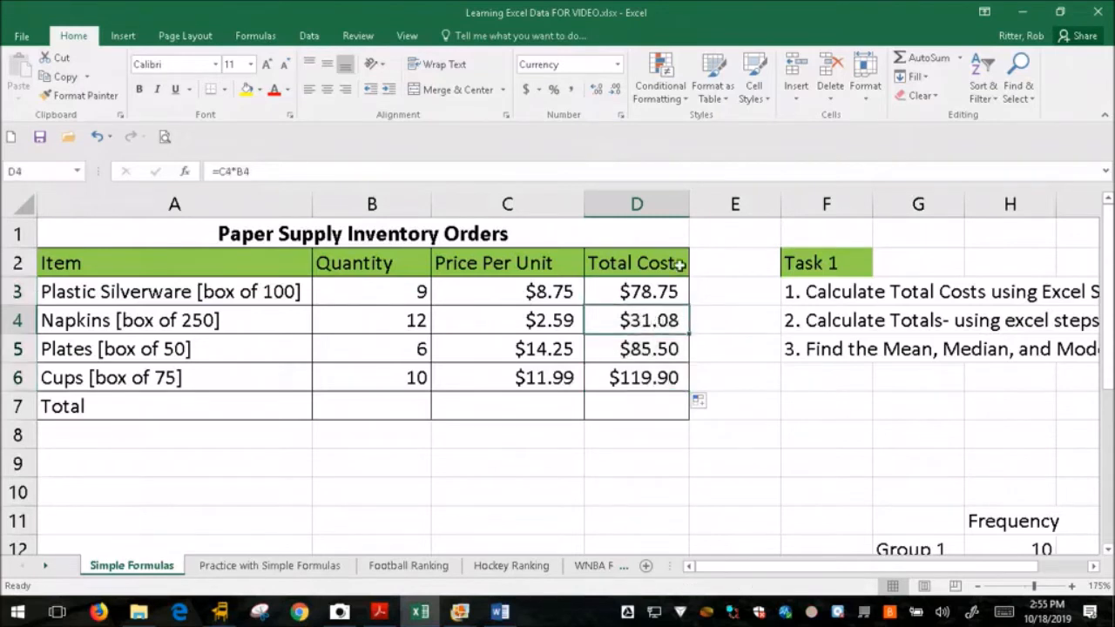
{"action": "left_click_drag", "start_coordinate": [249, 172], "coordinate": [207, 174]}
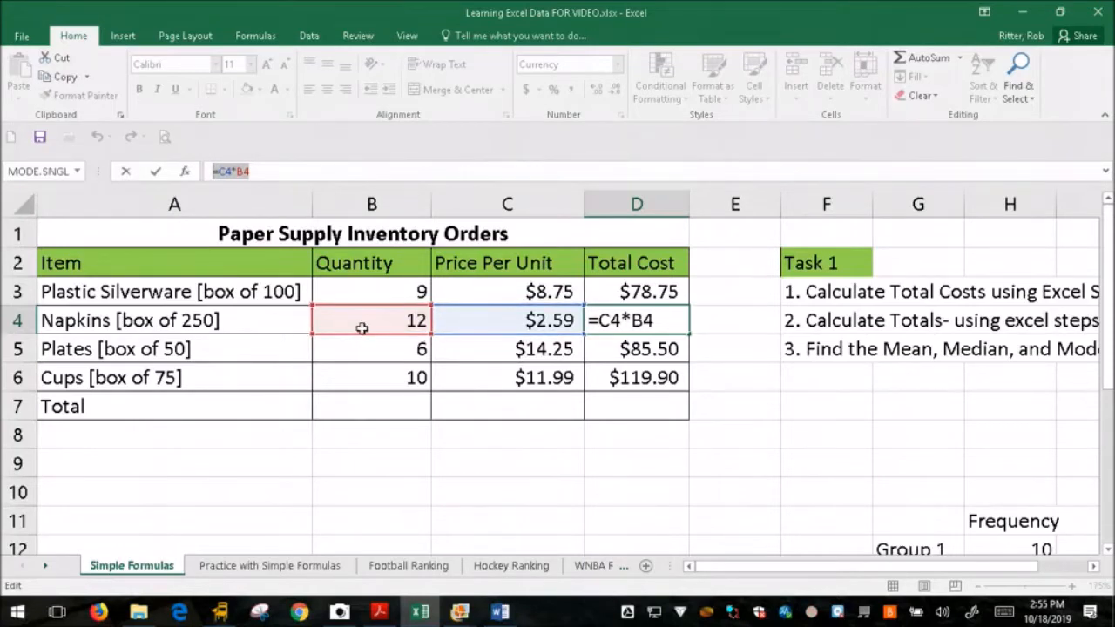
{"action": "left_click", "coordinate": [641, 351]}
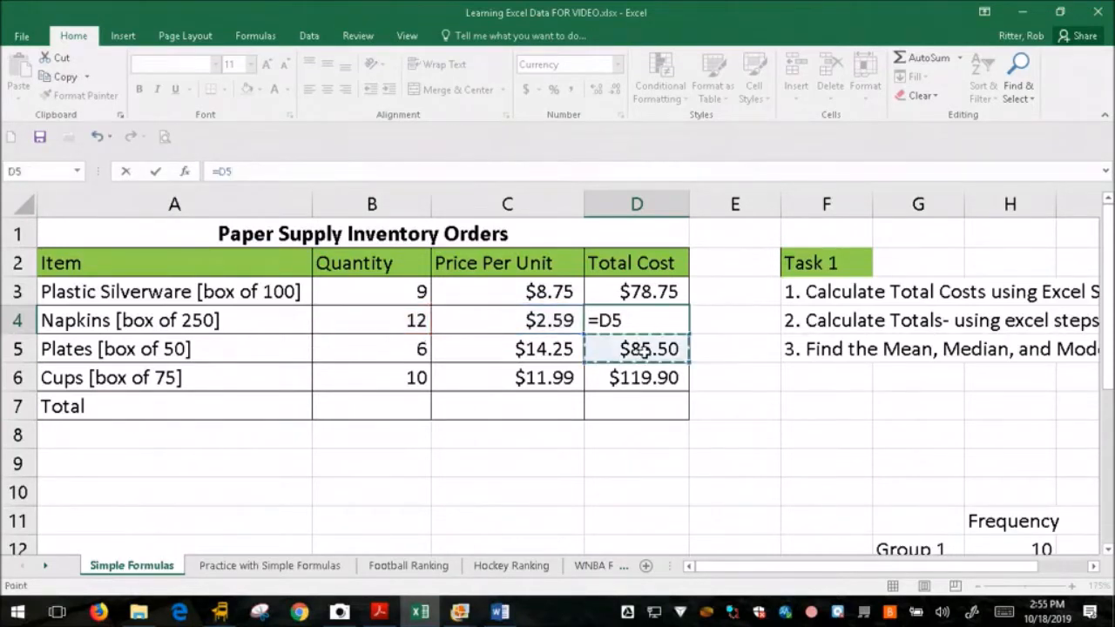
{"action": "key", "text": "ctrl+z"}
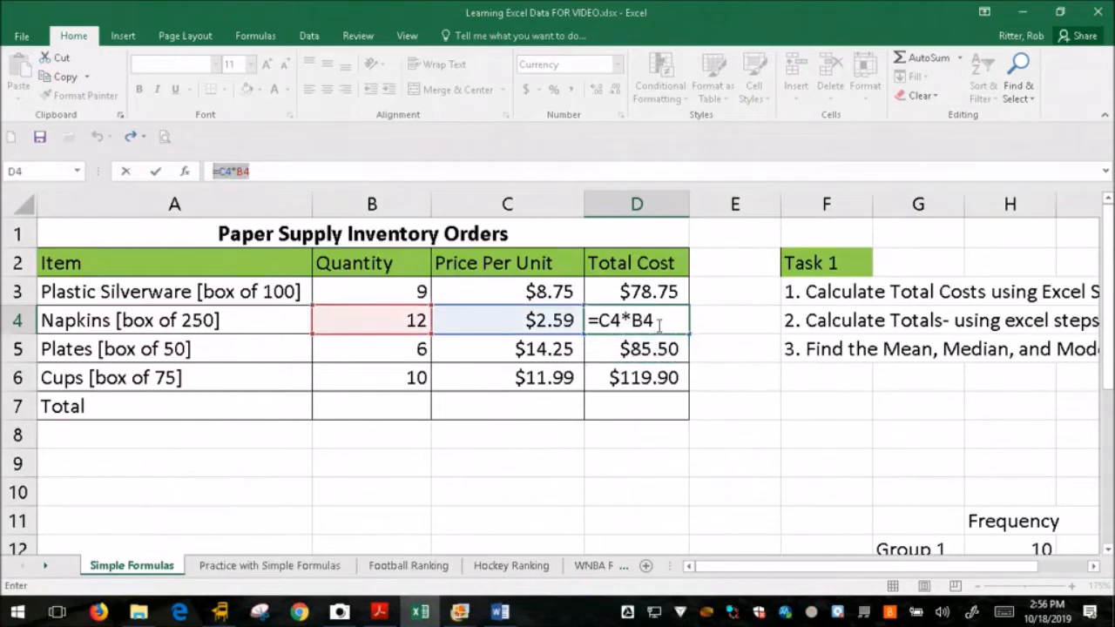
{"action": "key", "text": "Return"}
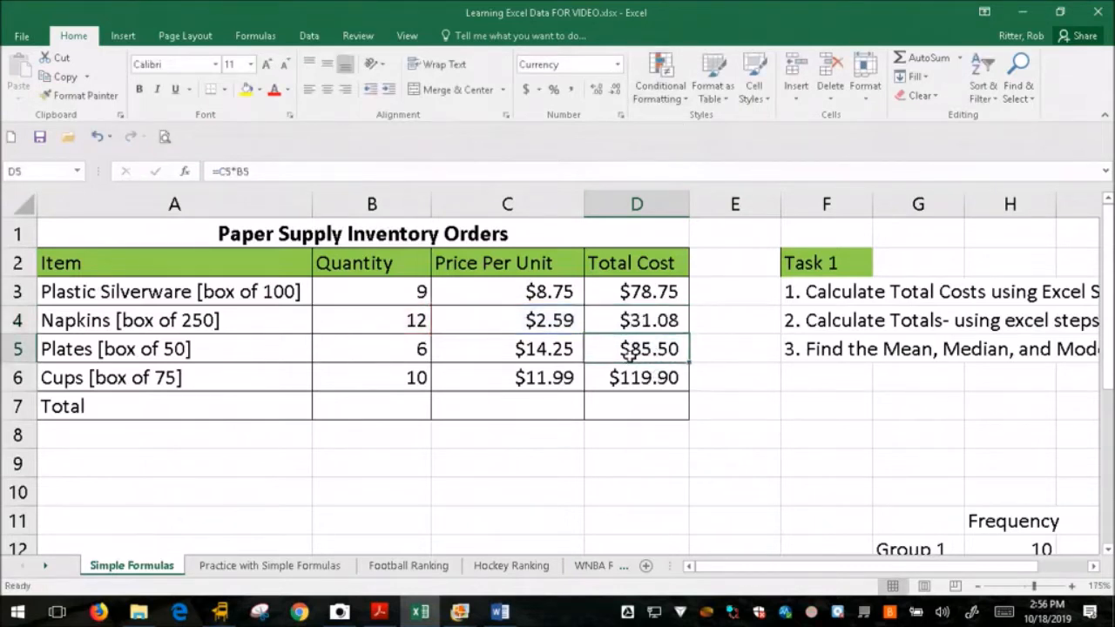
{"action": "left_click", "coordinate": [322, 171]}
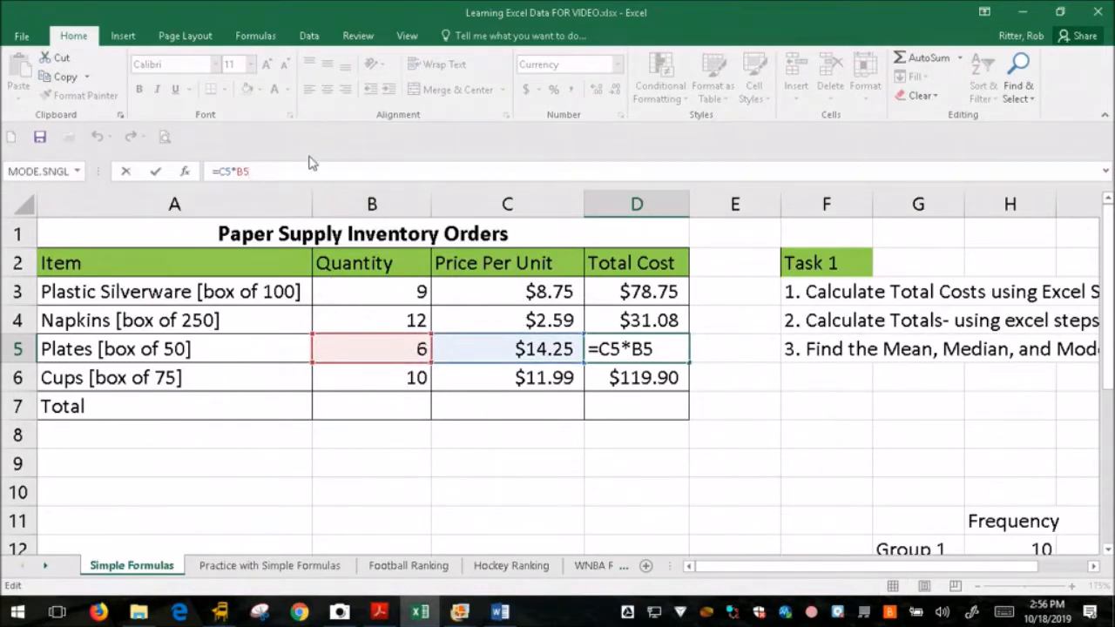
{"action": "key", "text": "Return"}
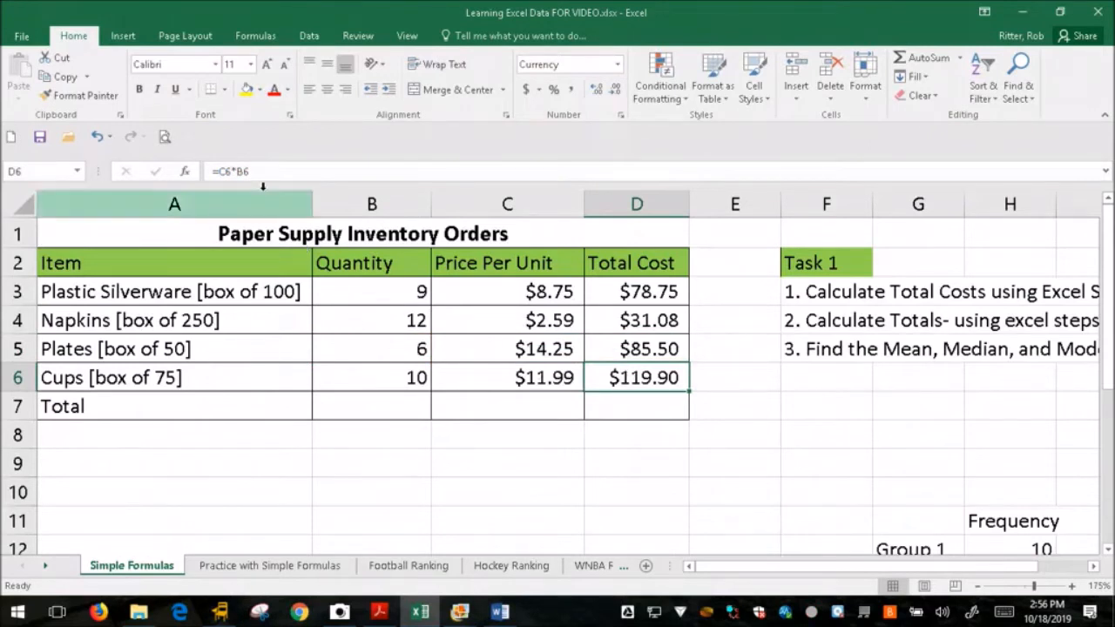
{"action": "key", "text": "F2"}
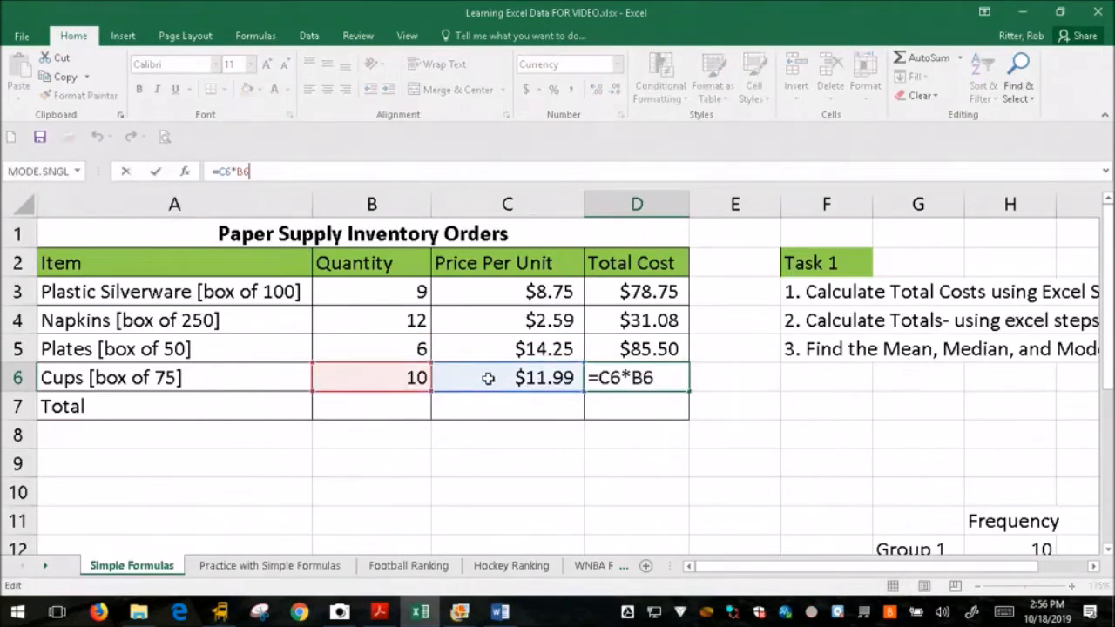
{"action": "key", "text": "Return"}
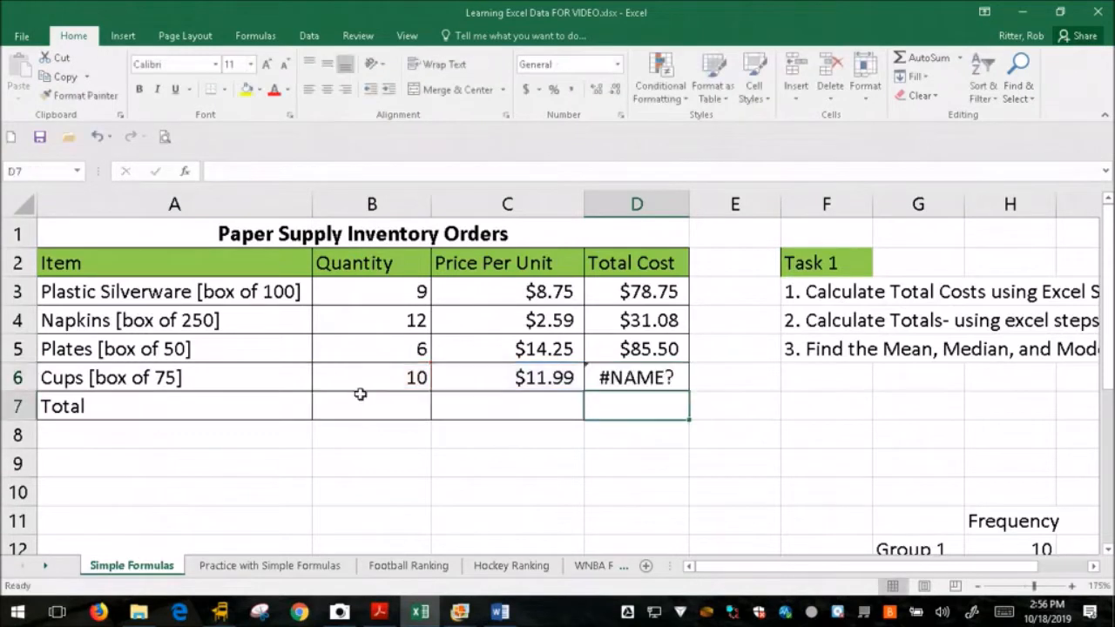
{"action": "key", "text": "ctrl+z"}
{"action": "key", "text": "Return"}
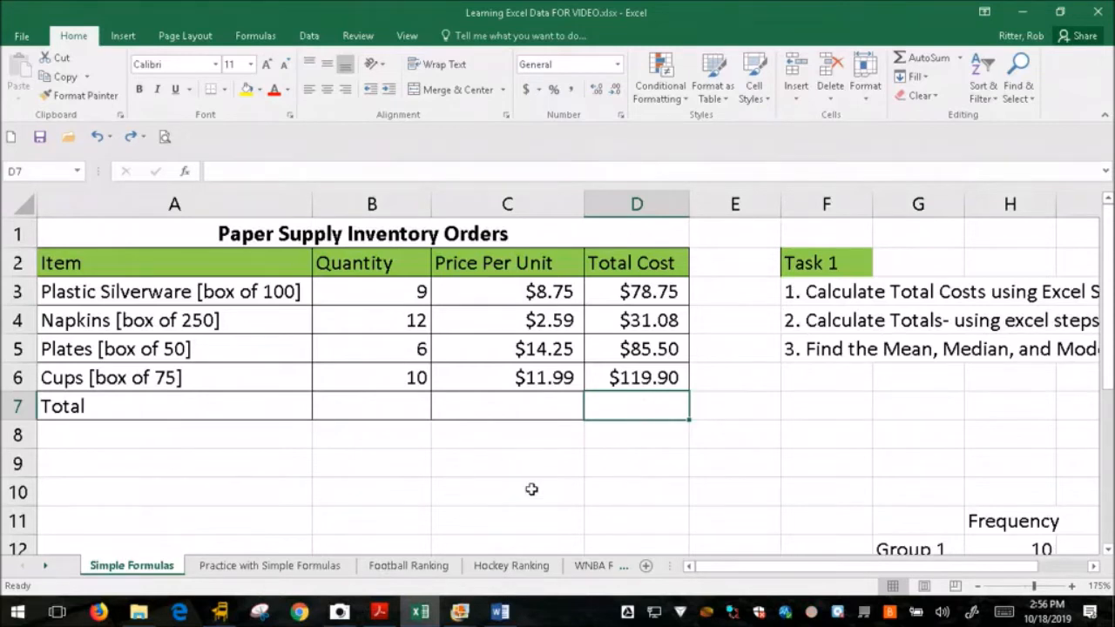
{"action": "left_click", "coordinate": [655, 291]}
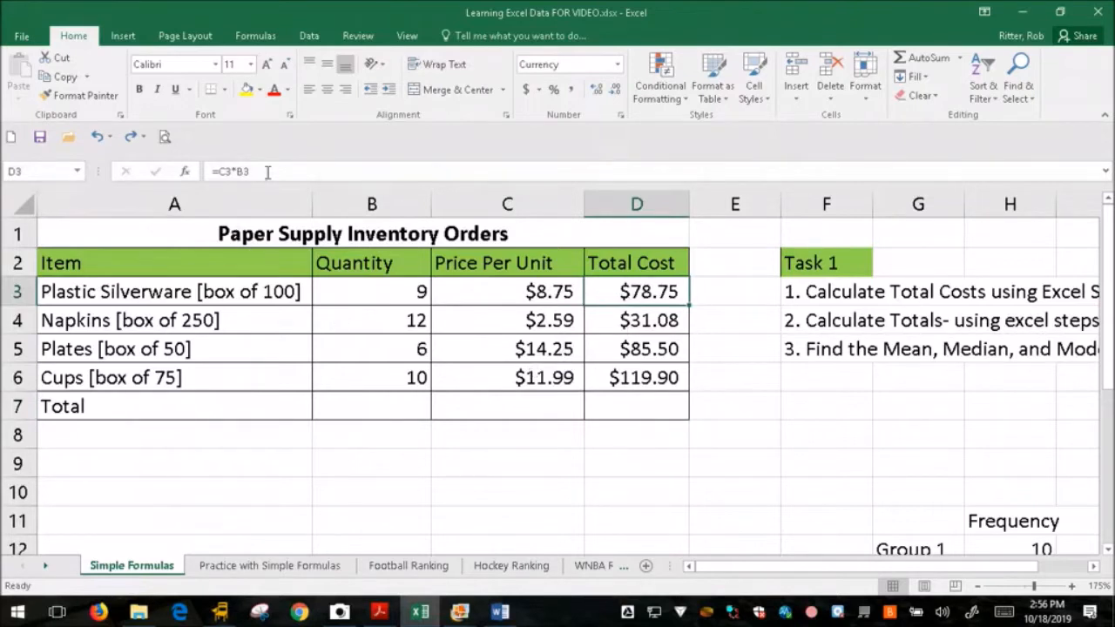
{"action": "left_click_drag", "start_coordinate": [253, 171], "coordinate": [214, 173]}
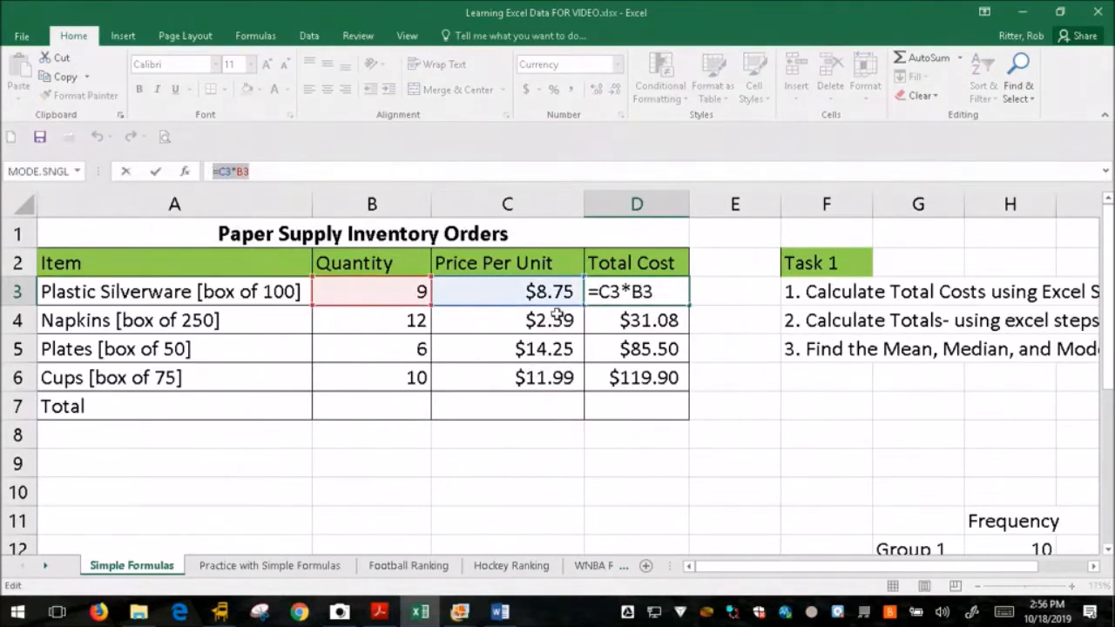
{"action": "key", "text": "Return"}
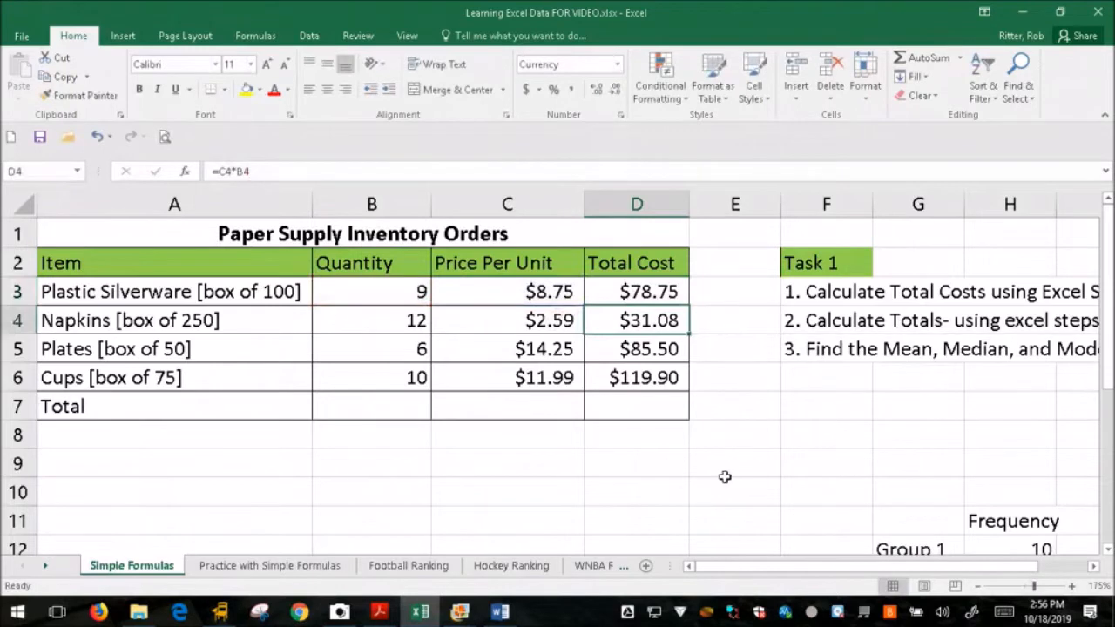
{"action": "left_click", "coordinate": [680, 501]}
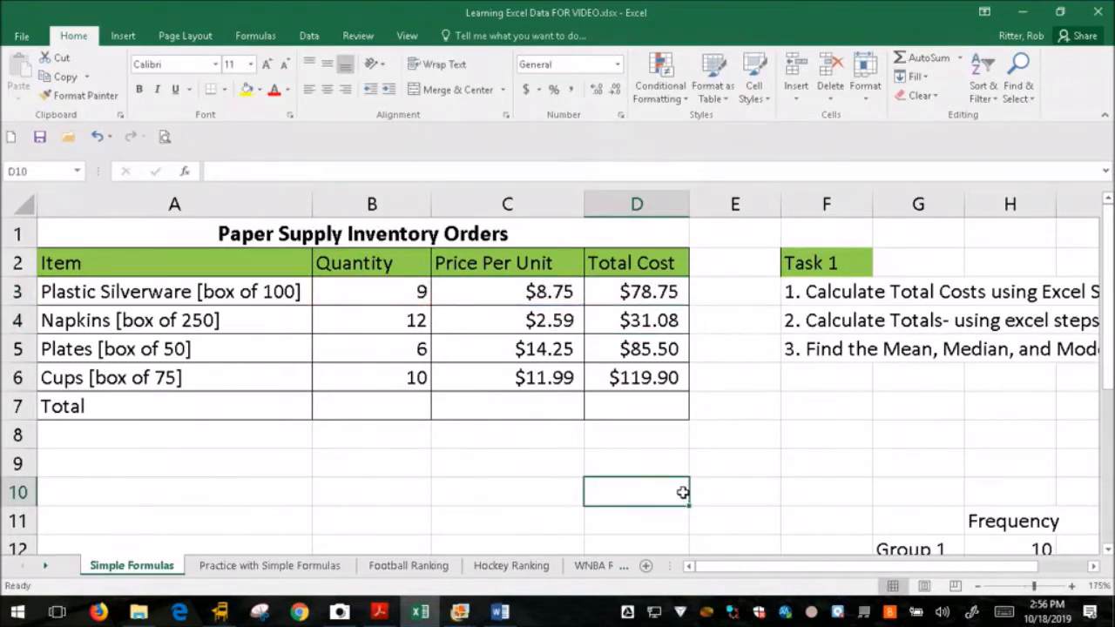
Total the Group 1 to Group 4 frequencies in cell H16 with the formula =H12+H13+H14+H15
{"action": "key", "text": "Right"}
{"action": "key", "text": "Right"}
{"action": "key", "text": "Right"}
{"action": "key", "text": "Right"}
{"action": "key", "text": "Right"}
{"action": "key", "text": "Right"}
{"action": "key", "text": "Down"}
{"action": "key", "text": "Down"}
{"action": "key", "text": "Down"}
{"action": "key", "text": "Down"}
{"action": "key", "text": "Down"}
{"action": "key", "text": "Down"}
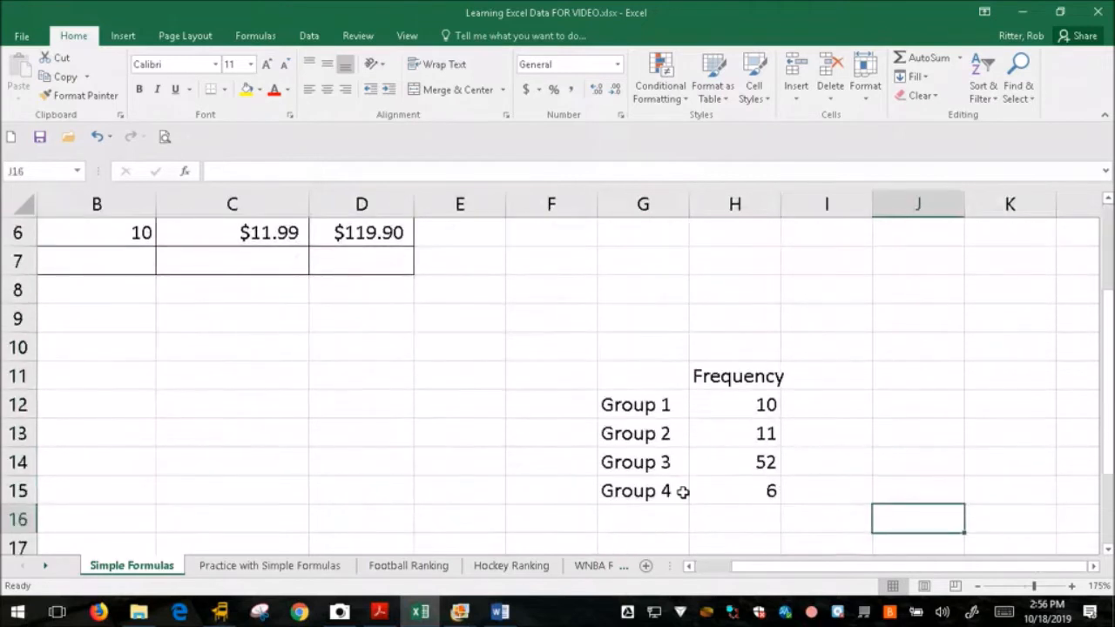
{"action": "key", "text": "Up"}
{"action": "key", "text": "Up"}
{"action": "key", "text": "Up"}
{"action": "key", "text": "Left"}
{"action": "key", "text": "Down"}
{"action": "key", "text": "Down"}
{"action": "key", "text": "Down"}
{"action": "key", "text": "Left"}
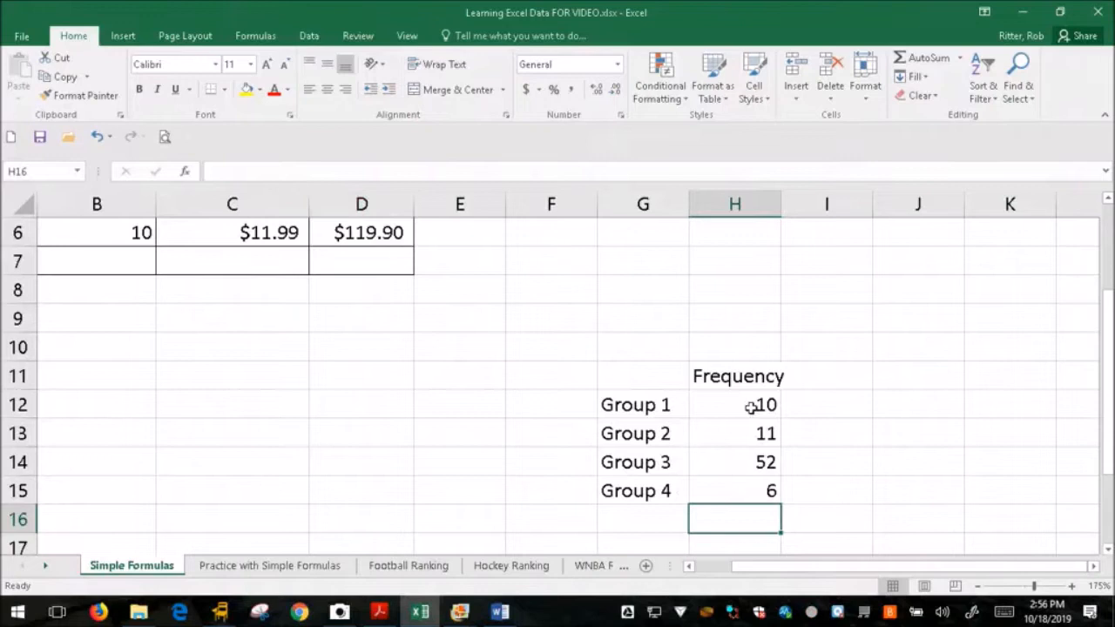
{"action": "left_click_drag", "start_coordinate": [754, 406], "coordinate": [755, 500]}
{"action": "left_click", "coordinate": [749, 510]}
{"action": "type", "text": "="}
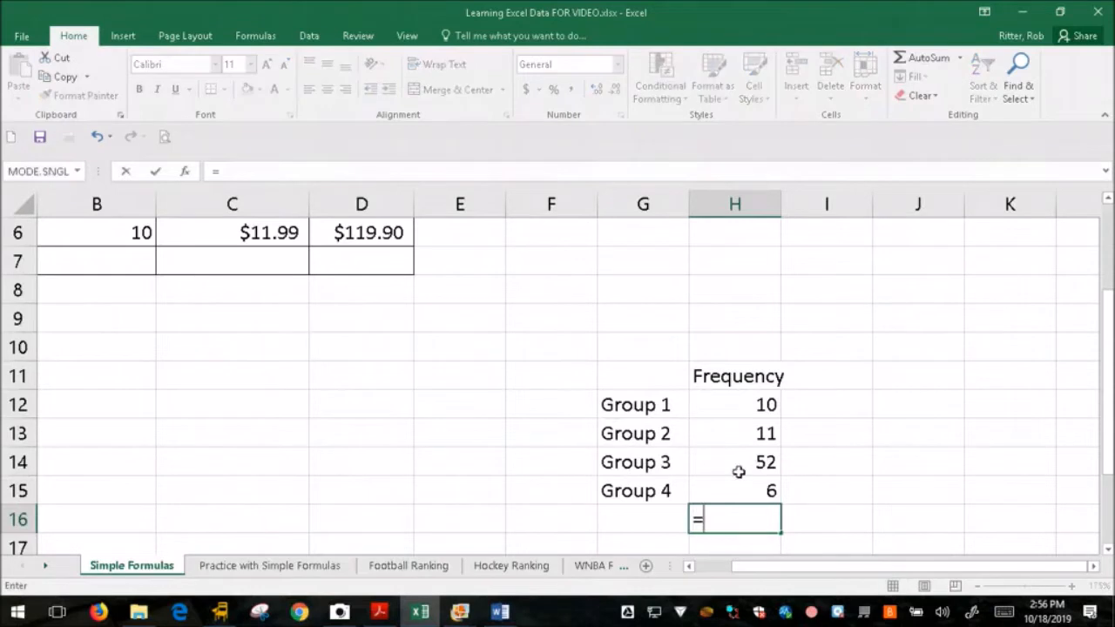
{"action": "left_click", "coordinate": [751, 406]}
{"action": "type", "text": "+"}
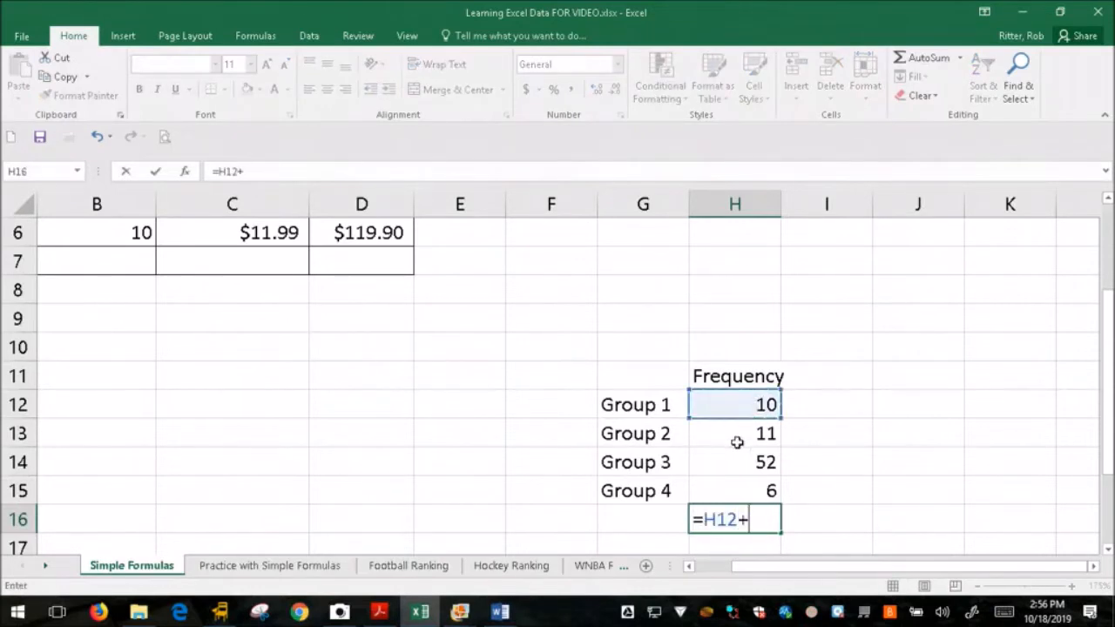
{"action": "left_click", "coordinate": [737, 438]}
{"action": "type", "text": "+"}
{"action": "left_click", "coordinate": [745, 469]}
{"action": "type", "text": "+"}
{"action": "left_click", "coordinate": [756, 490]}
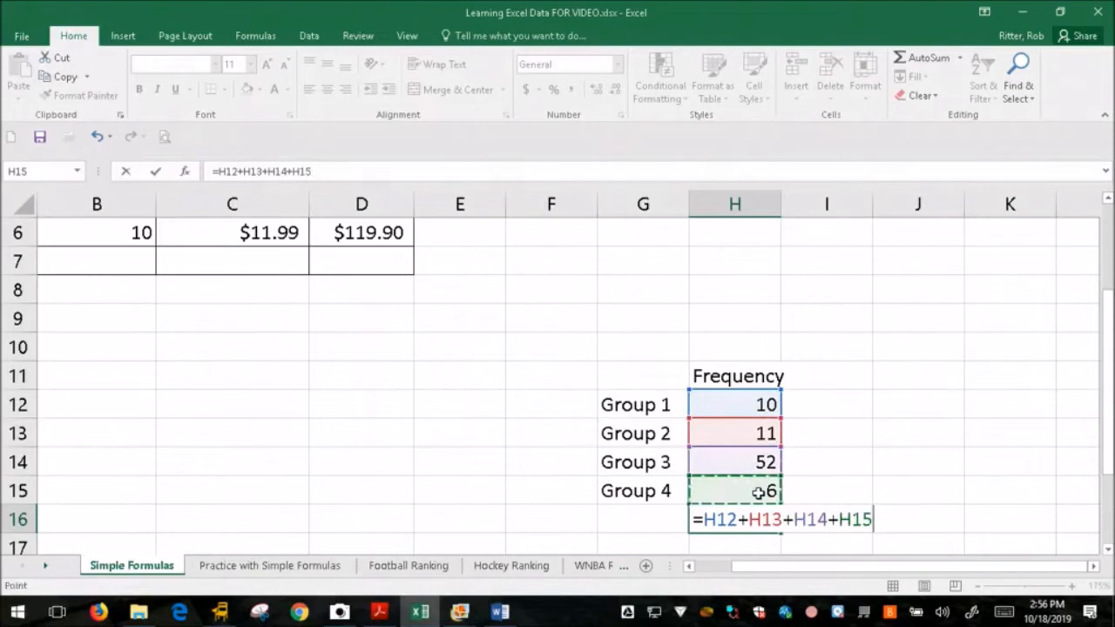
{"action": "key", "text": "Return"}
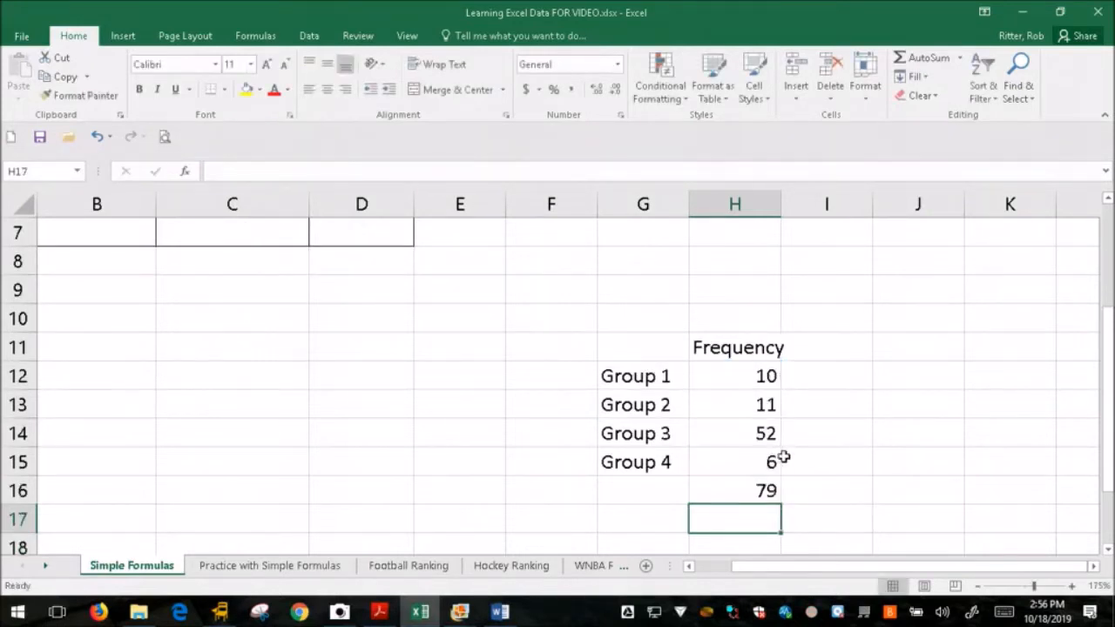
{"action": "left_click", "coordinate": [759, 499]}
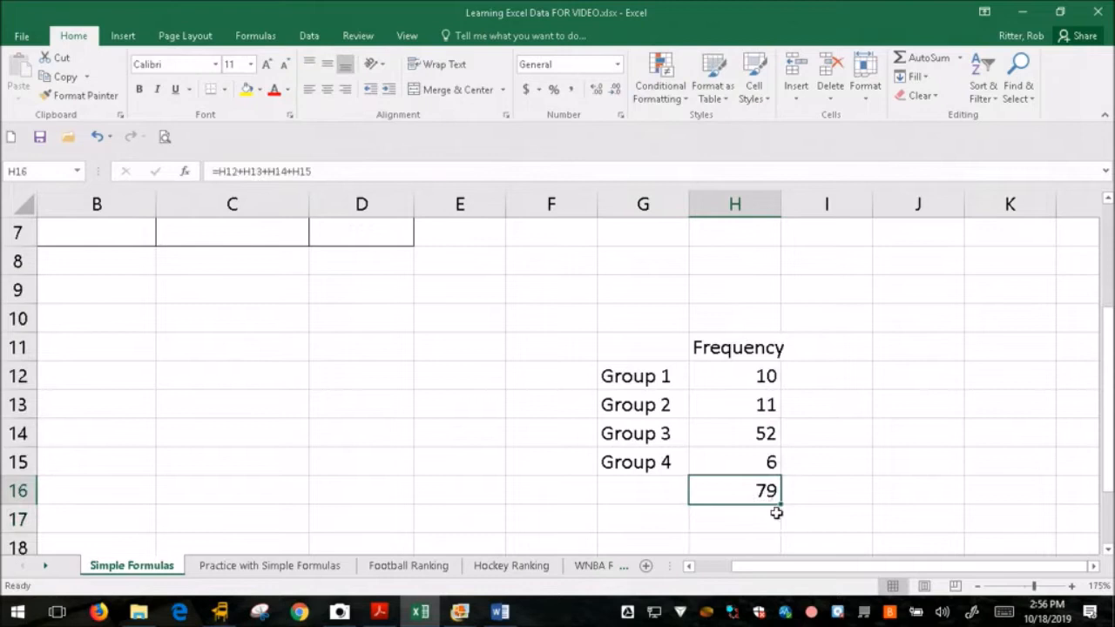
{"action": "left_click", "coordinate": [736, 537]}
{"action": "left_click", "coordinate": [729, 502]}
{"action": "left_click", "coordinate": [743, 517]}
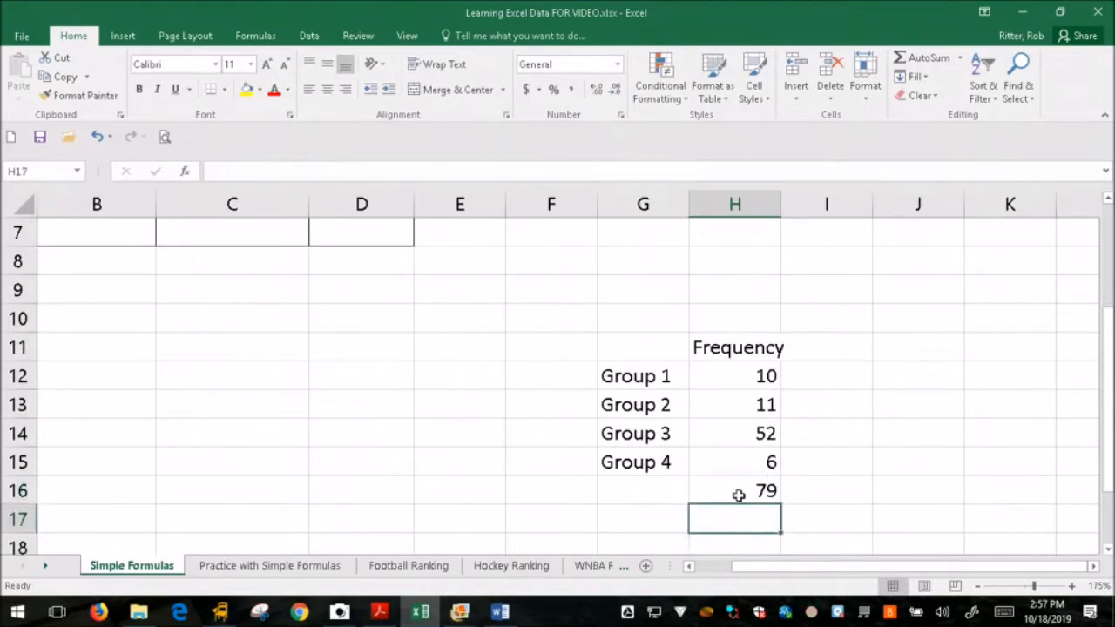
{"action": "left_click", "coordinate": [740, 497]}
Add the column header "relative frequency" in cell I11 beside the Frequency header
{"action": "left_click", "coordinate": [802, 376]}
{"action": "left_click", "coordinate": [800, 348]}
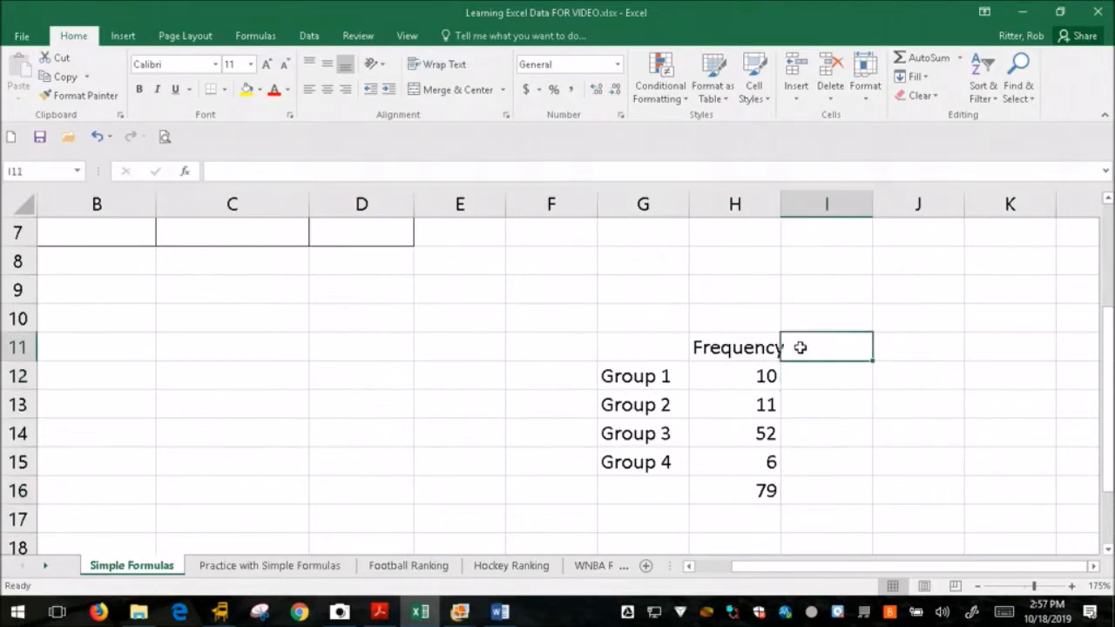
{"action": "type", "text": "relative frequency"}
{"action": "key", "text": "Return"}
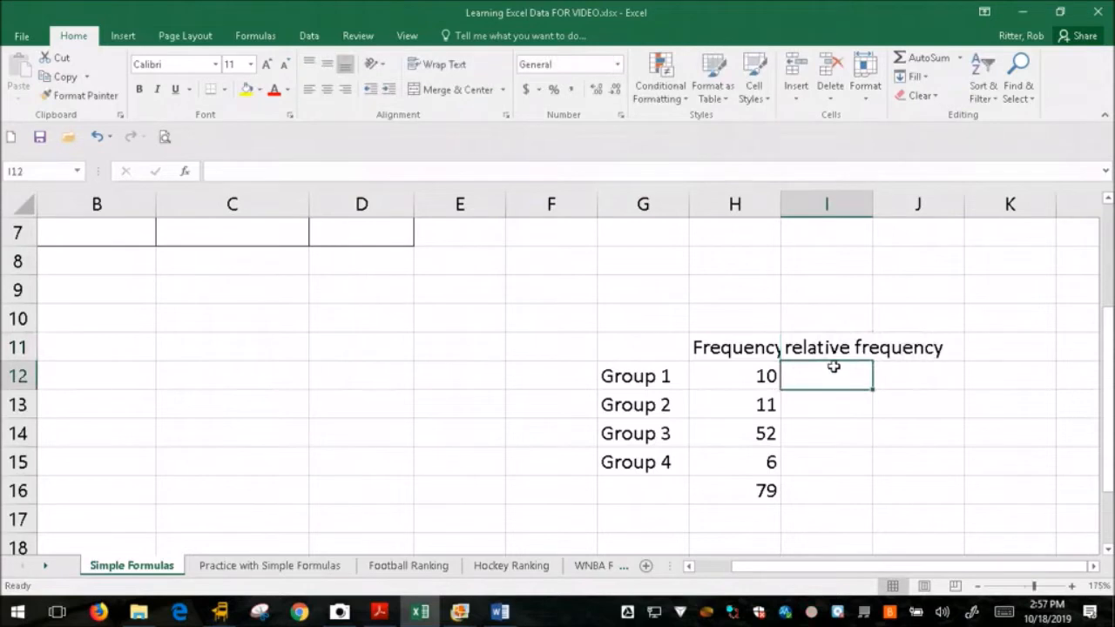
Calculate Group 1's relative frequency in cell I12 with the formula =H12/79
{"action": "type", "text": "="}
{"action": "key", "text": "Left"}
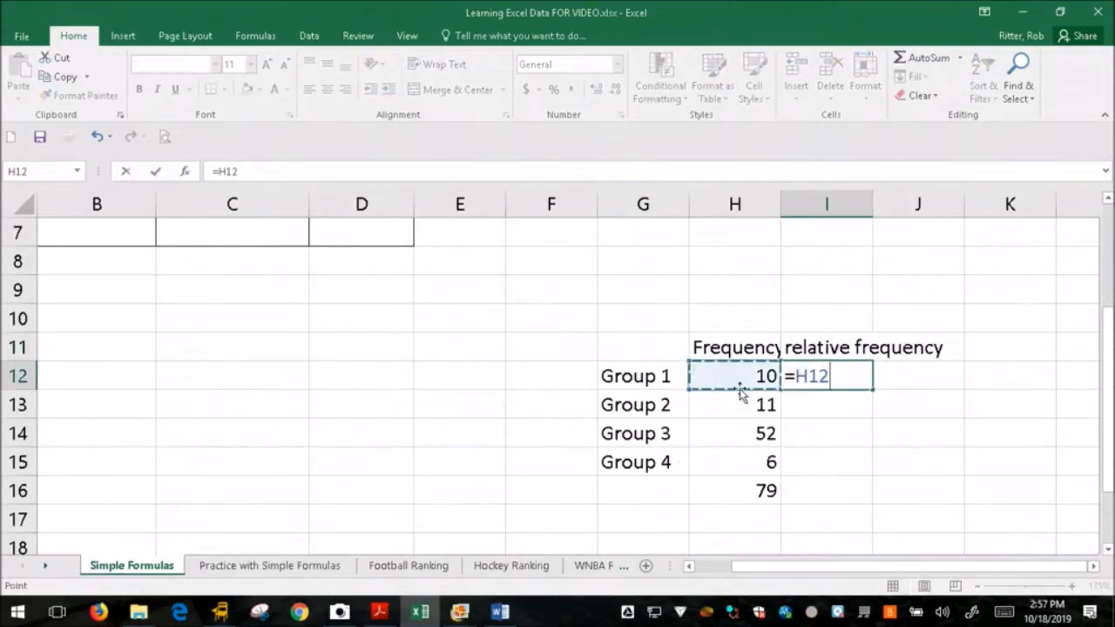
{"action": "left_click", "coordinate": [274, 170]}
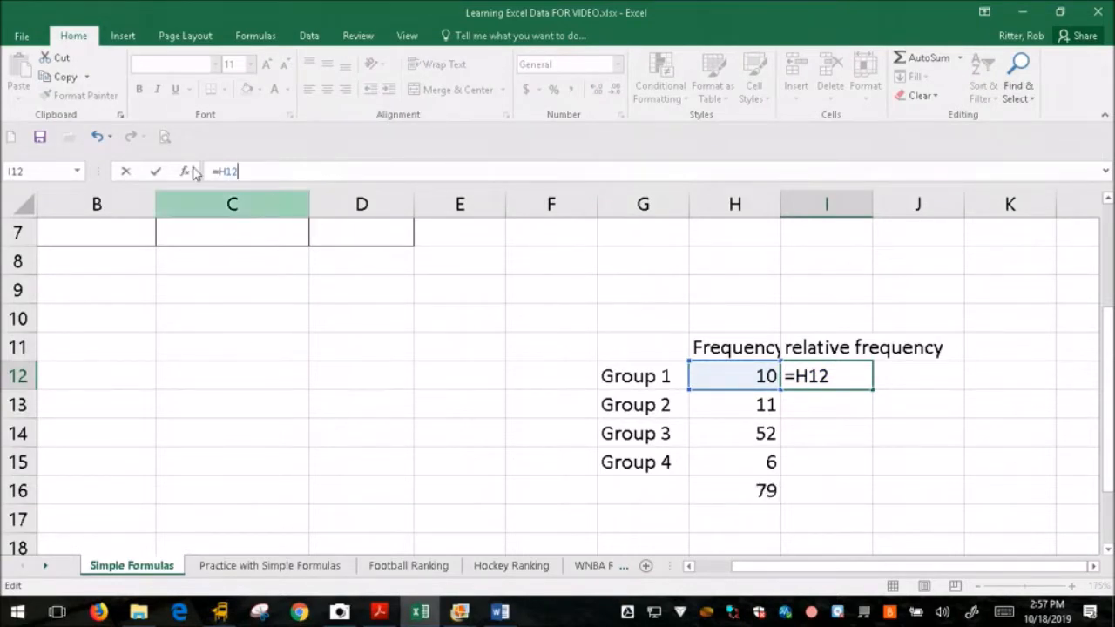
{"action": "type", "text": "/79"}
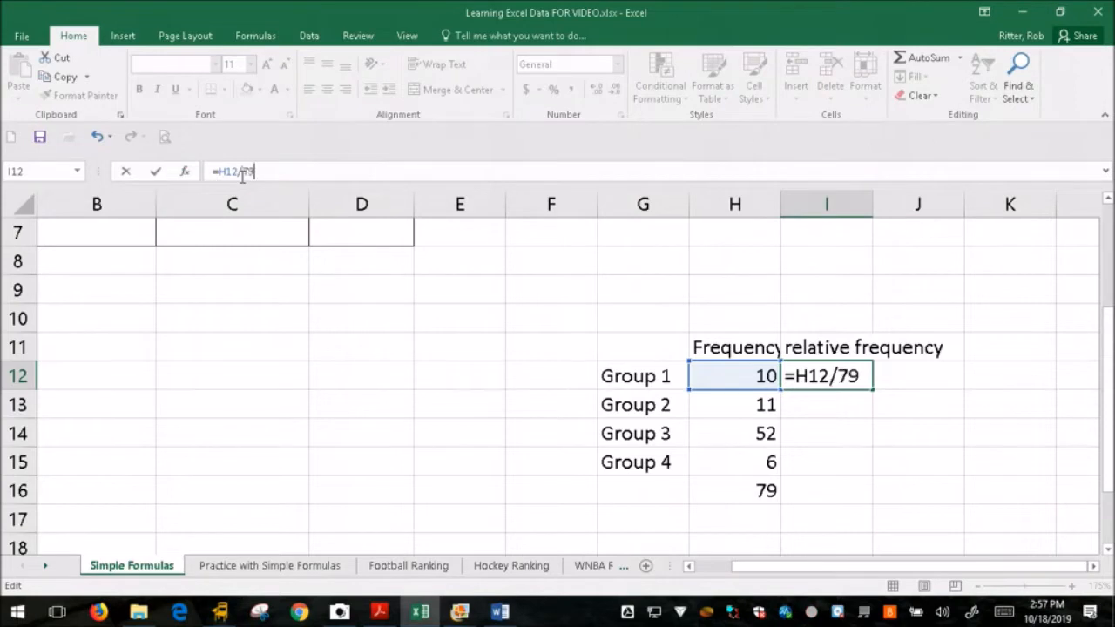
{"action": "key", "text": "Return"}
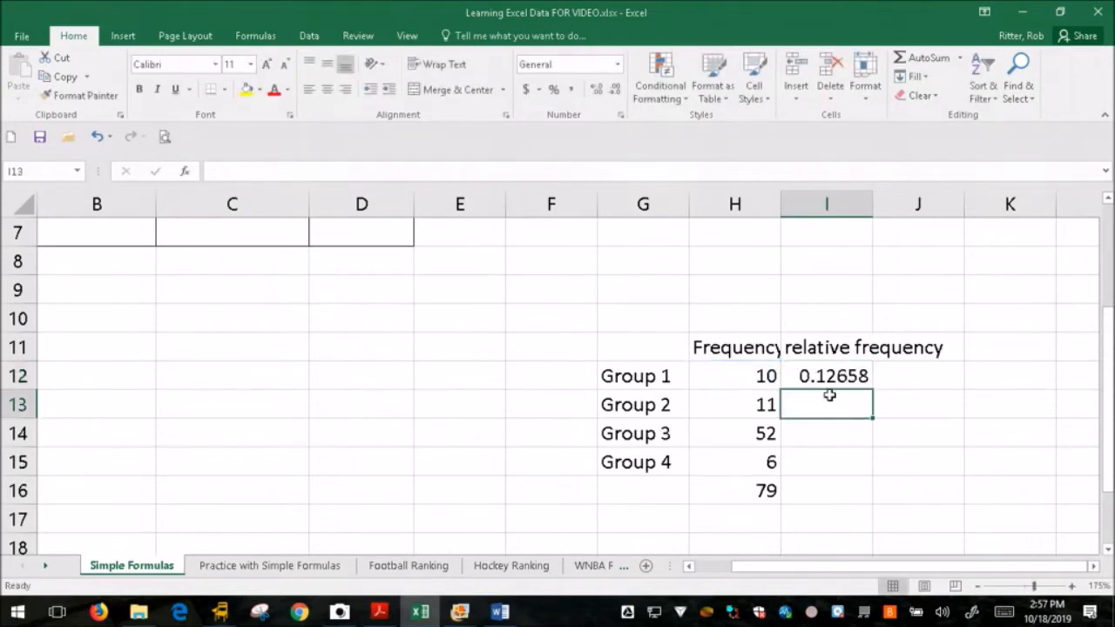
Format Group 1's relative frequency in I12 as a percentage with no decimal places
{"action": "left_click", "coordinate": [838, 374]}
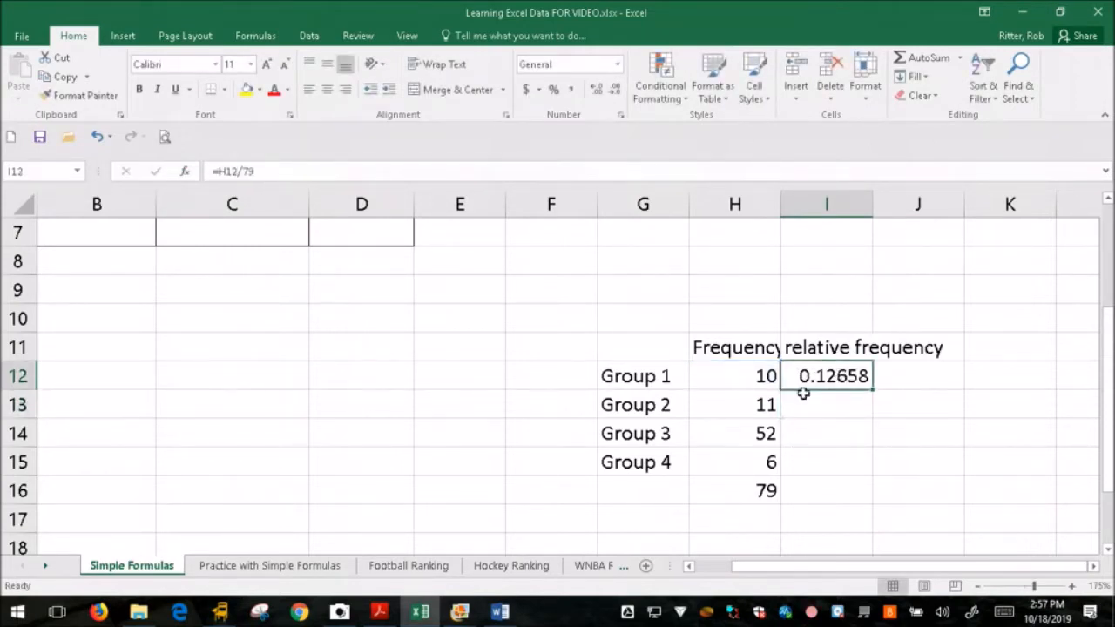
{"action": "left_click", "coordinate": [555, 93]}
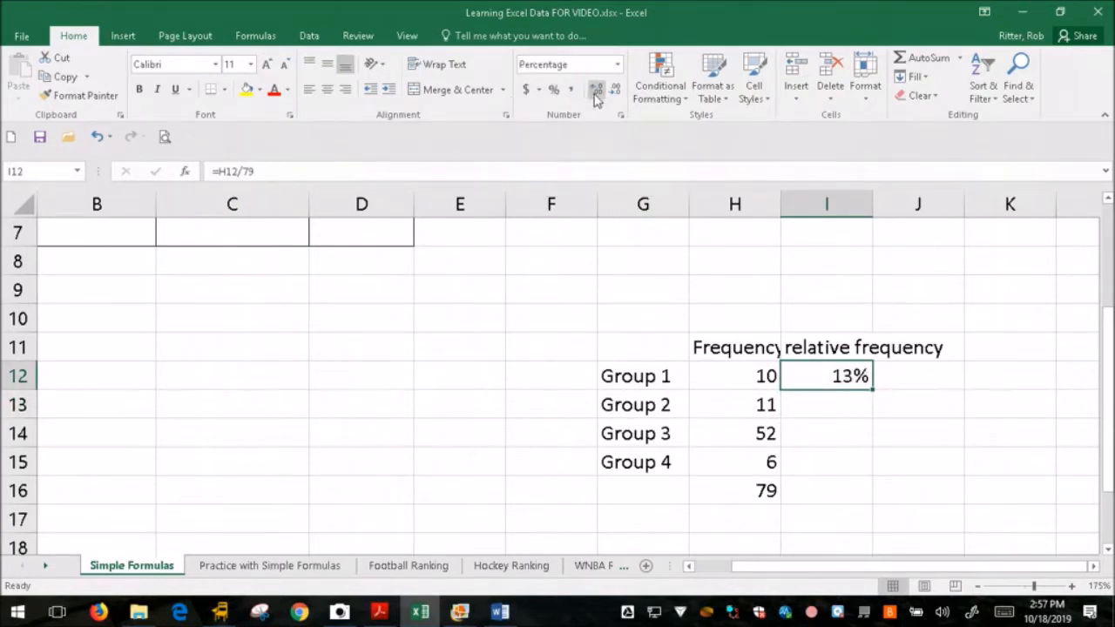
{"action": "left_click", "coordinate": [597, 96]}
{"action": "left_click", "coordinate": [597, 96]}
{"action": "left_click", "coordinate": [614, 94]}
{"action": "left_click", "coordinate": [599, 94]}
{"action": "left_click", "coordinate": [614, 92]}
{"action": "left_click", "coordinate": [614, 92]}
Fill the relative frequency formula from I12 down through I15 for Groups 2 to 4 and check the copied formulas
{"action": "left_click", "coordinate": [430, 178]}
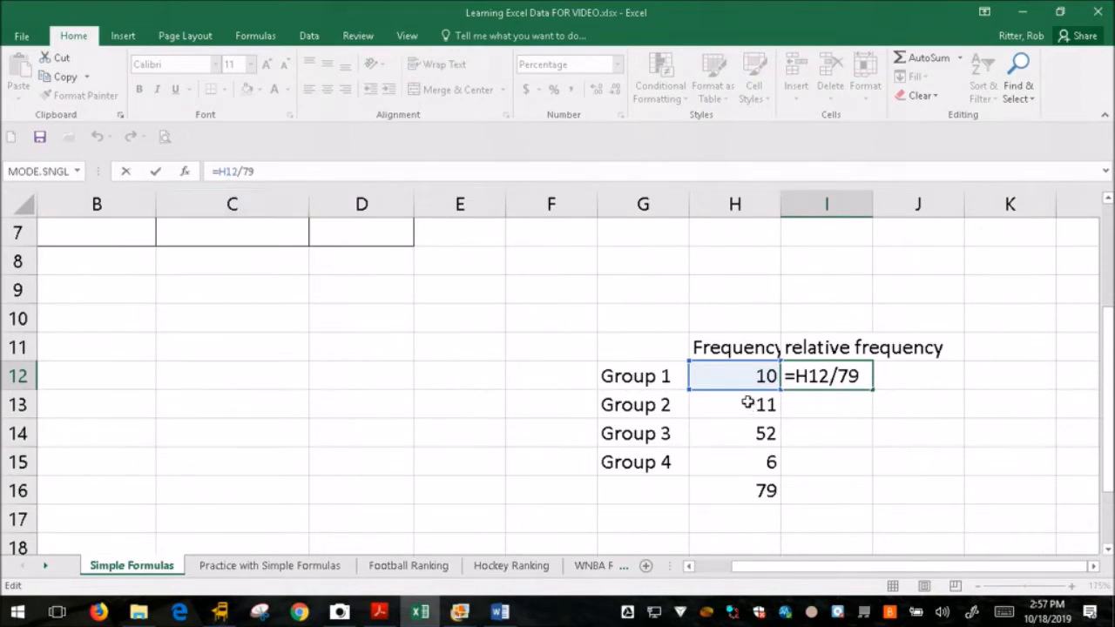
{"action": "key", "text": "Return"}
{"action": "left_click_drag", "start_coordinate": [745, 404], "coordinate": [747, 462]}
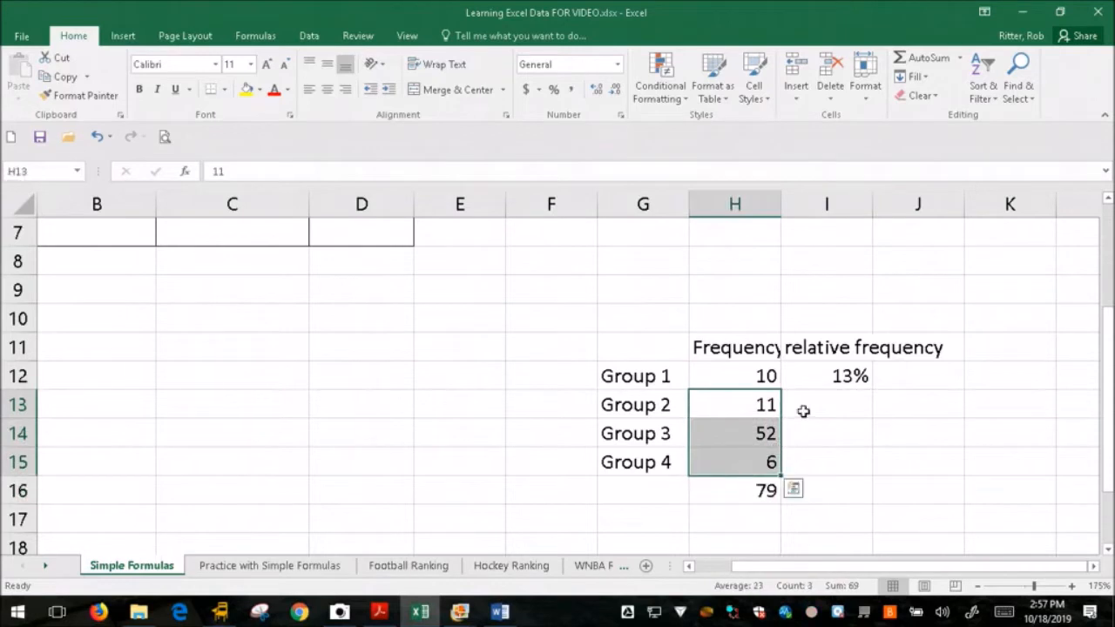
{"action": "left_click", "coordinate": [824, 405]}
{"action": "left_click", "coordinate": [852, 376]}
{"action": "left_click_drag", "start_coordinate": [871, 392], "coordinate": [871, 468]}
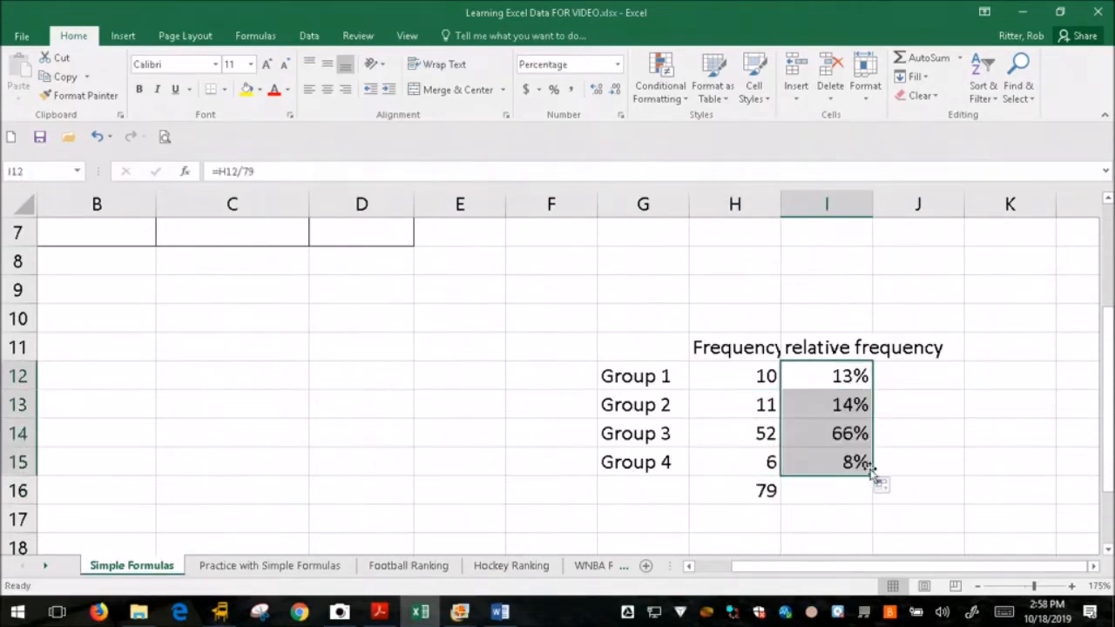
{"action": "left_click", "coordinate": [895, 408]}
{"action": "left_click", "coordinate": [839, 413]}
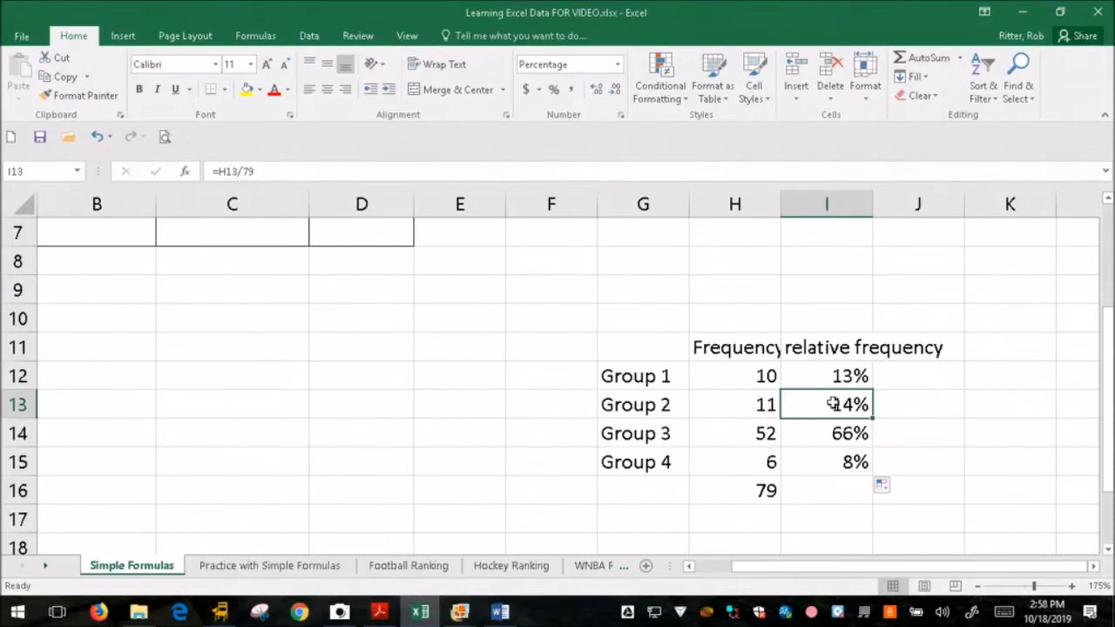
{"action": "left_click", "coordinate": [831, 435]}
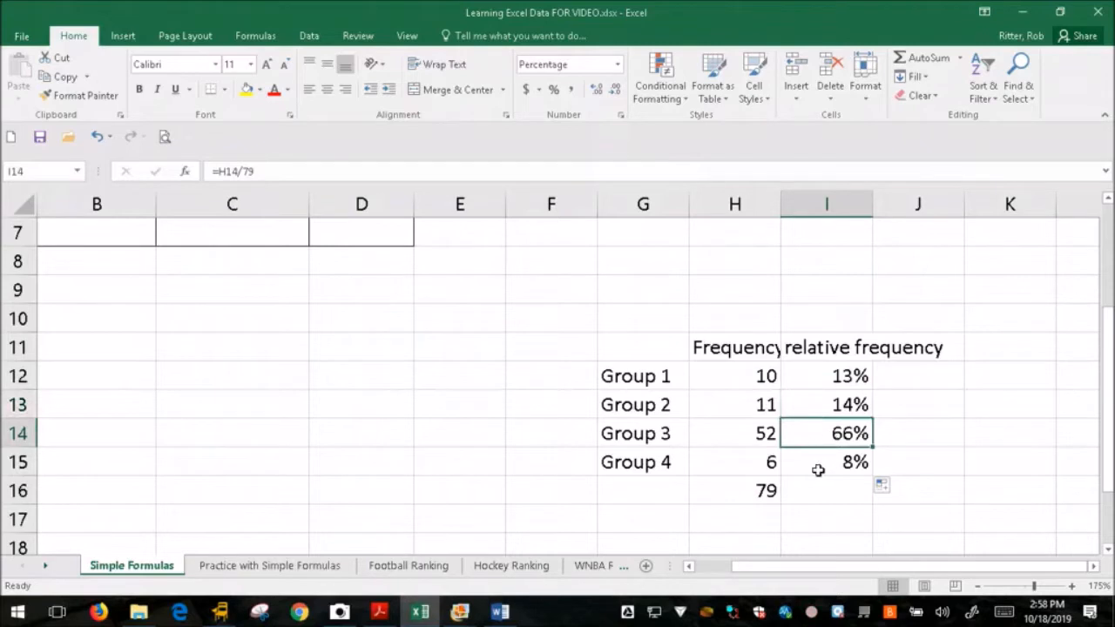
Check Group 4's formula in I15 and refill the relative frequency formula from I12 down through I15
{"action": "left_click", "coordinate": [818, 471]}
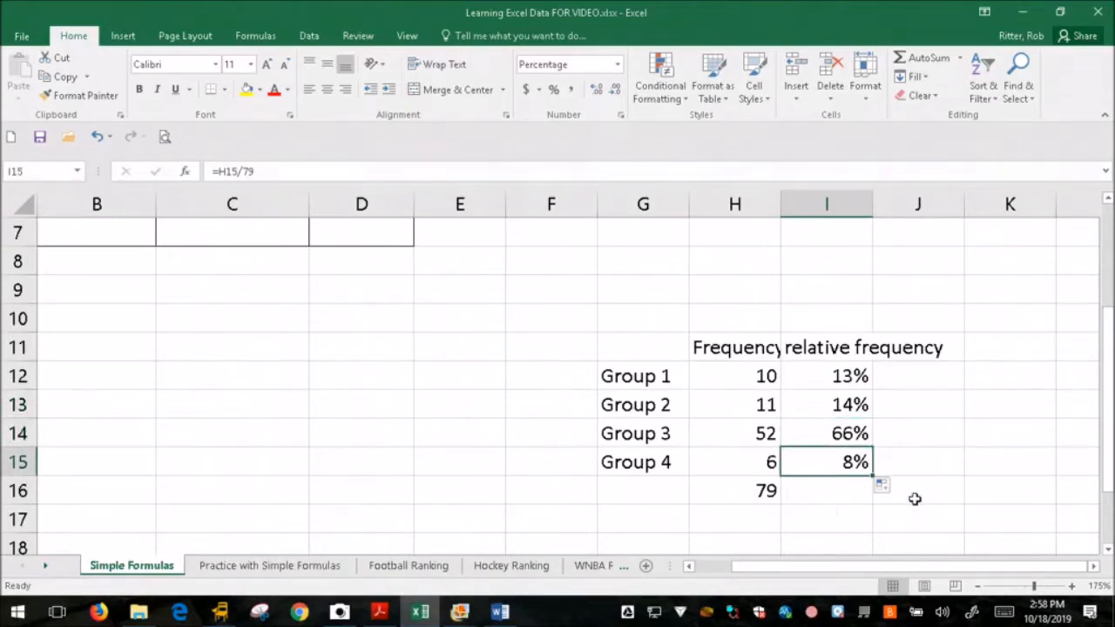
{"action": "left_click", "coordinate": [920, 454]}
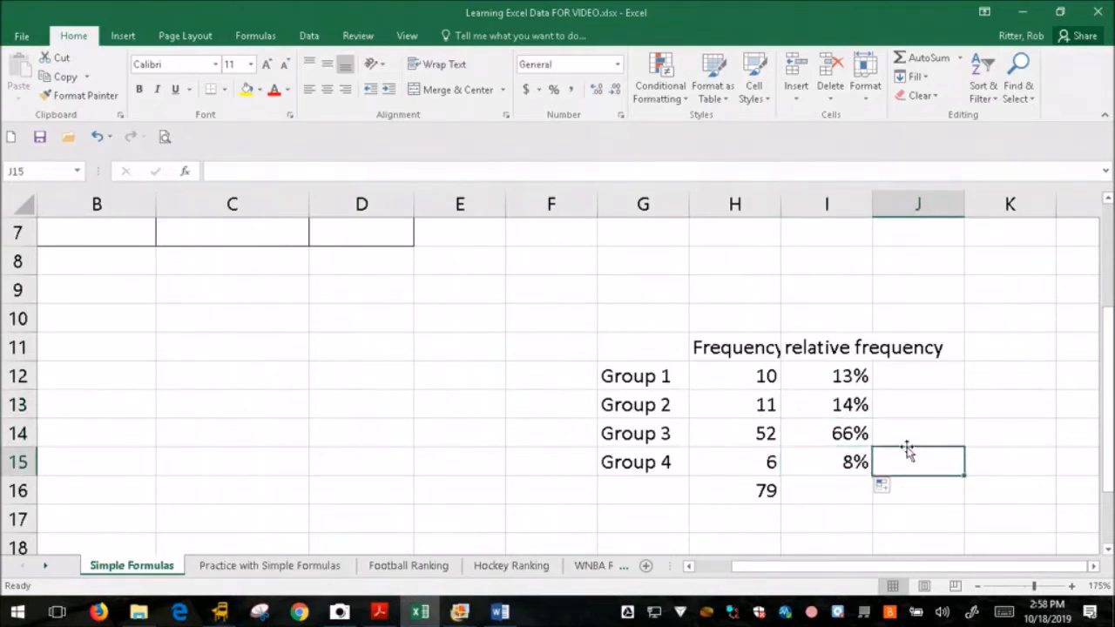
{"action": "left_click", "coordinate": [839, 379]}
{"action": "left_click_drag", "start_coordinate": [872, 388], "coordinate": [871, 472]}
{"action": "left_click", "coordinate": [860, 514]}
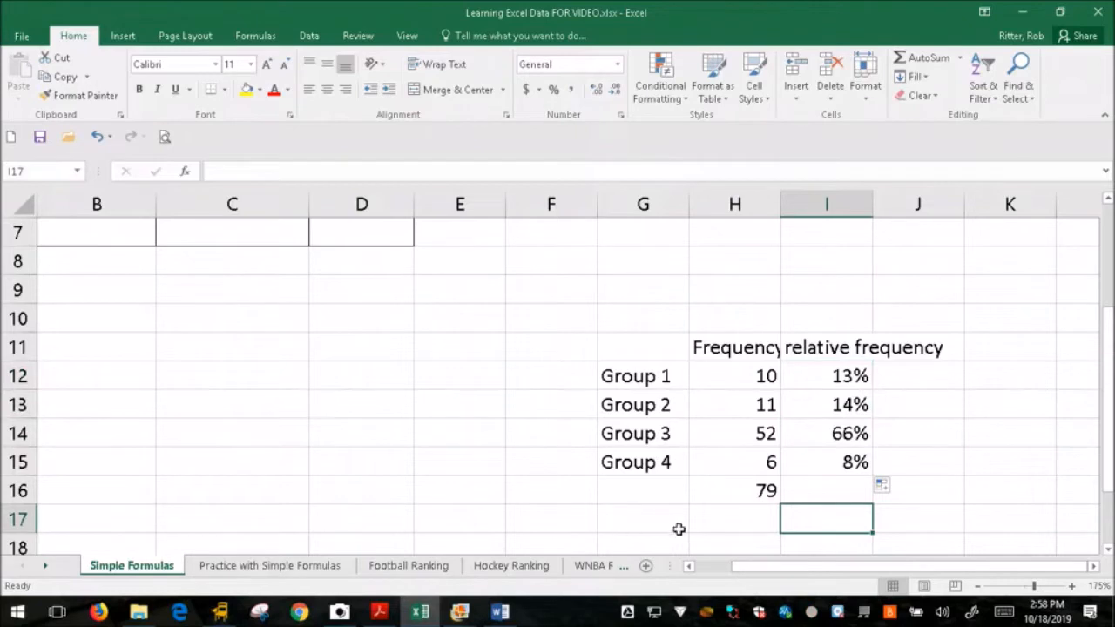
Add the header "cummulative frequency" in cell J11 and enter Group 1's value in J12 with the formula =I12
{"action": "left_click", "coordinate": [910, 366]}
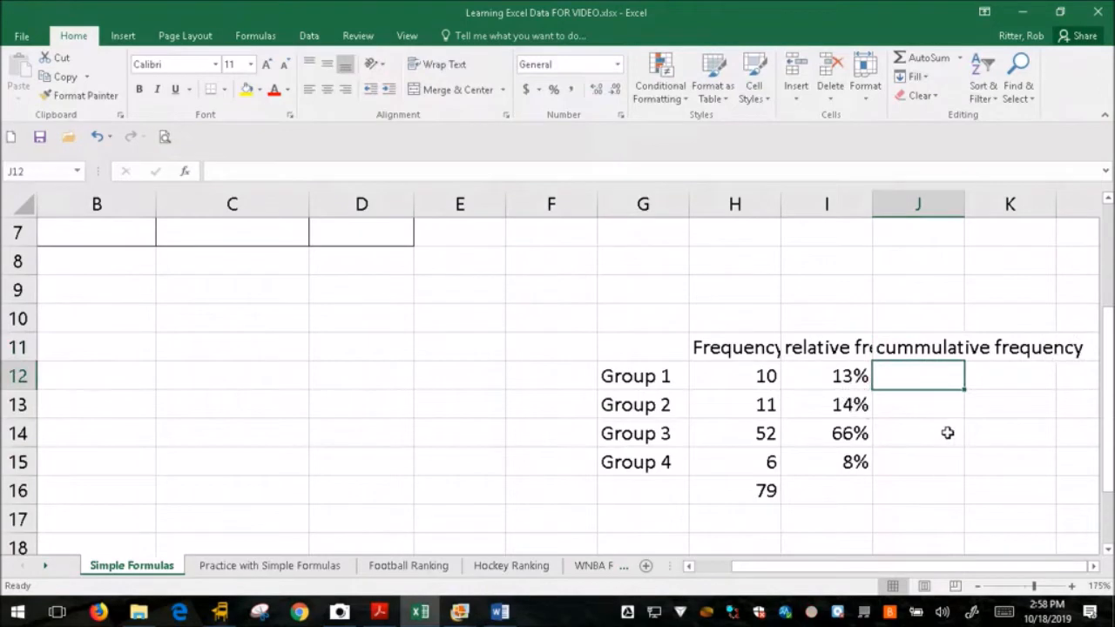
{"action": "type", "text": "="}
{"action": "key", "text": "Left"}
{"action": "key", "text": "Return"}
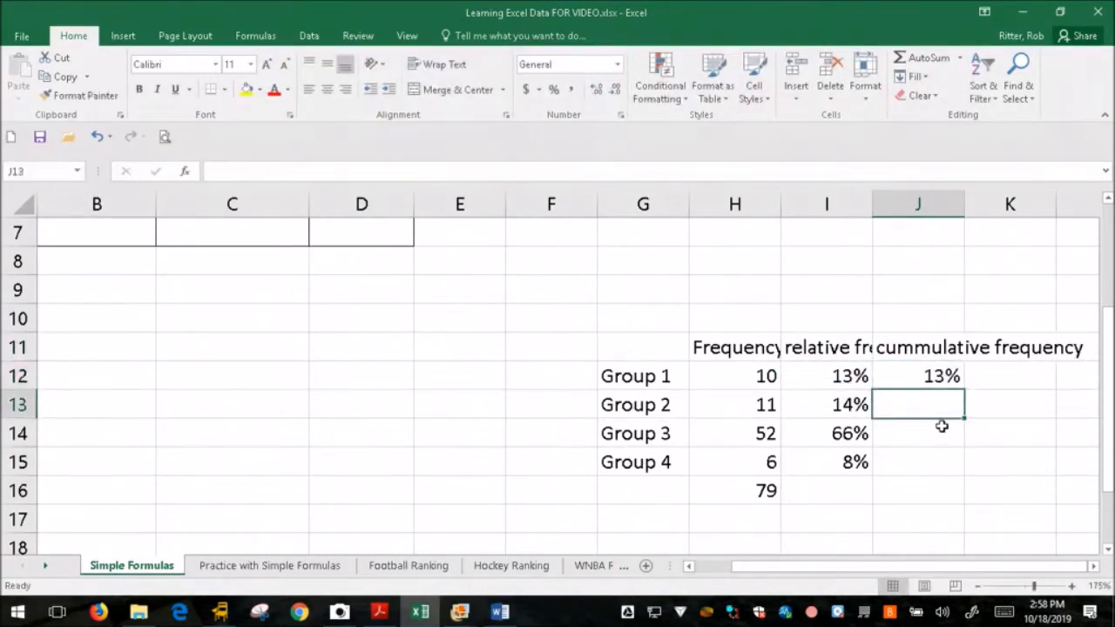
Calculate Group 2's cumulative frequency in cell J13 with the formula =I13+I12
{"action": "type", "text": "="}
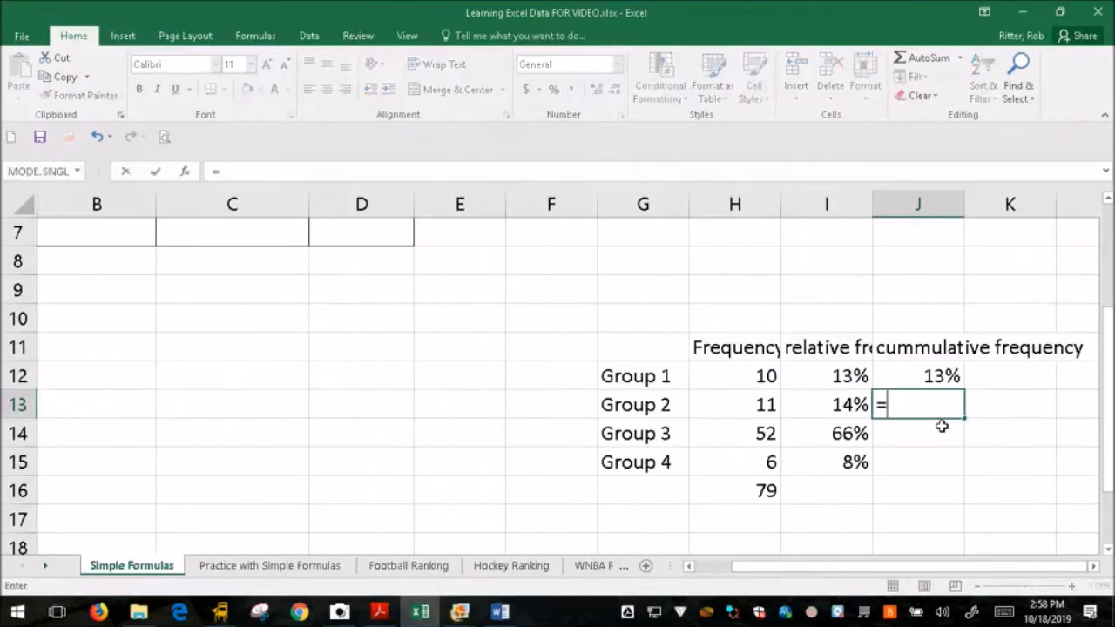
{"action": "key", "text": "Left"}
{"action": "type", "text": "+"}
{"action": "key", "text": "Up"}
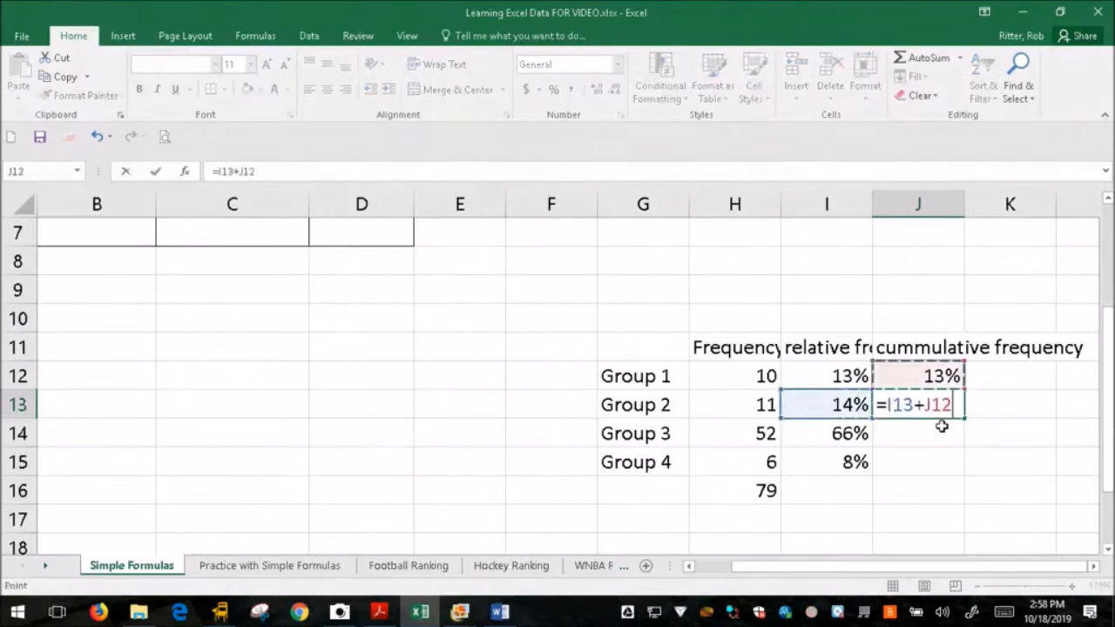
{"action": "key", "text": "Left"}
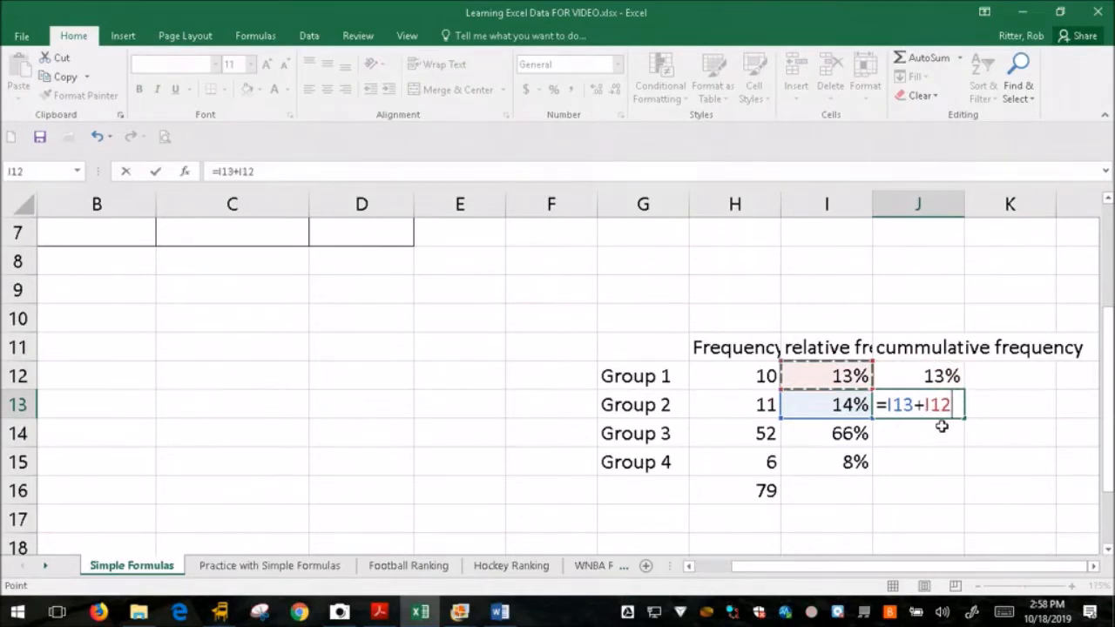
{"action": "key", "text": "Return"}
Calculate Group 3's cumulative frequency in cell J14 with the formula =I14+I13+I12
{"action": "type", "text": "="}
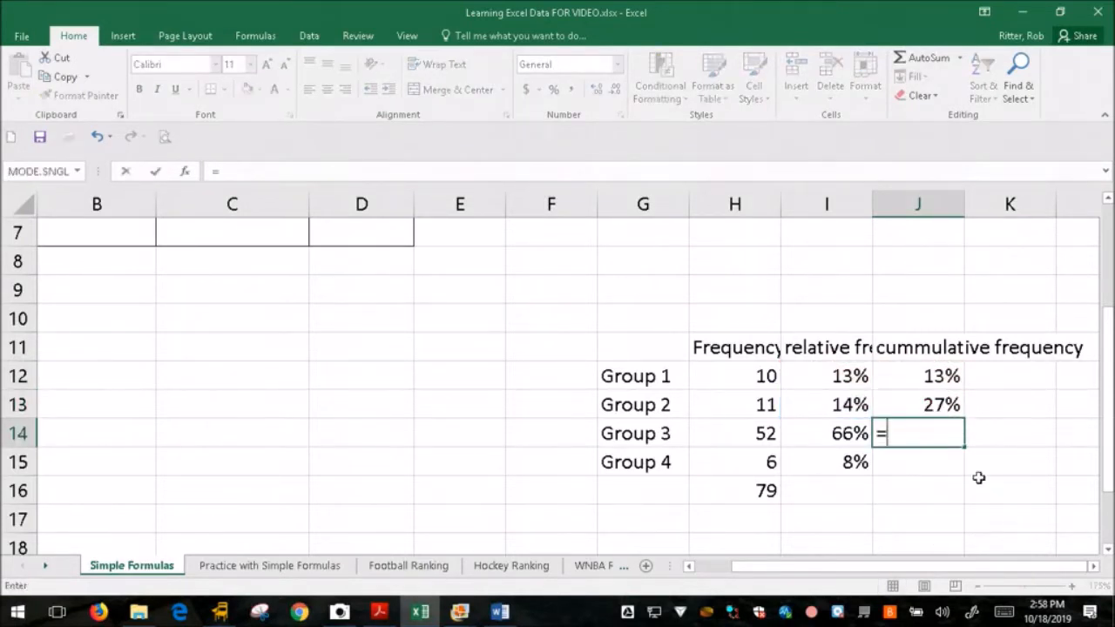
{"action": "left_click", "coordinate": [844, 443]}
{"action": "type", "text": "+"}
{"action": "left_click", "coordinate": [856, 404]}
{"action": "type", "text": "+"}
{"action": "left_click", "coordinate": [841, 375]}
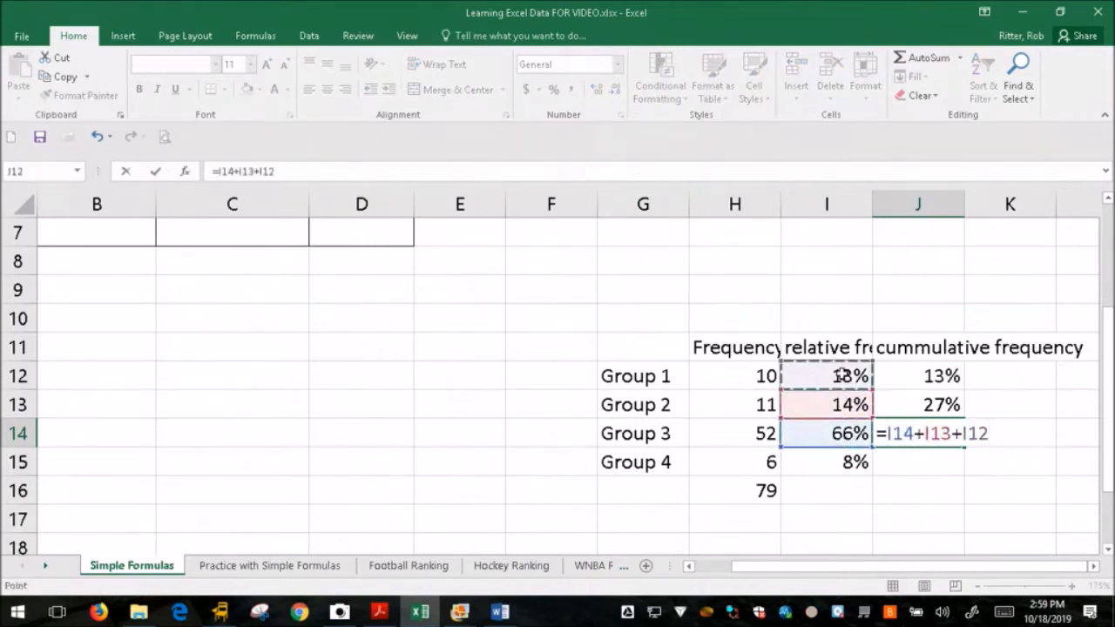
{"action": "key", "text": "Return"}
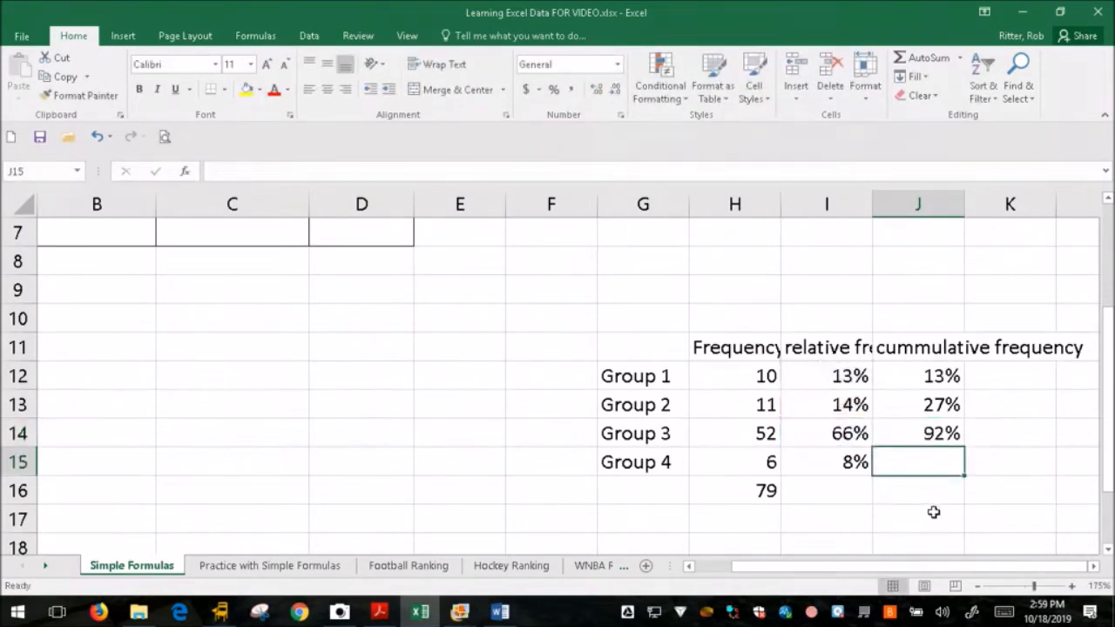
Calculate Group 4's cumulative frequency in cell J15 with the formula =I15+I14+I13+I12
{"action": "type", "text": "="}
{"action": "left_click", "coordinate": [838, 463]}
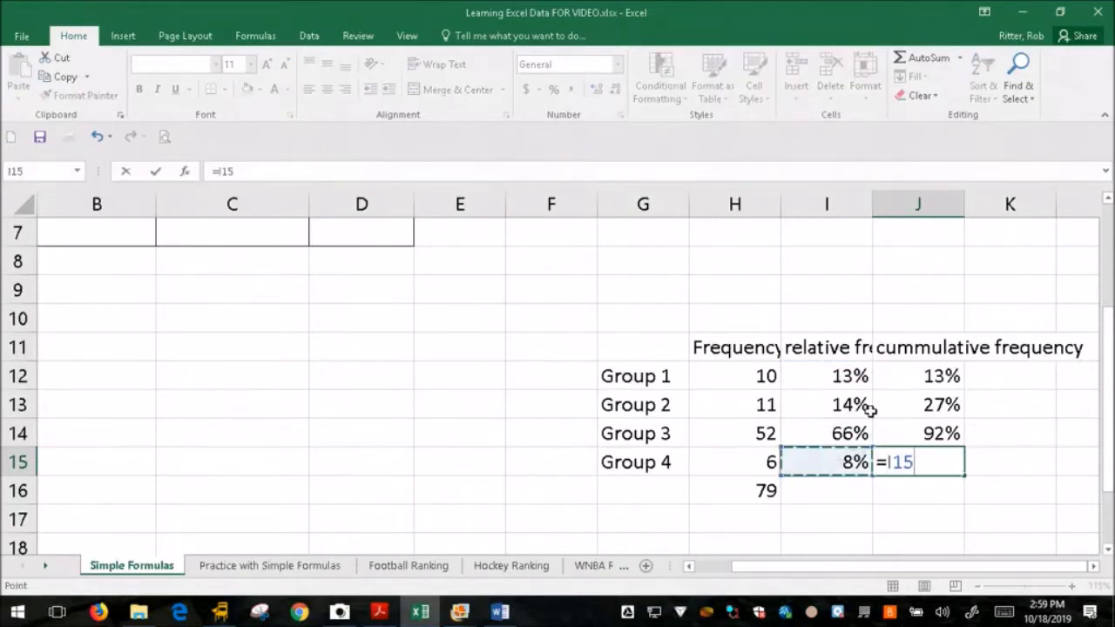
{"action": "type", "text": "+"}
{"action": "left_click", "coordinate": [850, 432]}
{"action": "type", "text": "+"}
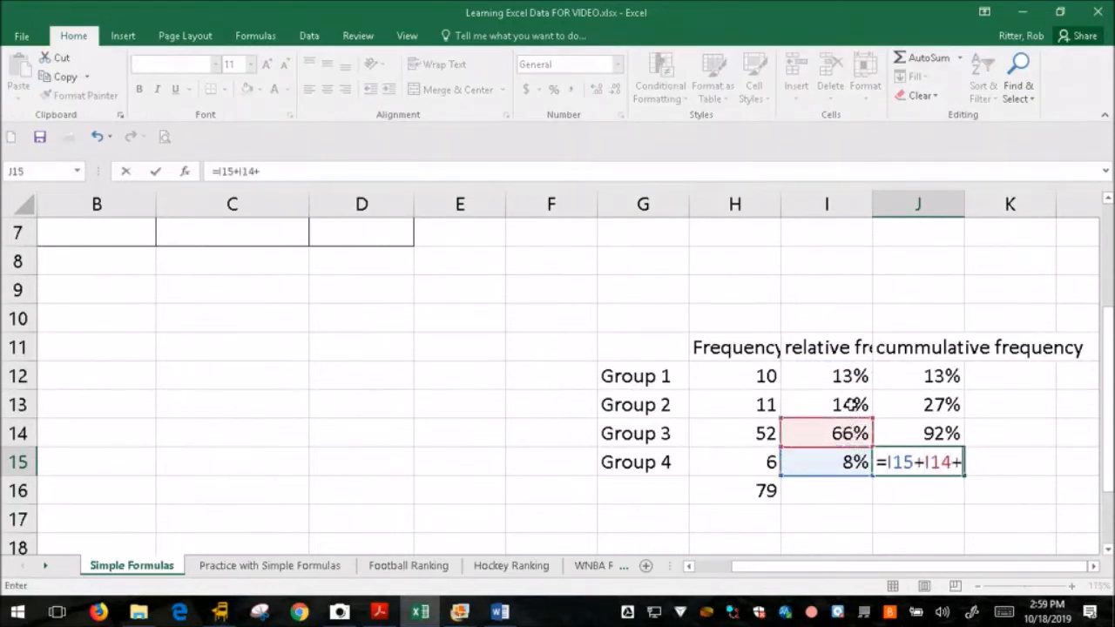
{"action": "left_click", "coordinate": [851, 405]}
{"action": "type", "text": "+"}
{"action": "left_click", "coordinate": [834, 376]}
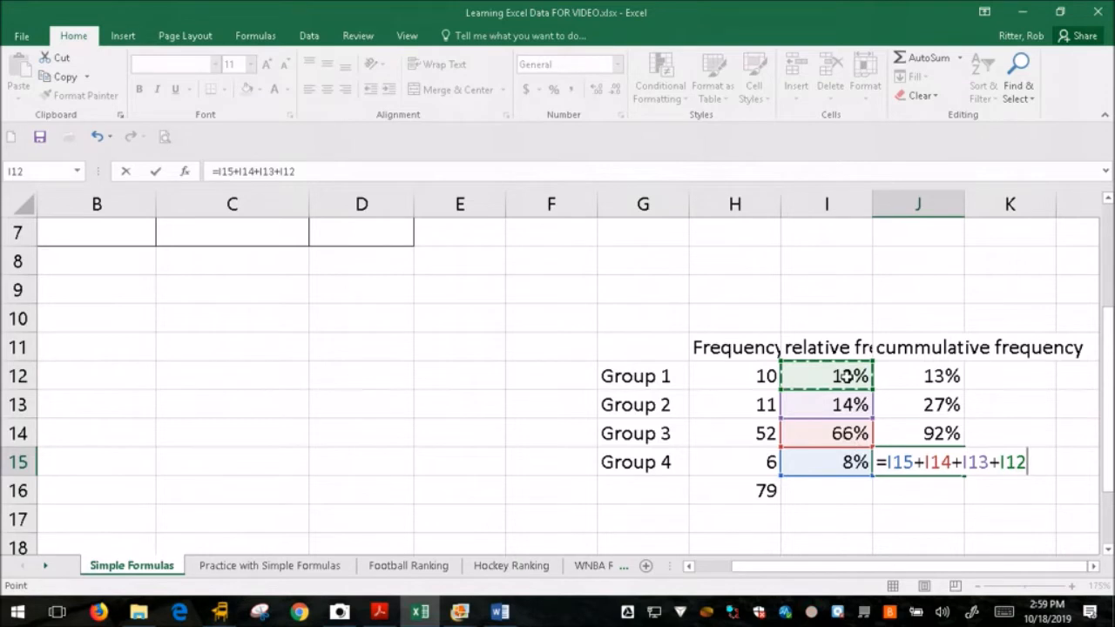
{"action": "key", "text": "Return"}
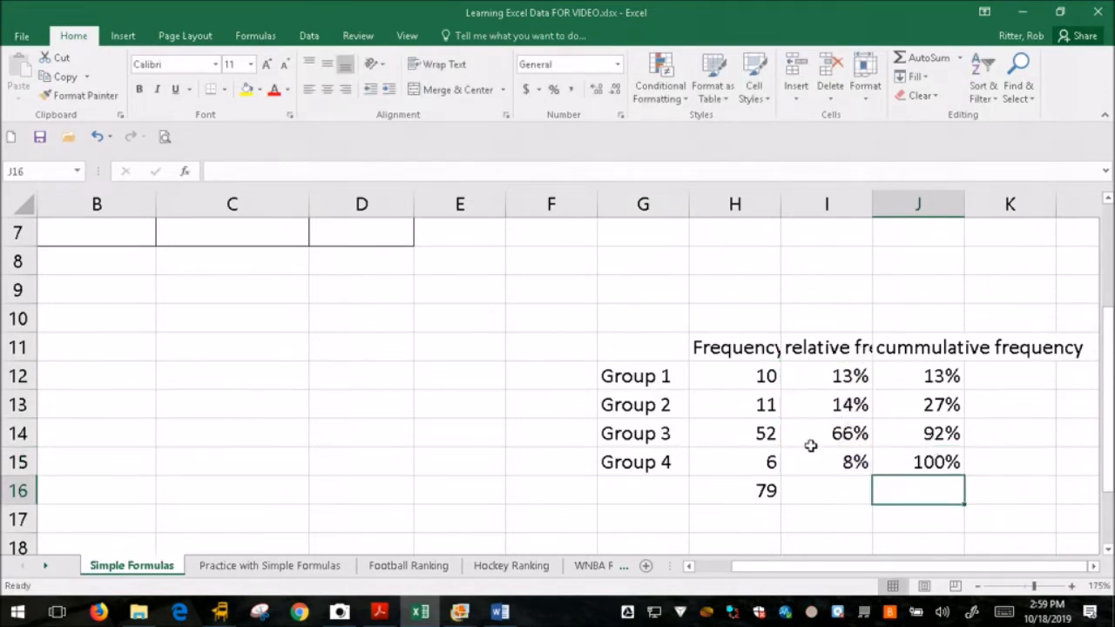
Return from the frequency table to the Paper Supply Inventory Orders table on the same sheet
{"action": "key", "text": "Left"}
{"action": "key", "text": "Home"}
{"action": "key", "text": "Up"}
{"action": "key", "text": "Up"}
{"action": "key", "text": "Up"}
{"action": "key", "text": "Up"}
{"action": "key", "text": "Up"}
{"action": "key", "text": "Up"}
{"action": "key", "text": "Up"}
{"action": "key", "text": "Up"}
{"action": "key", "text": "Up"}
{"action": "key", "text": "Up"}
{"action": "key", "text": "Up"}
{"action": "key", "text": "Up"}
{"action": "key", "text": "Up"}
{"action": "key", "text": "Up"}
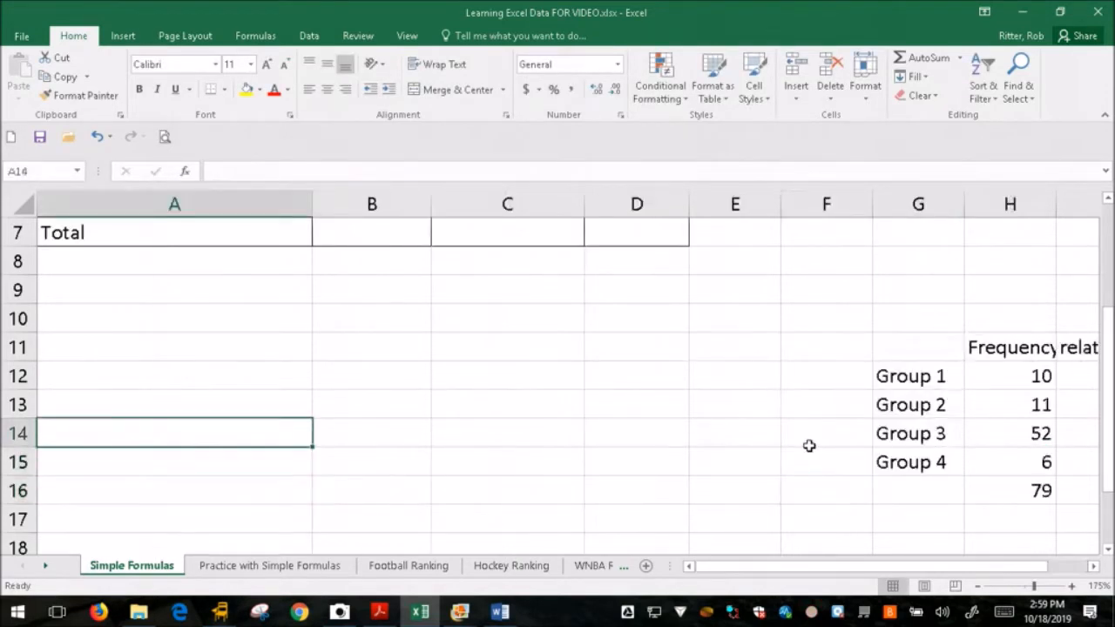
{"action": "key", "text": "Down"}
{"action": "key", "text": "Down"}
{"action": "key", "text": "Right"}
{"action": "key", "text": "Right"}
{"action": "key", "text": "Down"}
{"action": "key", "text": "Down"}
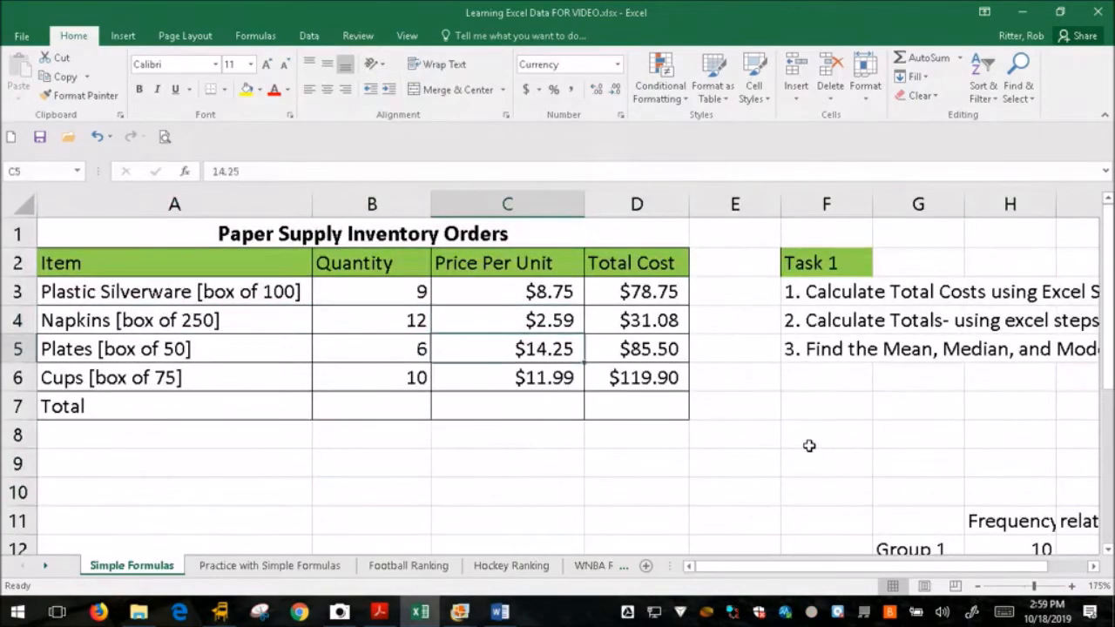
Select the Quantity total cell B7, view the Sum Function slide in Photo Gallery and return to the Excel workbook
{"action": "mouse_move", "coordinate": [459, 601]}
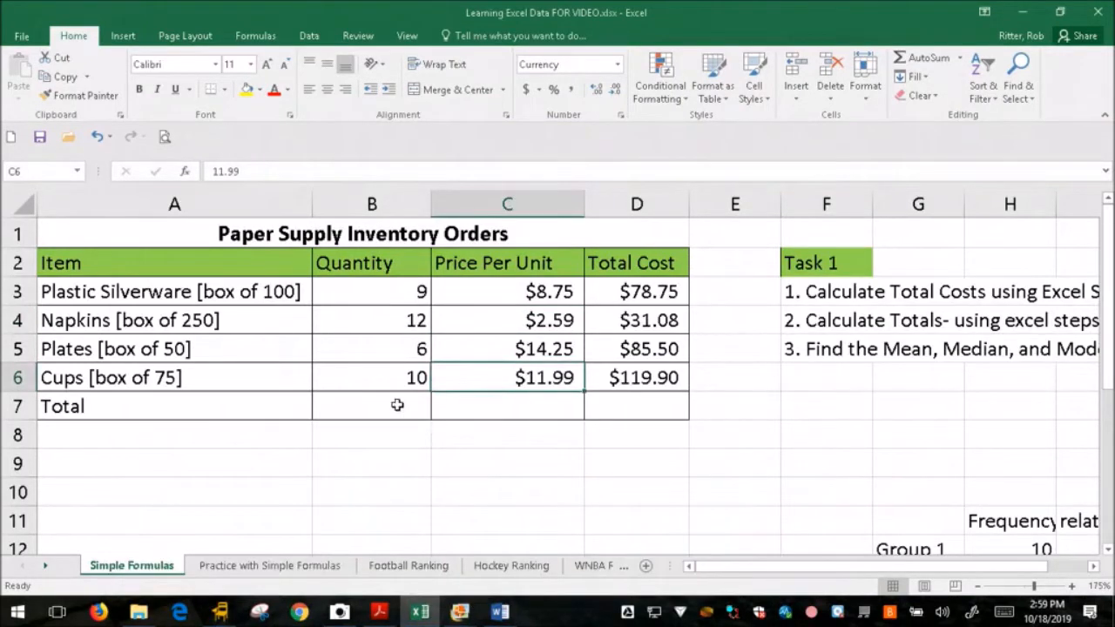
{"action": "left_click", "coordinate": [132, 409]}
{"action": "key", "text": "Tab"}
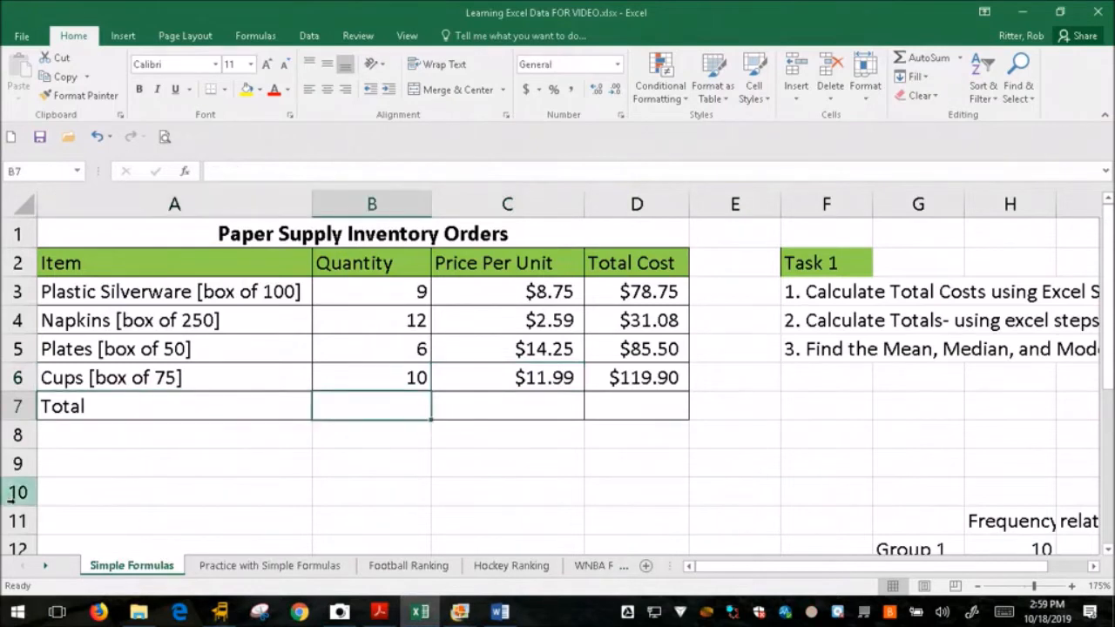
{"action": "left_click", "coordinate": [374, 557]}
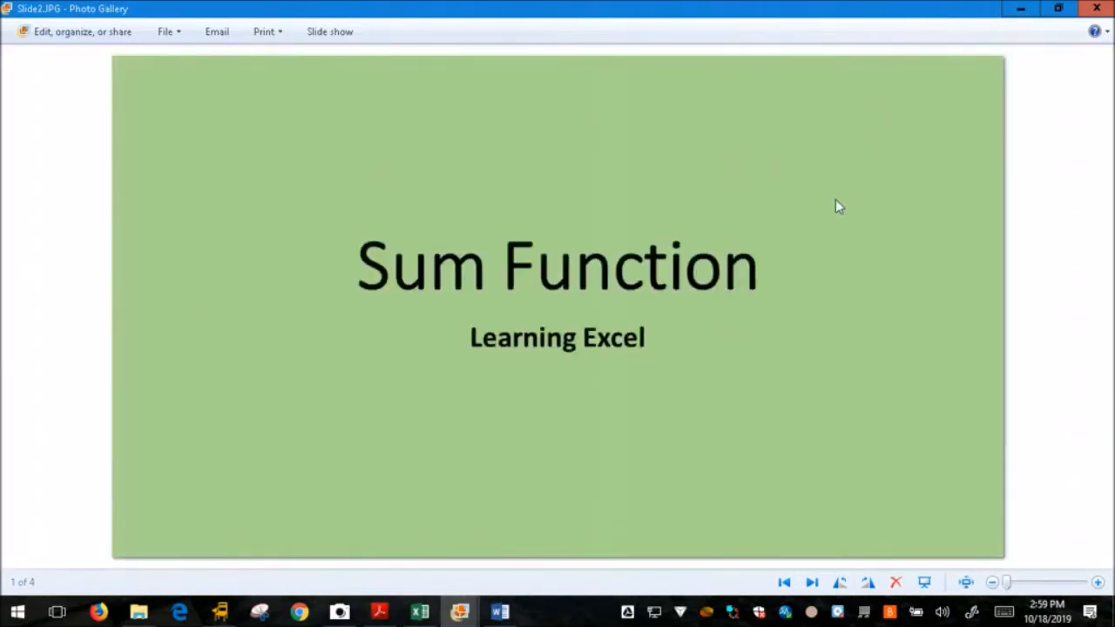
{"action": "left_click", "coordinate": [1024, 9]}
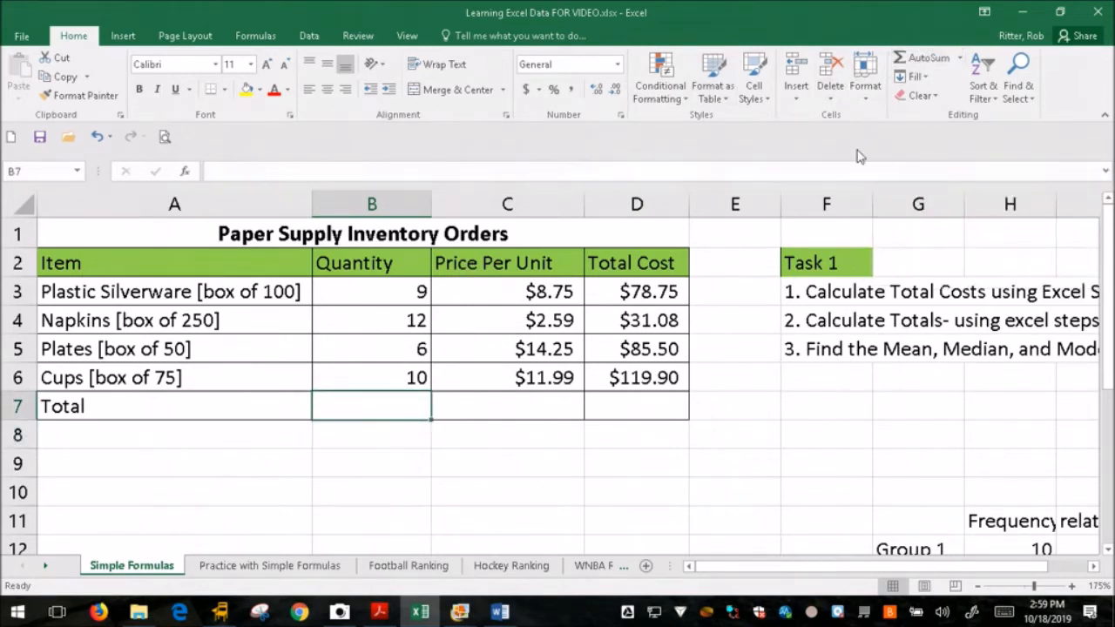
Total the Quantity column in cell B7 using AutoSum over B3:B6 and check the resulting formula
{"action": "left_click", "coordinate": [919, 58]}
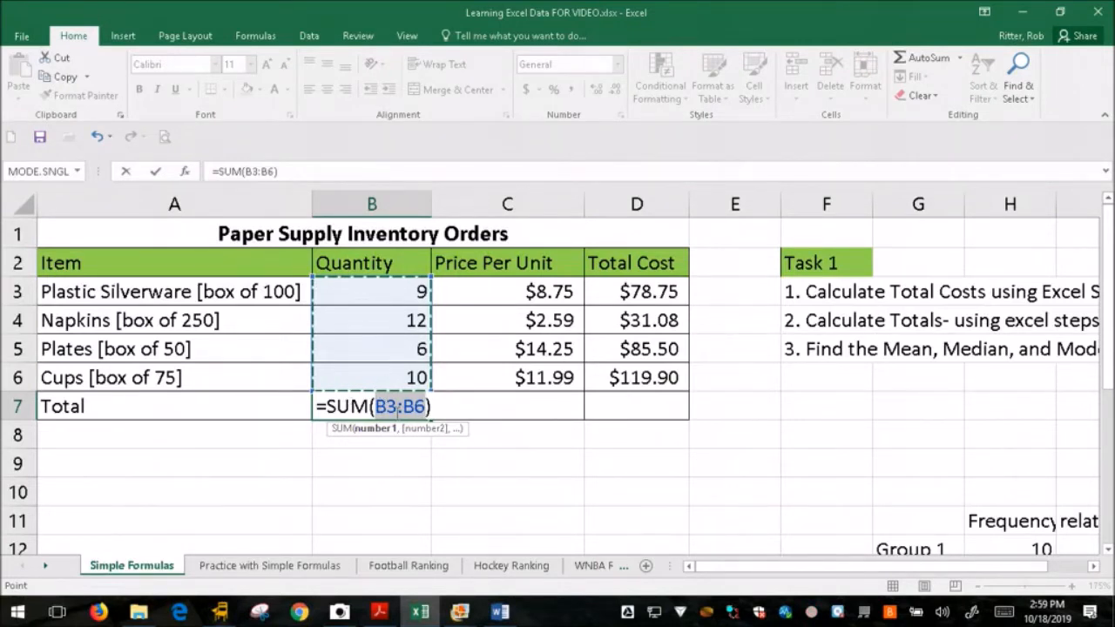
{"action": "left_click", "coordinate": [358, 292]}
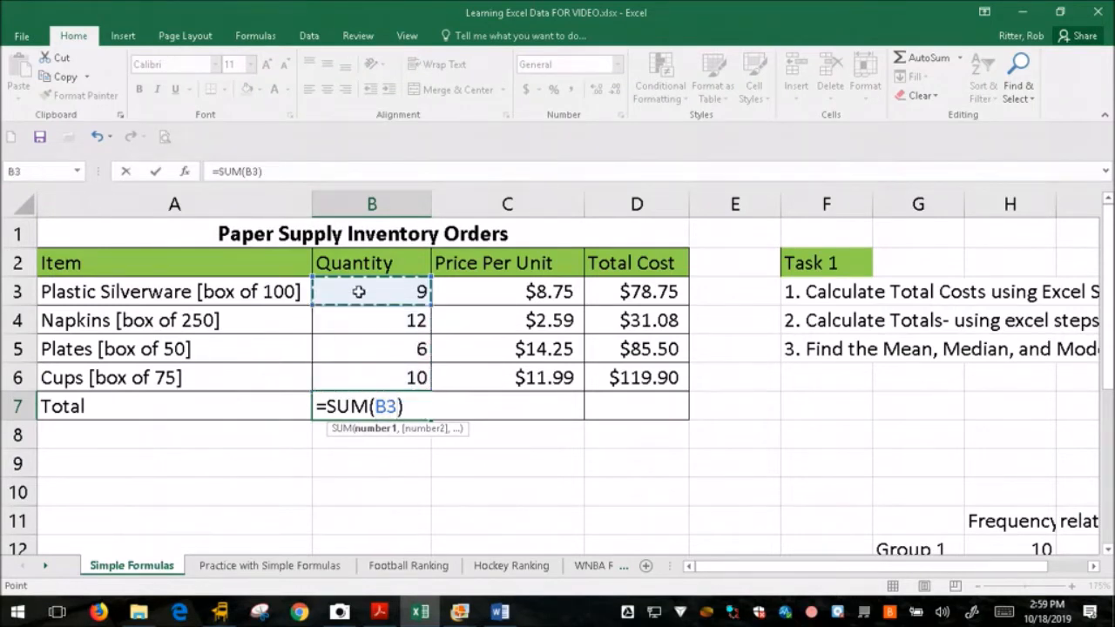
{"action": "left_click_drag", "start_coordinate": [357, 300], "coordinate": [376, 320]}
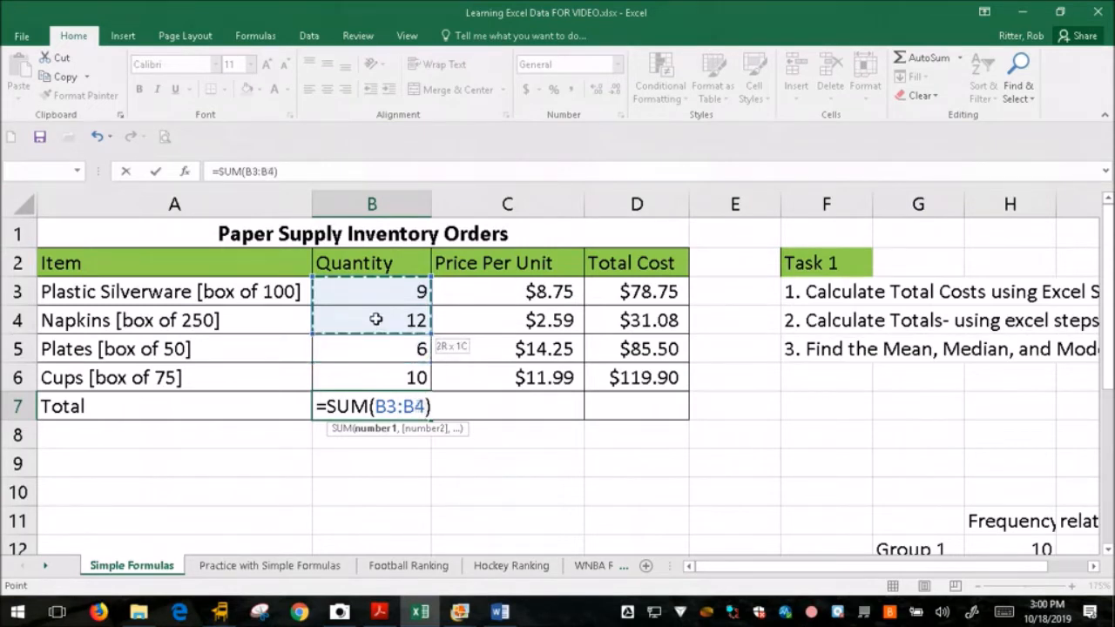
{"action": "left_click_drag", "start_coordinate": [375, 319], "coordinate": [379, 375]}
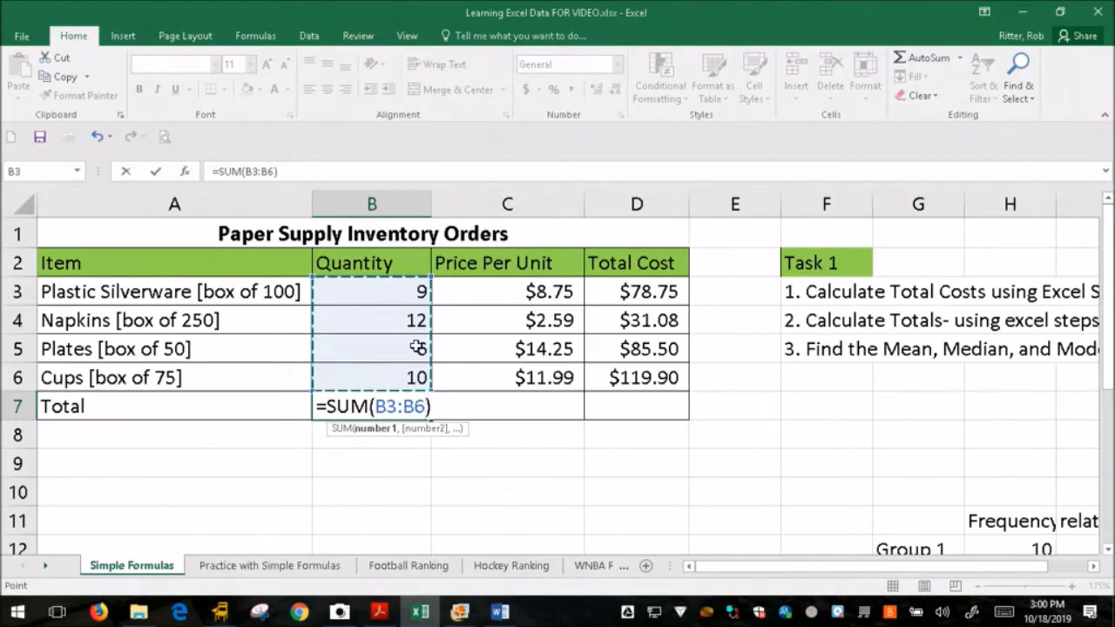
{"action": "key", "text": "Return"}
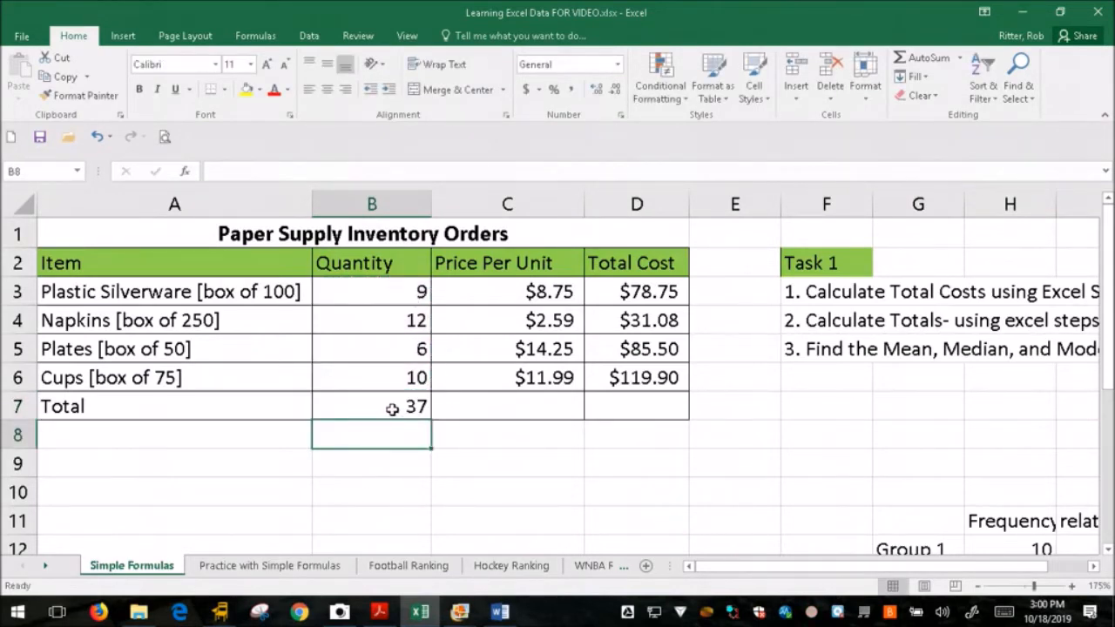
{"action": "left_click", "coordinate": [392, 409]}
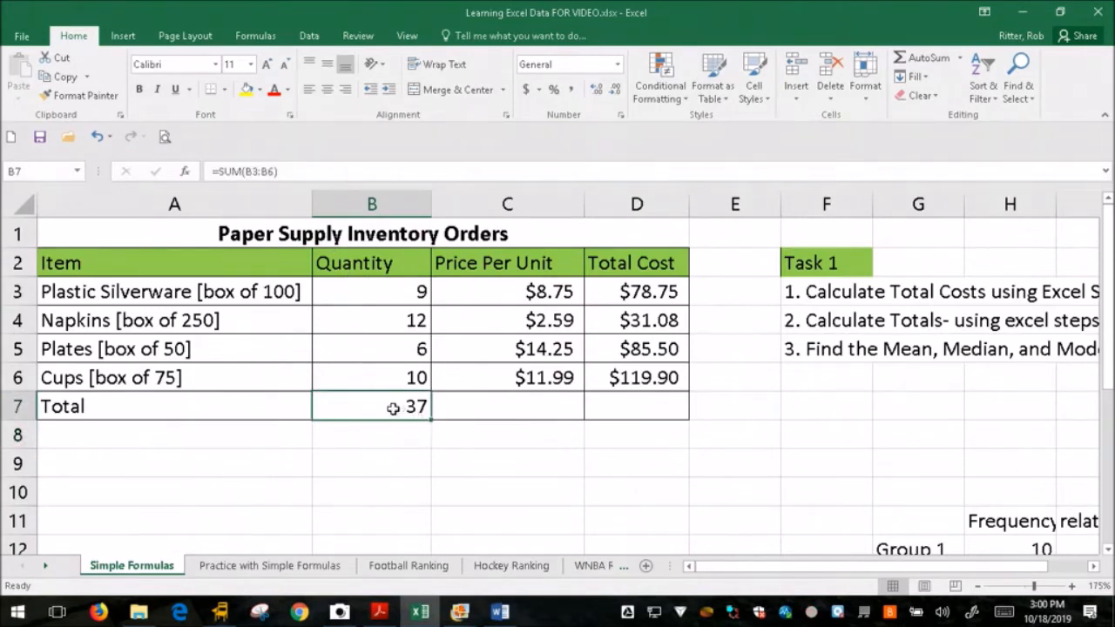
Total the Price Per Unit column in cell C7 using AutoSum over C3:C6
{"action": "left_click", "coordinate": [536, 405]}
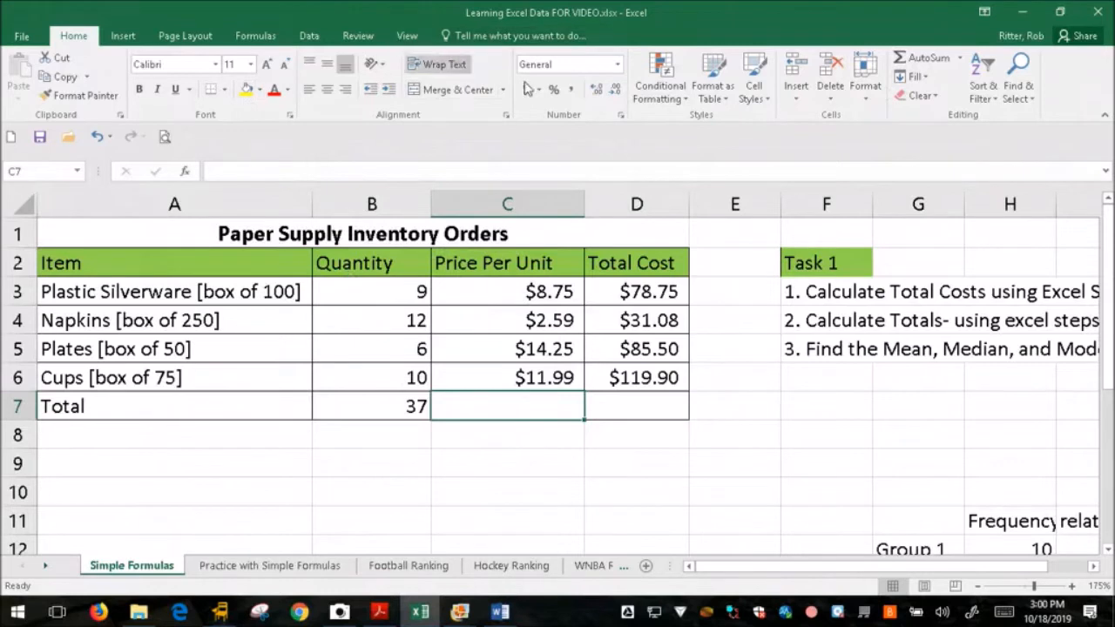
{"action": "left_click", "coordinate": [923, 58]}
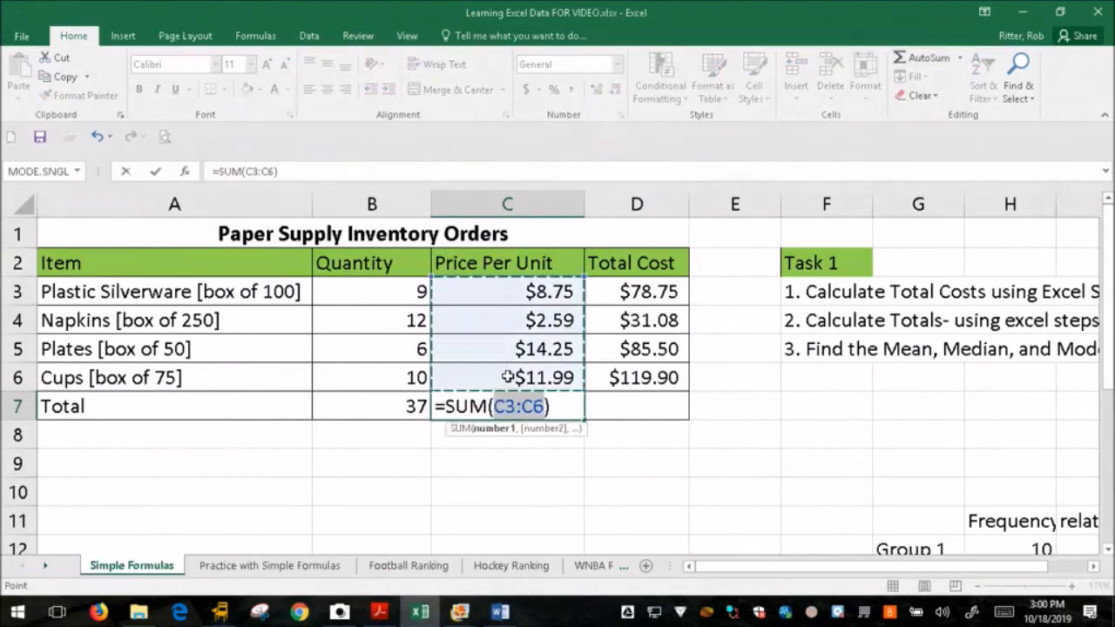
{"action": "left_click_drag", "start_coordinate": [480, 292], "coordinate": [490, 369]}
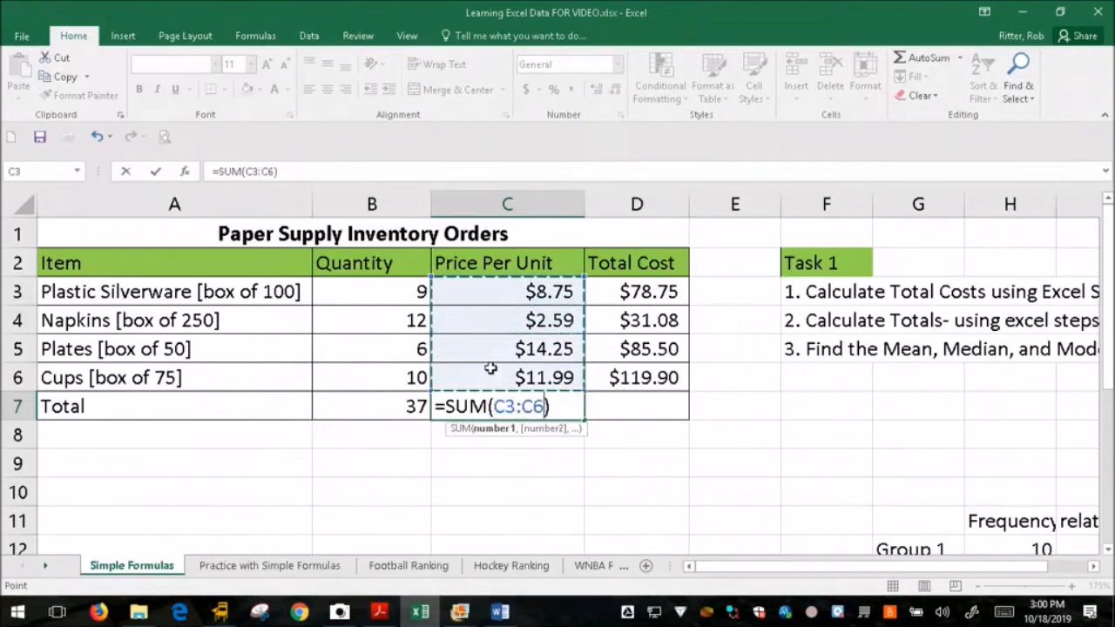
{"action": "key", "text": "Return"}
Total the Total Cost column in cell D7 using AutoSum over D3:D6
{"action": "left_click", "coordinate": [647, 416]}
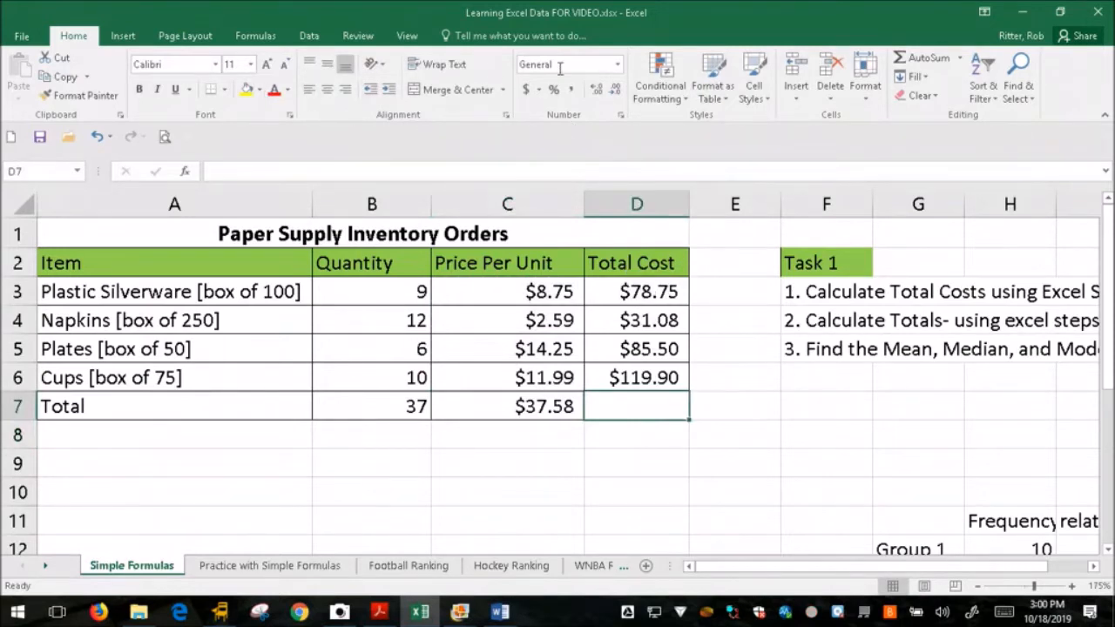
{"action": "left_click", "coordinate": [913, 66]}
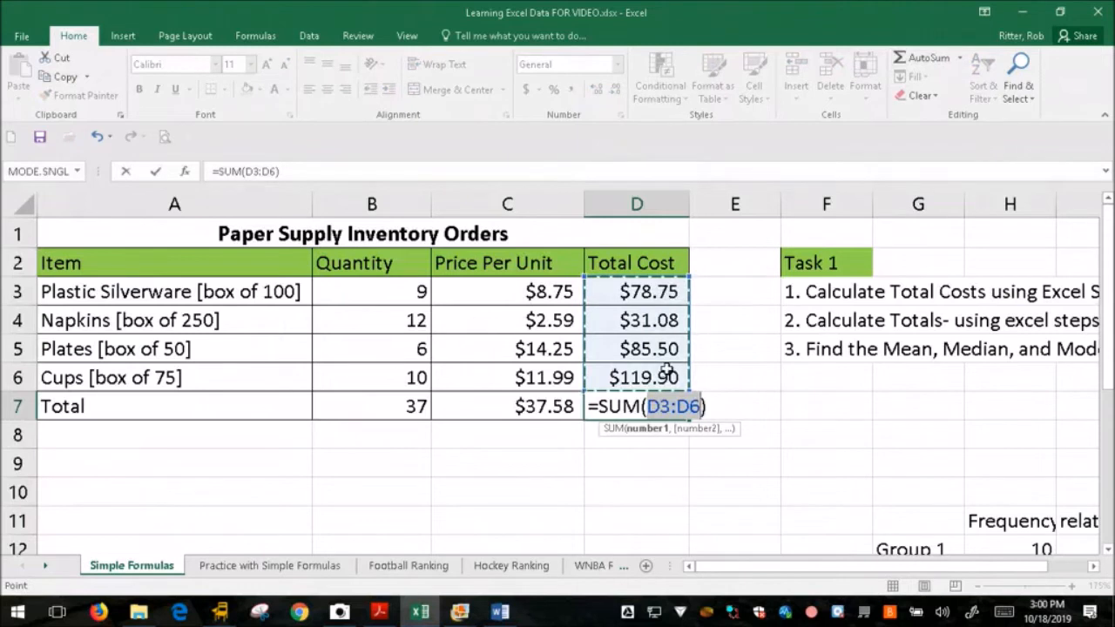
{"action": "key", "text": "Return"}
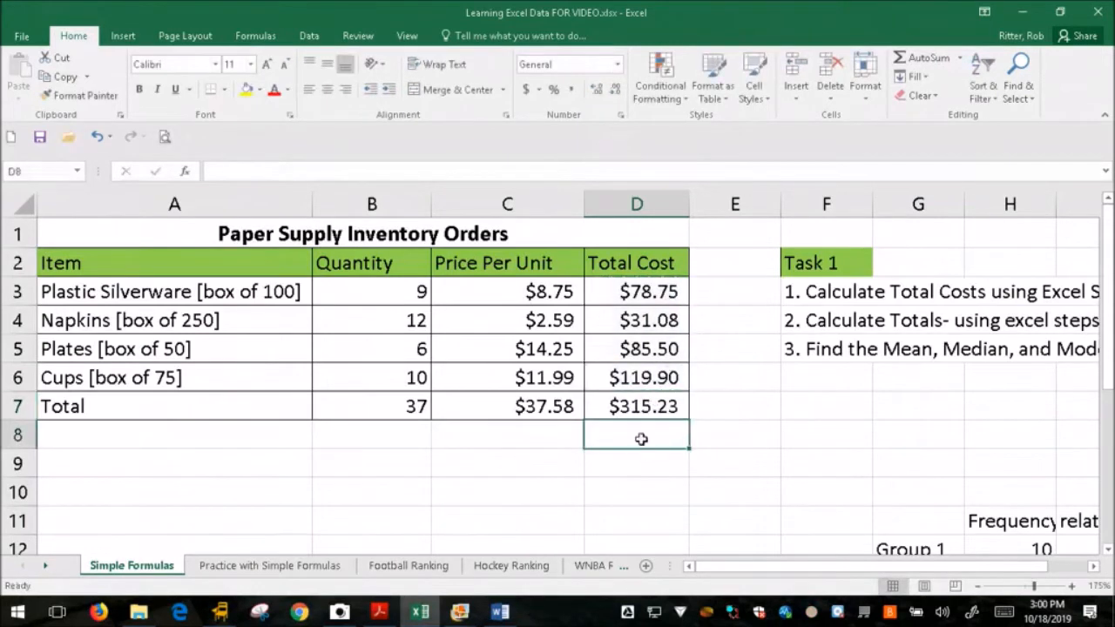
Review the Total row and select the Quantity values B3:B6 to show which cells the total covers
{"action": "key", "text": "Up"}
{"action": "key", "text": "Left"}
{"action": "key", "text": "Left"}
{"action": "key", "text": "Left"}
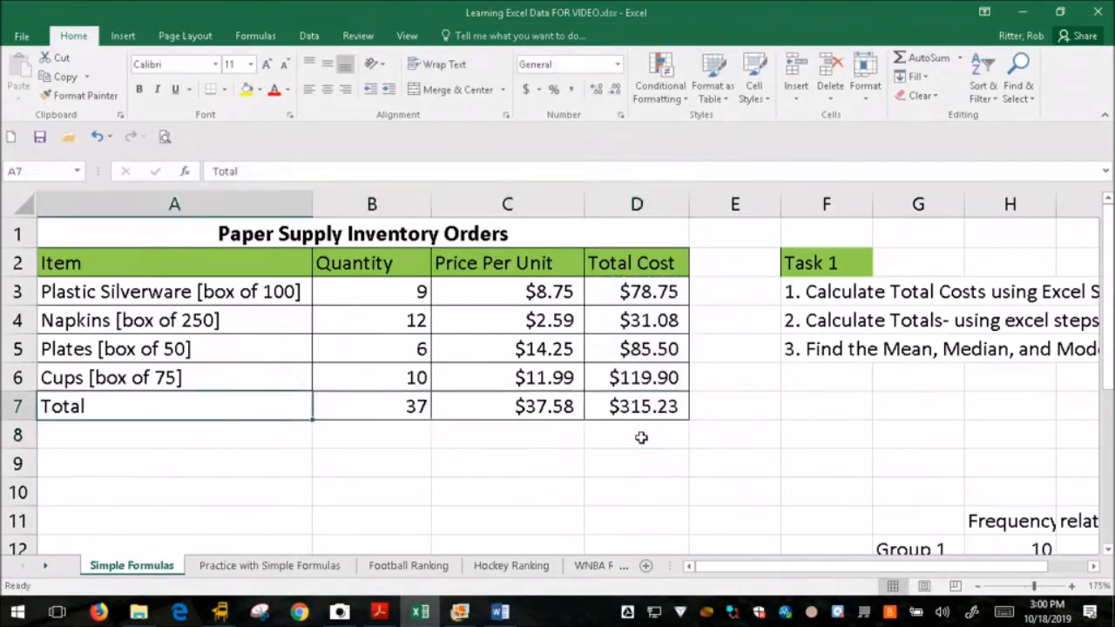
{"action": "key", "text": "Up"}
{"action": "key", "text": "Up"}
{"action": "key", "text": "Up"}
{"action": "key", "text": "Up"}
{"action": "key", "text": "Right"}
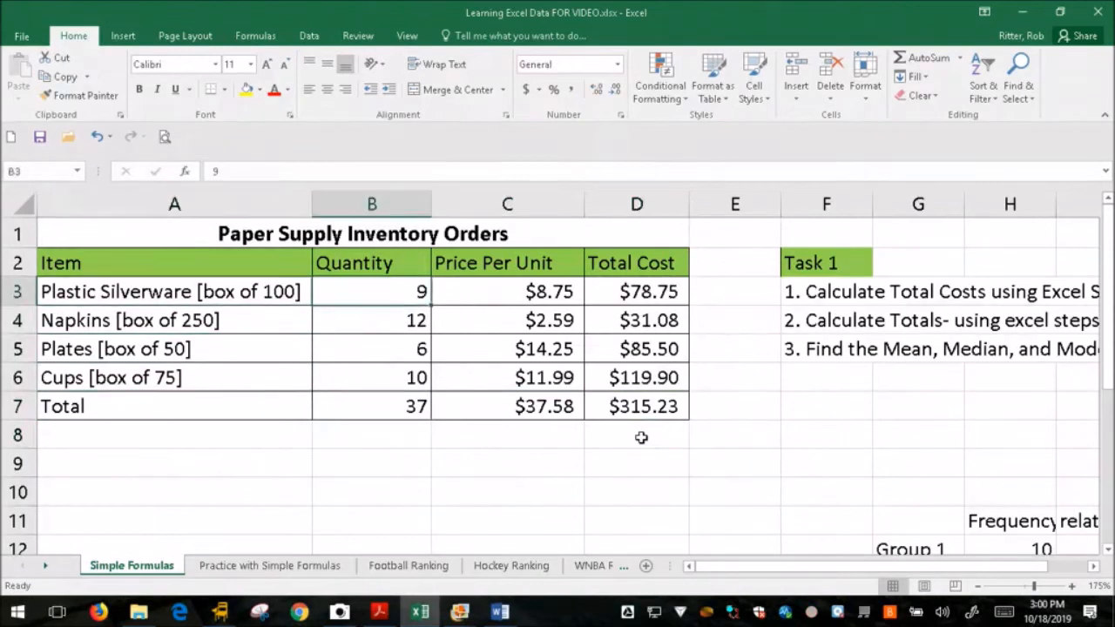
{"action": "left_click_drag", "start_coordinate": [381, 305], "coordinate": [382, 354]}
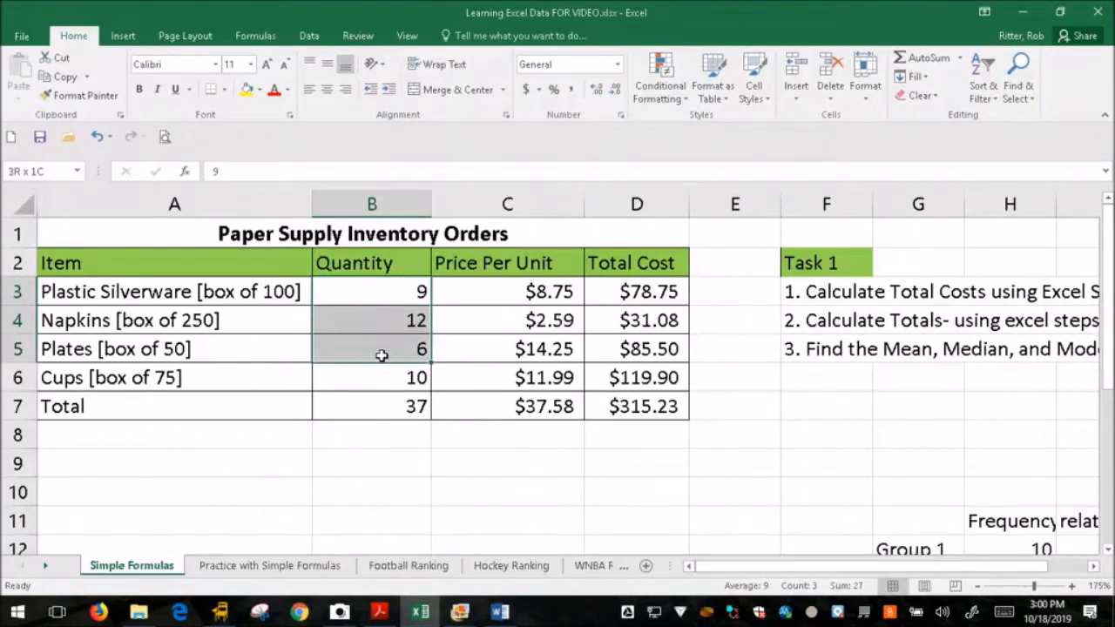
{"action": "left_click_drag", "start_coordinate": [381, 355], "coordinate": [380, 373]}
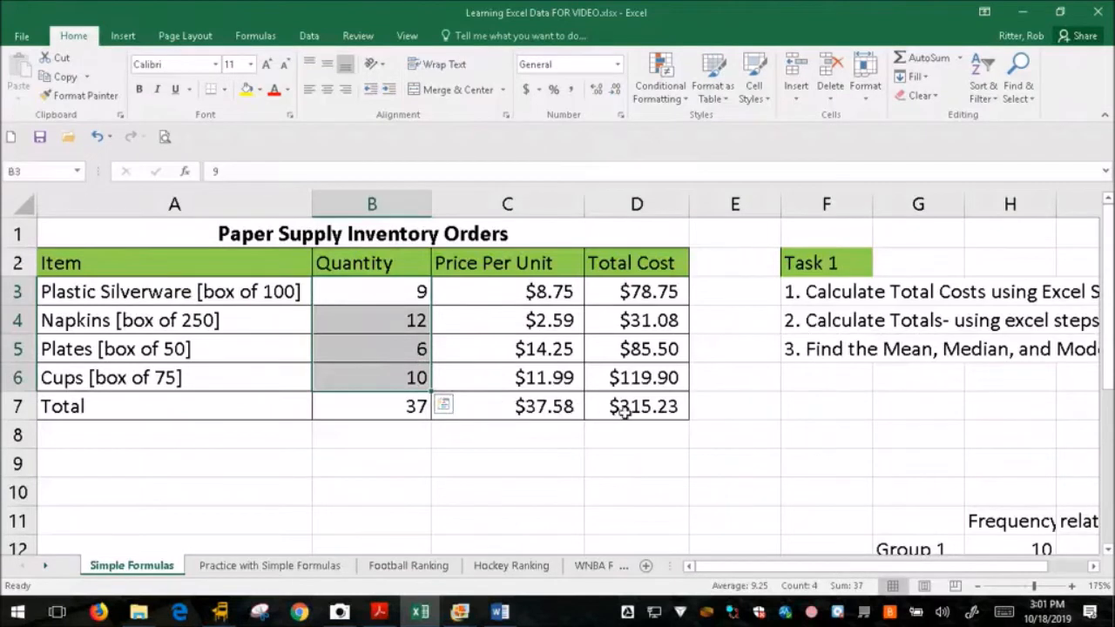
Highlight the Total Cost column's total in cell D7 with a yellow fill
{"action": "left_click", "coordinate": [654, 432]}
{"action": "left_click", "coordinate": [641, 413]}
{"action": "key", "text": "Right"}
{"action": "key", "text": "Left"}
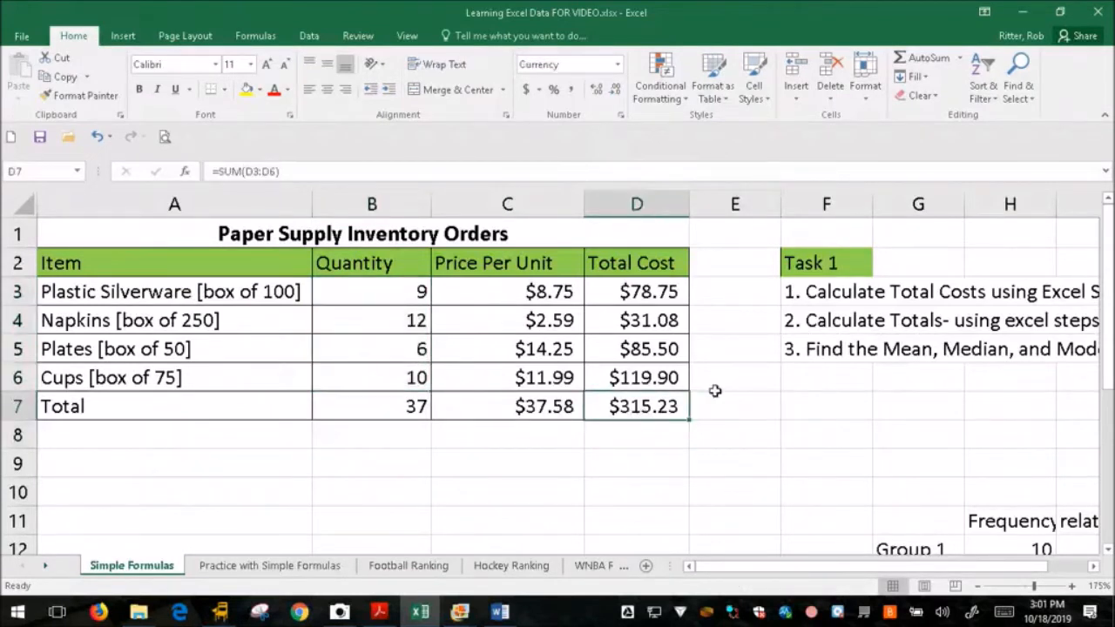
{"action": "left_click", "coordinate": [246, 91]}
{"action": "left_click", "coordinate": [375, 436]}
Examine the Quantity column and read the Task 1 instructions in F3:F5, through the end of the mean, median and mode item
{"action": "left_click_drag", "start_coordinate": [373, 286], "coordinate": [403, 411]}
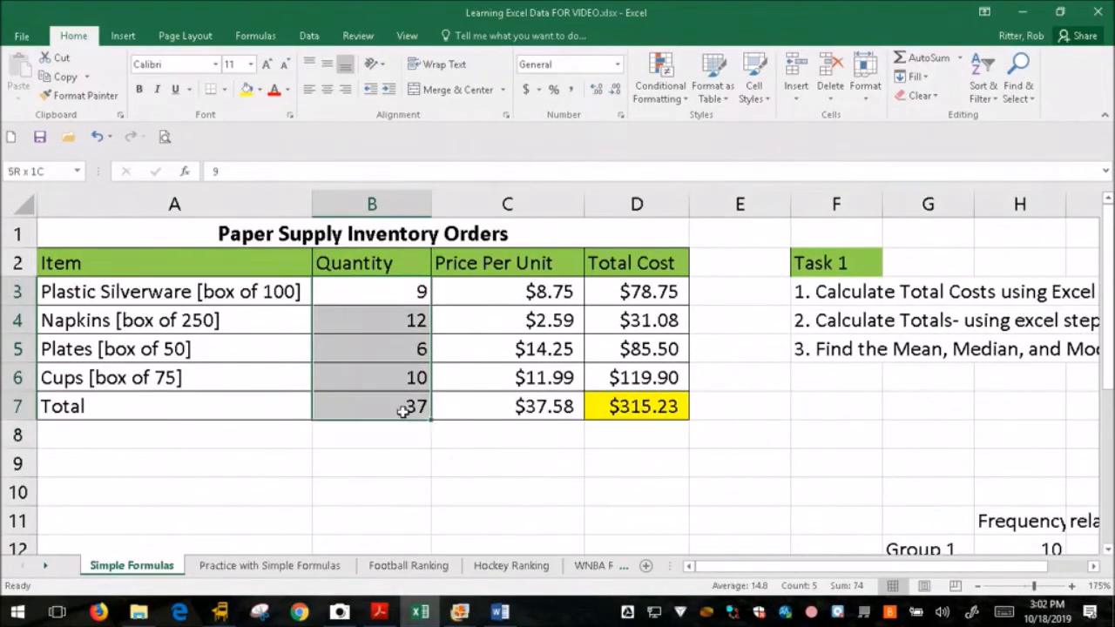
{"action": "left_click", "coordinate": [859, 353]}
{"action": "left_click", "coordinate": [900, 342]}
{"action": "key", "text": "Right"}
{"action": "key", "text": "Right"}
{"action": "key", "text": "Right"}
{"action": "key", "text": "Right"}
{"action": "key", "text": "Left"}
{"action": "key", "text": "Left"}
{"action": "key", "text": "Left"}
{"action": "key", "text": "Right"}
{"action": "key", "text": "Left"}
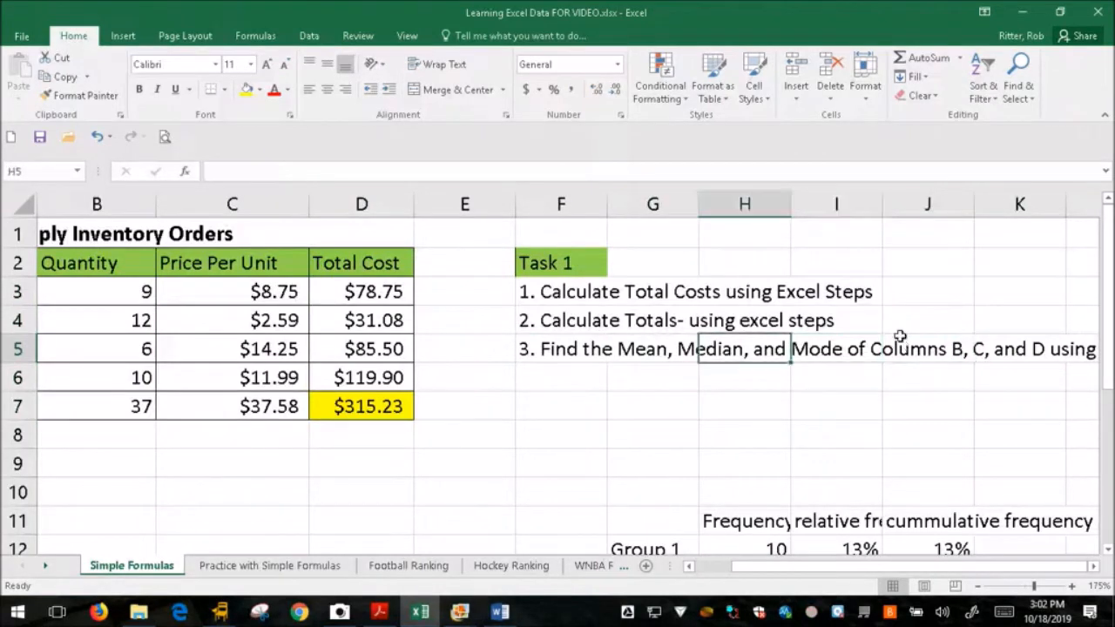
{"action": "key", "text": "Left"}
{"action": "key", "text": "Left"}
{"action": "key", "text": "Up"}
{"action": "key", "text": "Up"}
{"action": "key", "text": "Down"}
{"action": "key", "text": "Down"}
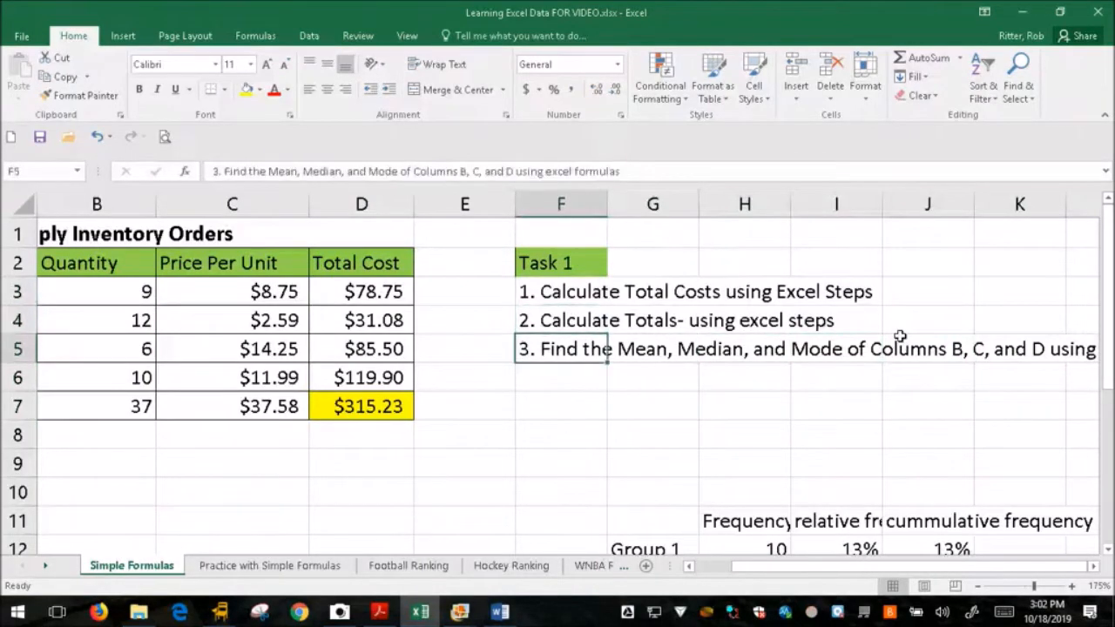
{"action": "key", "text": "Right"}
{"action": "key", "text": "Right"}
{"action": "key", "text": "Right"}
{"action": "key", "text": "Right"}
{"action": "key", "text": "Right"}
{"action": "key", "text": "Right"}
{"action": "key", "text": "Right"}
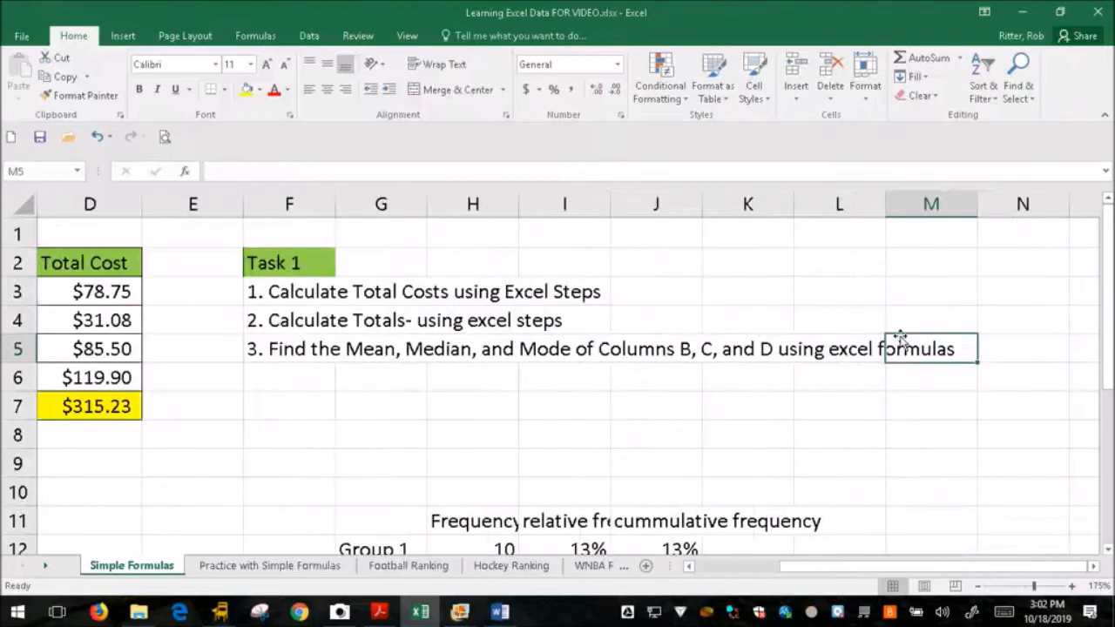
Add the row labels Mean, Median, Mode and Range in cells A8 to A11 below Total
{"action": "key", "text": "Left"}
{"action": "key", "text": "Left"}
{"action": "key", "text": "Left"}
{"action": "key", "text": "Left"}
{"action": "key", "text": "Left"}
{"action": "key", "text": "Left"}
{"action": "key", "text": "Left"}
{"action": "key", "text": "Left"}
{"action": "key", "text": "Left"}
{"action": "key", "text": "Left"}
{"action": "key", "text": "Left"}
{"action": "key", "text": "Left"}
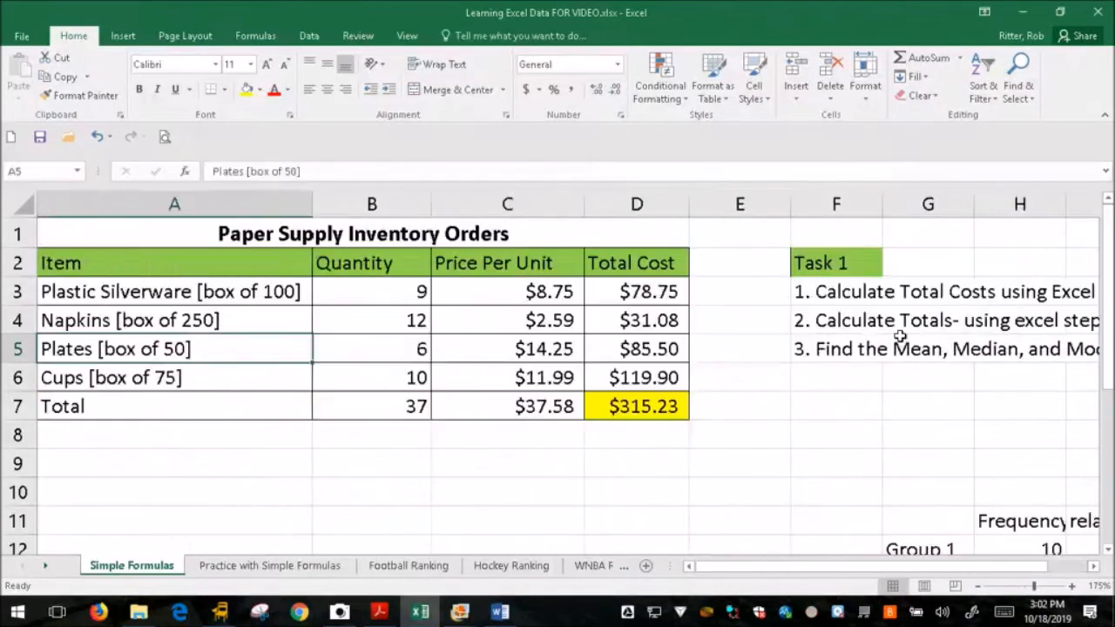
{"action": "key", "text": "Right"}
{"action": "key", "text": "Down"}
{"action": "key", "text": "Down"}
{"action": "key", "text": "Down"}
{"action": "key", "text": "Left"}
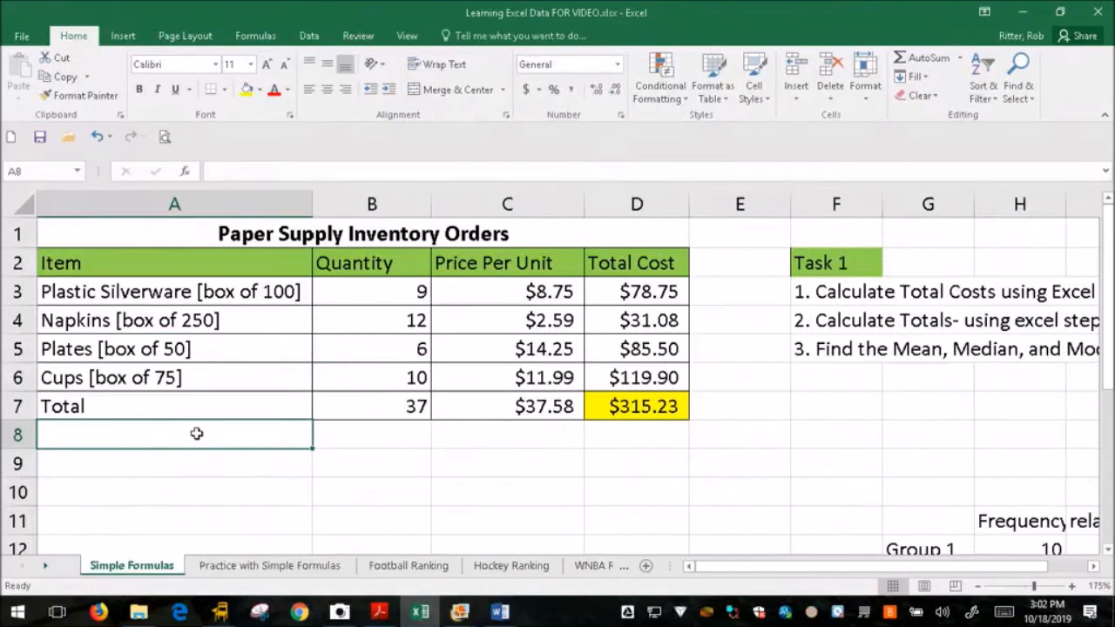
{"action": "type", "text": "Mean"}
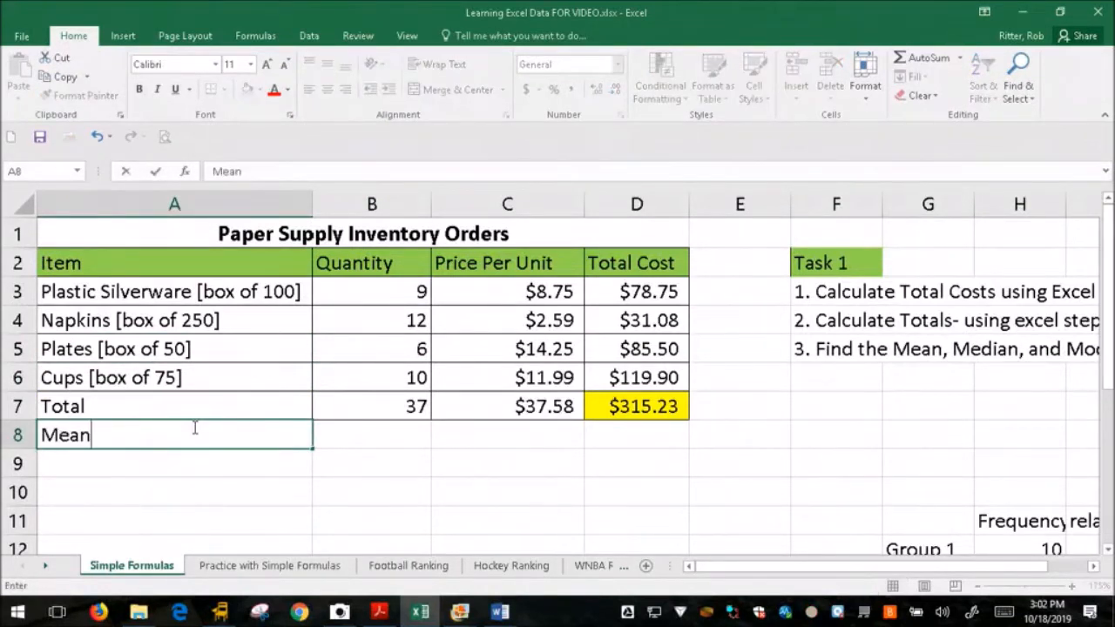
{"action": "key", "text": "Return"}
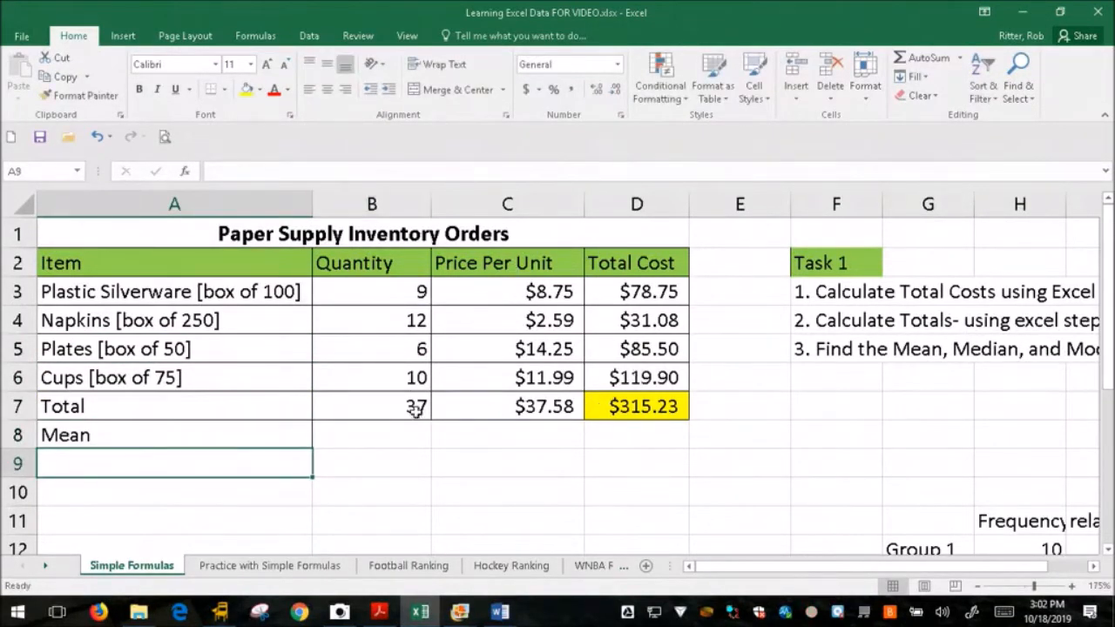
{"action": "left_click", "coordinate": [130, 481]}
{"action": "left_click", "coordinate": [151, 457]}
{"action": "type", "text": "Median"}
{"action": "key", "text": "Return"}
{"action": "type", "text": "Mode"}
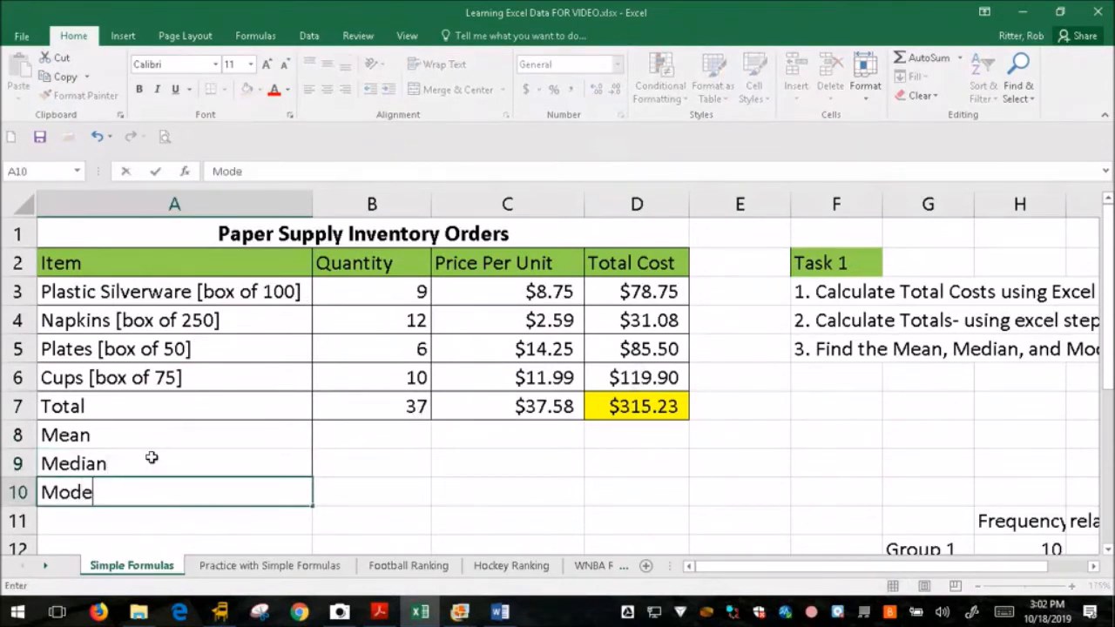
{"action": "key", "text": "Return"}
{"action": "type", "text": "Rang"}
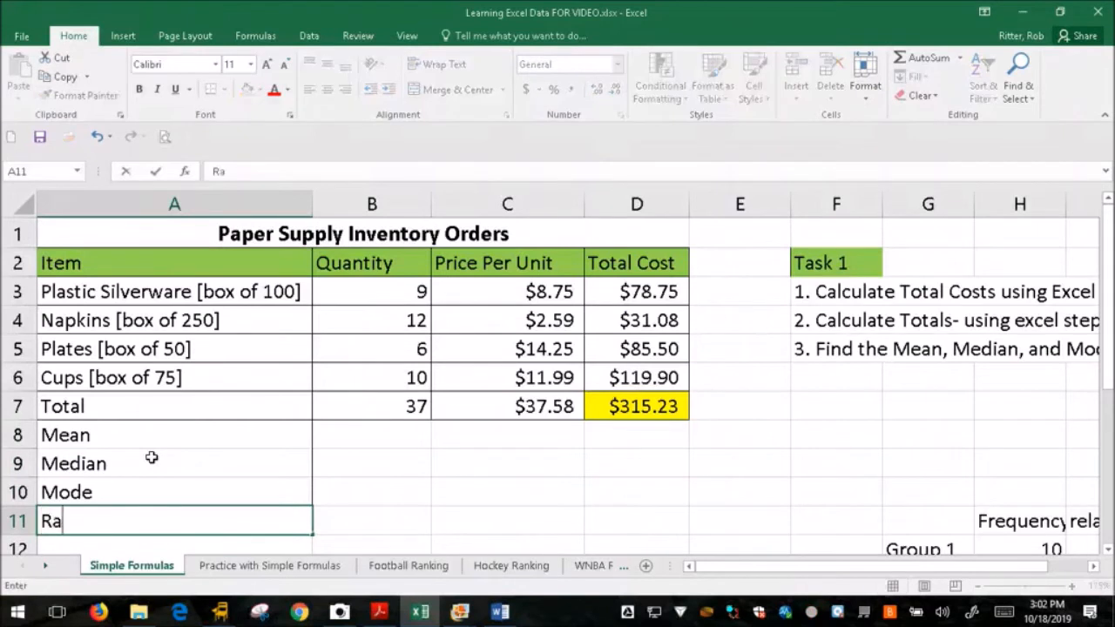
Fill the label cells A8:A11, Mean through Range, with a light gold theme color
{"action": "key", "text": "Up"}
{"action": "key", "text": "Up"}
{"action": "key", "text": "Up"}
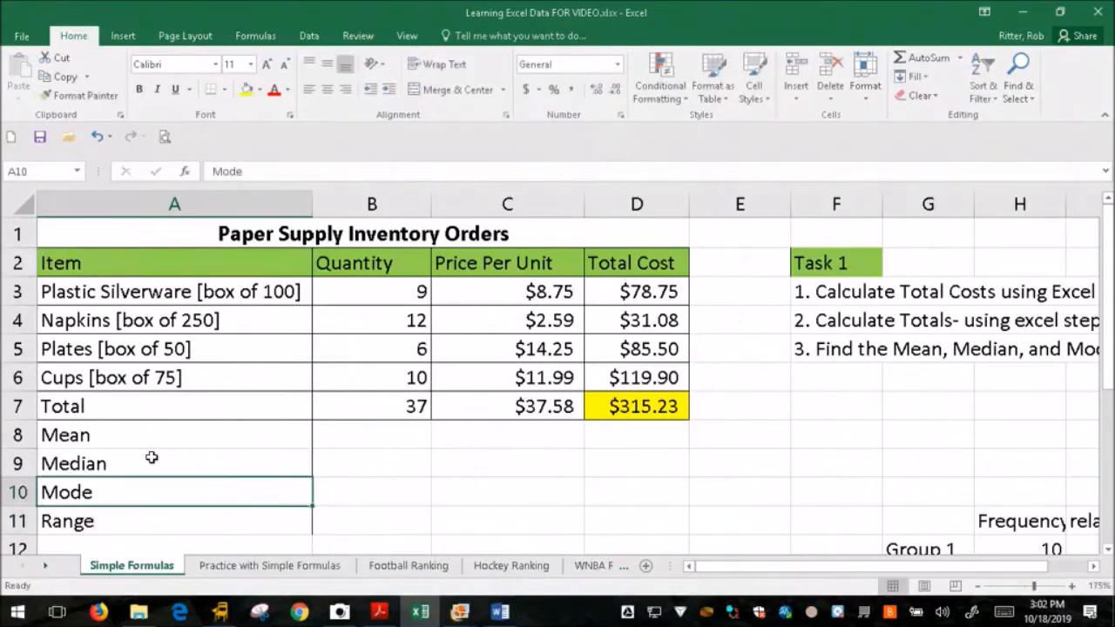
{"action": "key", "text": "shift+Down"}
{"action": "key", "text": "shift+Down"}
{"action": "key", "text": "shift+Down"}
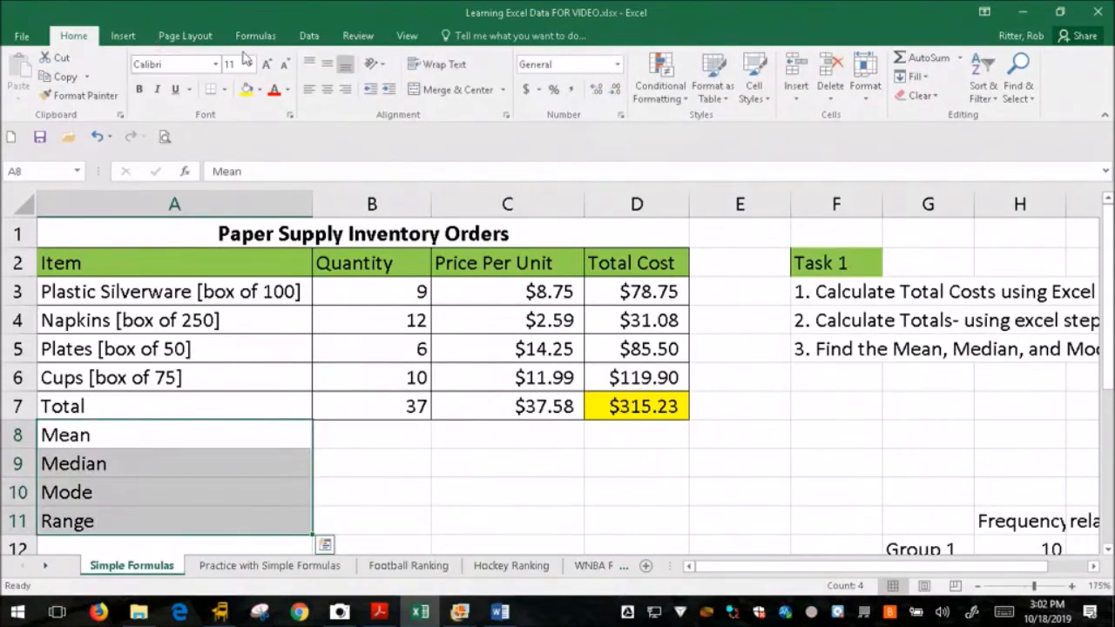
{"action": "left_click", "coordinate": [258, 89]}
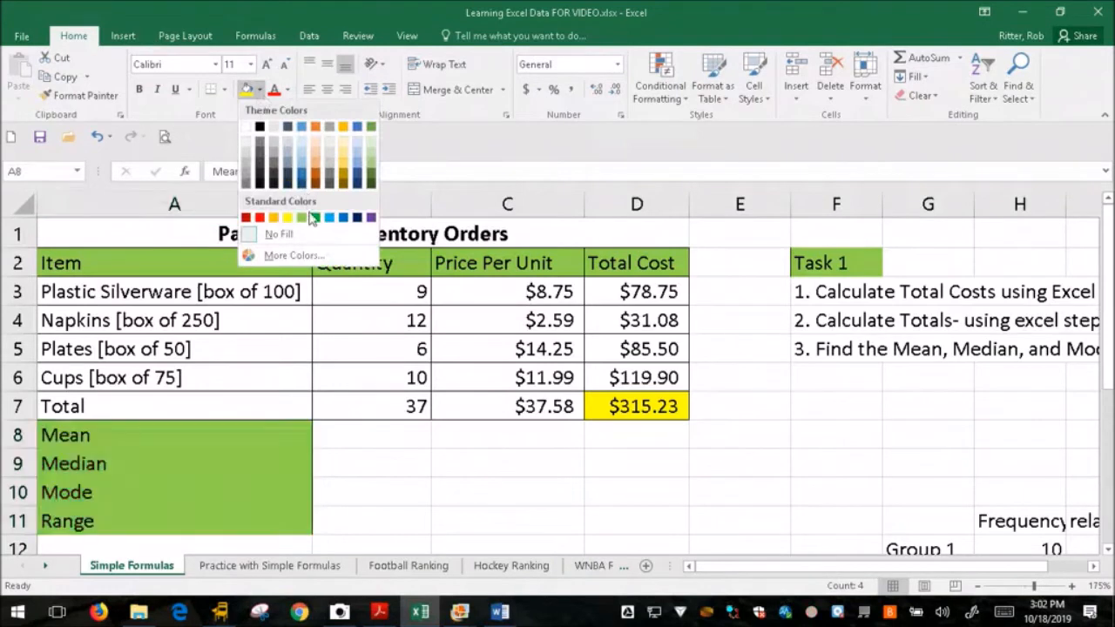
{"action": "left_click", "coordinate": [346, 171]}
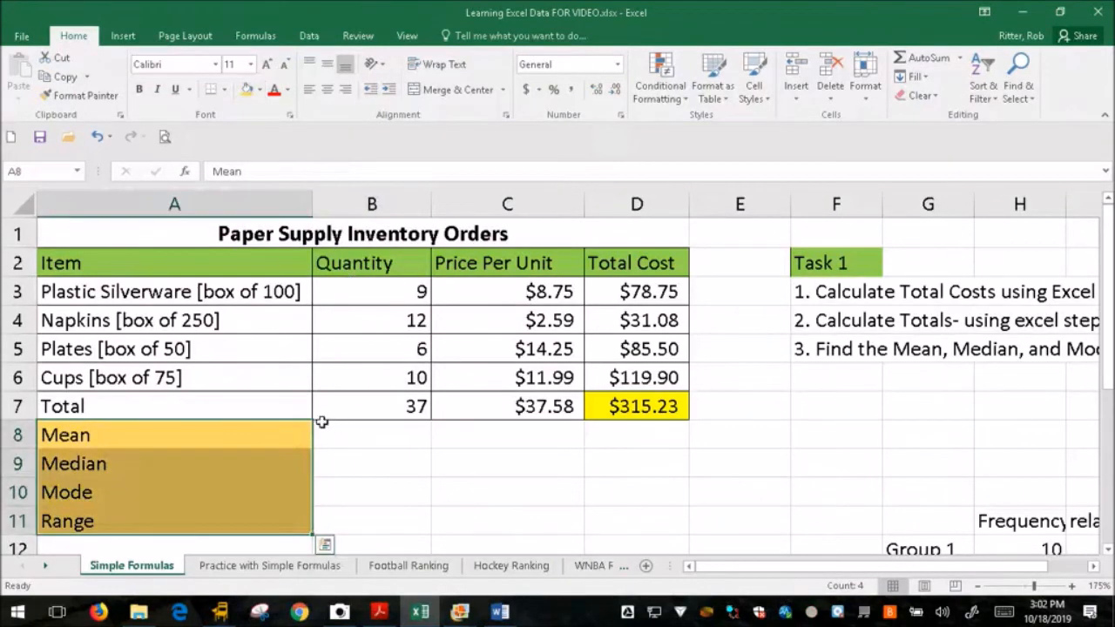
Apply all borders to the range A8:D11 to extend the table grid around the new statistics rows
{"action": "left_click", "coordinate": [282, 444]}
{"action": "left_click_drag", "start_coordinate": [287, 436], "coordinate": [611, 535]}
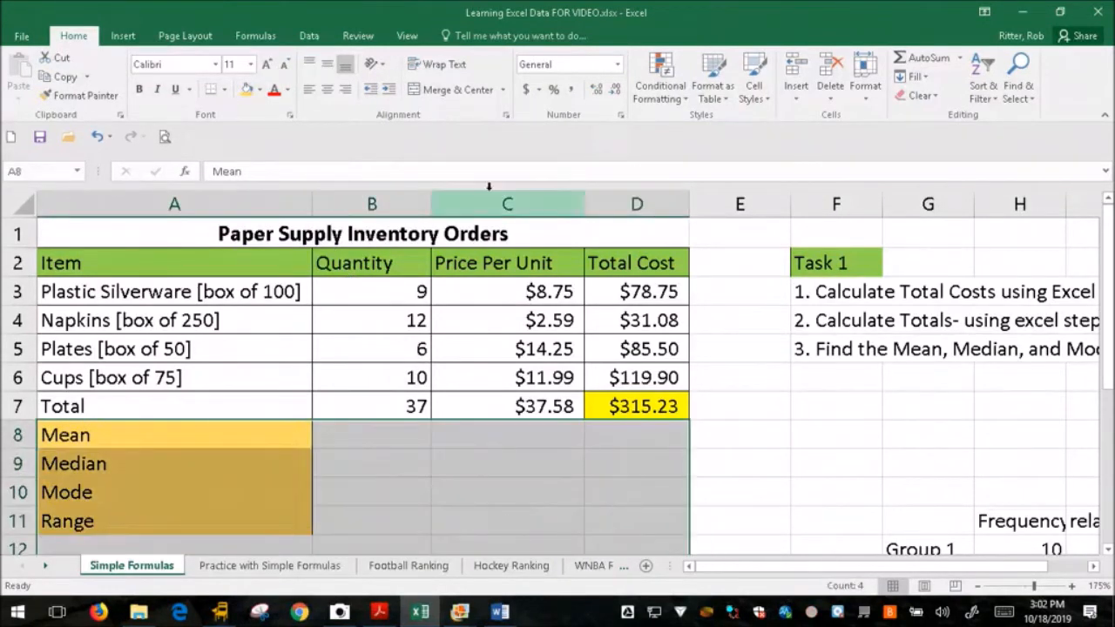
{"action": "left_click_drag", "start_coordinate": [259, 438], "coordinate": [607, 520]}
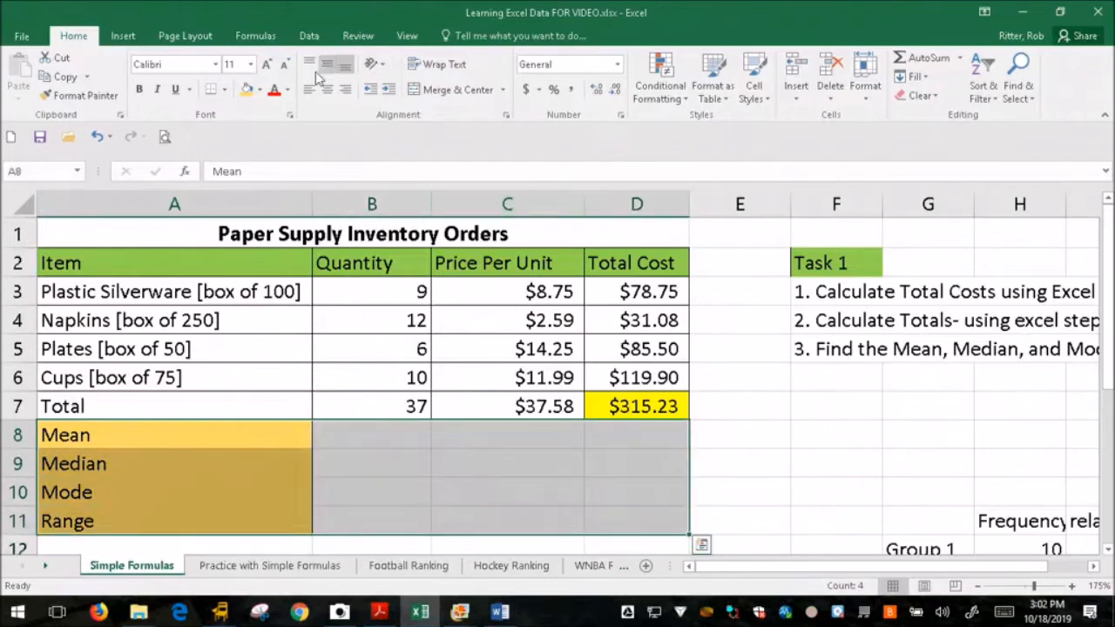
{"action": "left_click", "coordinate": [226, 89]}
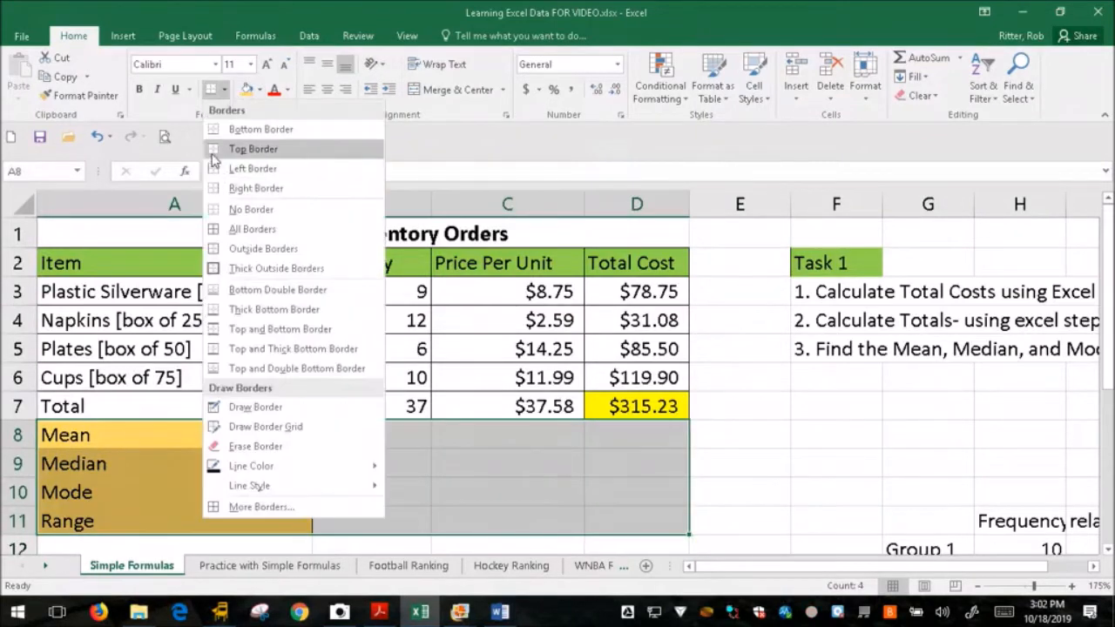
{"action": "left_click", "coordinate": [249, 227]}
{"action": "left_click_drag", "start_coordinate": [373, 473], "coordinate": [357, 484]}
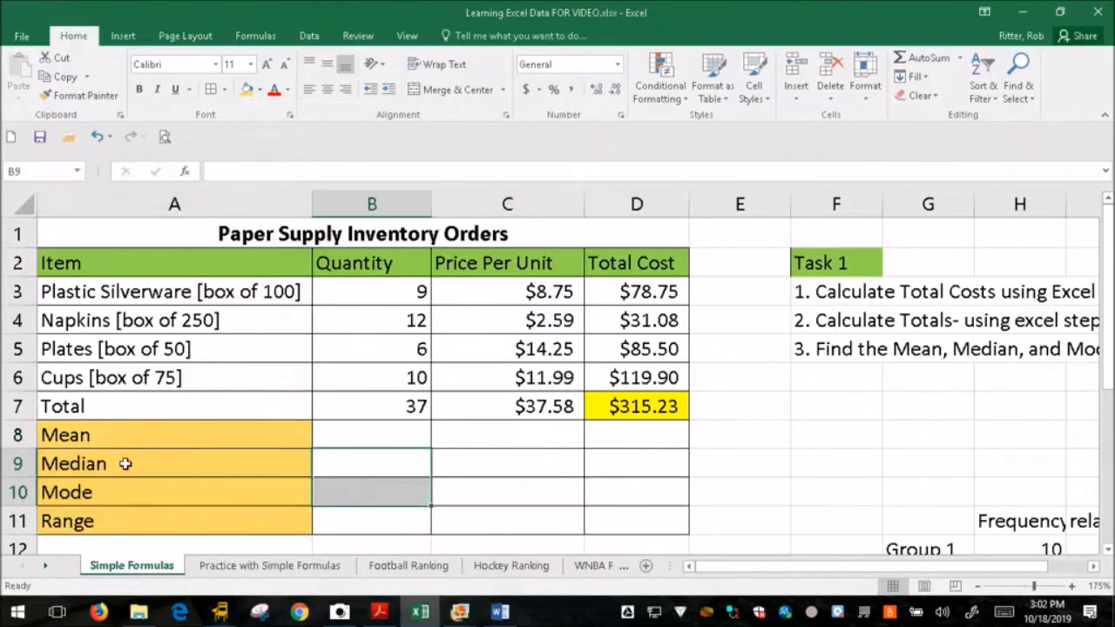
Review the Quantity data and the tasks on the Hockey Ranking, WNBA Ranking, Women's Soccer and A2surveyData sheets, and return to Simple Formulas
{"action": "left_click", "coordinate": [356, 427]}
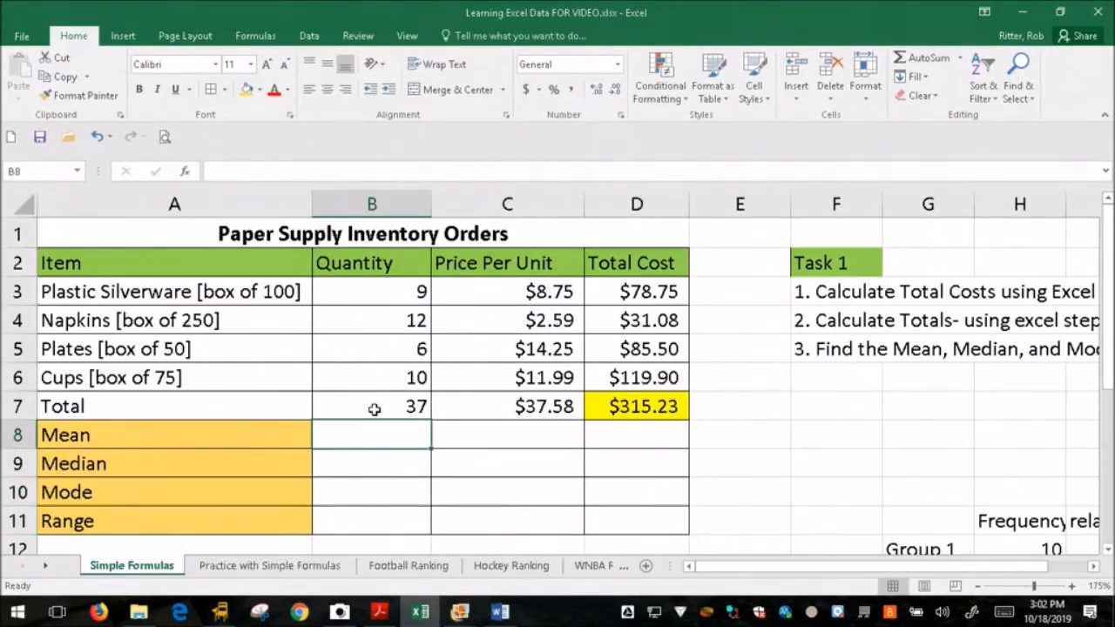
{"action": "left_click_drag", "start_coordinate": [391, 291], "coordinate": [386, 410]}
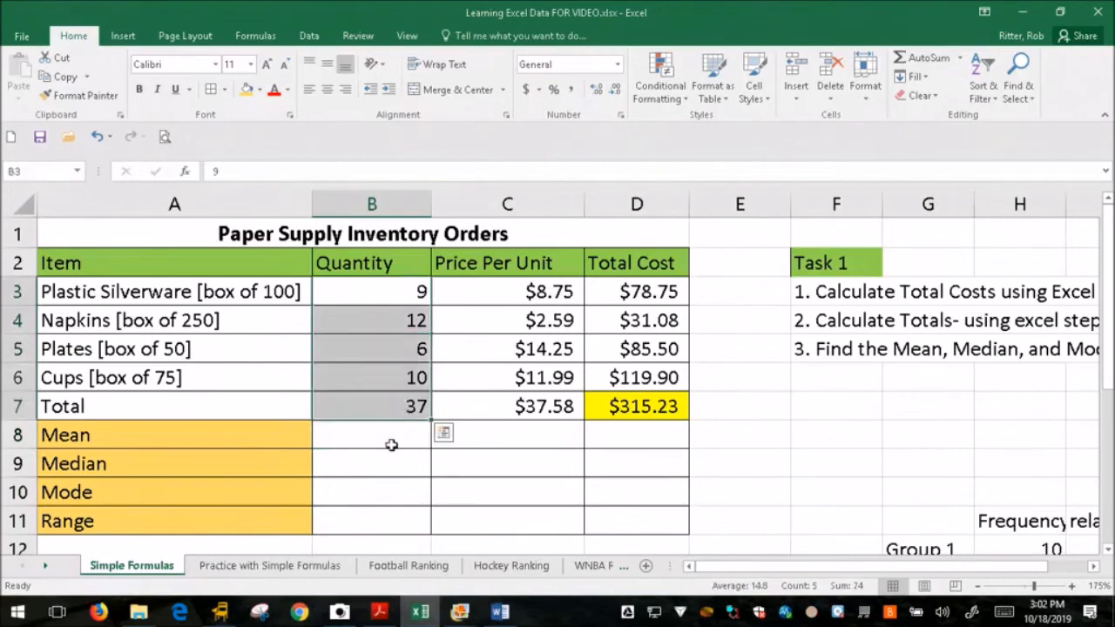
{"action": "left_click", "coordinate": [387, 435]}
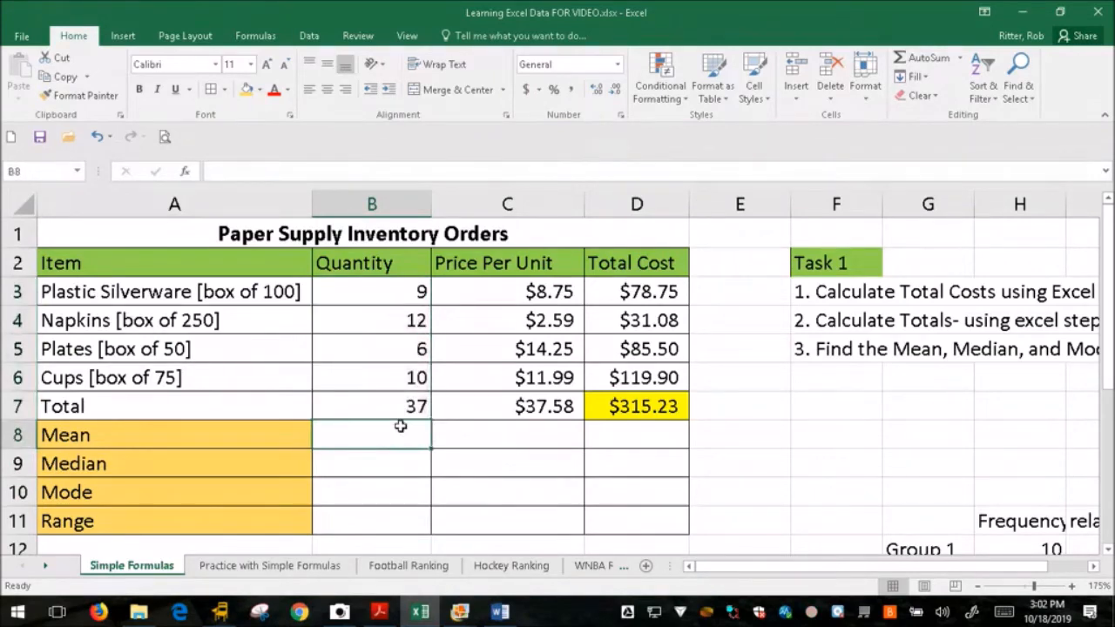
{"action": "left_click", "coordinate": [389, 568]}
{"action": "left_click", "coordinate": [506, 567]}
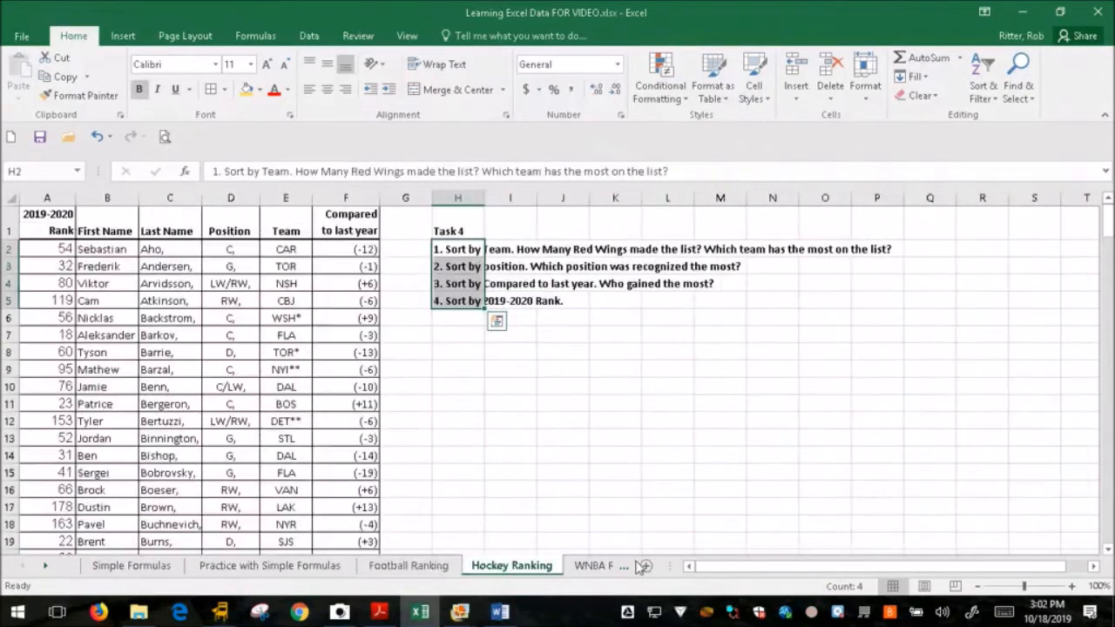
{"action": "left_click", "coordinate": [595, 568]}
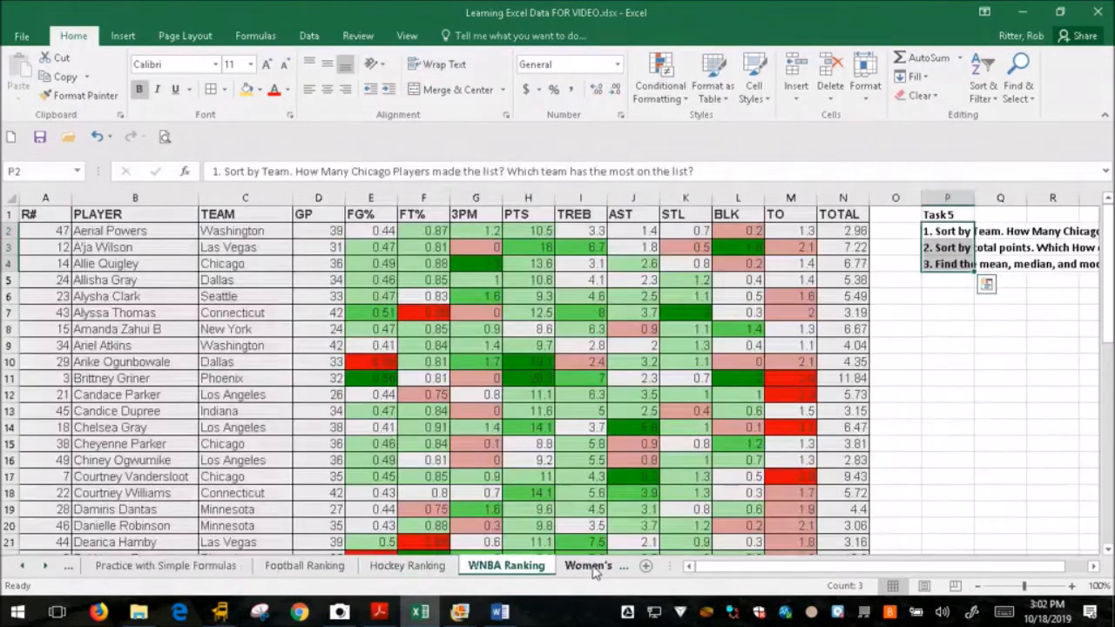
{"action": "left_click", "coordinate": [577, 567]}
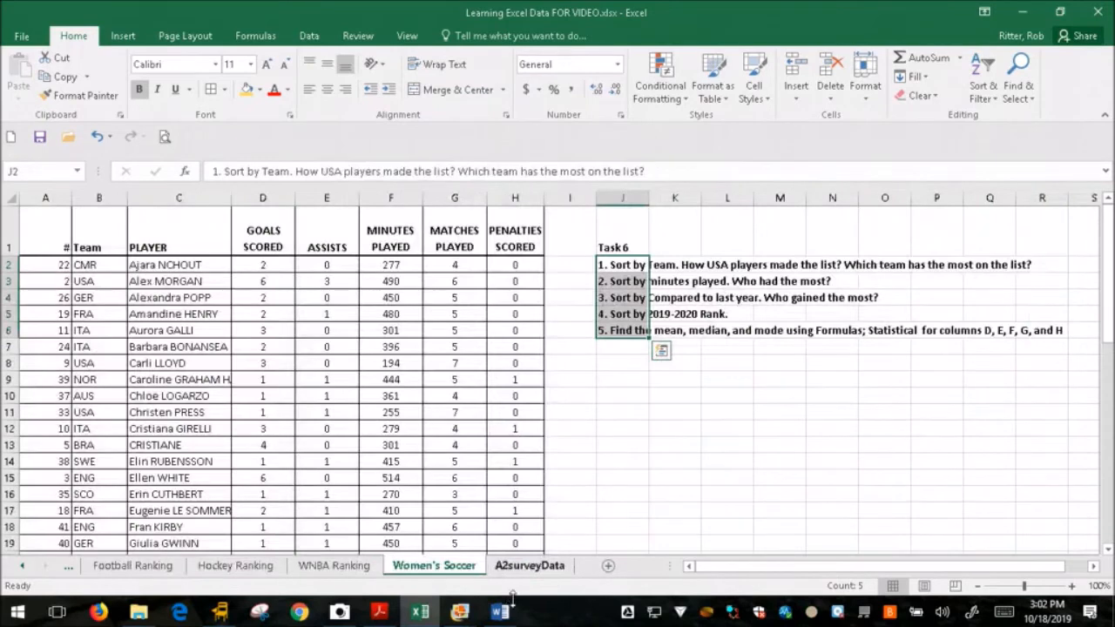
{"action": "left_click", "coordinate": [512, 567]}
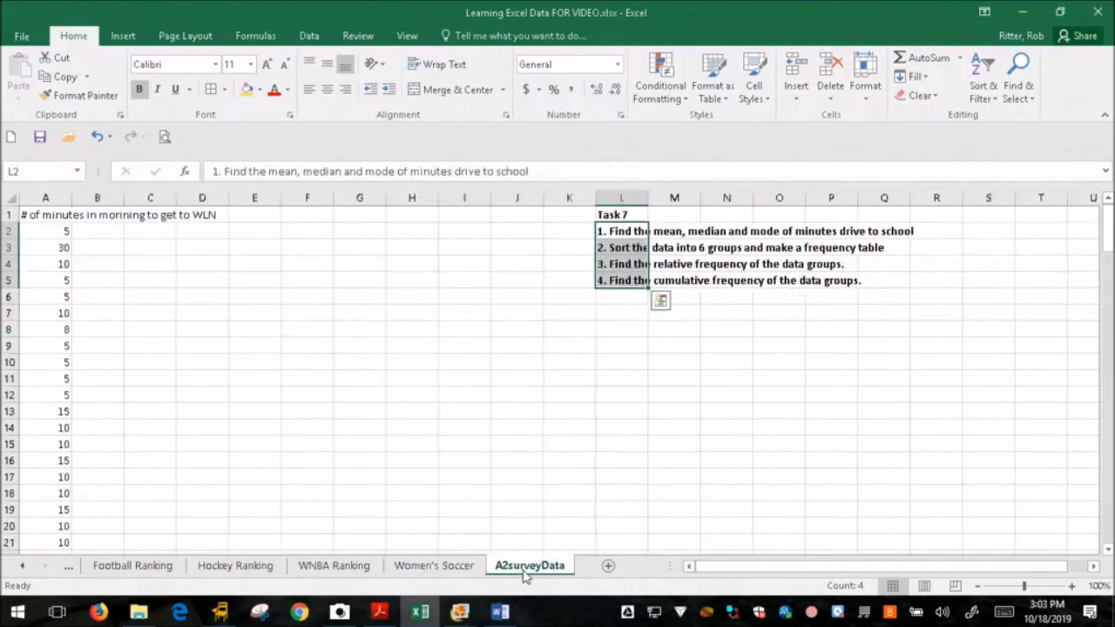
{"action": "left_click", "coordinate": [70, 568]}
{"action": "left_click", "coordinate": [70, 568]}
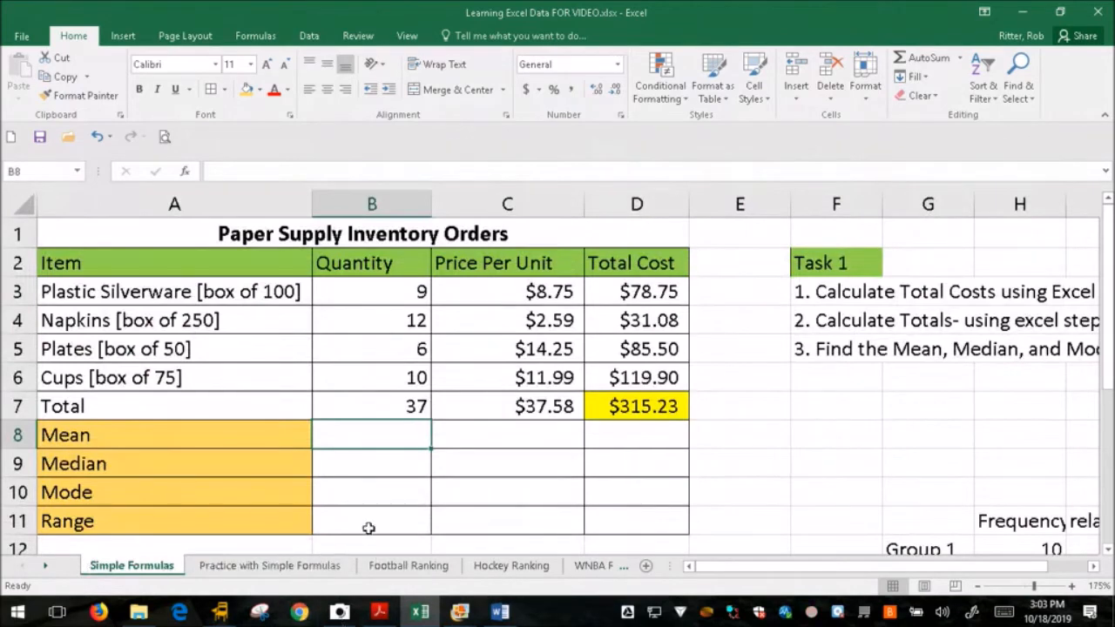
Insert the statistical AVERAGE function in cell B8 for the Quantity mean, moving its arguments dialog clear of the table
{"action": "left_click_drag", "start_coordinate": [387, 304], "coordinate": [381, 403]}
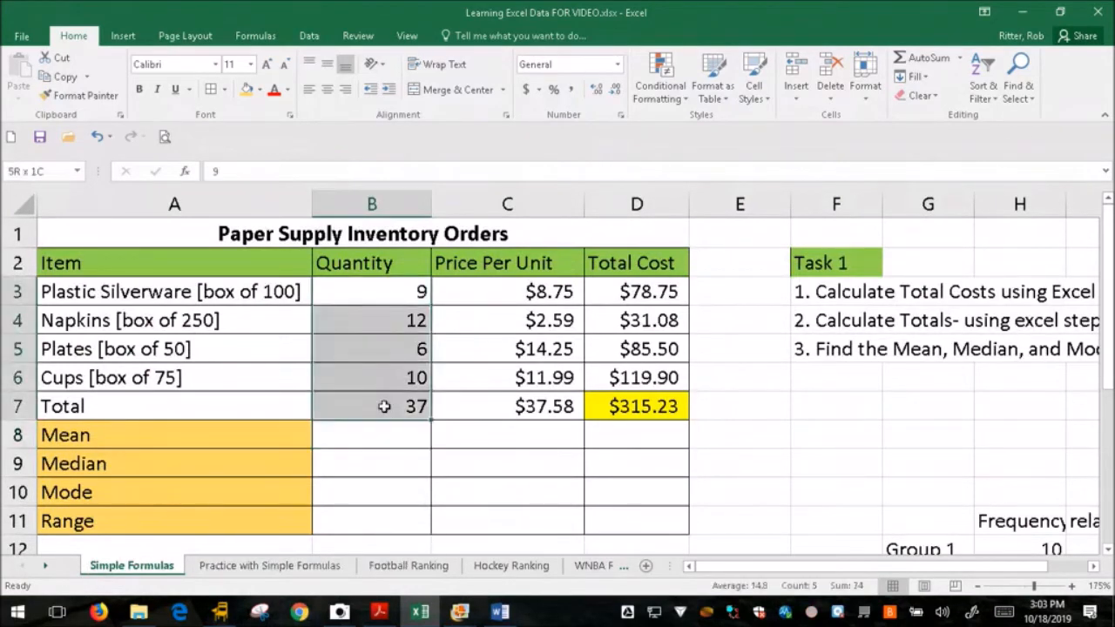
{"action": "left_click", "coordinate": [384, 444]}
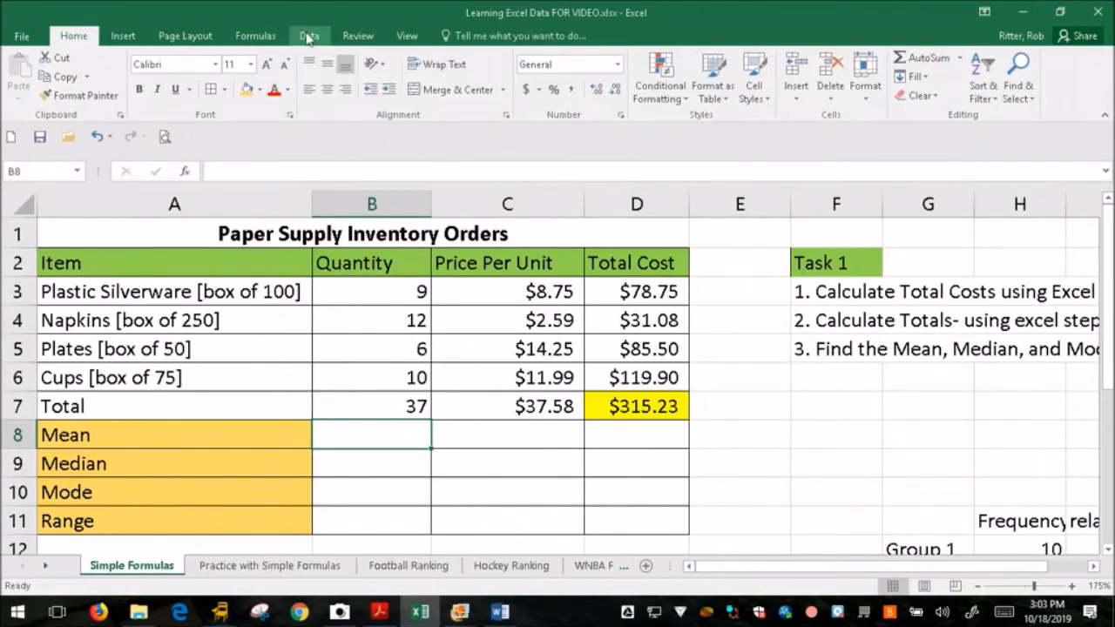
{"action": "left_click", "coordinate": [263, 39]}
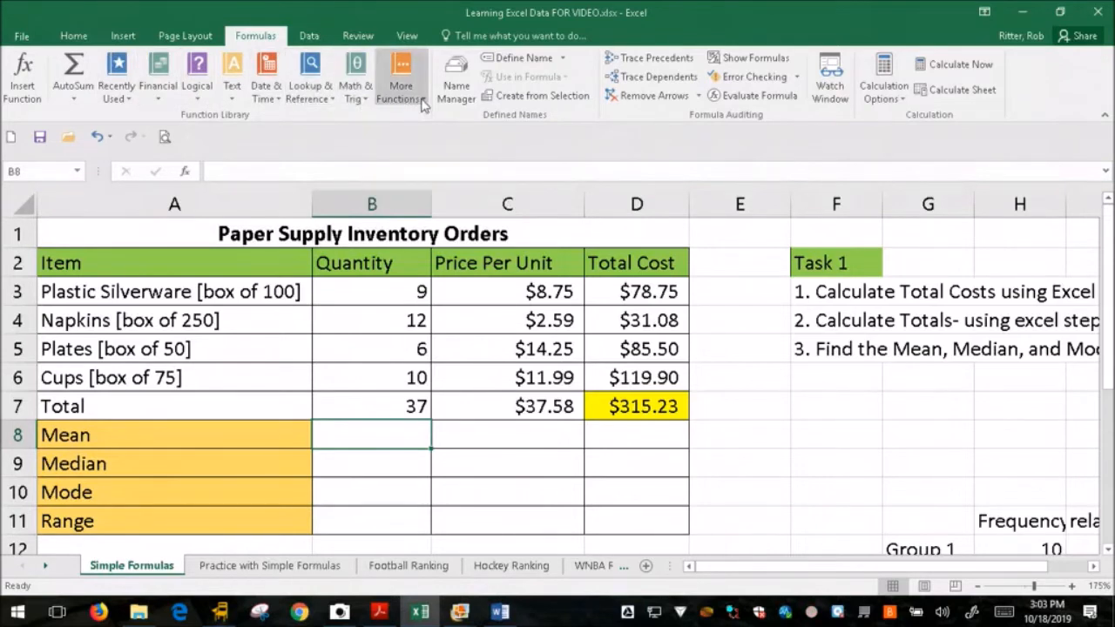
{"action": "left_click", "coordinate": [421, 100]}
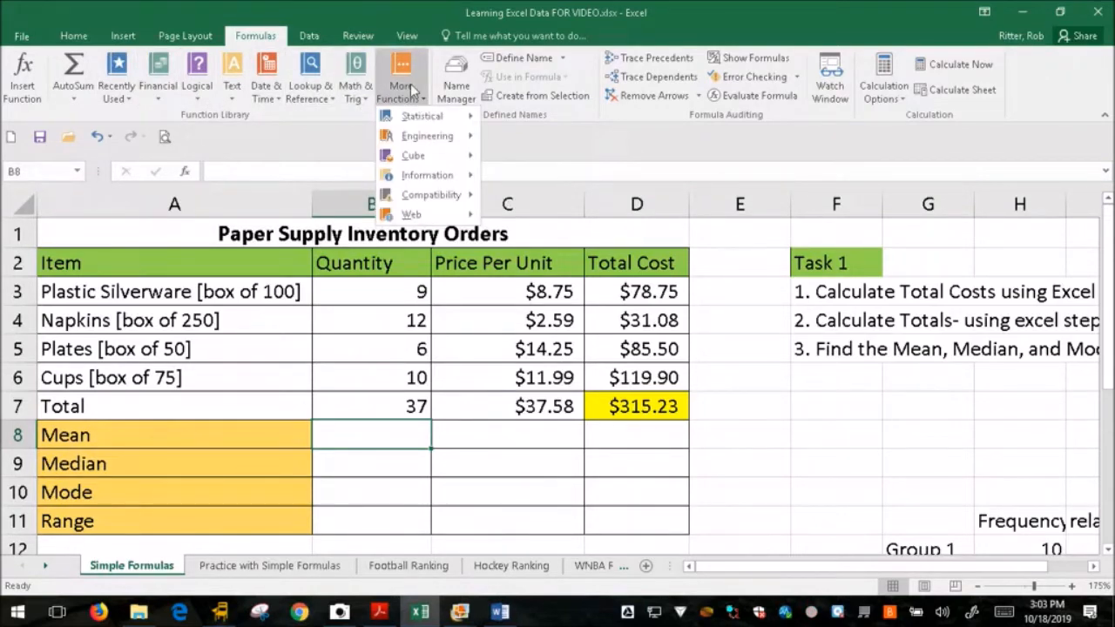
{"action": "mouse_move", "coordinate": [478, 120]}
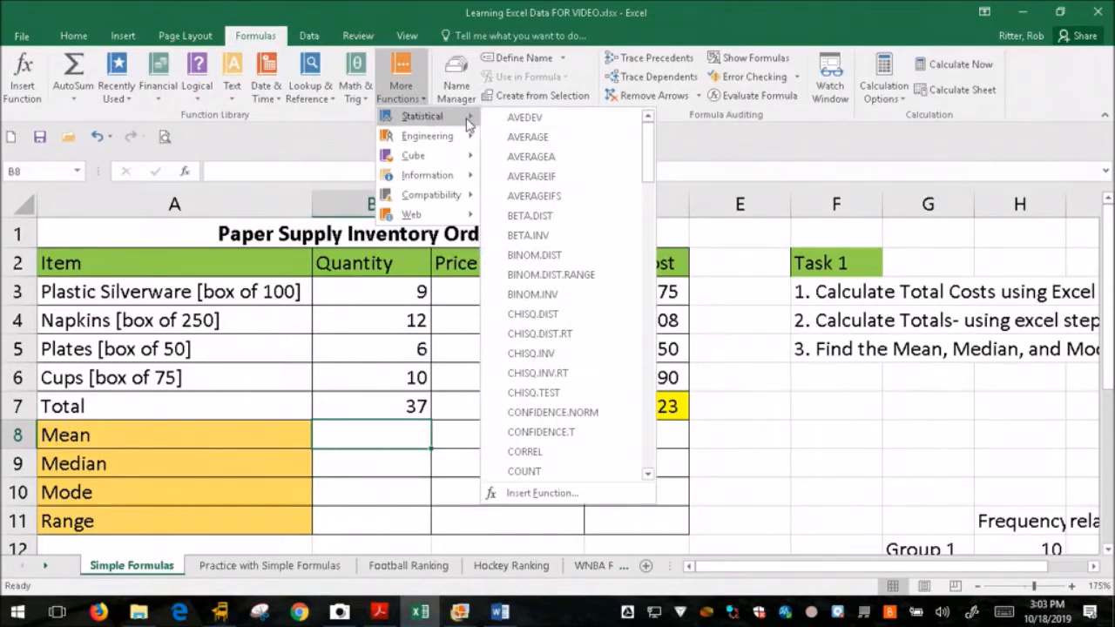
{"action": "left_click", "coordinate": [557, 139]}
{"action": "left_click_drag", "start_coordinate": [482, 167], "coordinate": [802, 84]}
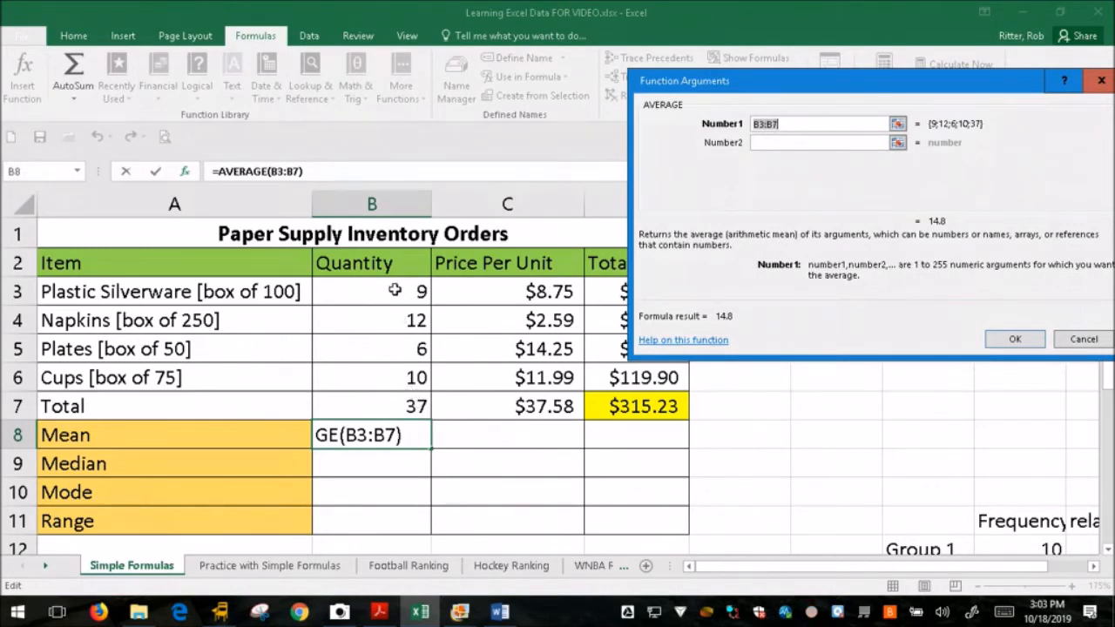
Set the AVERAGE argument to B3:B6, leaving out the Total row, and accept the formula
{"action": "left_click_drag", "start_coordinate": [395, 290], "coordinate": [396, 368]}
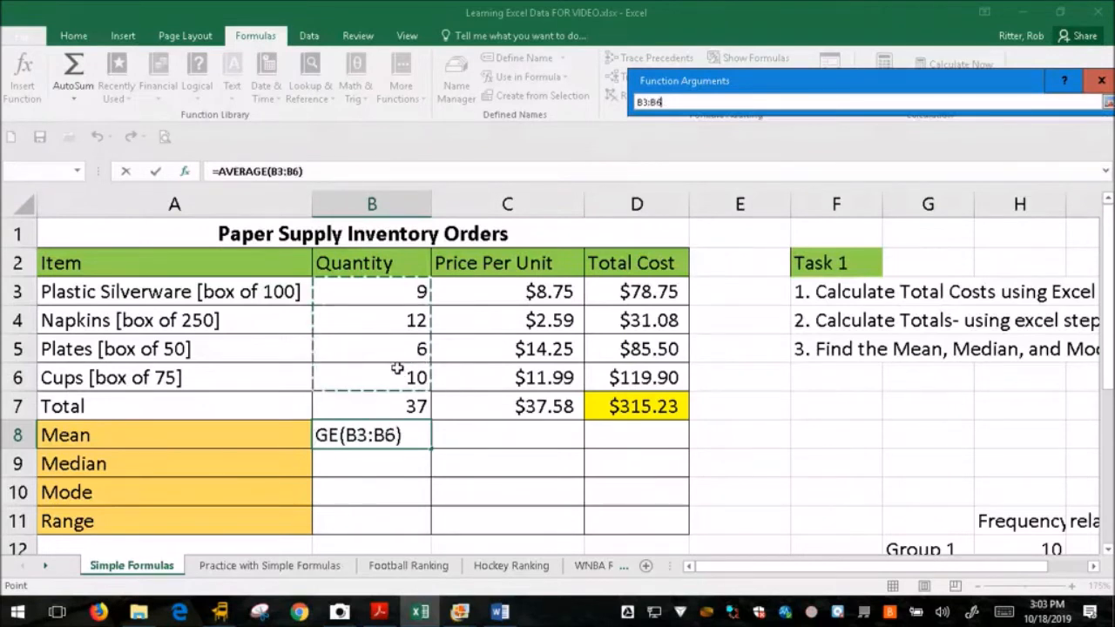
{"action": "left_click_drag", "start_coordinate": [393, 295], "coordinate": [401, 387]}
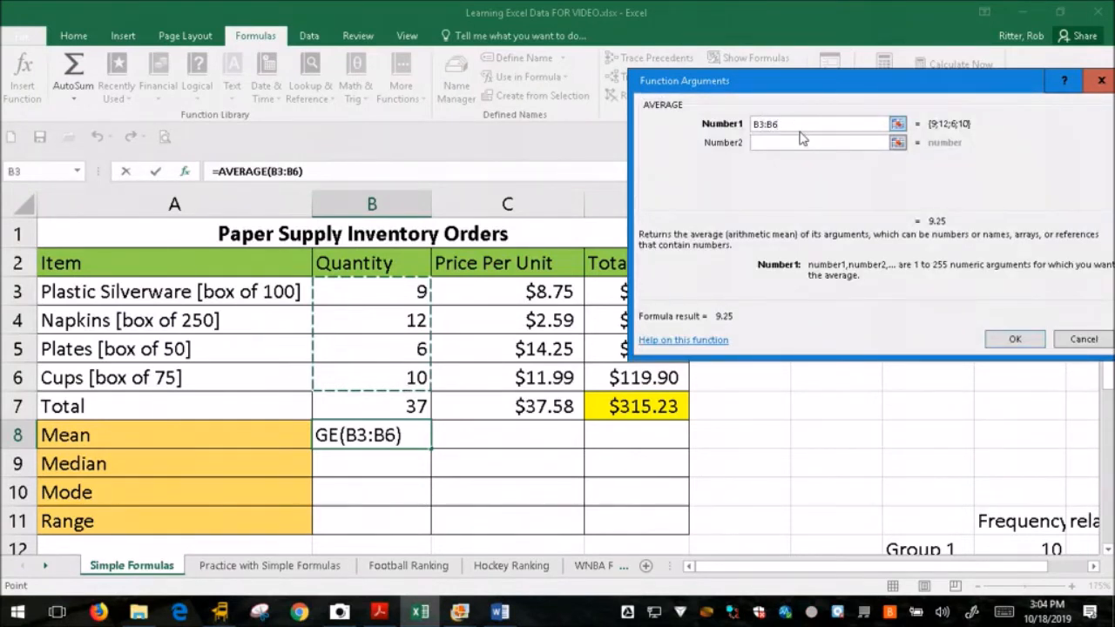
{"action": "key", "text": "shift+Left"}
{"action": "key", "text": "Left"}
{"action": "key", "text": "Right"}
{"action": "key", "text": "BackSpace"}
{"action": "type", "text": "B"}
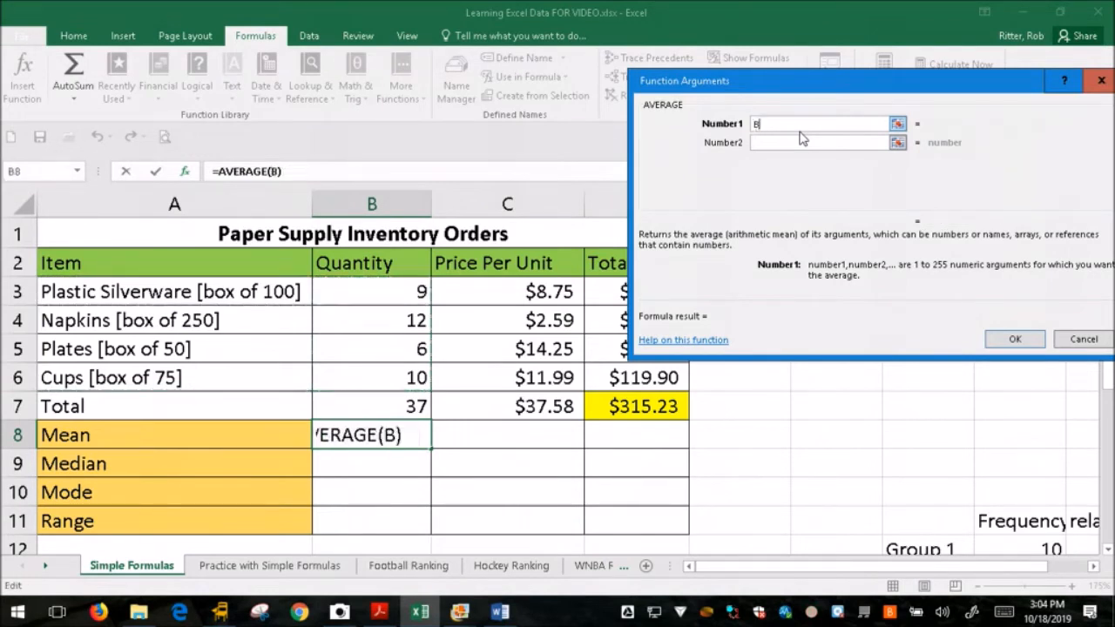
{"action": "type", "text": "3:"}
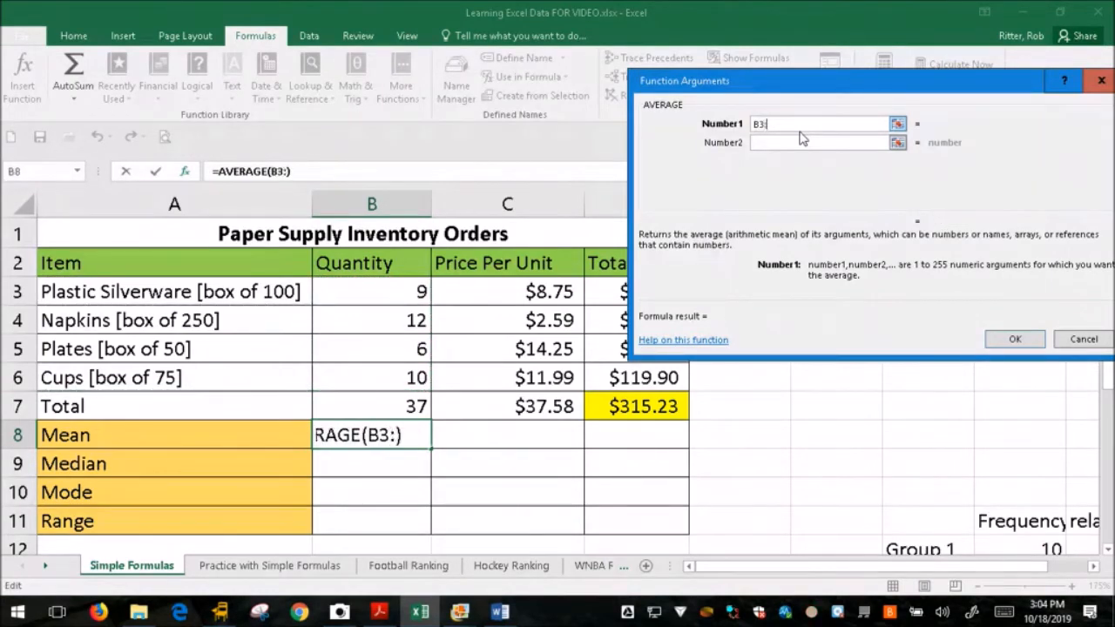
{"action": "type", "text": "B6"}
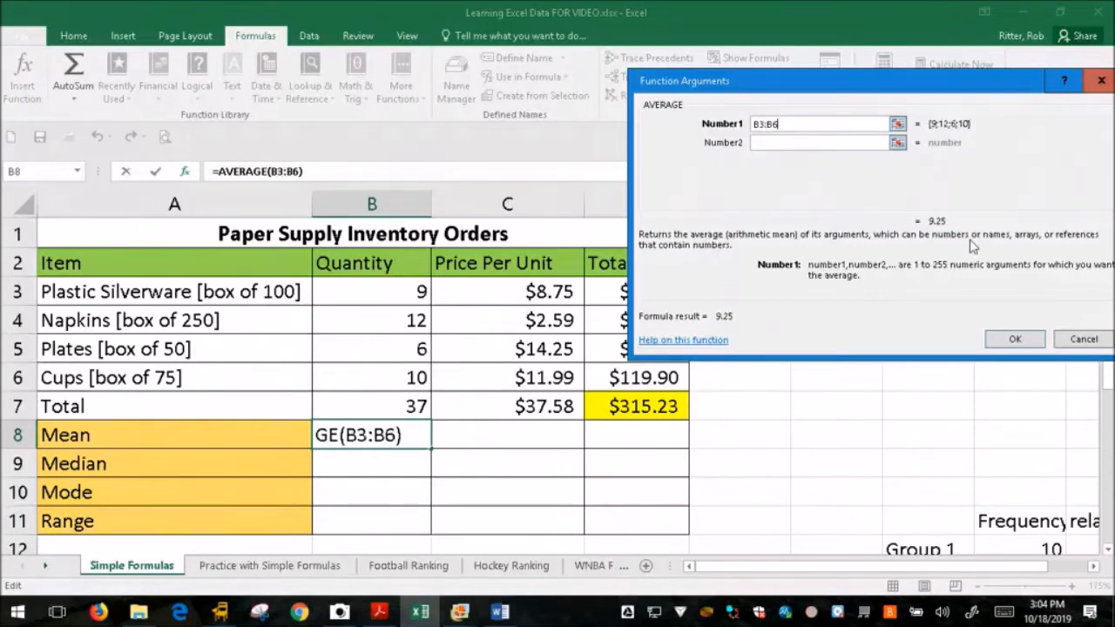
{"action": "left_click", "coordinate": [1010, 340]}
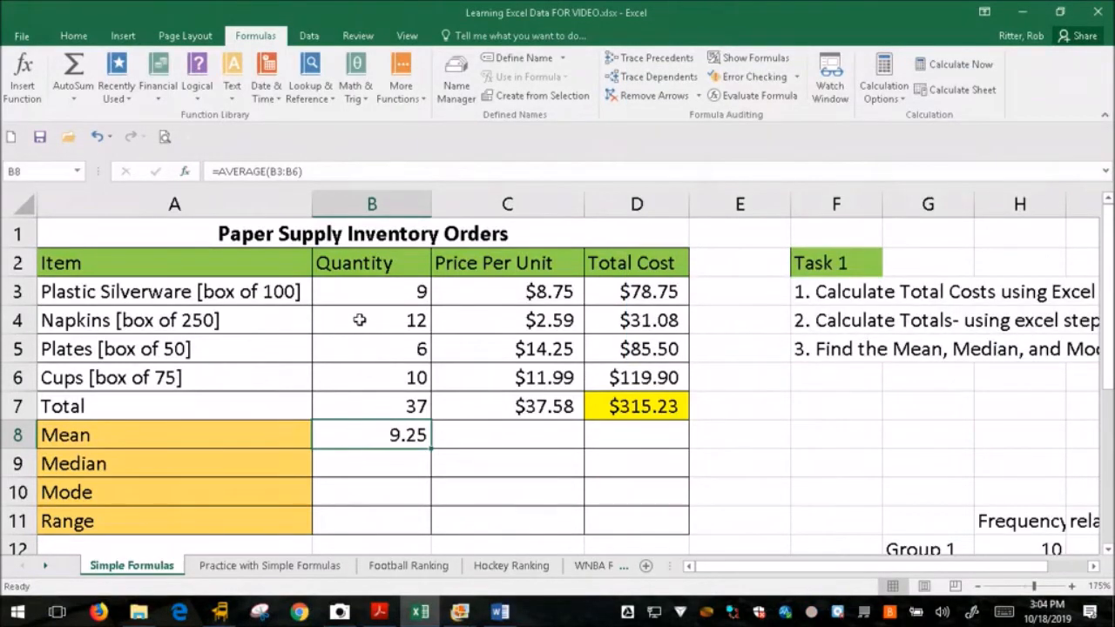
Fill the Quantity values B3:B6 and the mean cell B8 with the same gold color as the Mean label
{"action": "left_click_drag", "start_coordinate": [364, 294], "coordinate": [389, 381]}
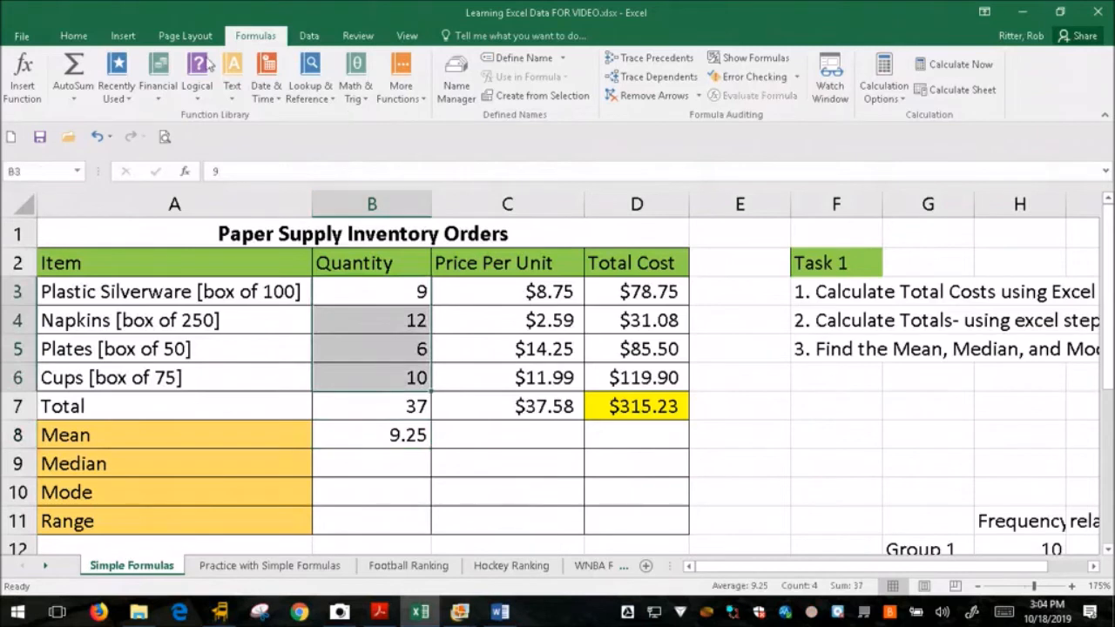
{"action": "left_click", "coordinate": [74, 36]}
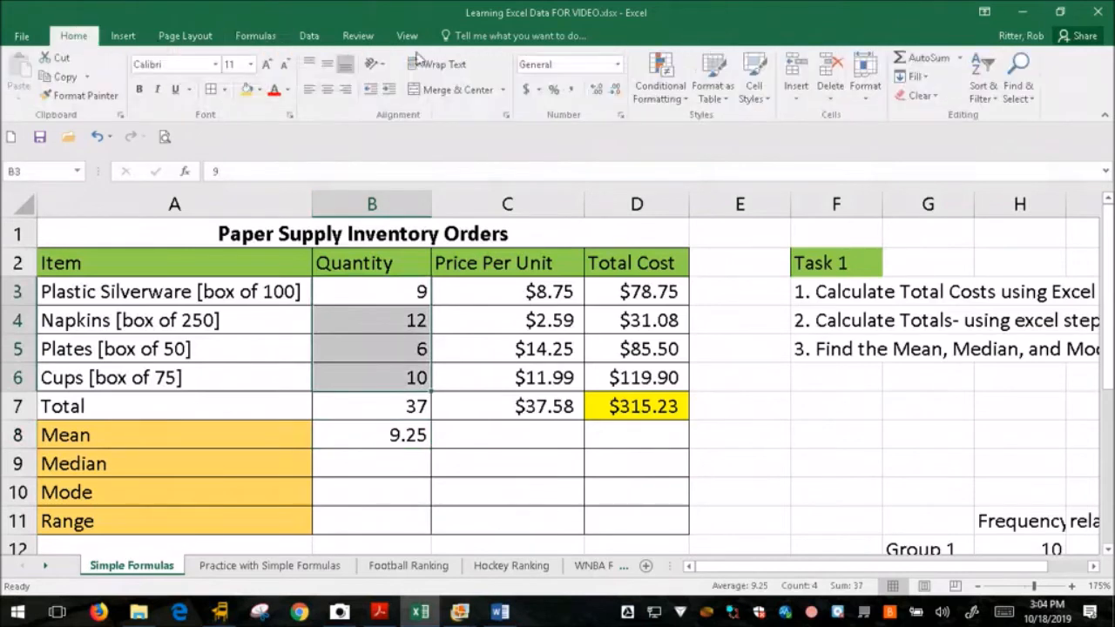
{"action": "left_click", "coordinate": [246, 89]}
{"action": "left_click", "coordinate": [384, 436]}
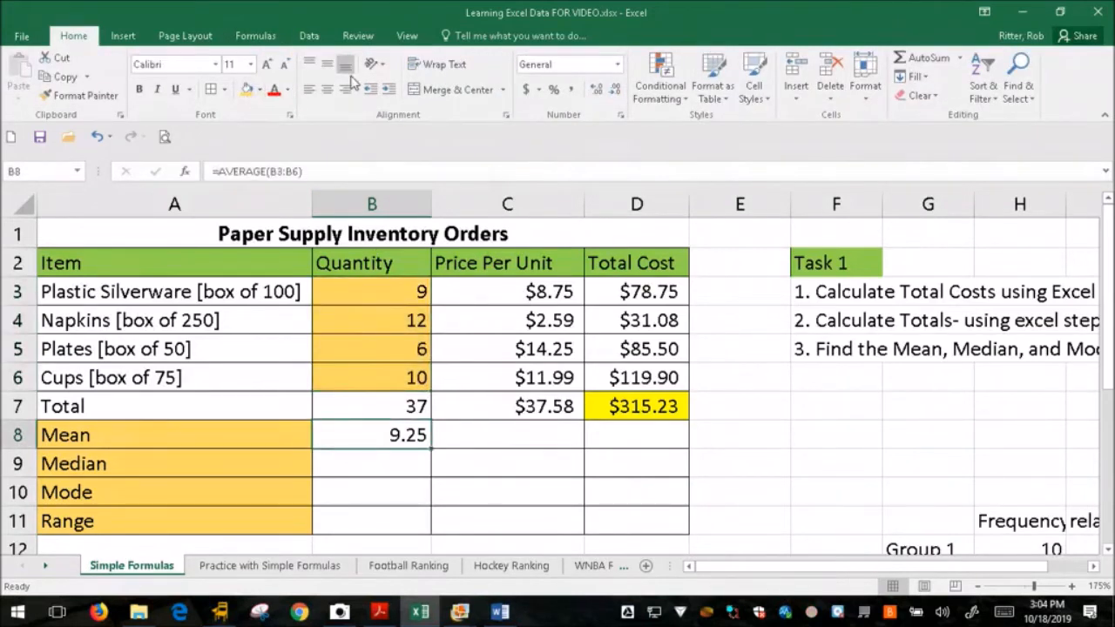
{"action": "left_click", "coordinate": [247, 90]}
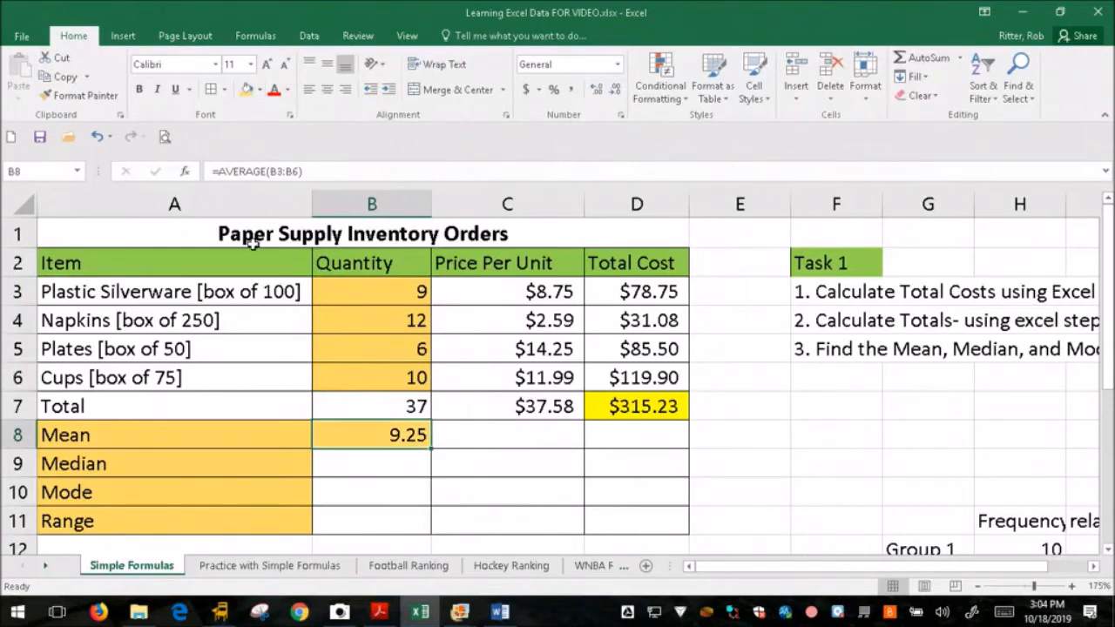
Try a standard light green fill on the Median label cell A9, and undo it
{"action": "left_click", "coordinate": [210, 465]}
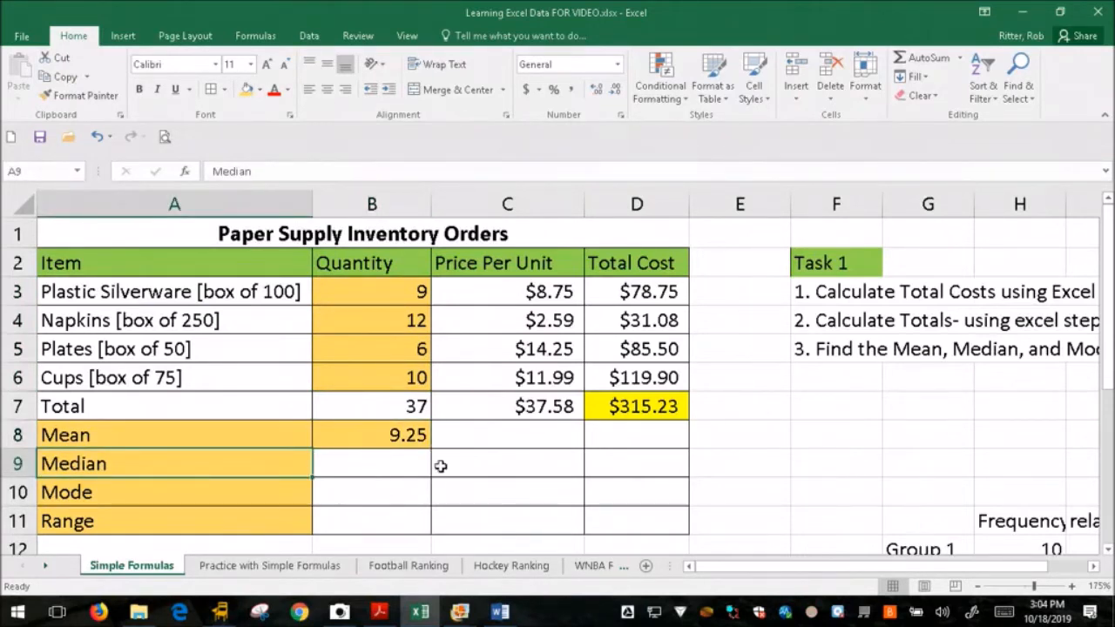
{"action": "left_click", "coordinate": [222, 437]}
{"action": "left_click", "coordinate": [257, 464]}
{"action": "left_click", "coordinate": [258, 89]}
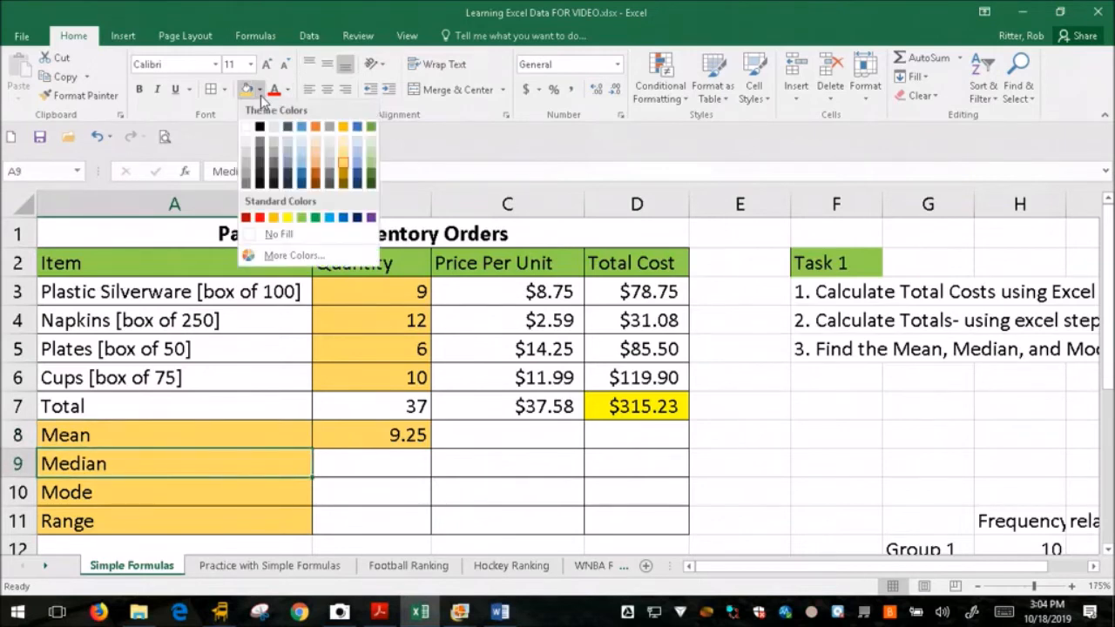
{"action": "left_click", "coordinate": [302, 218]}
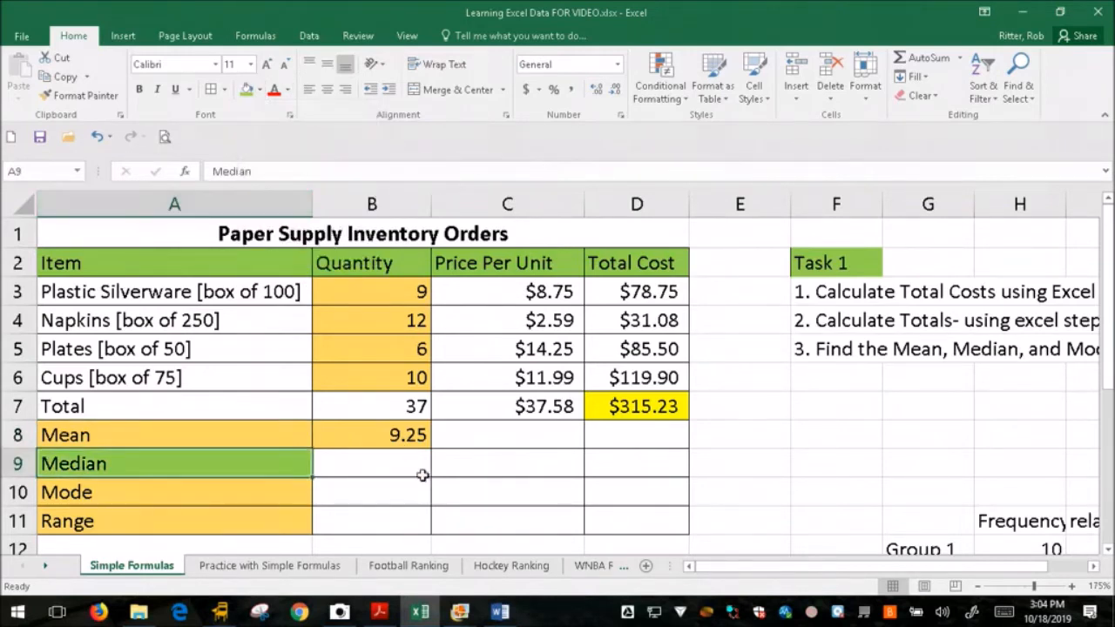
{"action": "left_click", "coordinate": [99, 139]}
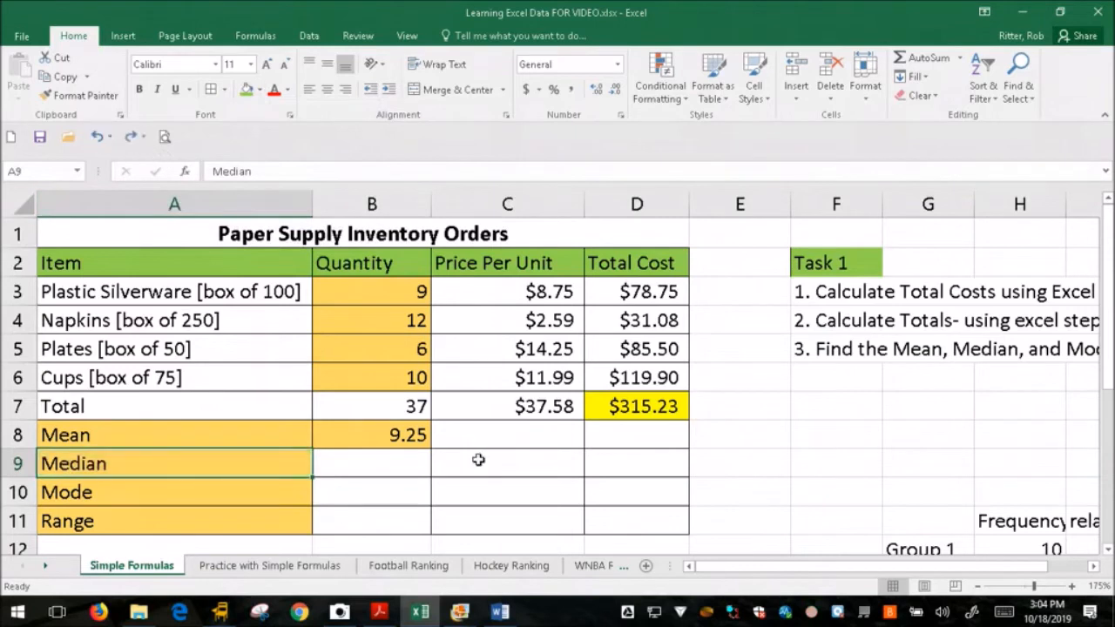
Insert the statistical MEDIAN function in cell B9 for the Quantity column
{"action": "left_click", "coordinate": [386, 463]}
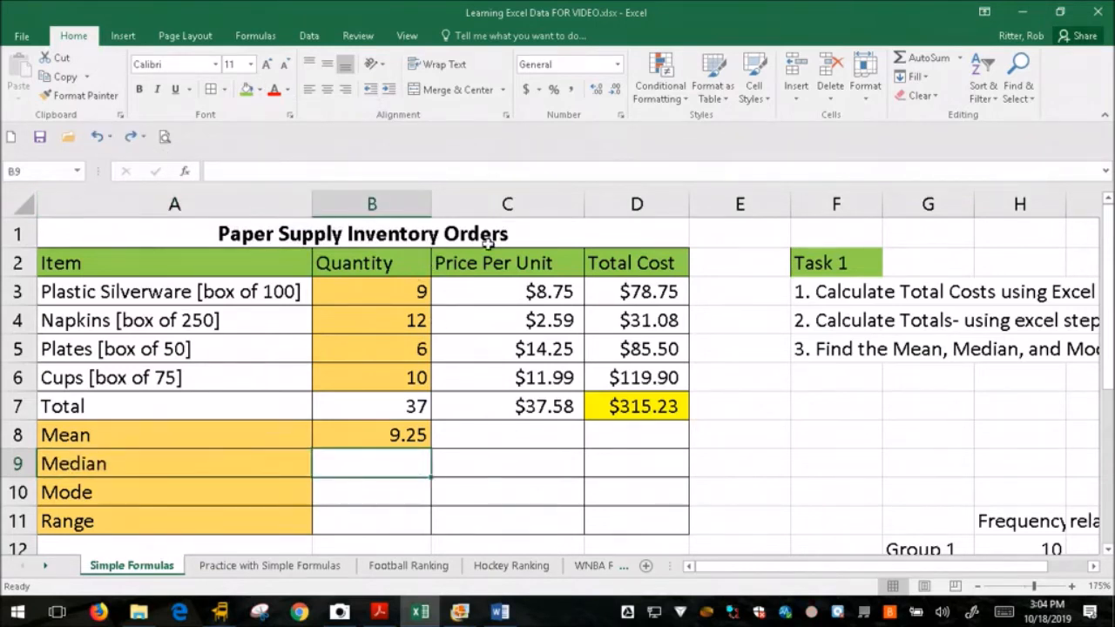
{"action": "left_click", "coordinate": [250, 36]}
{"action": "double_click", "coordinate": [396, 471]}
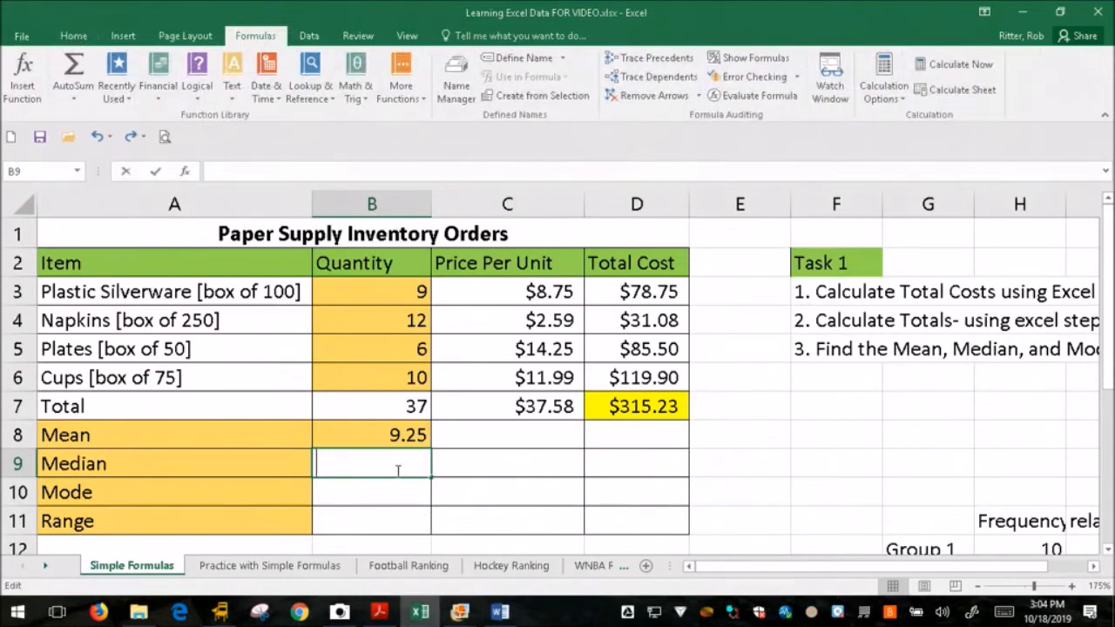
{"action": "key", "text": "Escape"}
{"action": "left_click", "coordinate": [436, 454]}
{"action": "left_click", "coordinate": [416, 455]}
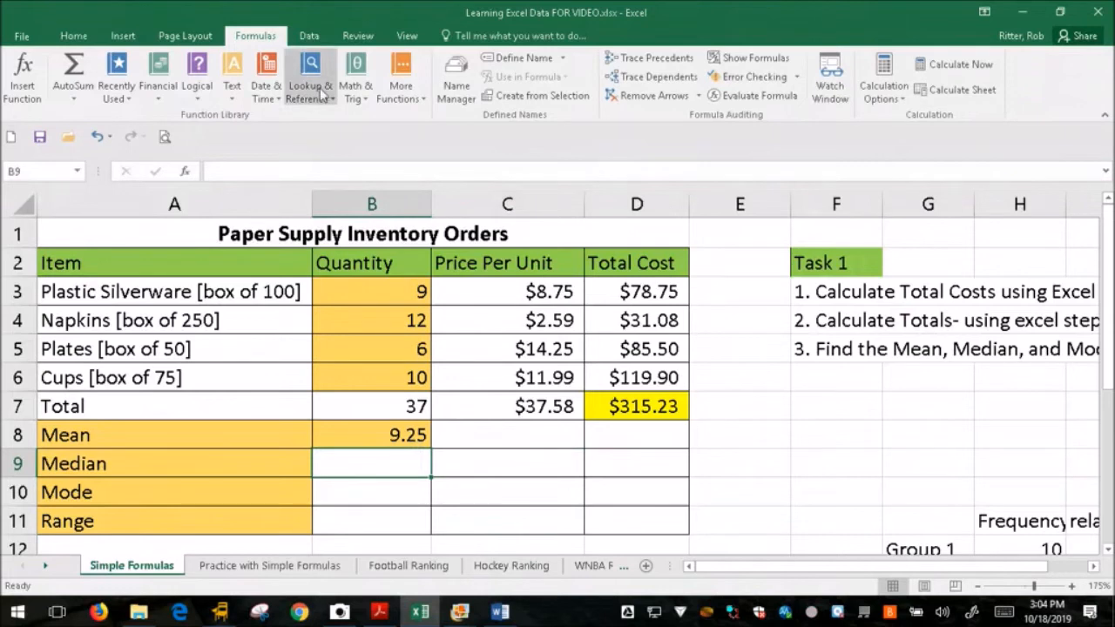
{"action": "left_click", "coordinate": [411, 102]}
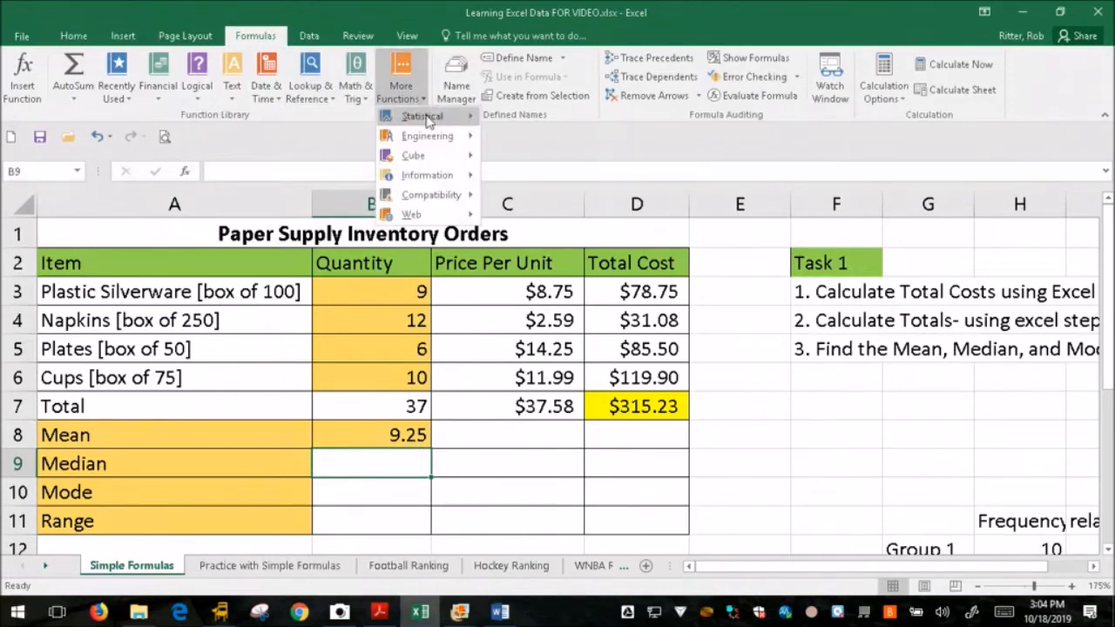
{"action": "mouse_move", "coordinate": [427, 117]}
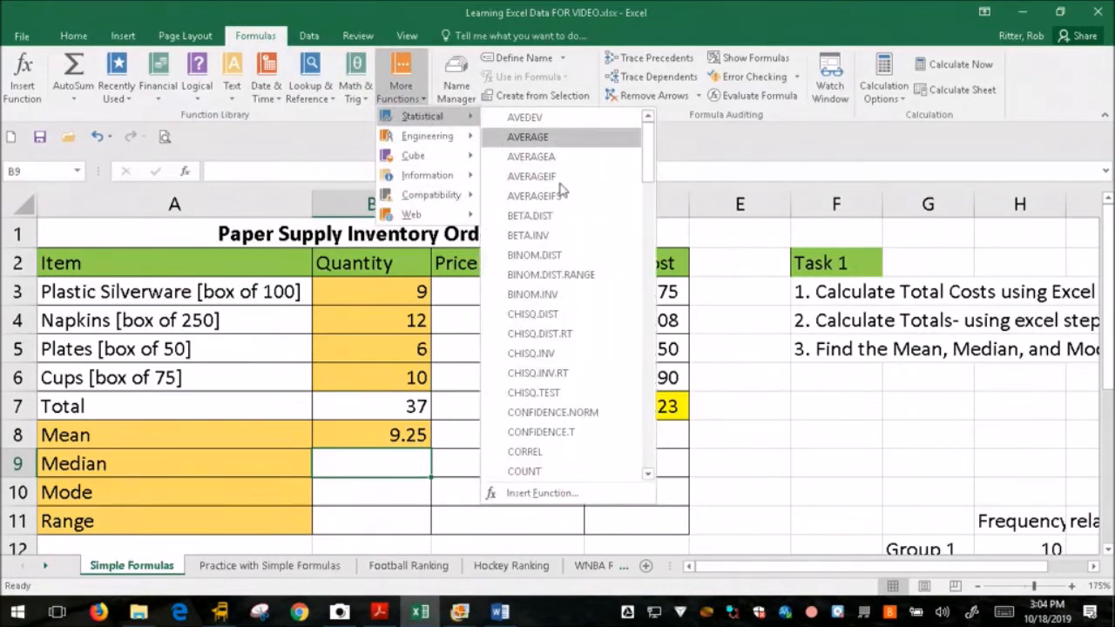
{"action": "scroll", "coordinate": [563, 369], "scroll_direction": "down", "scroll_amount": 4}
{"action": "scroll", "coordinate": [563, 369], "scroll_direction": "down", "scroll_amount": 12}
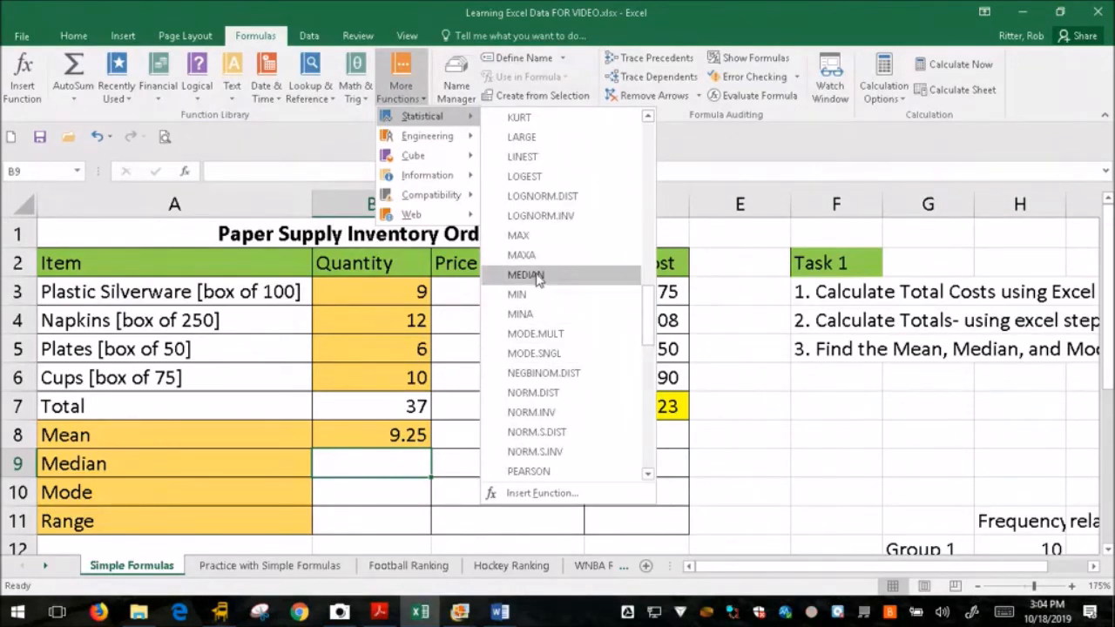
{"action": "left_click", "coordinate": [526, 275]}
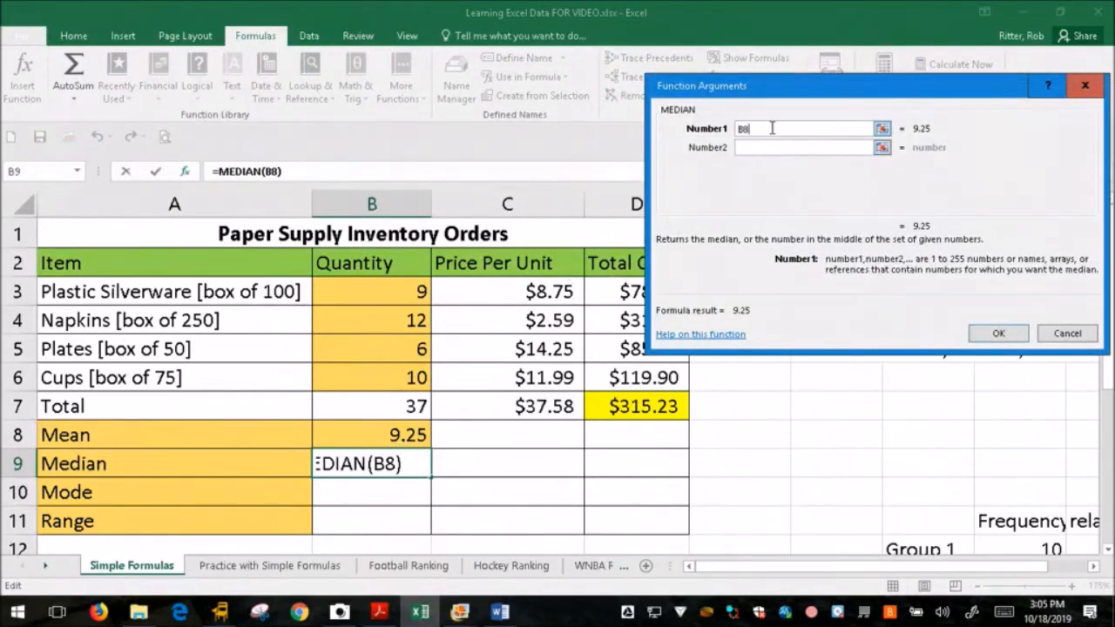
Set the MEDIAN argument to B3:B6, removing the duplicate range reference, and accept the formula
{"action": "key", "text": "BackSpace"}
{"action": "type", "text": "3:B6"}
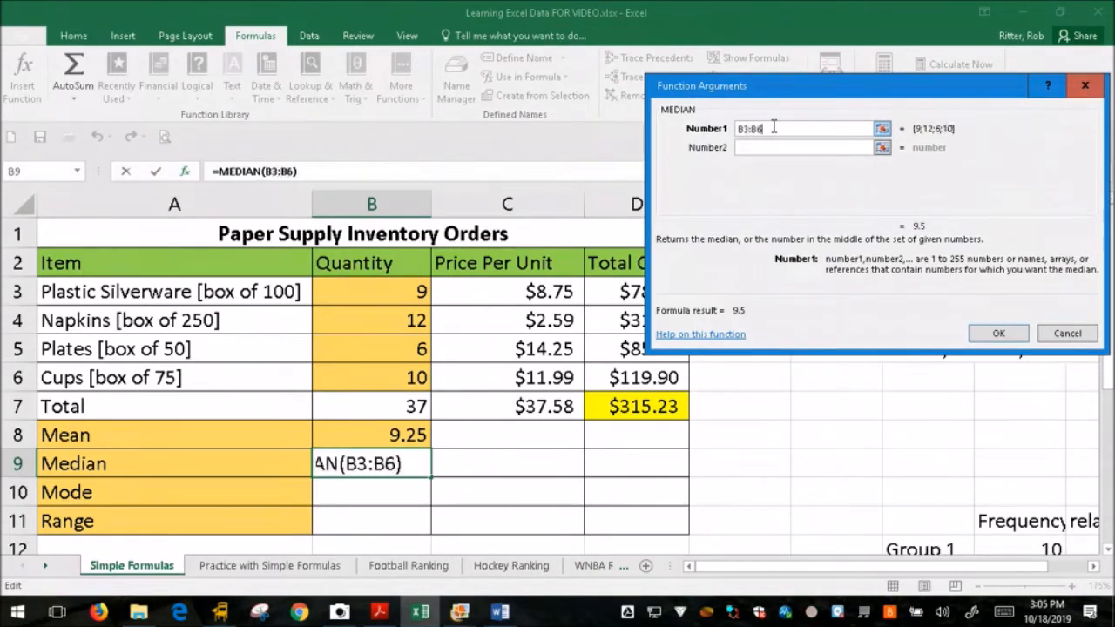
{"action": "left_click_drag", "start_coordinate": [372, 291], "coordinate": [388, 381]}
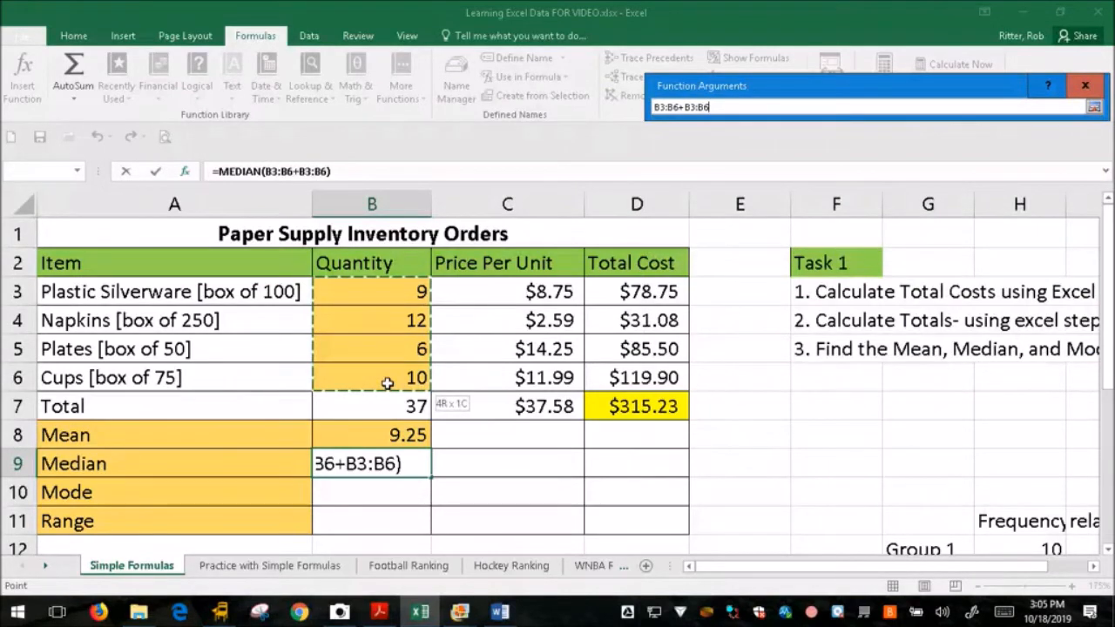
{"action": "left_click_drag", "start_coordinate": [388, 380], "coordinate": [388, 381]}
{"action": "key", "text": "BackSpace"}
{"action": "key", "text": "BackSpace"}
{"action": "key", "text": "BackSpace"}
{"action": "key", "text": "BackSpace"}
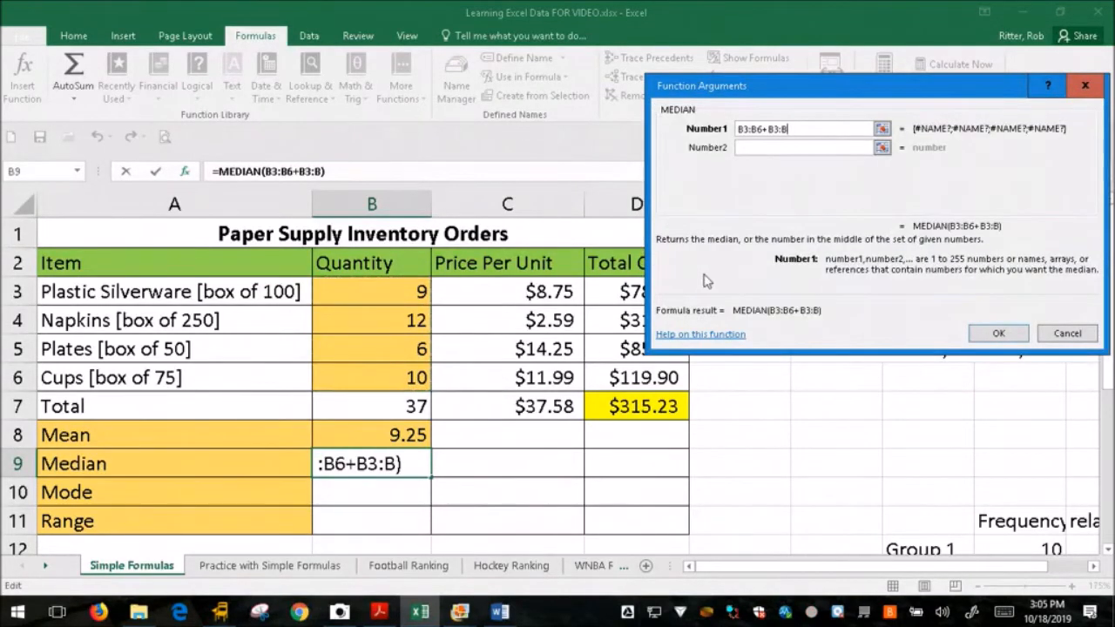
{"action": "key", "text": "BackSpace"}
{"action": "key", "text": "BackSpace"}
{"action": "left_click_drag", "start_coordinate": [771, 128], "coordinate": [726, 124]}
{"action": "key", "text": "Return"}
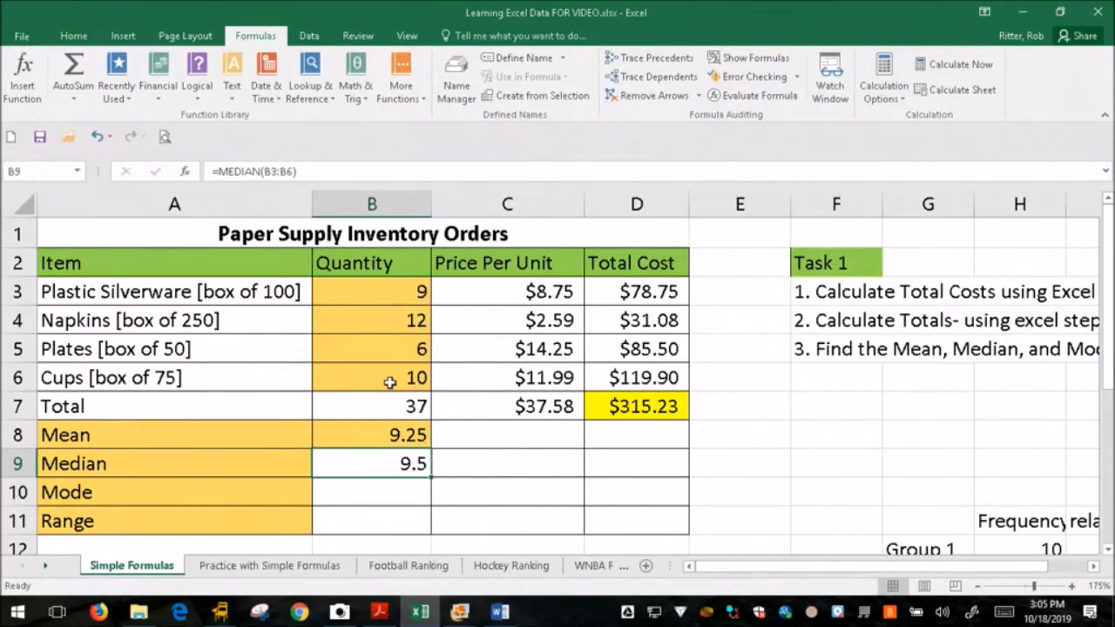
Insert the statistical MODE.SNGL function in cell B10 for the Quantity range B3:B6
{"action": "left_click", "coordinate": [405, 489]}
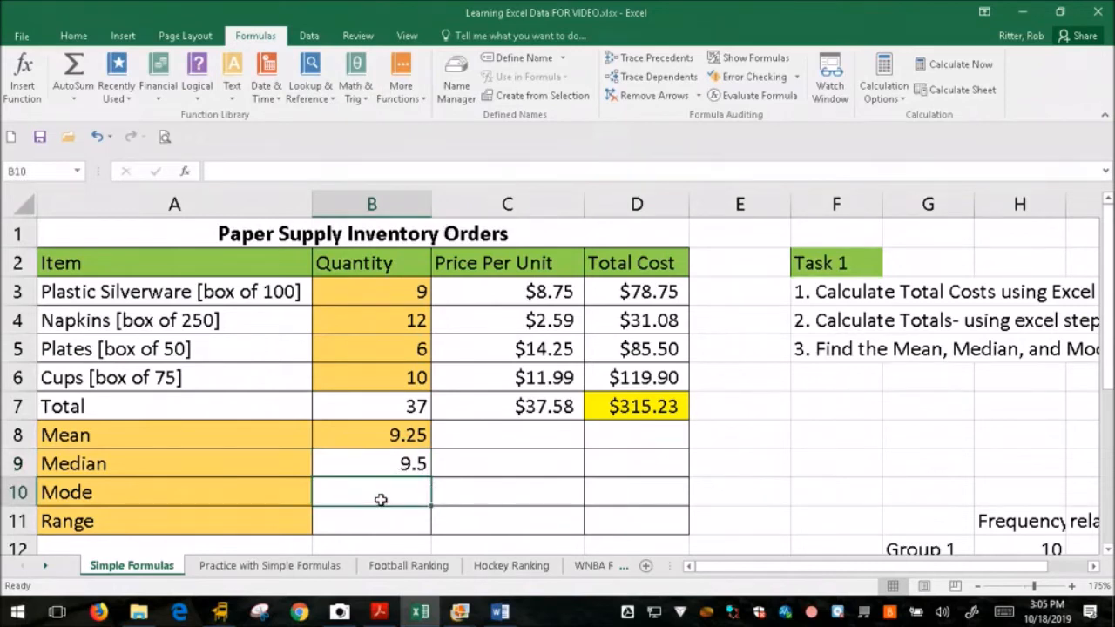
{"action": "left_click", "coordinate": [407, 92]}
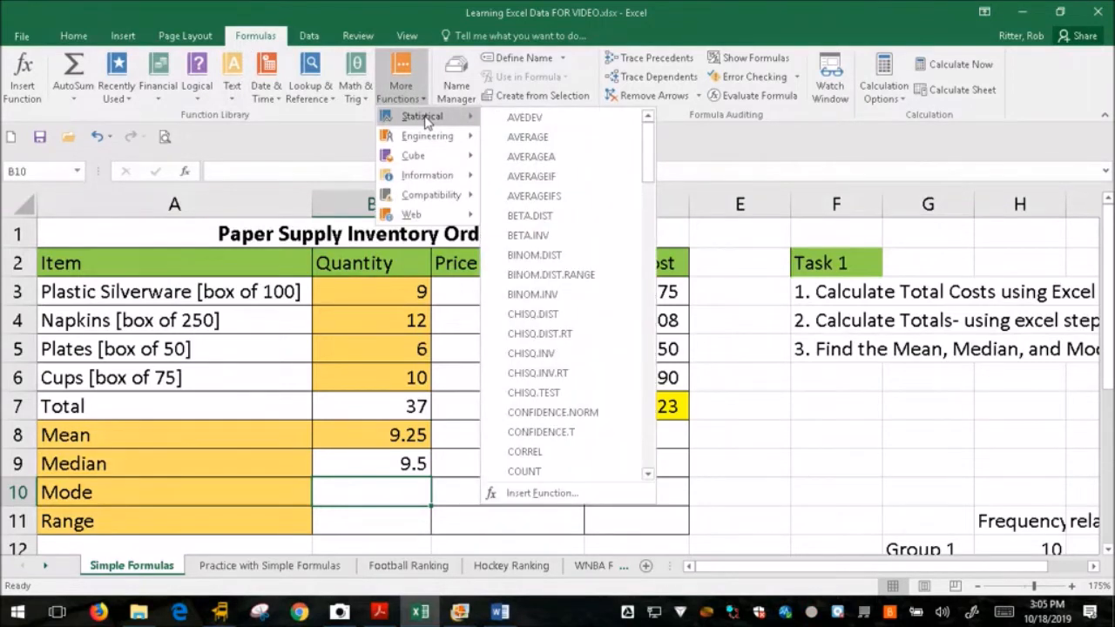
{"action": "scroll", "coordinate": [573, 262], "scroll_direction": "down", "scroll_amount": 20}
{"action": "scroll", "coordinate": [568, 333], "scroll_direction": "down", "scroll_amount": 2}
{"action": "scroll", "coordinate": [569, 300], "scroll_direction": "up", "scroll_amount": 5}
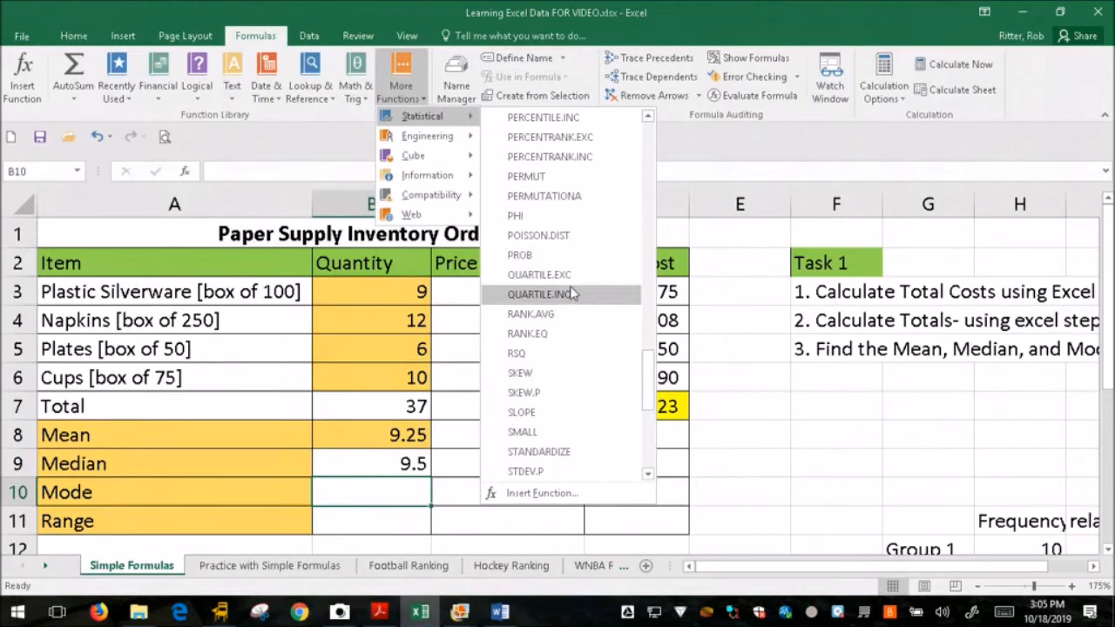
{"action": "scroll", "coordinate": [575, 285], "scroll_direction": "up", "scroll_amount": 6}
{"action": "scroll", "coordinate": [588, 290], "scroll_direction": "up", "scroll_amount": 1}
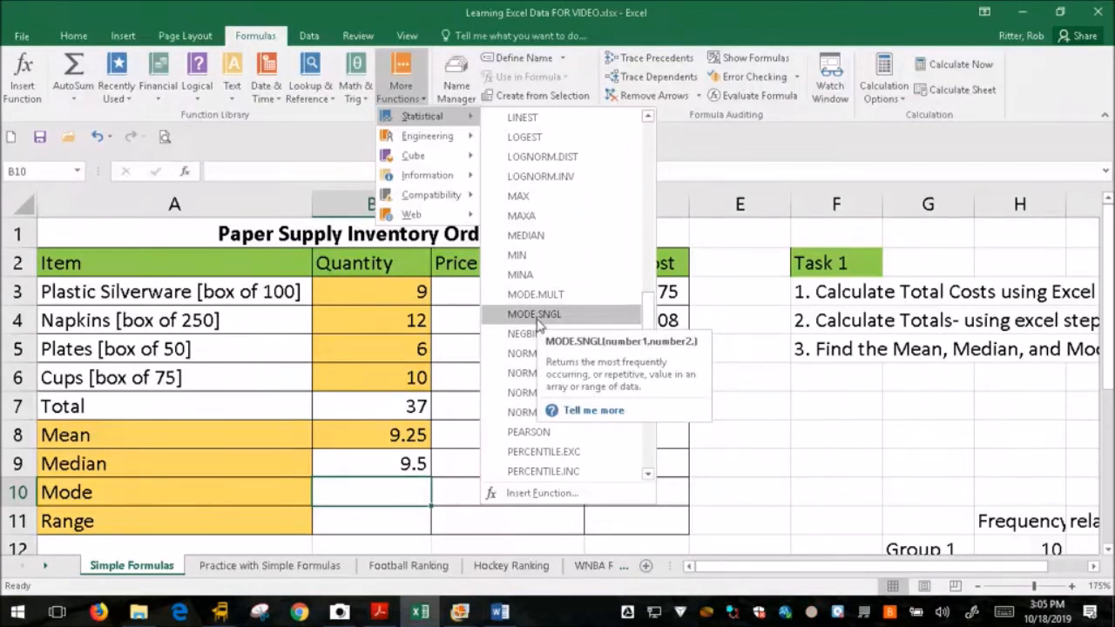
{"action": "left_click", "coordinate": [520, 315]}
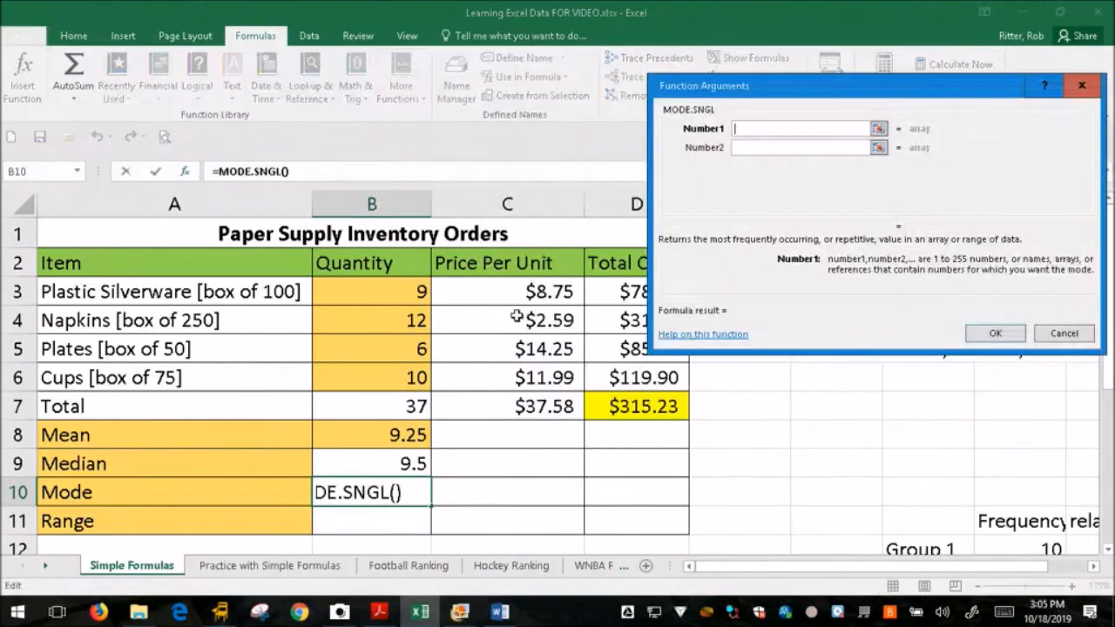
{"action": "left_click_drag", "start_coordinate": [393, 293], "coordinate": [392, 377]}
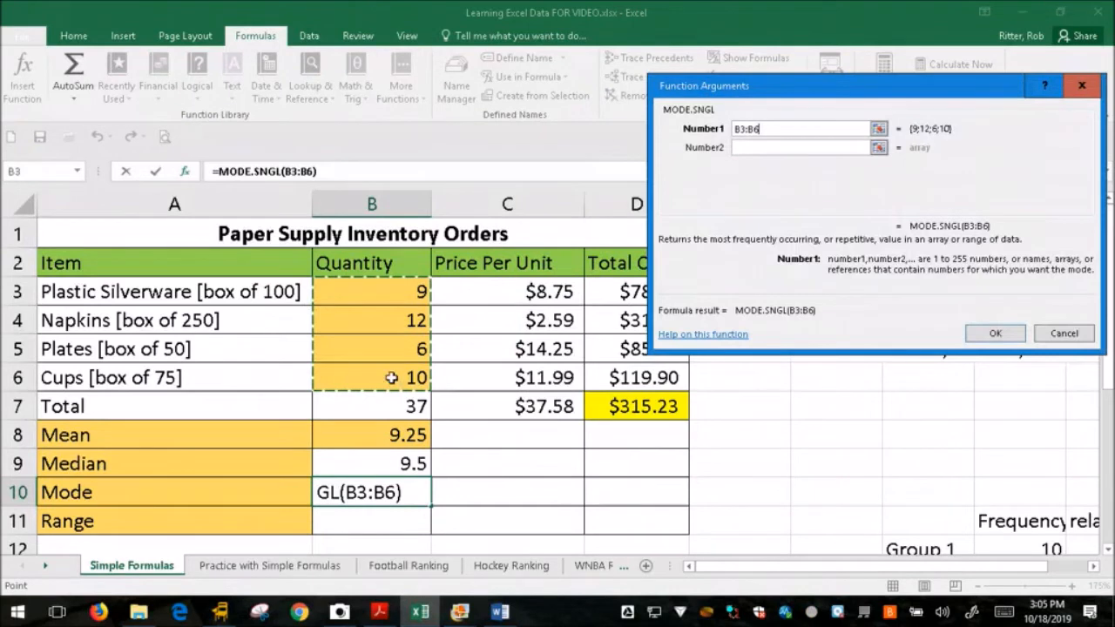
{"action": "key", "text": "Return"}
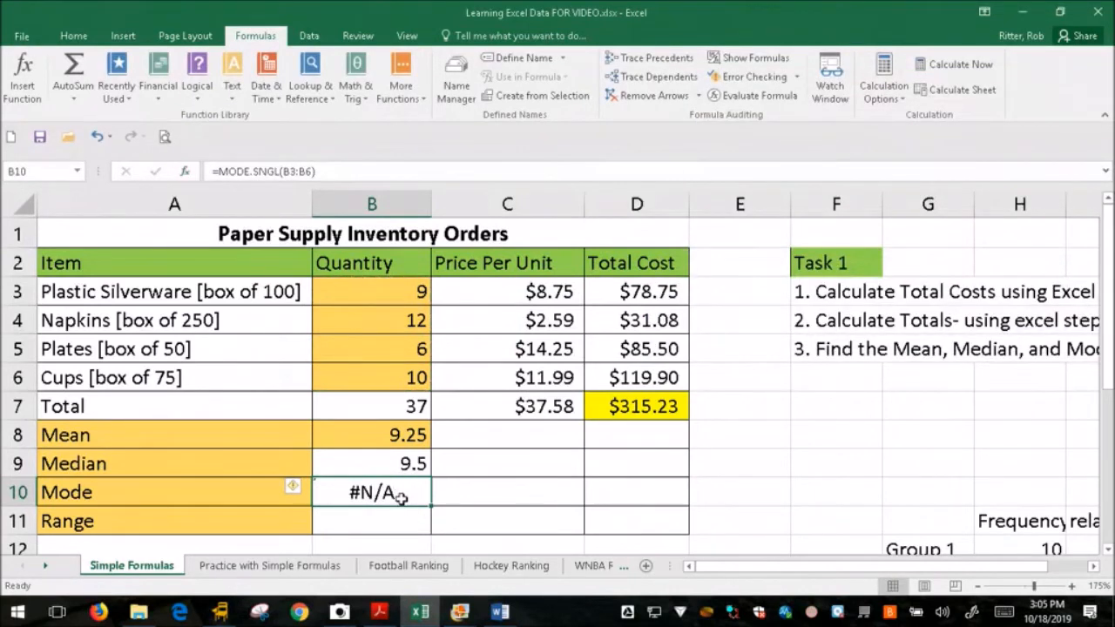
{"action": "double_click", "coordinate": [401, 496]}
{"action": "left_click", "coordinate": [489, 515]}
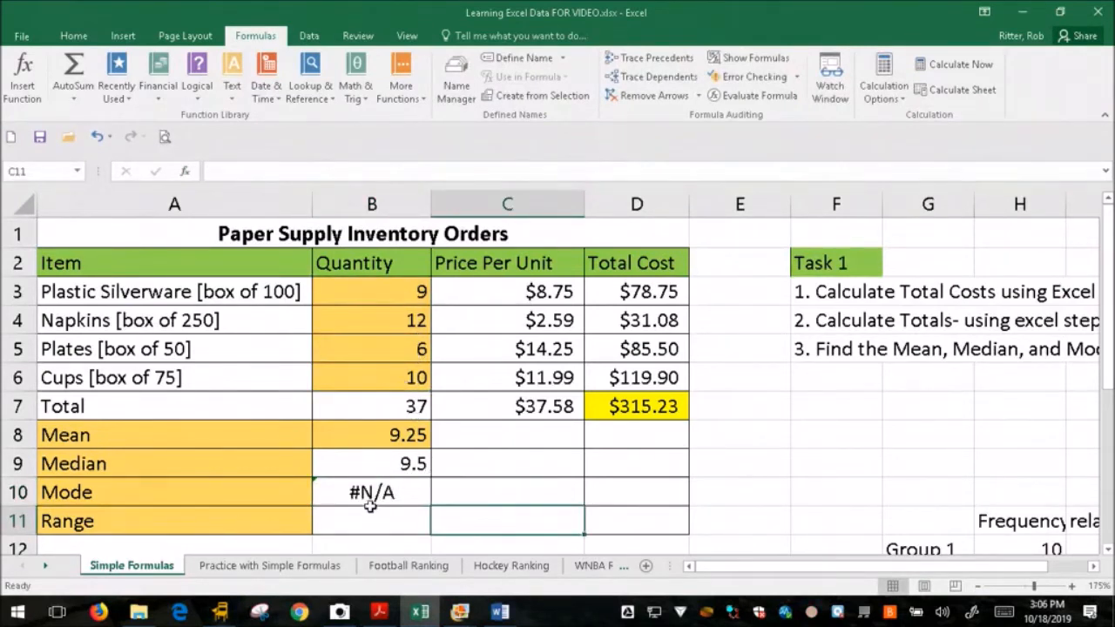
Try a Cups quantity of 9 in cell B6 to test the mode formula, and set it back to 10
{"action": "left_click", "coordinate": [398, 385]}
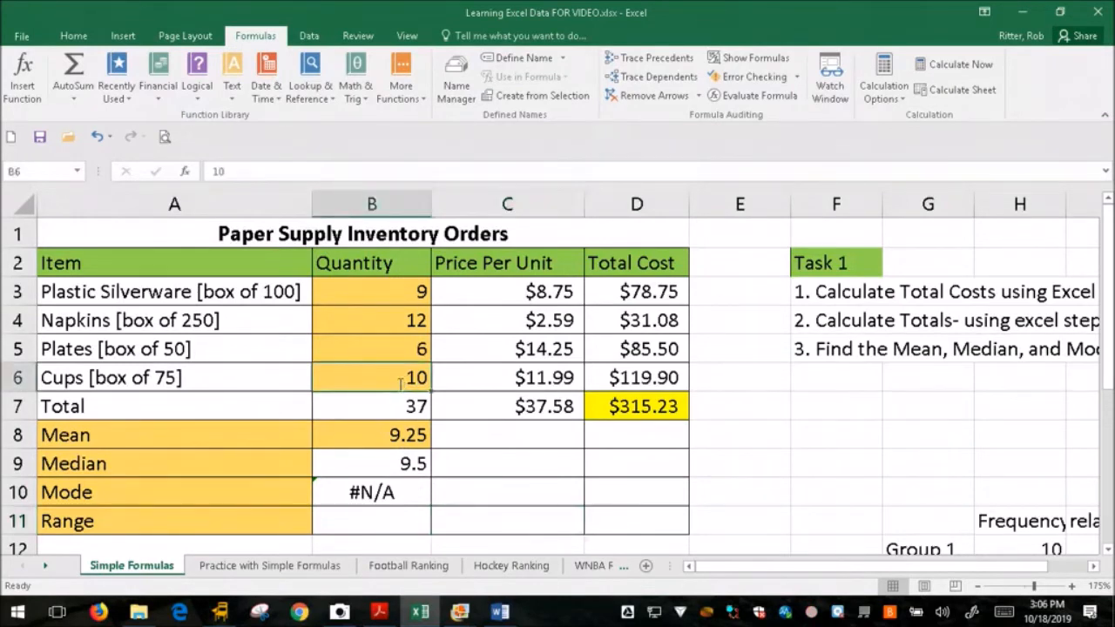
{"action": "type", "text": "9"}
{"action": "key", "text": "Return"}
{"action": "left_click", "coordinate": [418, 486]}
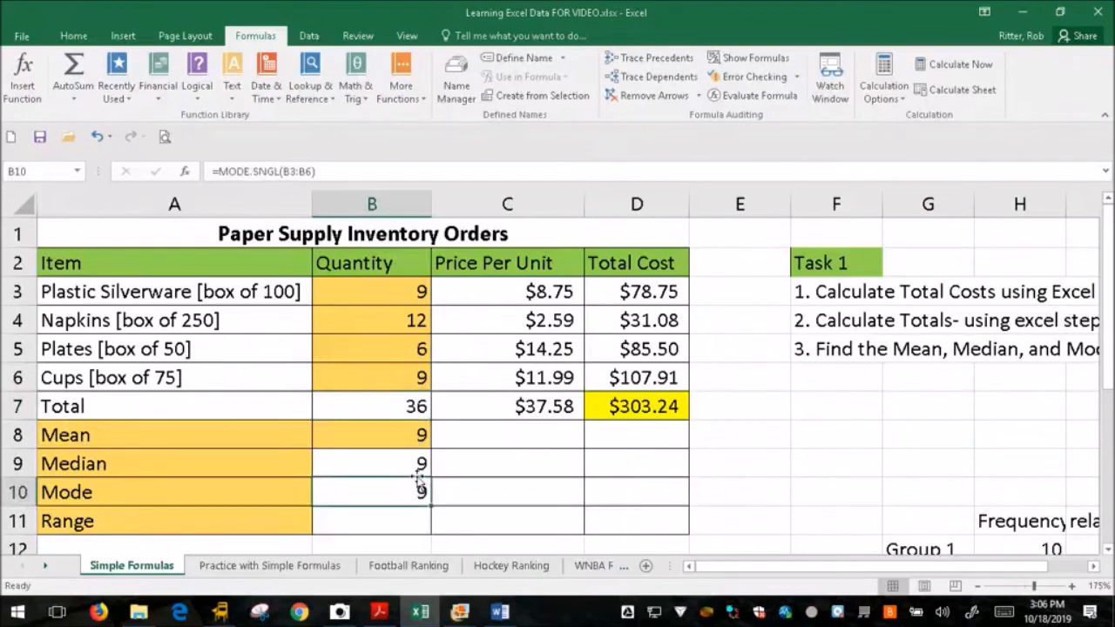
{"action": "left_click", "coordinate": [406, 381]}
{"action": "type", "text": "10"}
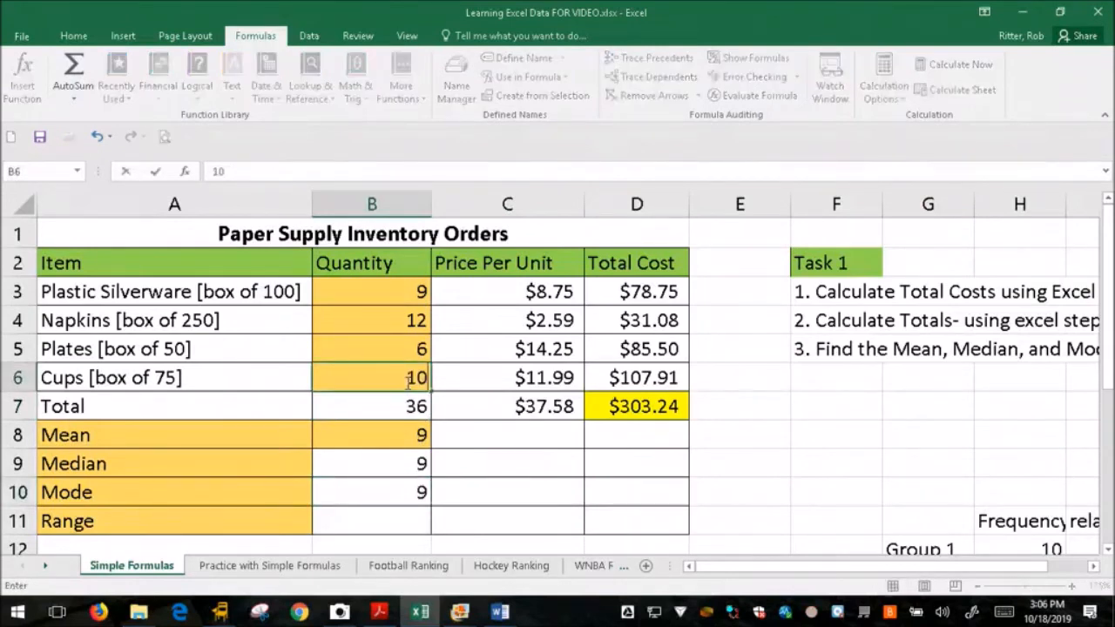
{"action": "key", "text": "Return"}
Try a Napkins quantity of 6 in cell B4 to test the mode formula, and undo the change
{"action": "key", "text": "Up"}
{"action": "key", "text": "Up"}
{"action": "key", "text": "Up"}
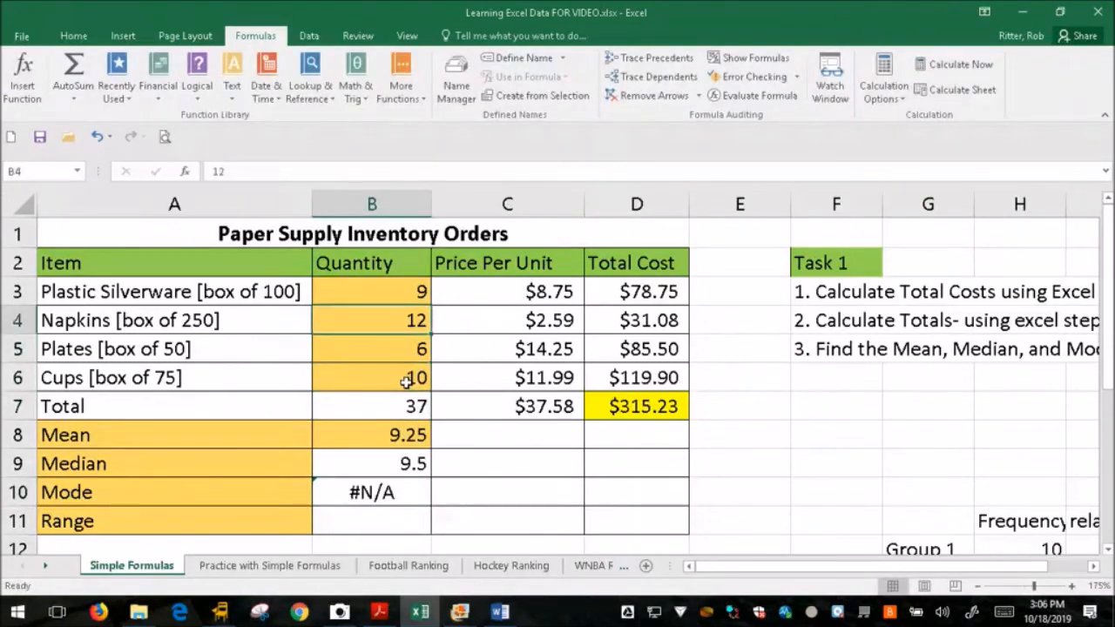
{"action": "type", "text": "6"}
{"action": "key", "text": "Return"}
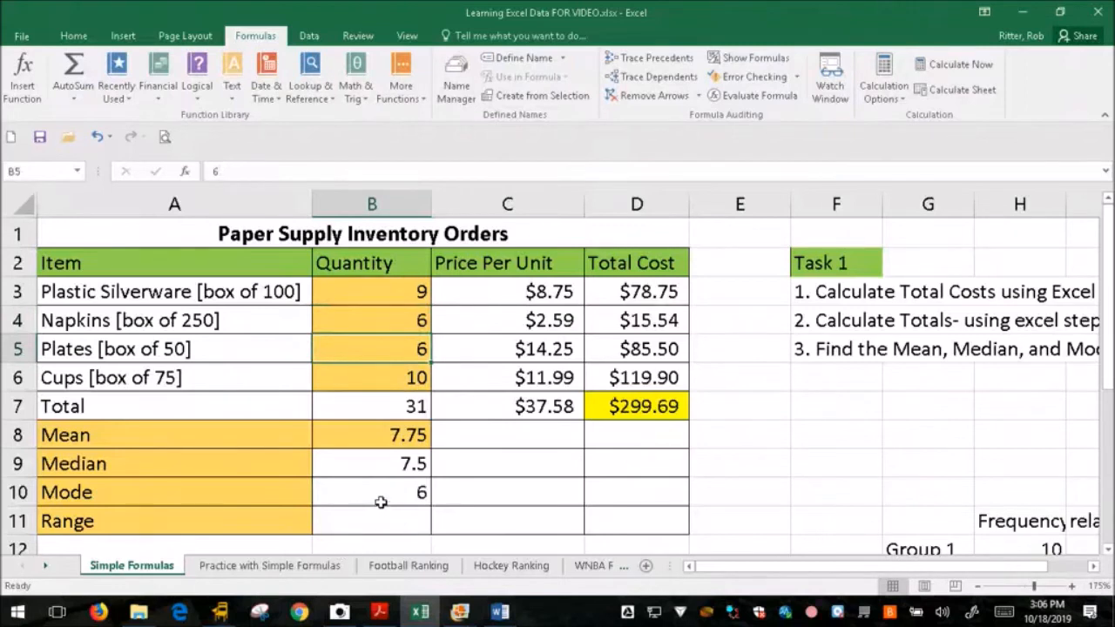
{"action": "left_click", "coordinate": [383, 492]}
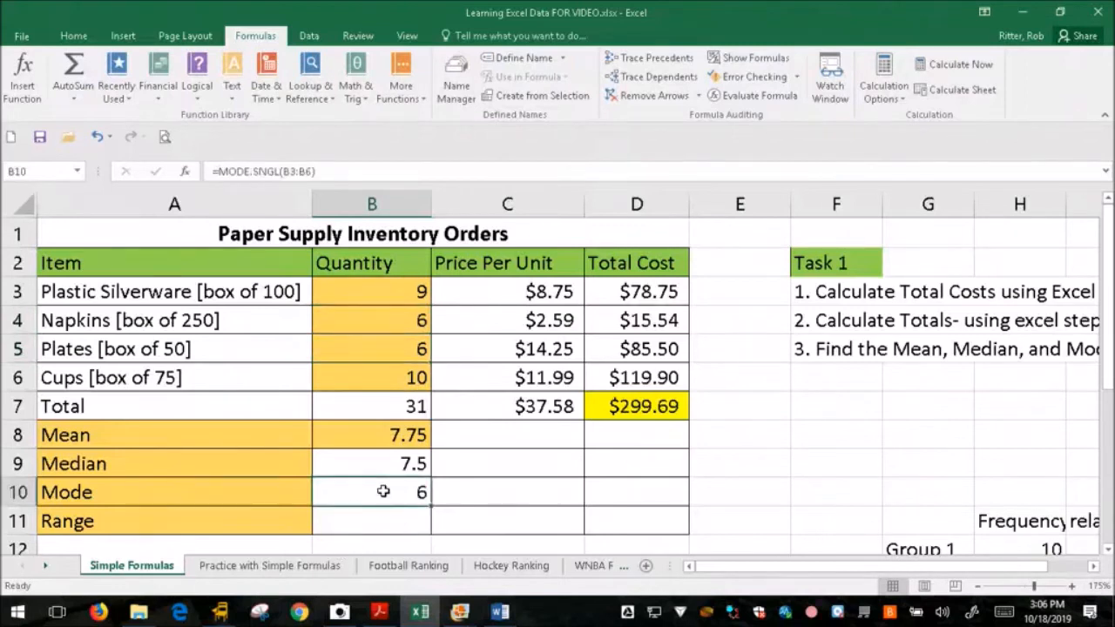
{"action": "left_click", "coordinate": [410, 322]}
{"action": "key", "text": "ctrl+z"}
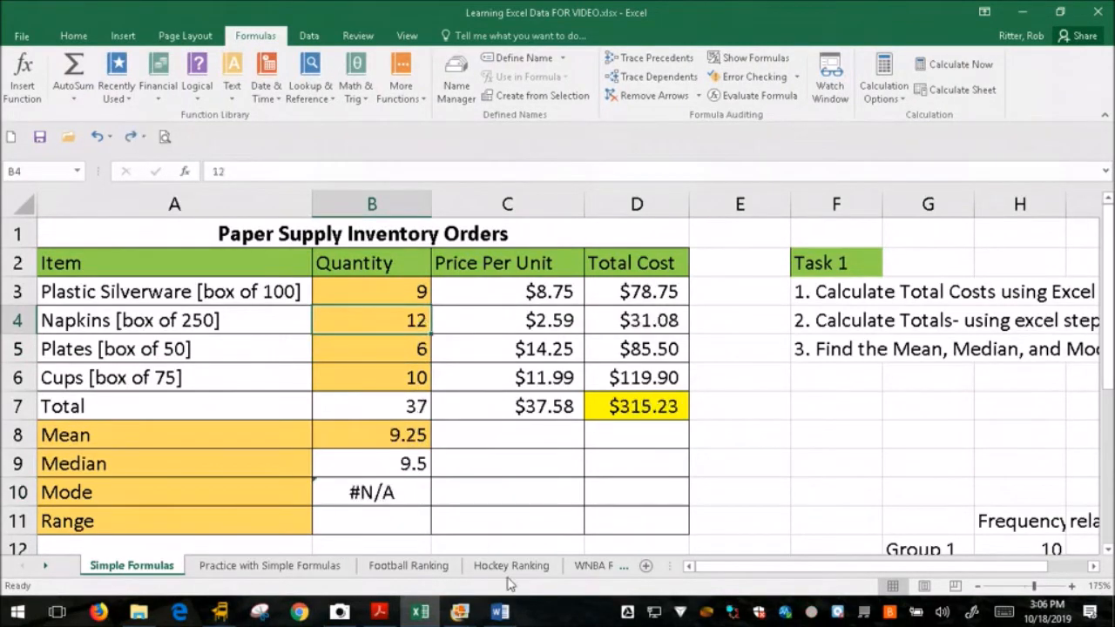
Insert the statistical MAX function in the Range cell B11 with the argument B3:B6
{"action": "left_click", "coordinate": [451, 492]}
{"action": "left_click", "coordinate": [373, 524]}
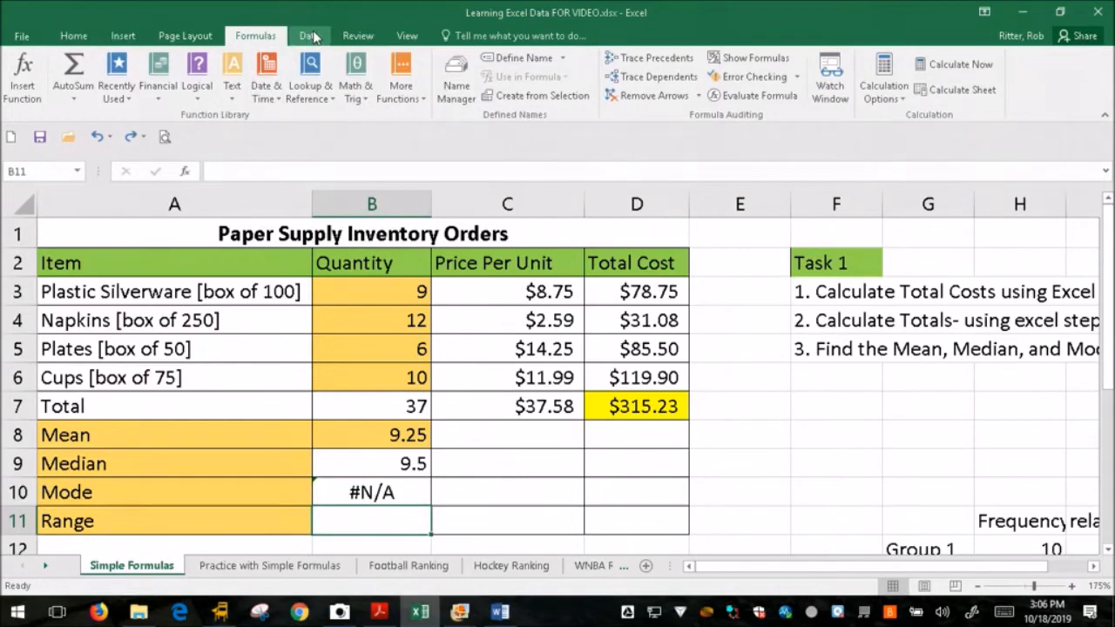
{"action": "left_click", "coordinate": [422, 94]}
{"action": "mouse_move", "coordinate": [440, 124]}
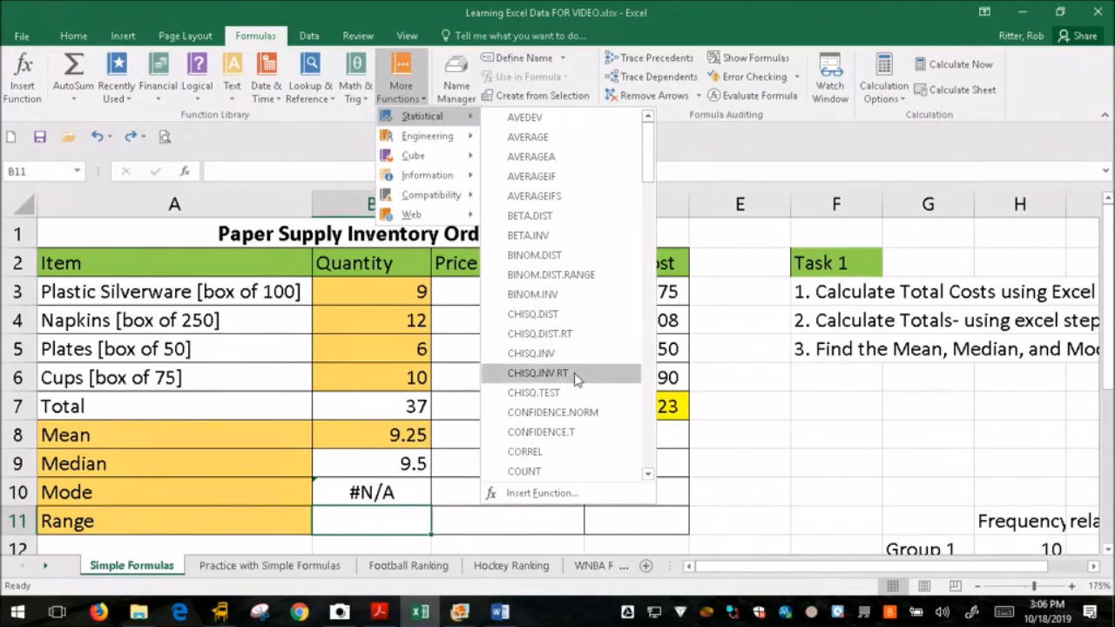
{"action": "scroll", "coordinate": [571, 366], "scroll_direction": "down", "scroll_amount": 20}
{"action": "scroll", "coordinate": [573, 375], "scroll_direction": "up", "scroll_amount": 3}
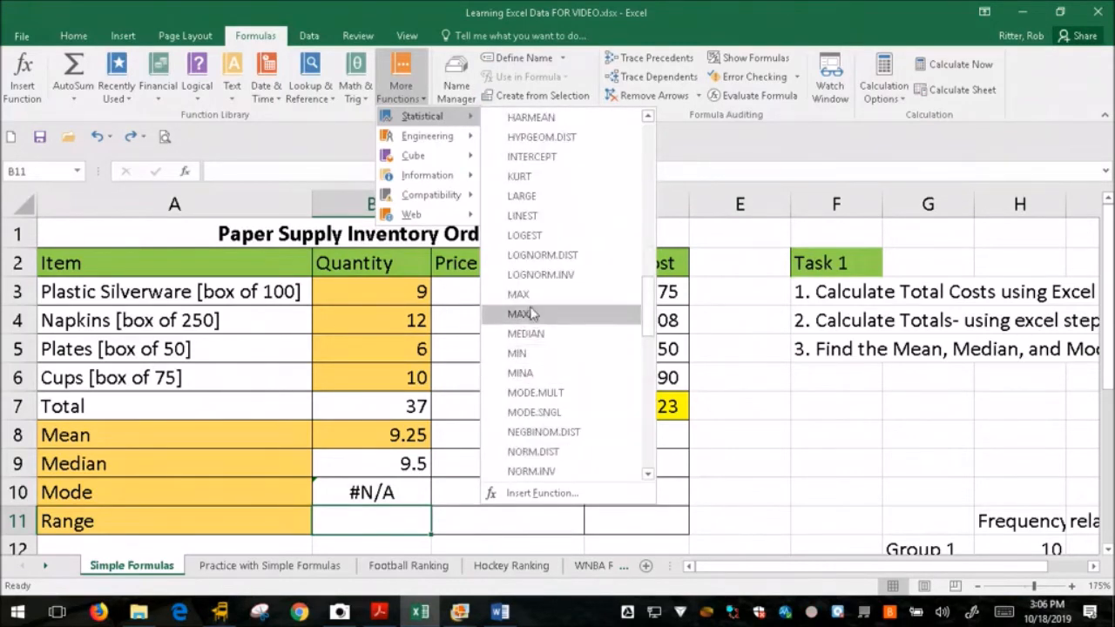
{"action": "left_click", "coordinate": [567, 312]}
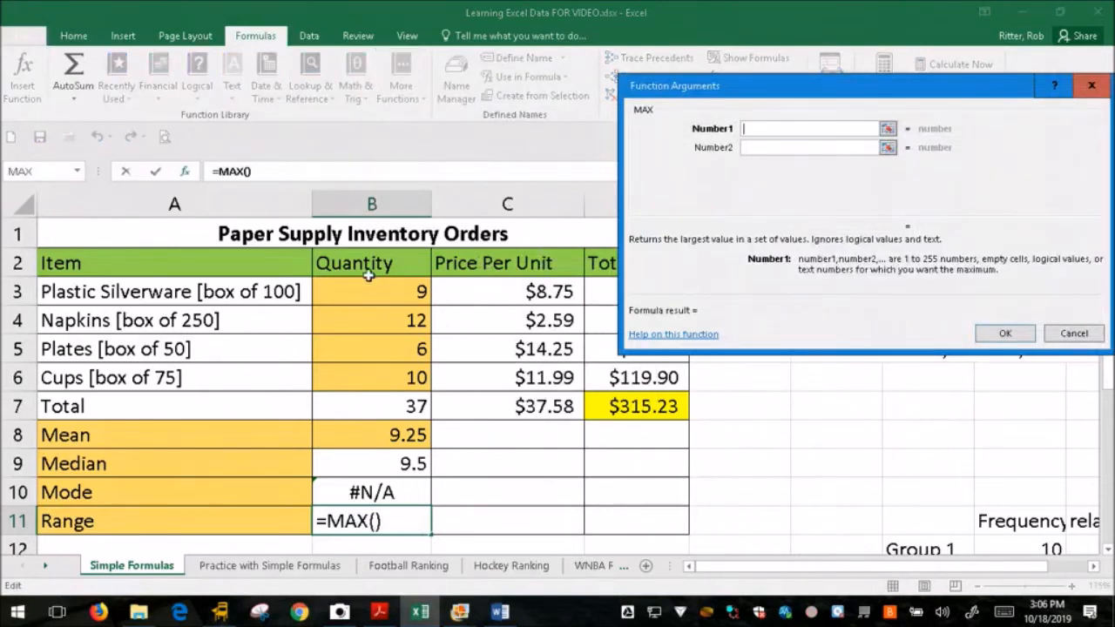
{"action": "left_click_drag", "start_coordinate": [391, 291], "coordinate": [395, 378]}
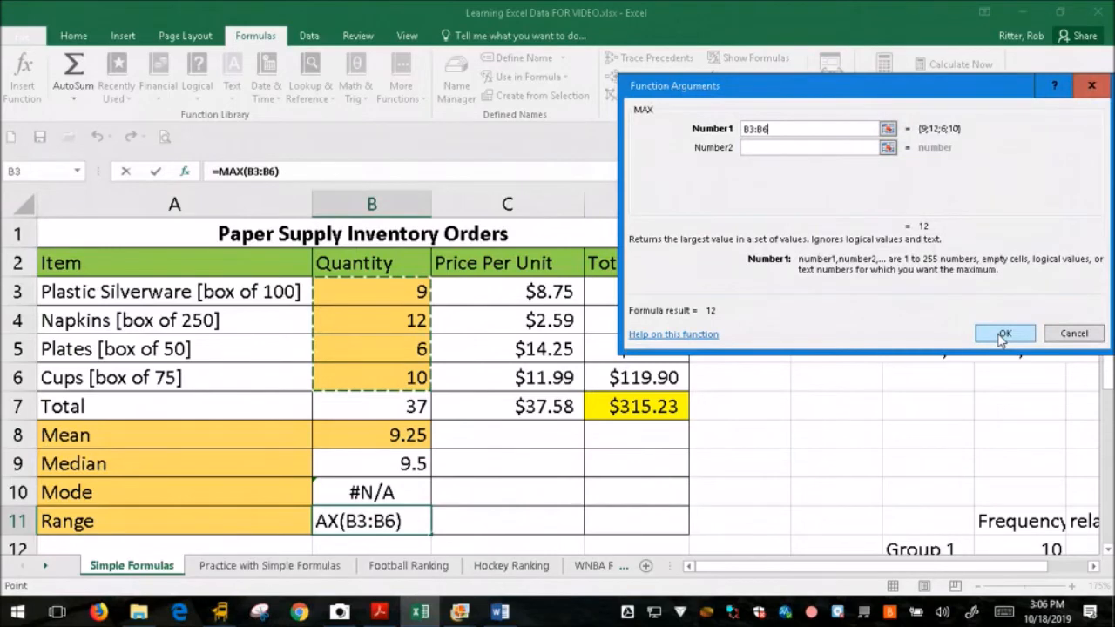
{"action": "left_click", "coordinate": [1004, 334]}
Extend the formula in cell B11 to =MAX(B3:B6)-MIN(B3:B6) to calculate the Quantity range
{"action": "scroll", "coordinate": [460, 448], "scroll_direction": "down", "scroll_amount": 3}
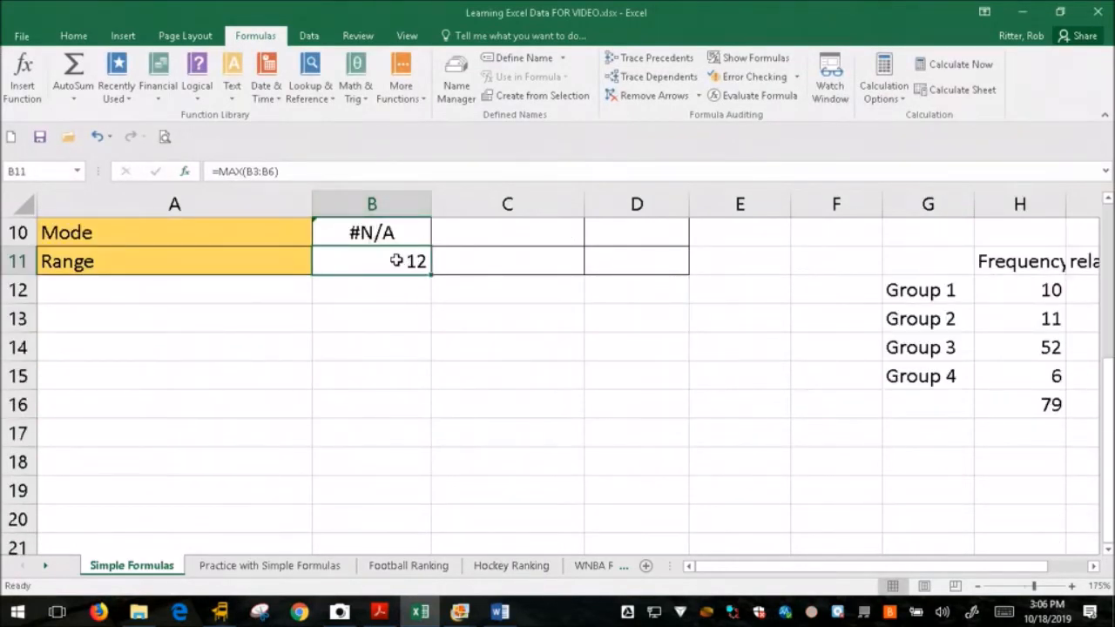
{"action": "left_click", "coordinate": [296, 171]}
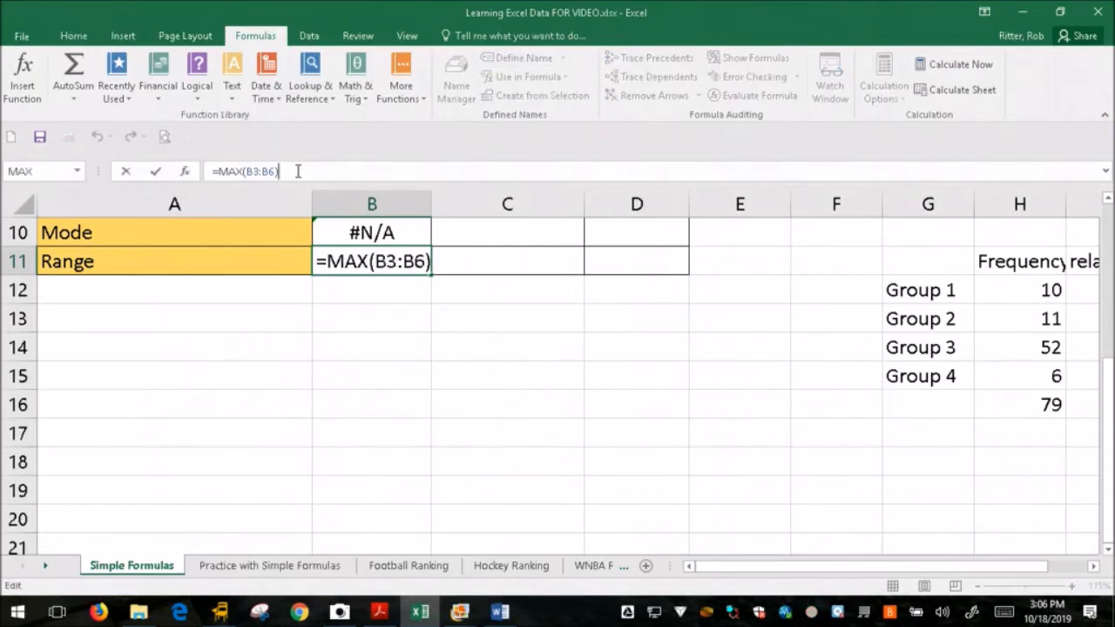
{"action": "type", "text": "-"}
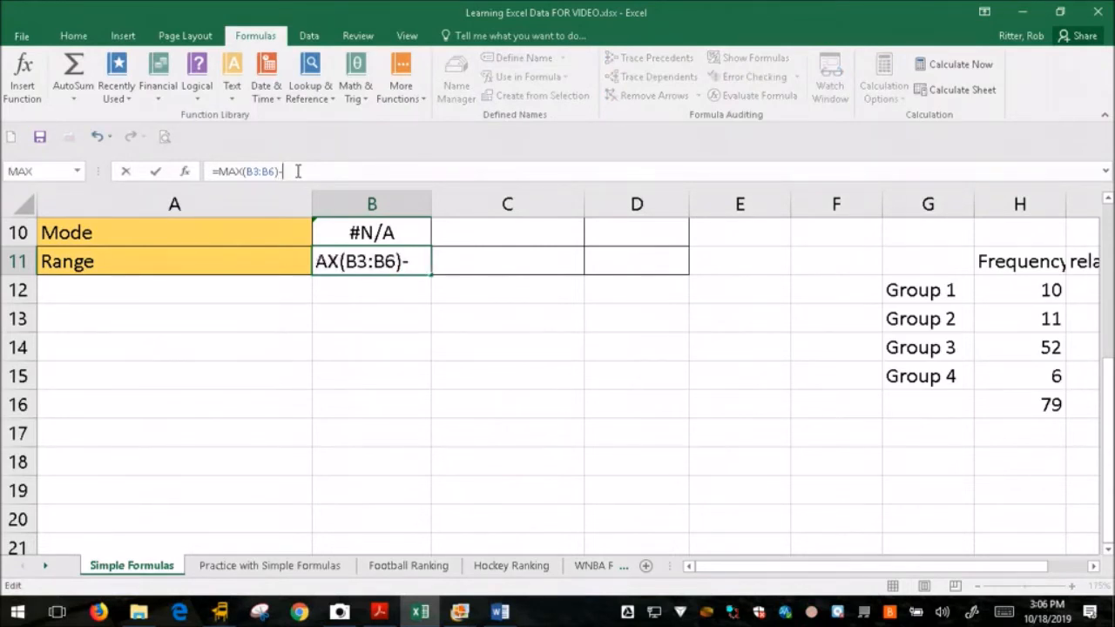
{"action": "type", "text": "MIN"}
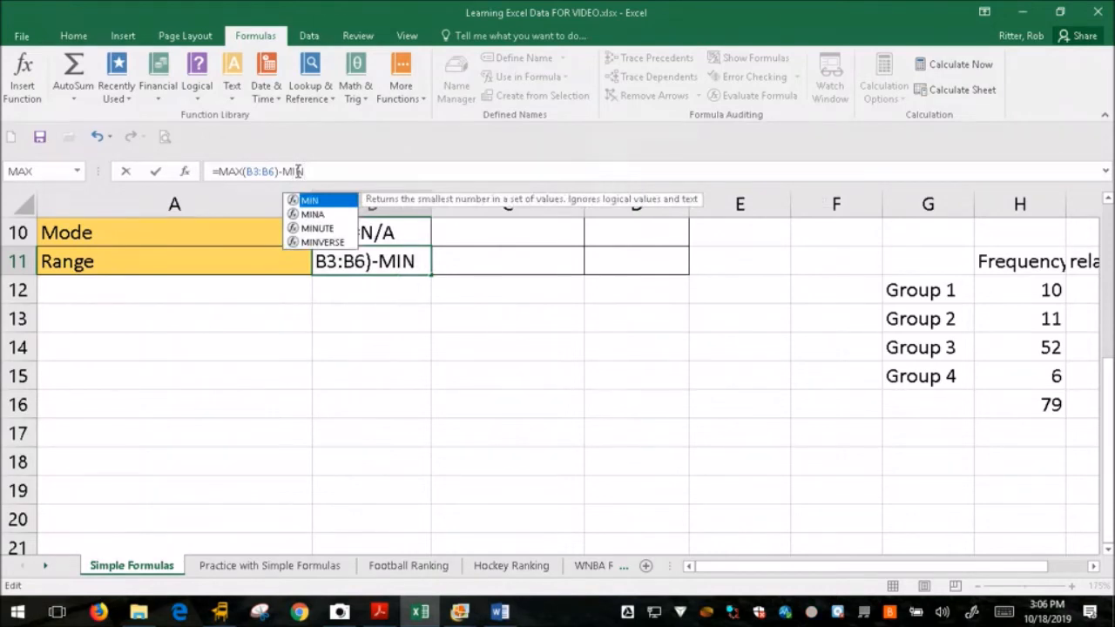
{"action": "type", "text": "("}
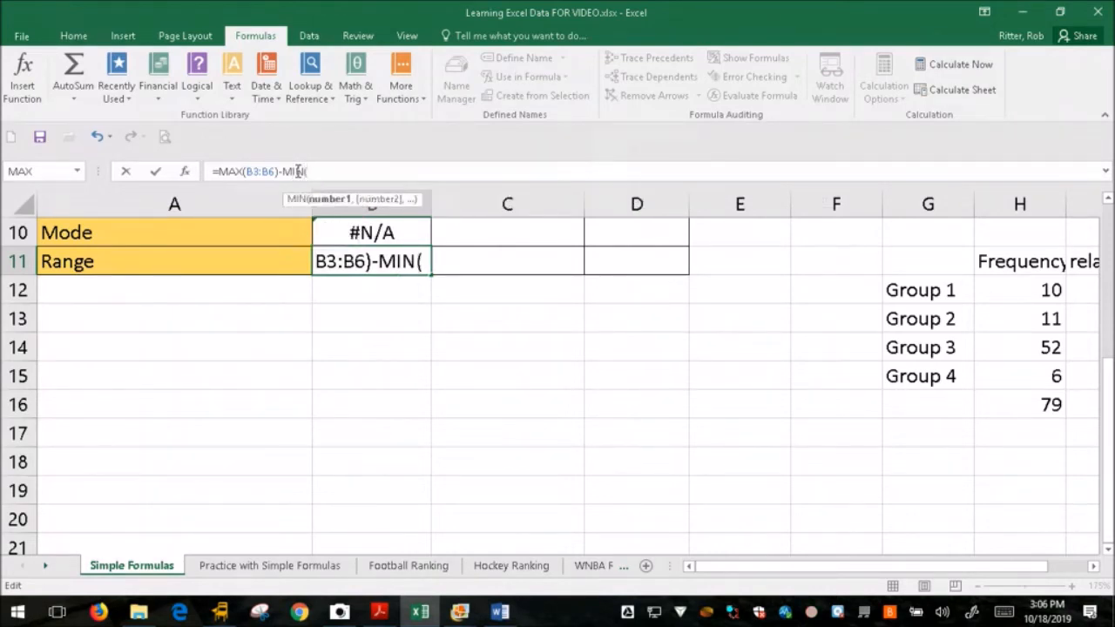
{"action": "type", "text": "B"}
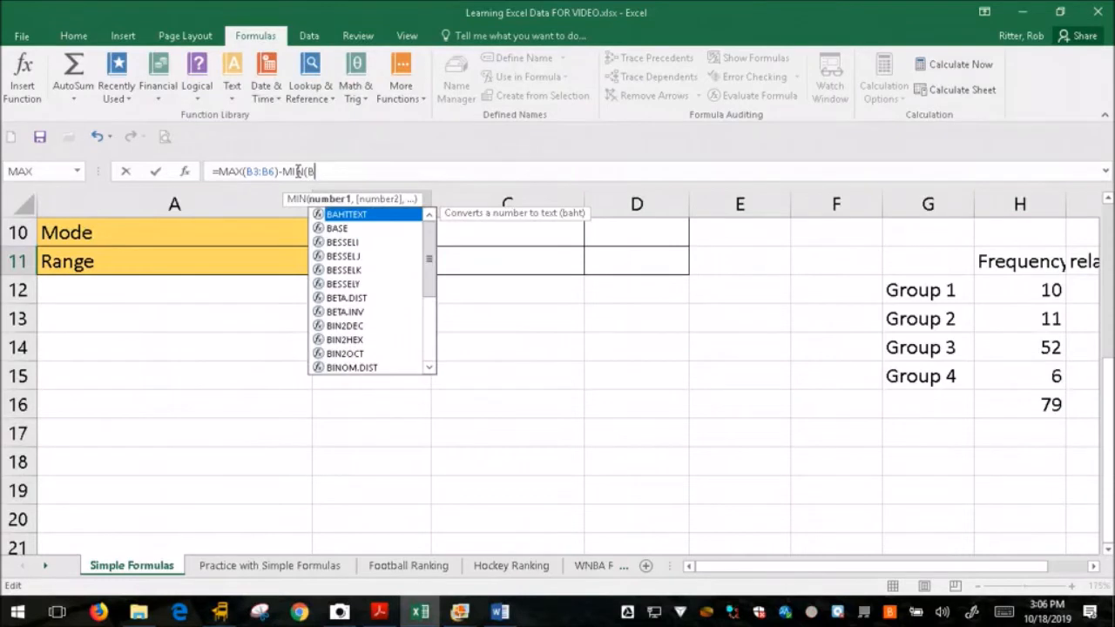
{"action": "type", "text": "3:"}
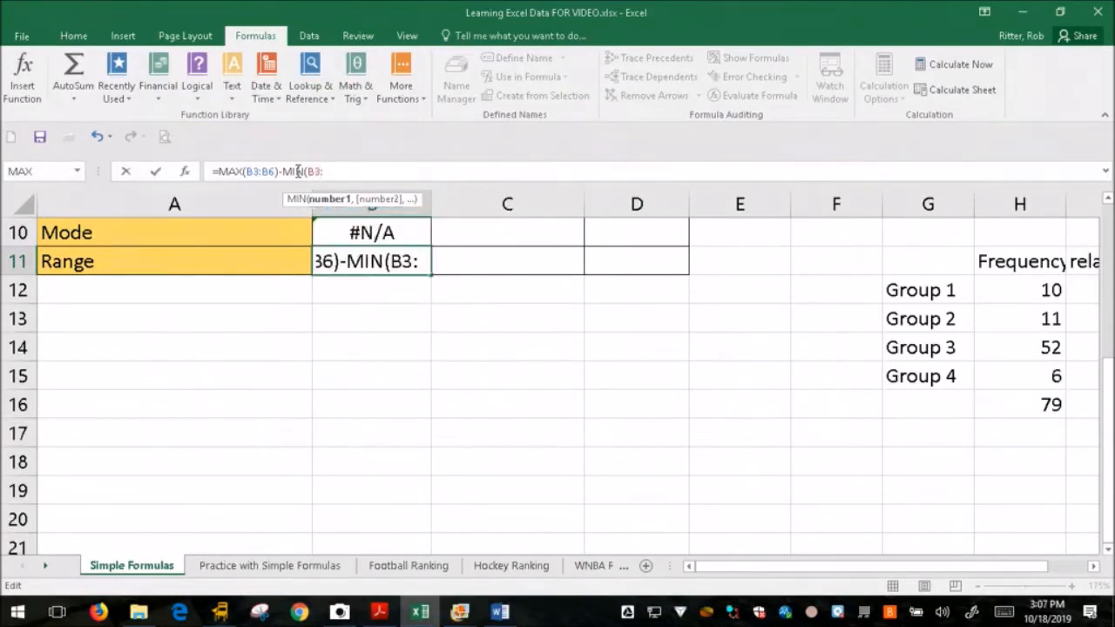
{"action": "type", "text": "B6"}
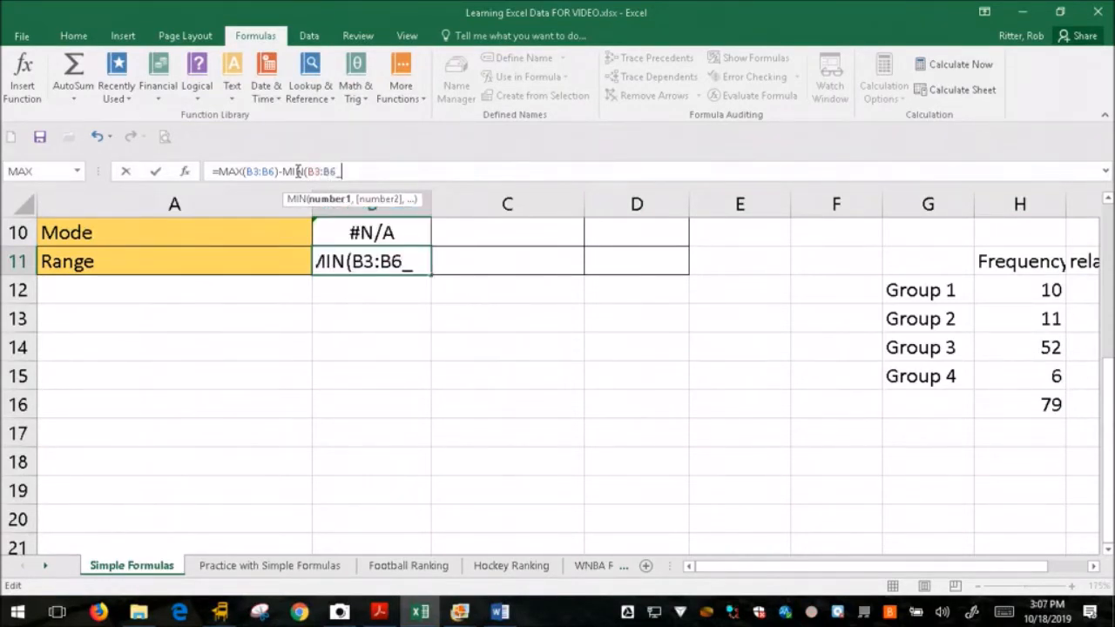
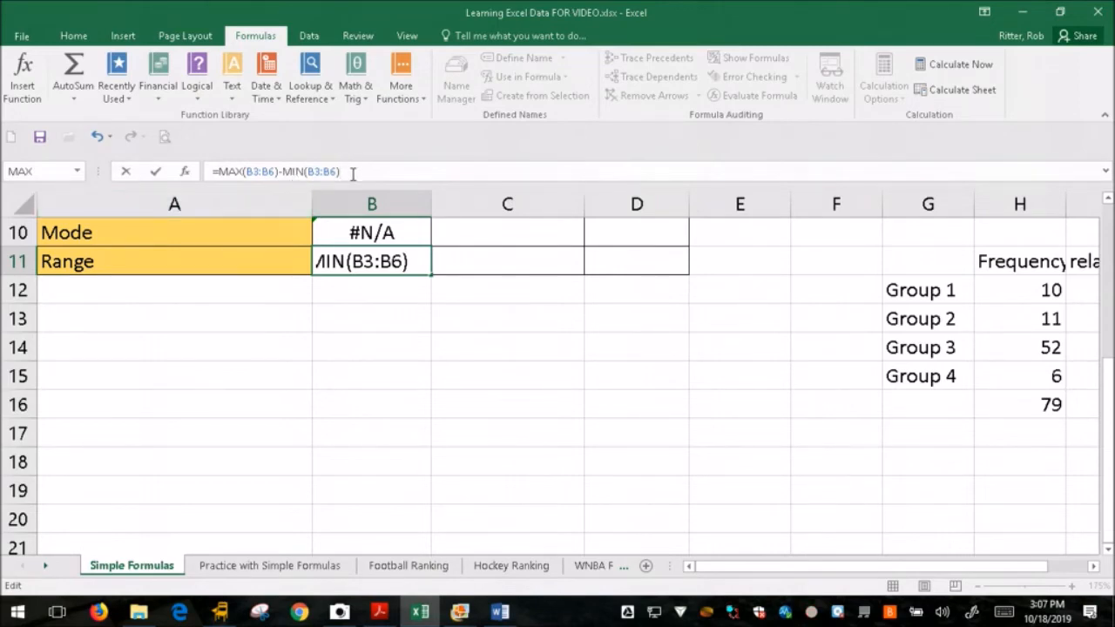
{"action": "key", "text": "Return"}
{"action": "scroll", "coordinate": [357, 349], "scroll_direction": "up", "scroll_amount": 3}
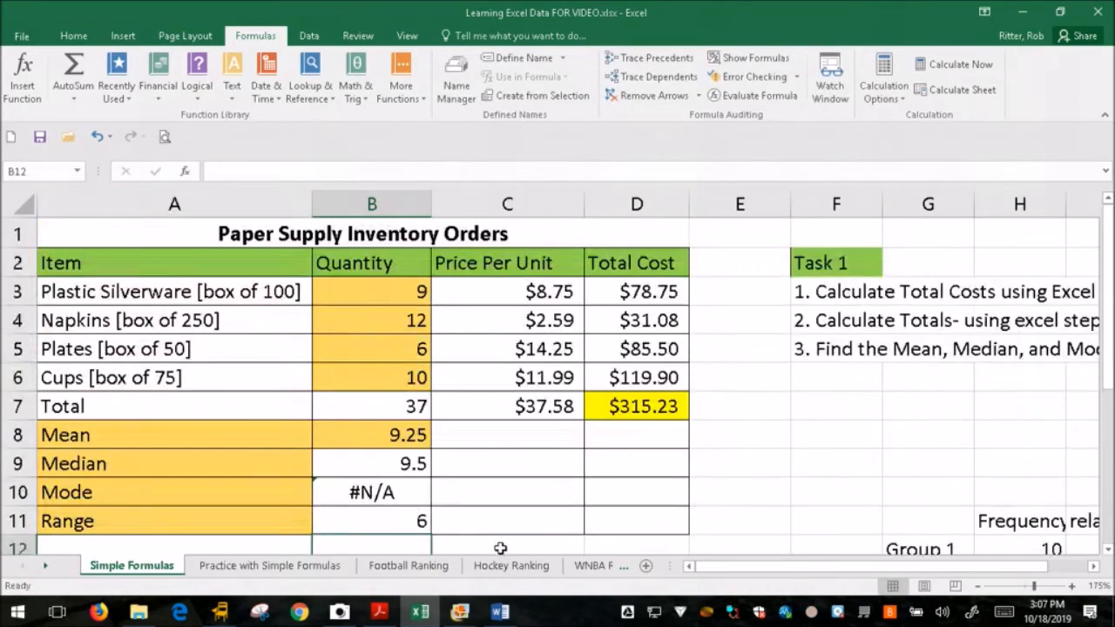
Fill the Mean row cells C8 and D8 with the same gold color as the Mean label
{"action": "left_click", "coordinate": [462, 432]}
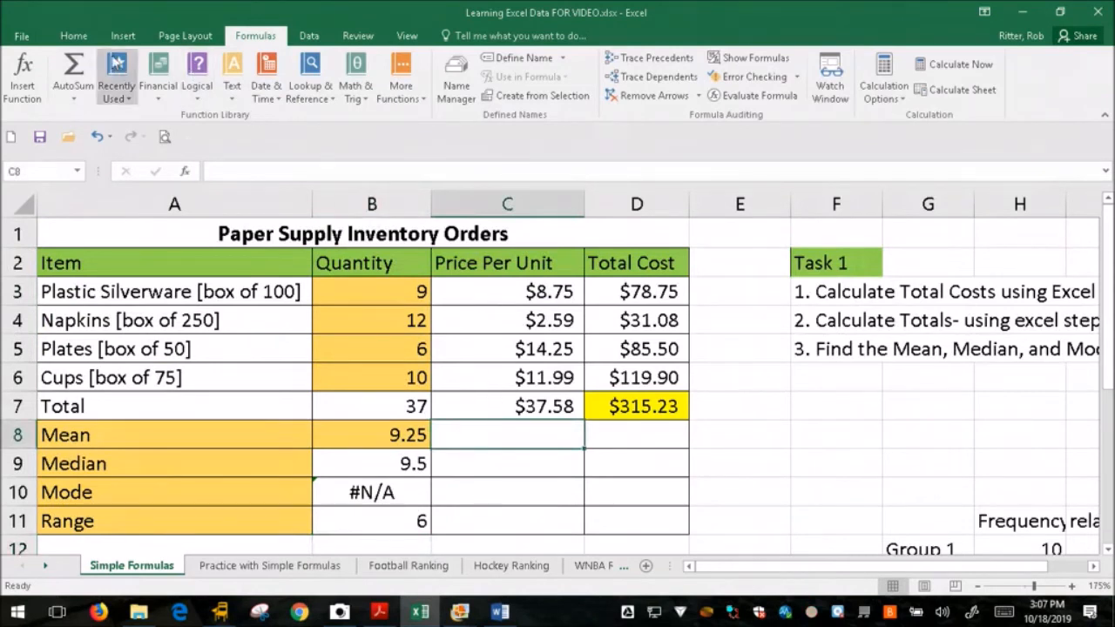
{"action": "left_click", "coordinate": [73, 36]}
{"action": "left_click", "coordinate": [259, 89]}
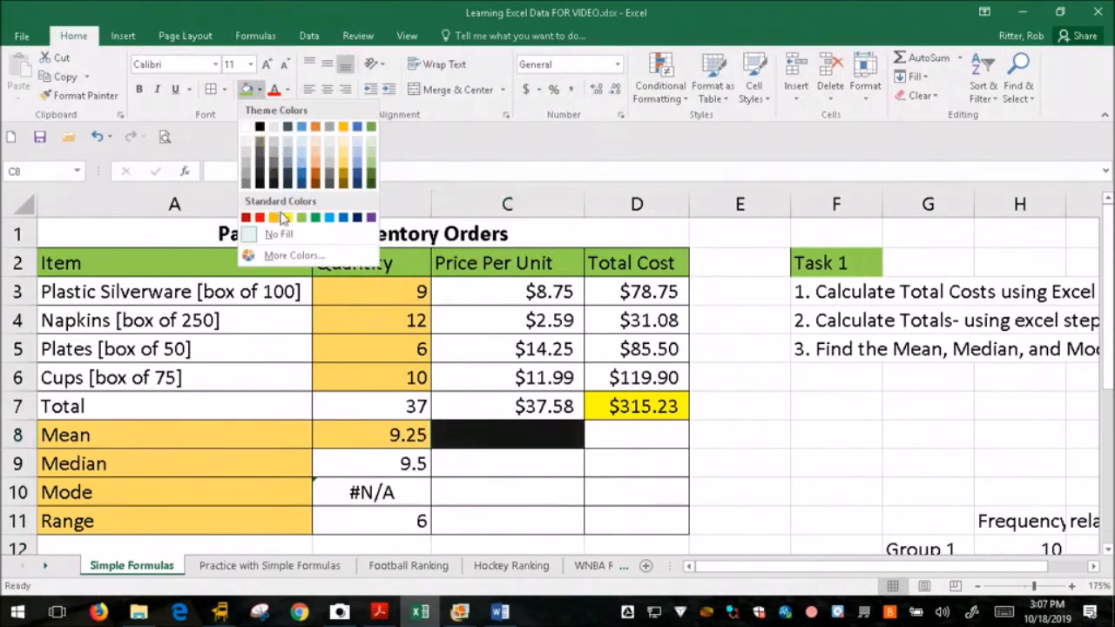
{"action": "left_click", "coordinate": [343, 161]}
{"action": "left_click", "coordinate": [618, 445]}
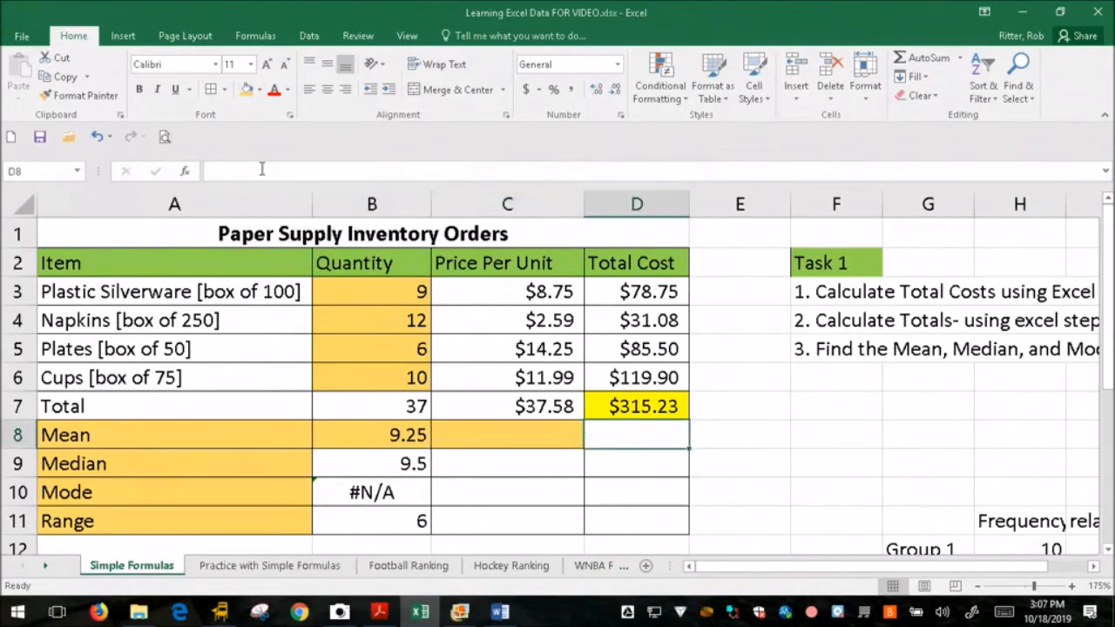
{"action": "left_click", "coordinate": [249, 88]}
{"action": "left_click", "coordinate": [467, 435]}
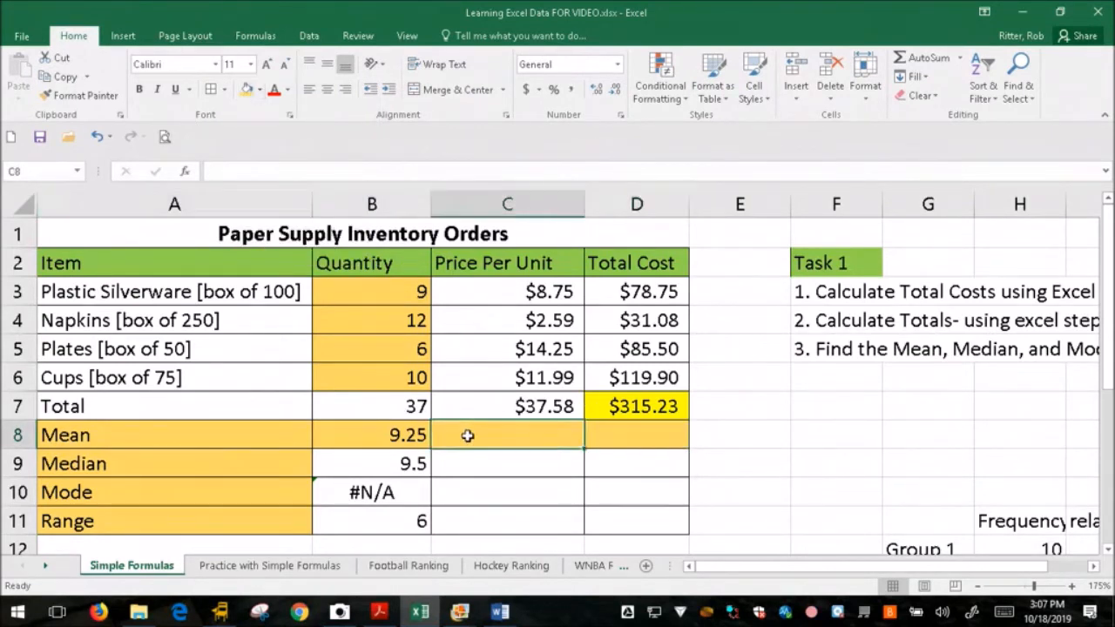
{"action": "left_click", "coordinate": [384, 437]}
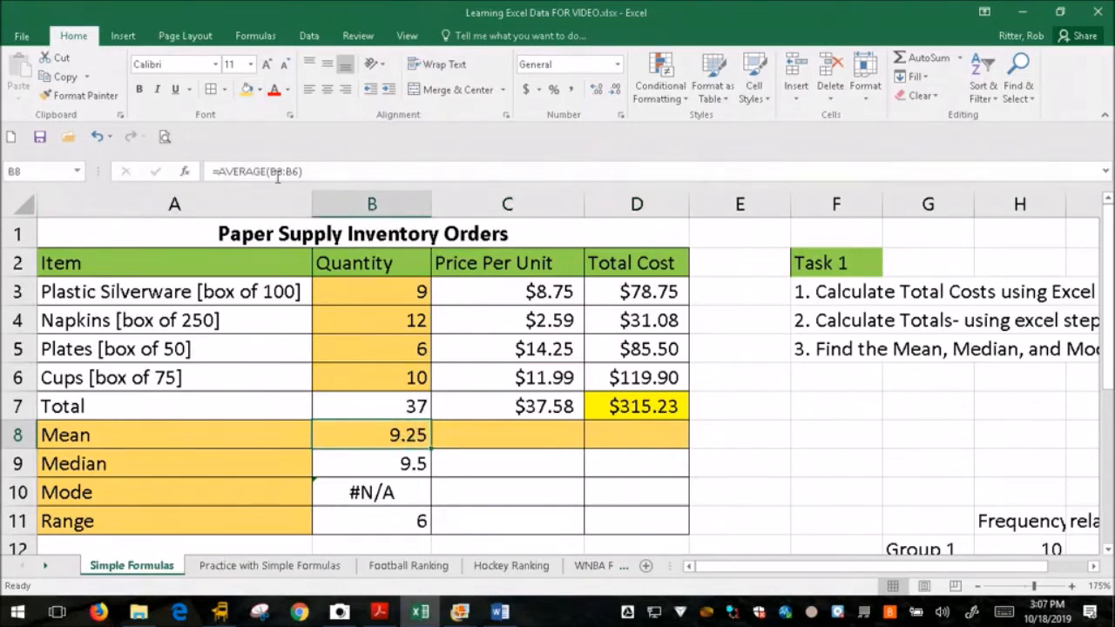
{"action": "left_click_drag", "start_coordinate": [271, 172], "coordinate": [296, 172]}
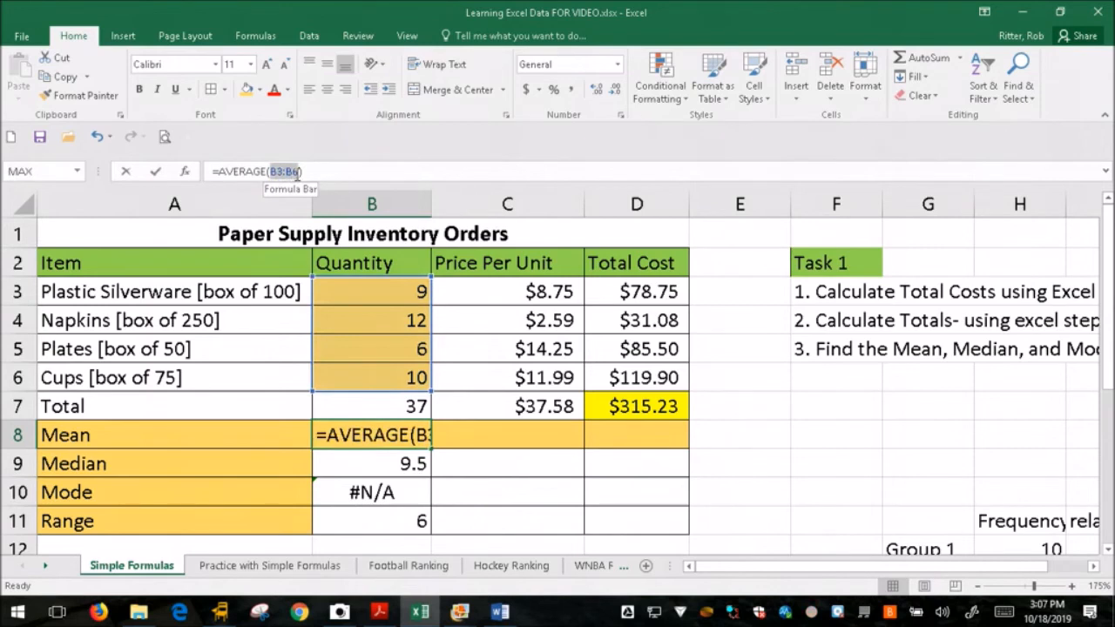
{"action": "left_click", "coordinate": [468, 438]}
{"action": "key", "text": "ctrl+z"}
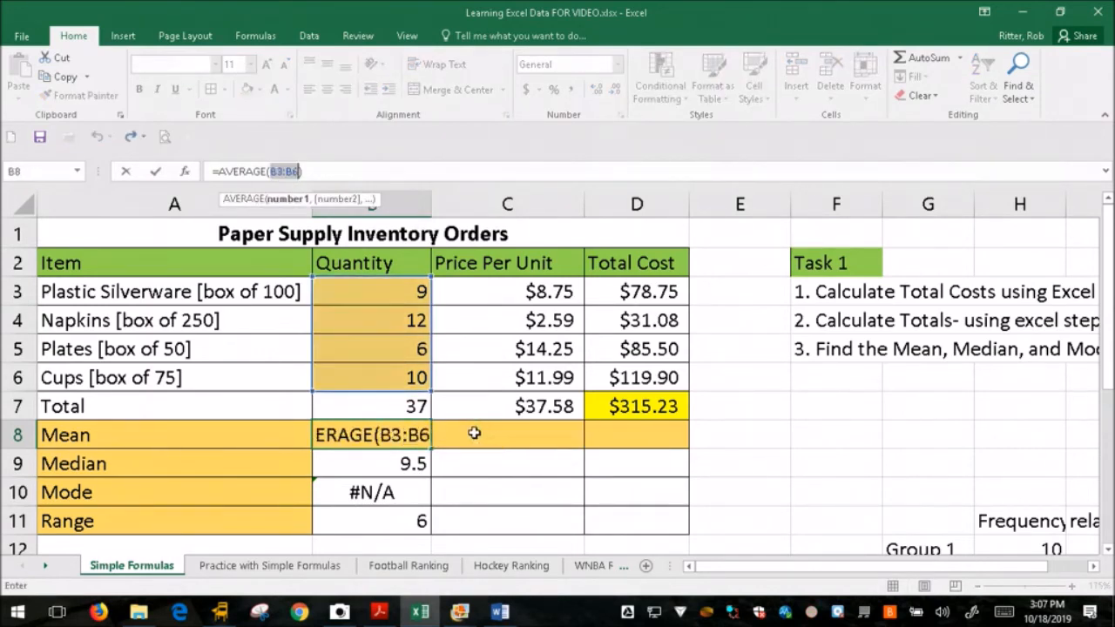
{"action": "key", "text": "Return"}
Copy the Mean formula from the Quantity cell B8 into the Price Per Unit cell C8
{"action": "left_click", "coordinate": [490, 433]}
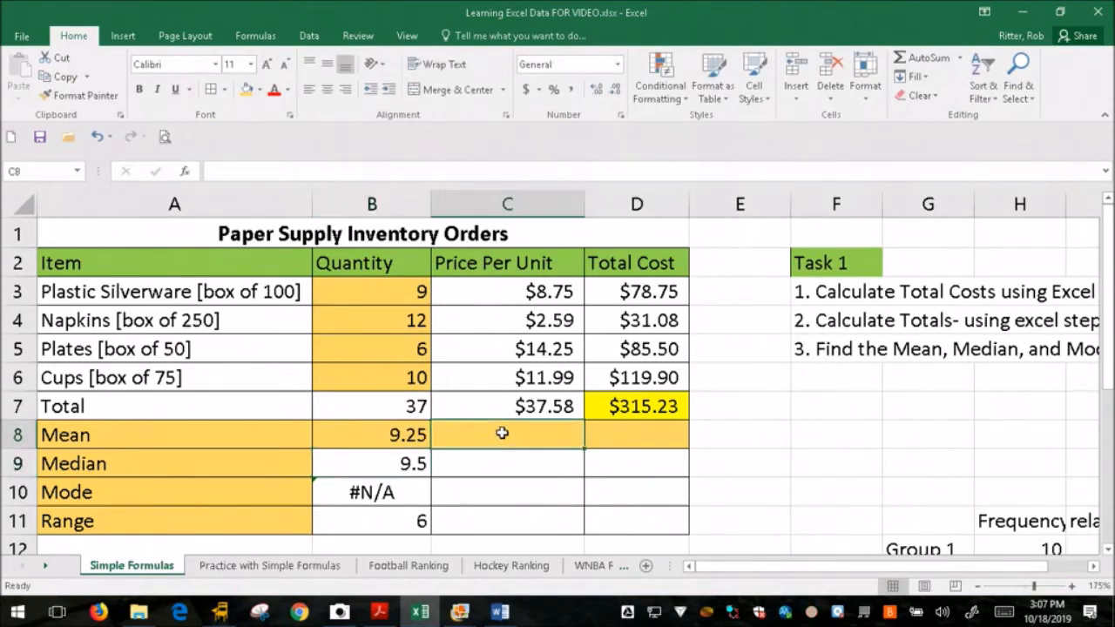
{"action": "left_click_drag", "start_coordinate": [496, 290], "coordinate": [502, 381]}
{"action": "left_click", "coordinate": [425, 444]}
{"action": "left_click_drag", "start_coordinate": [432, 447], "coordinate": [550, 451]}
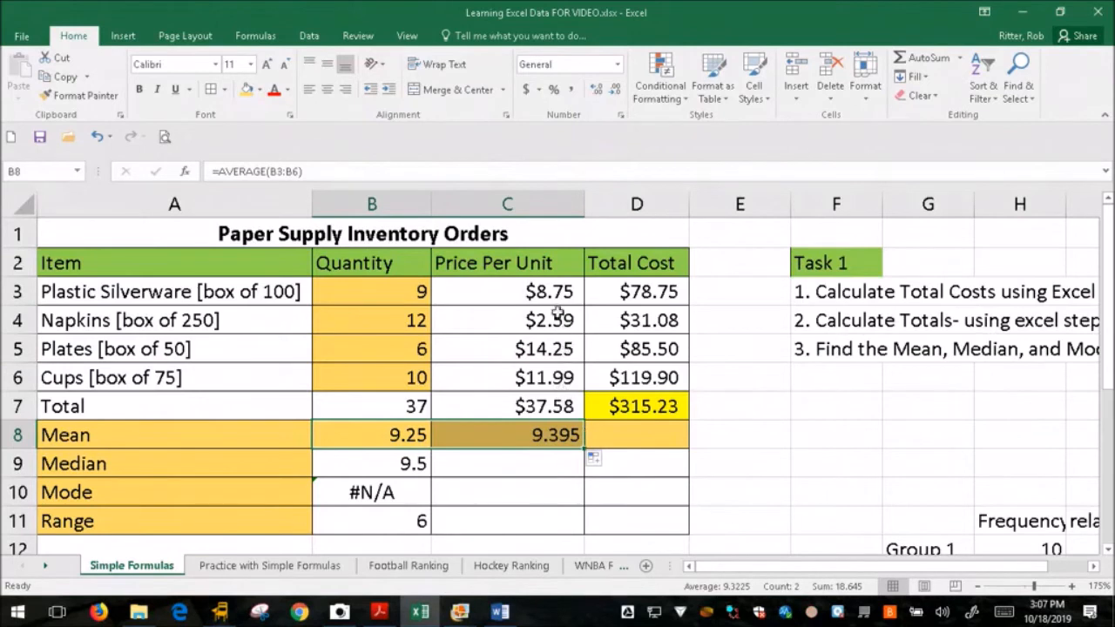
Fill the unit prices in C3:C6 and their Mean cell C8 with blue
{"action": "left_click_drag", "start_coordinate": [556, 294], "coordinate": [555, 376]}
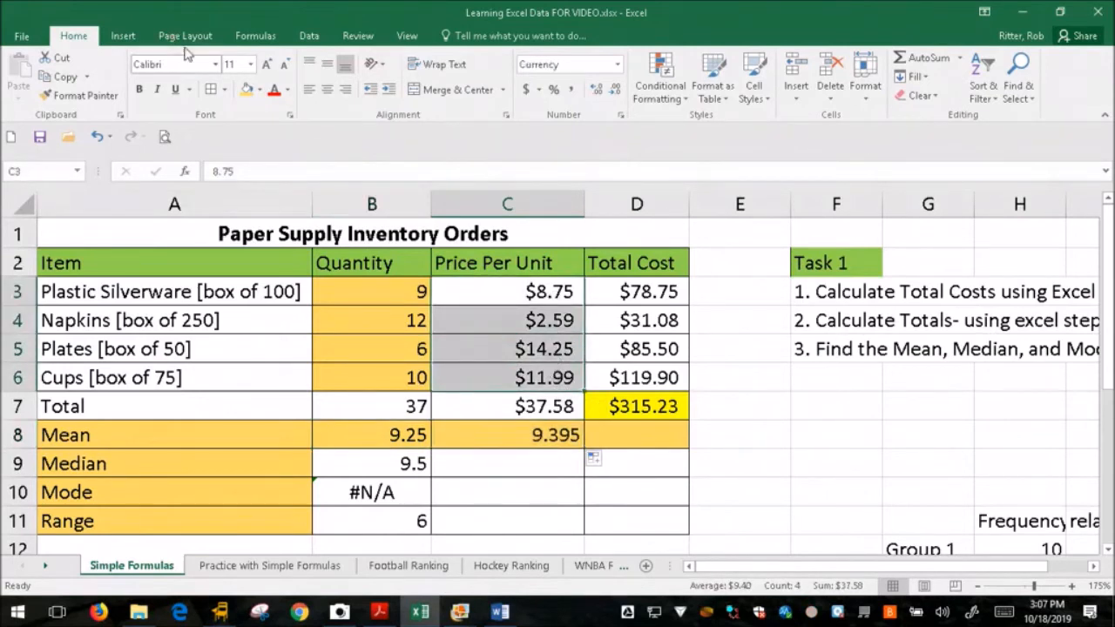
{"action": "left_click", "coordinate": [258, 89]}
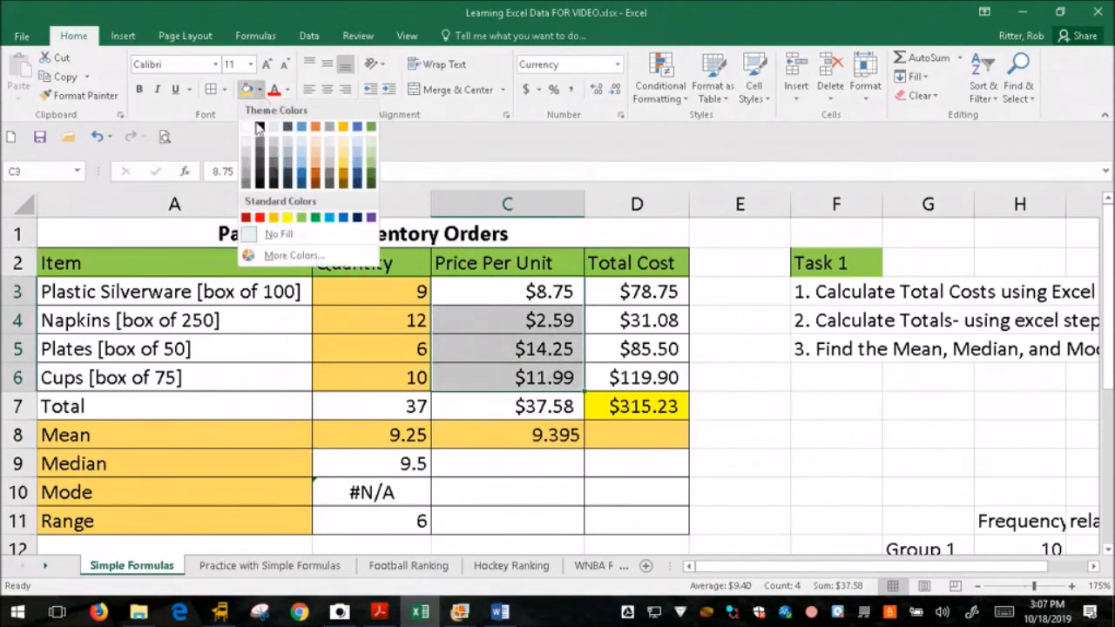
{"action": "left_click", "coordinate": [339, 222]}
{"action": "left_click", "coordinate": [522, 439]}
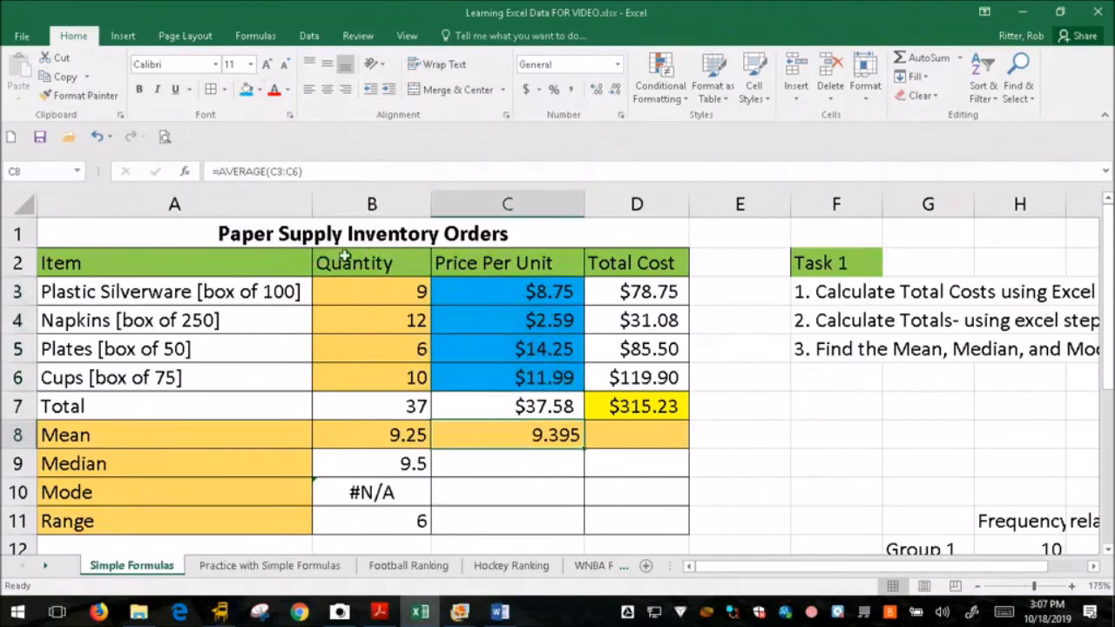
{"action": "left_click", "coordinate": [247, 90]}
Copy the Mean formula from C8 into the Total Cost cell D8 and review its source range D3:D6
{"action": "left_click_drag", "start_coordinate": [584, 449], "coordinate": [641, 446]}
{"action": "left_click", "coordinate": [641, 439]}
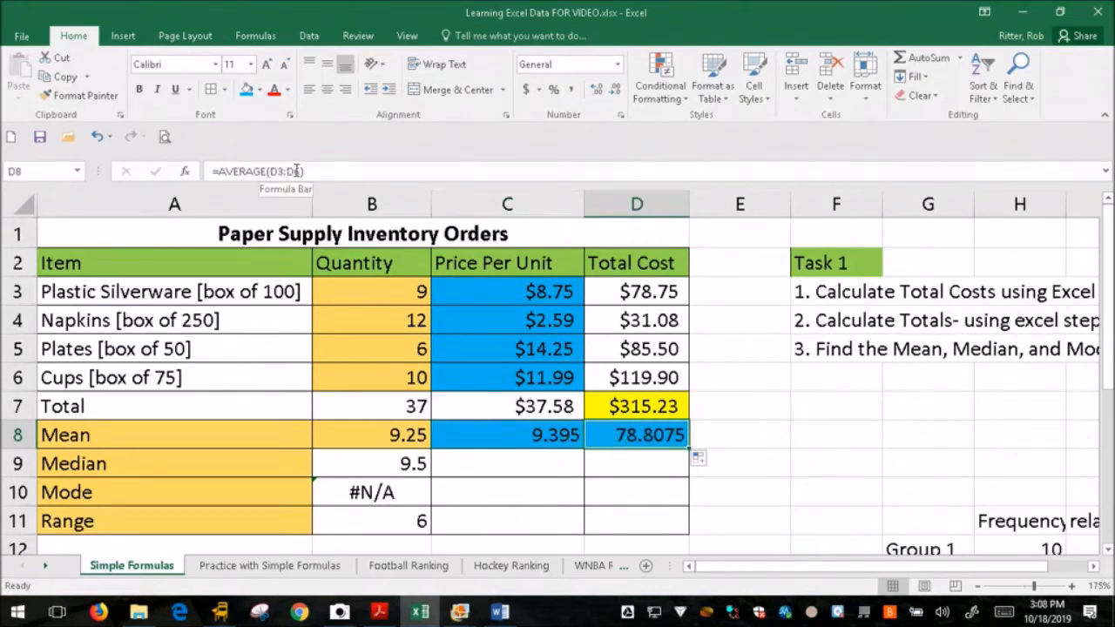
{"action": "key", "text": "Return"}
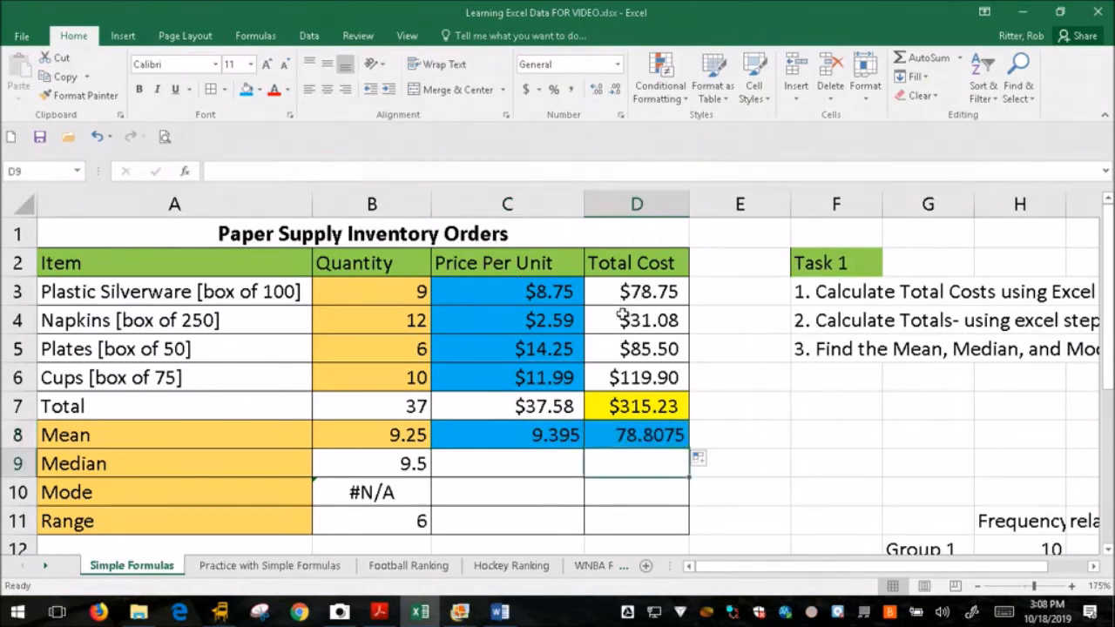
{"action": "left_click_drag", "start_coordinate": [630, 296], "coordinate": [637, 371]}
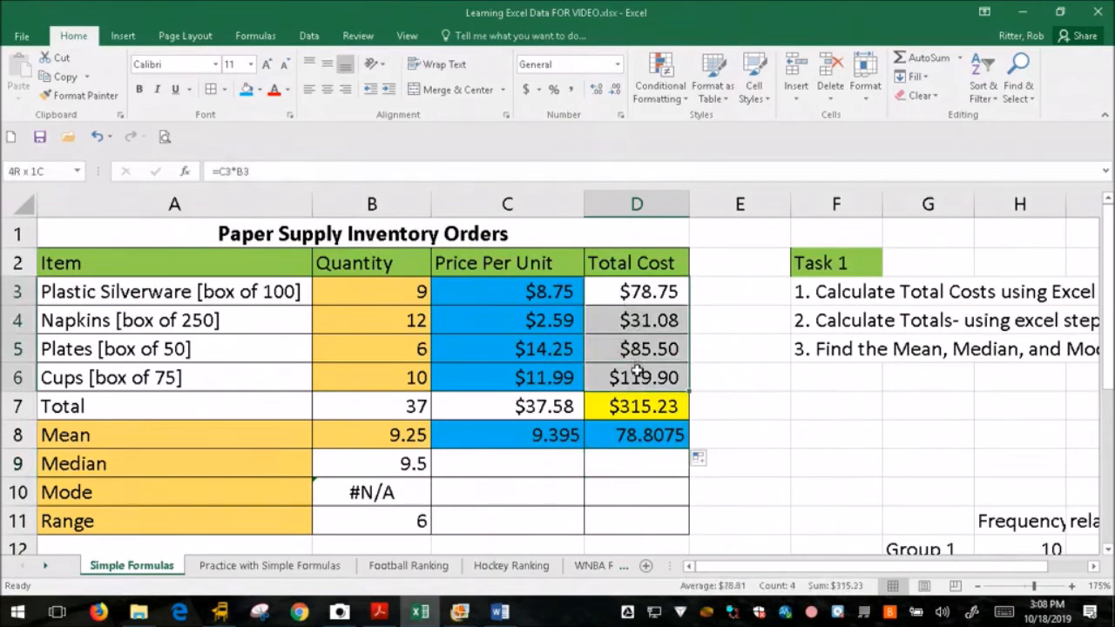
{"action": "left_click", "coordinate": [693, 347]}
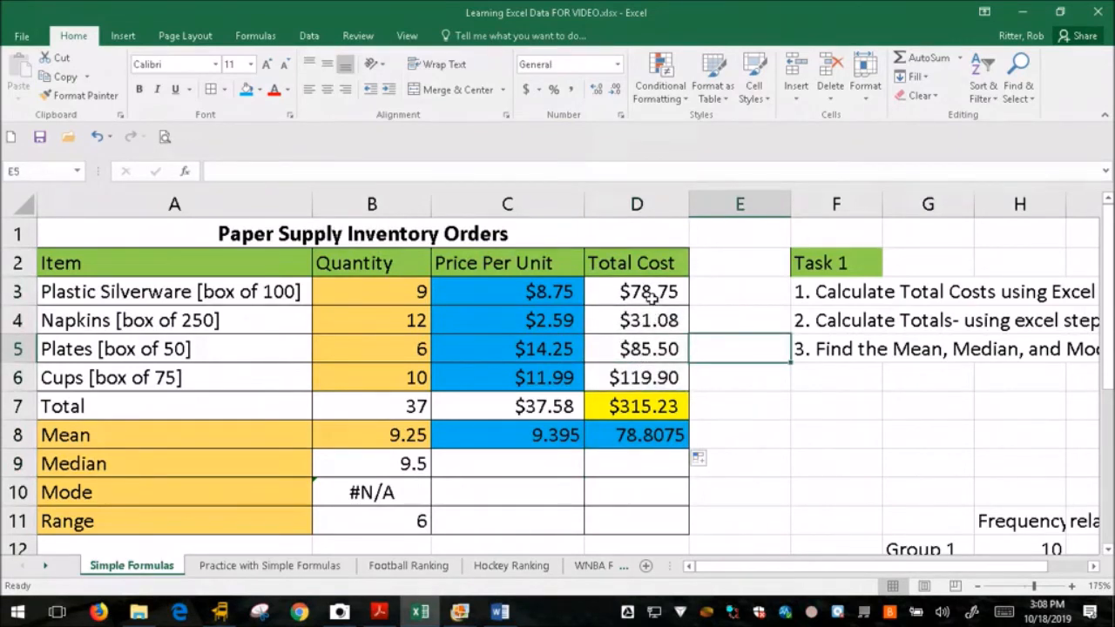
{"action": "left_click", "coordinate": [555, 441]}
Copy the Median formula from B9 into C9:D9 and the Mode formula from B10 into C10:D10
{"action": "left_click", "coordinate": [370, 468]}
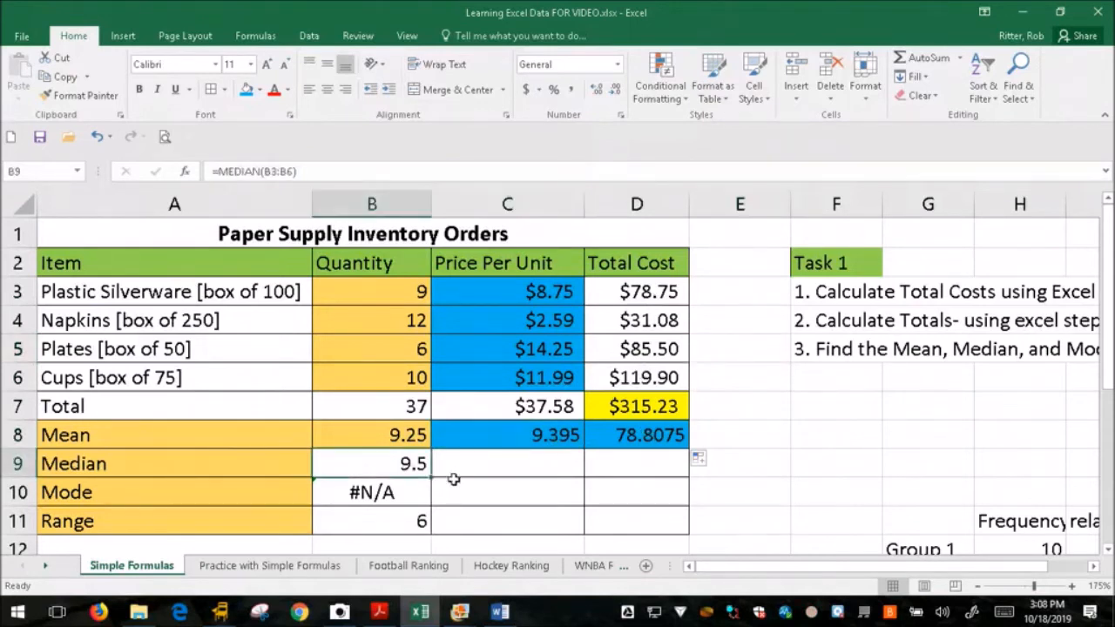
{"action": "left_click_drag", "start_coordinate": [433, 478], "coordinate": [655, 468]}
{"action": "left_click", "coordinate": [414, 492]}
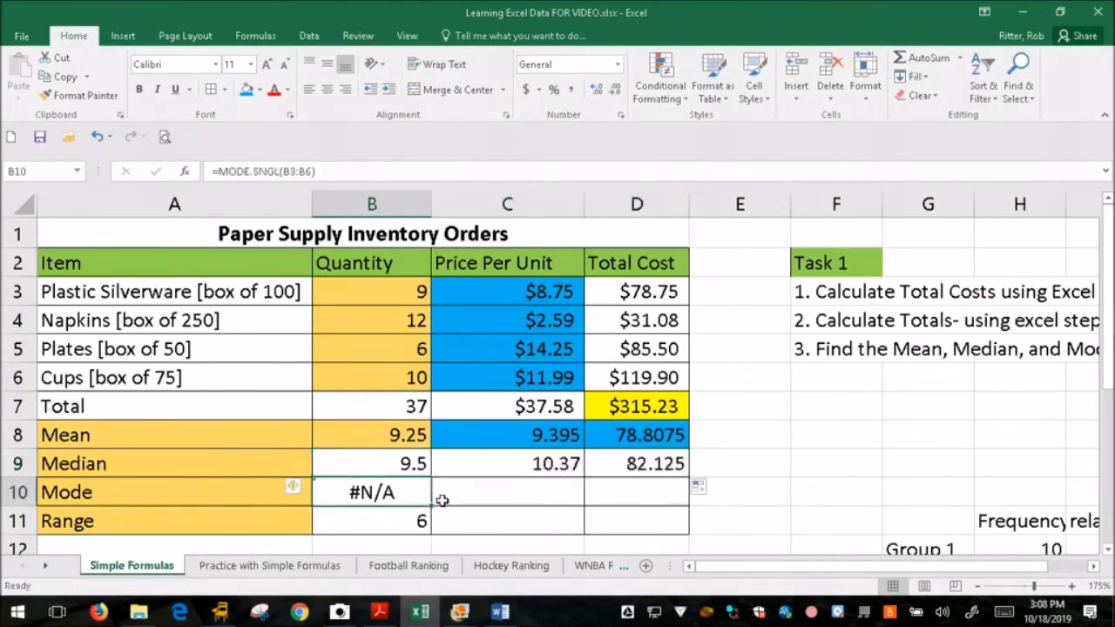
{"action": "left_click_drag", "start_coordinate": [432, 506], "coordinate": [663, 512]}
Copy the Range formula from B11 into C11:D11 and review the formula in each of the three cells
{"action": "left_click", "coordinate": [464, 527]}
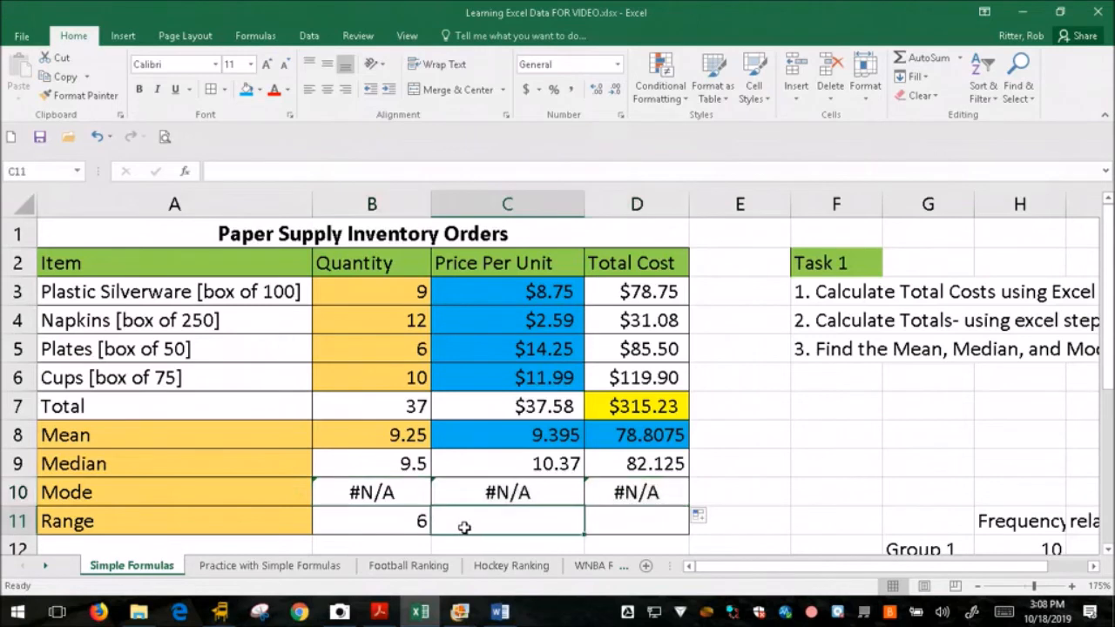
{"action": "left_click", "coordinate": [362, 523]}
{"action": "left_click_drag", "start_coordinate": [429, 533], "coordinate": [642, 530]}
{"action": "left_click", "coordinate": [387, 522]}
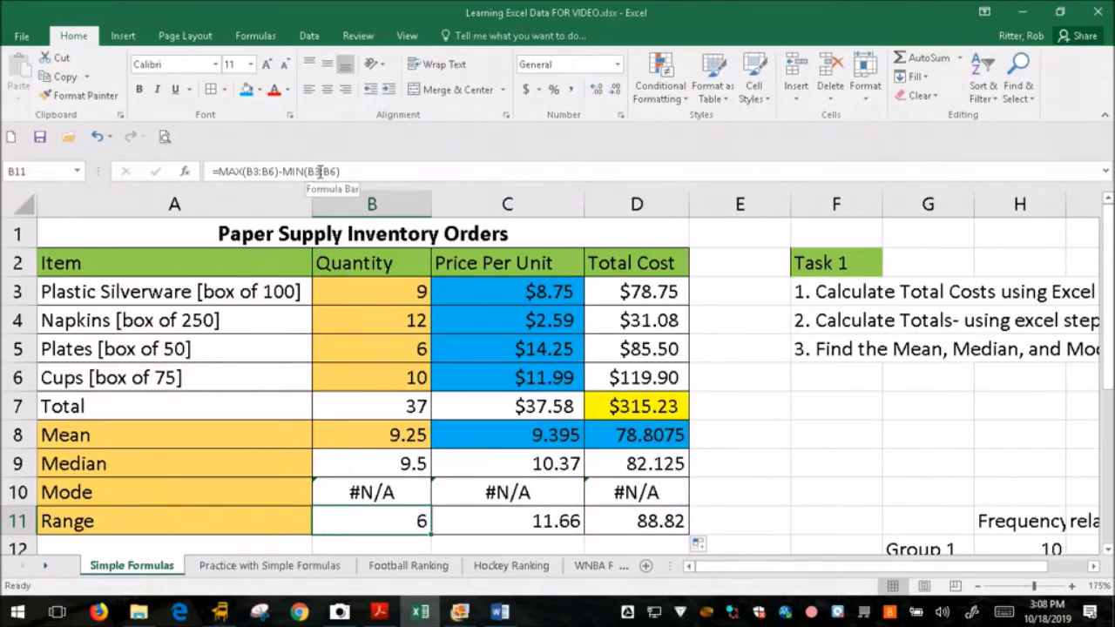
{"action": "left_click", "coordinate": [503, 525]}
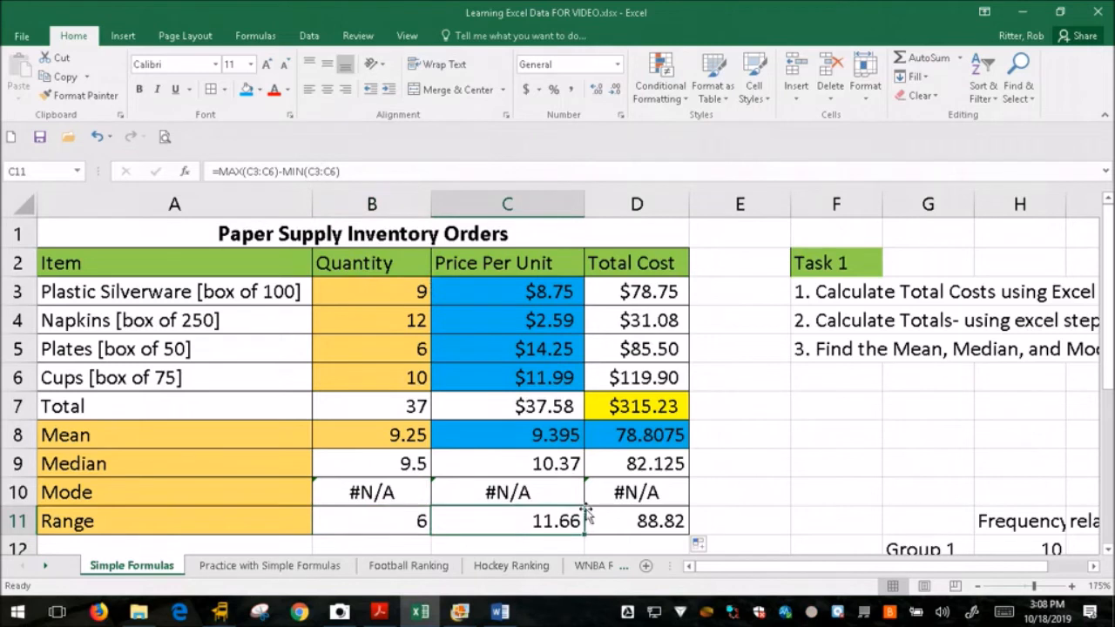
{"action": "left_click", "coordinate": [614, 521]}
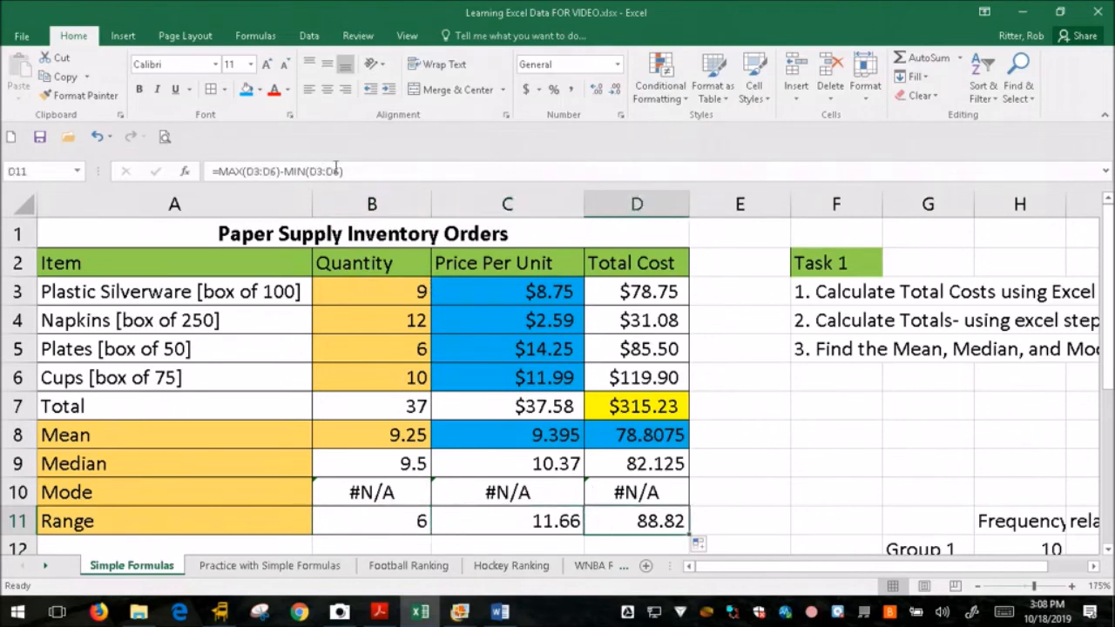
{"action": "left_click", "coordinate": [415, 521]}
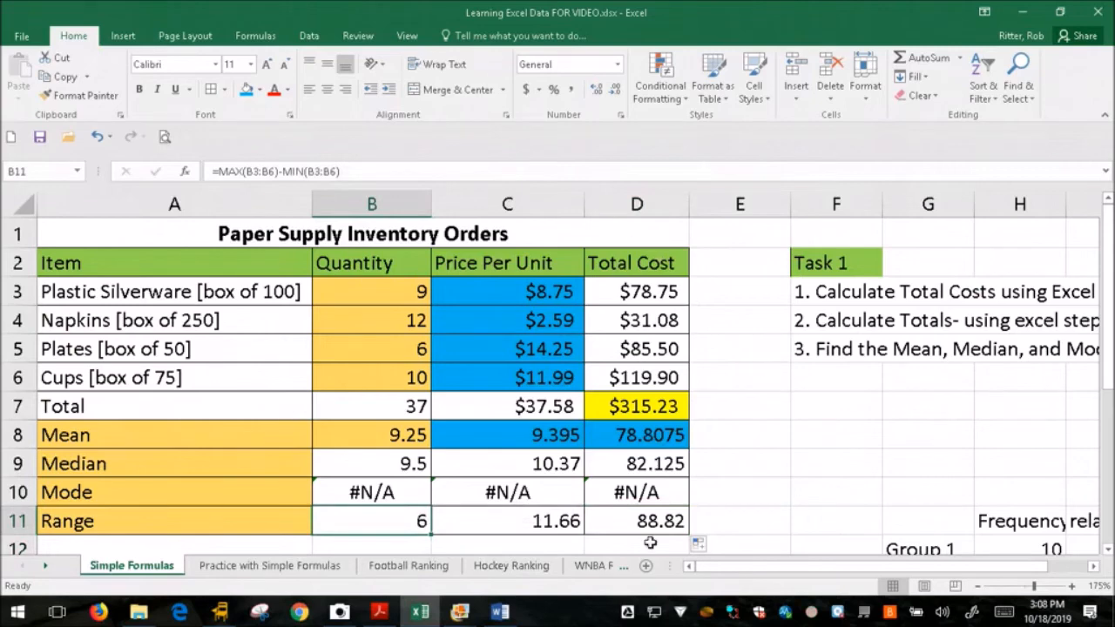
{"action": "left_click", "coordinate": [261, 607]}
{"action": "left_click", "coordinate": [671, 387]}
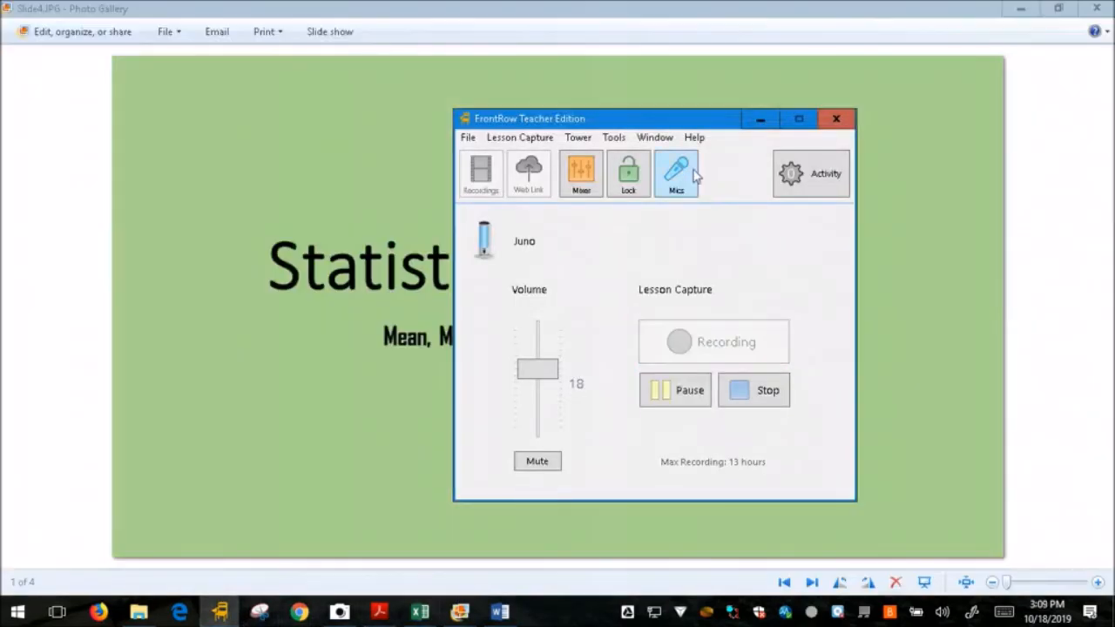
{"action": "left_click", "coordinate": [760, 123]}
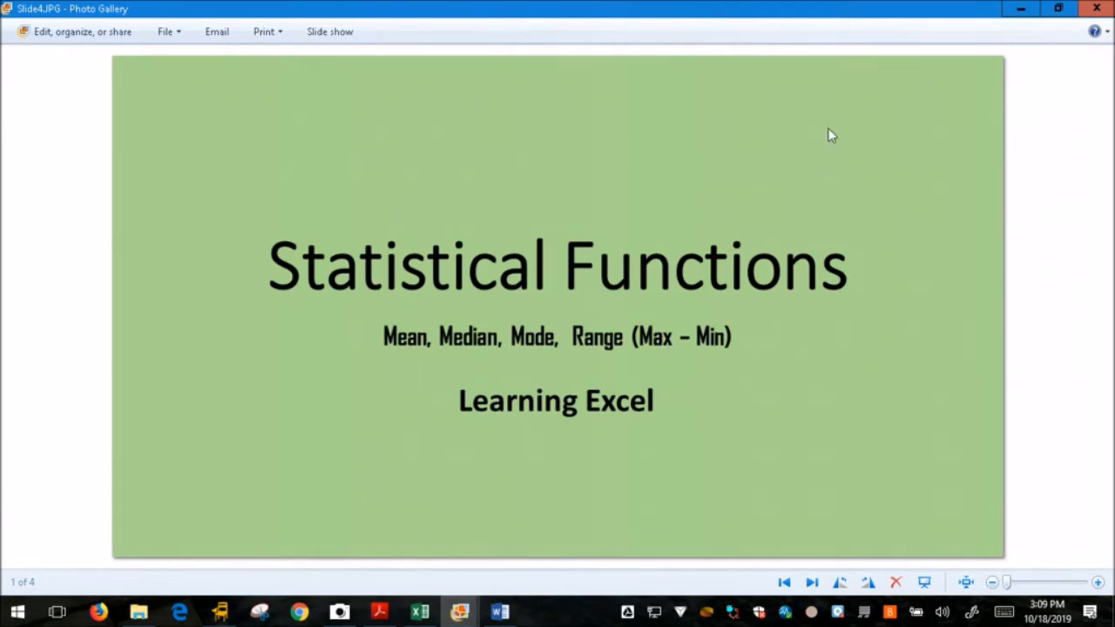
{"action": "left_click", "coordinate": [1020, 8]}
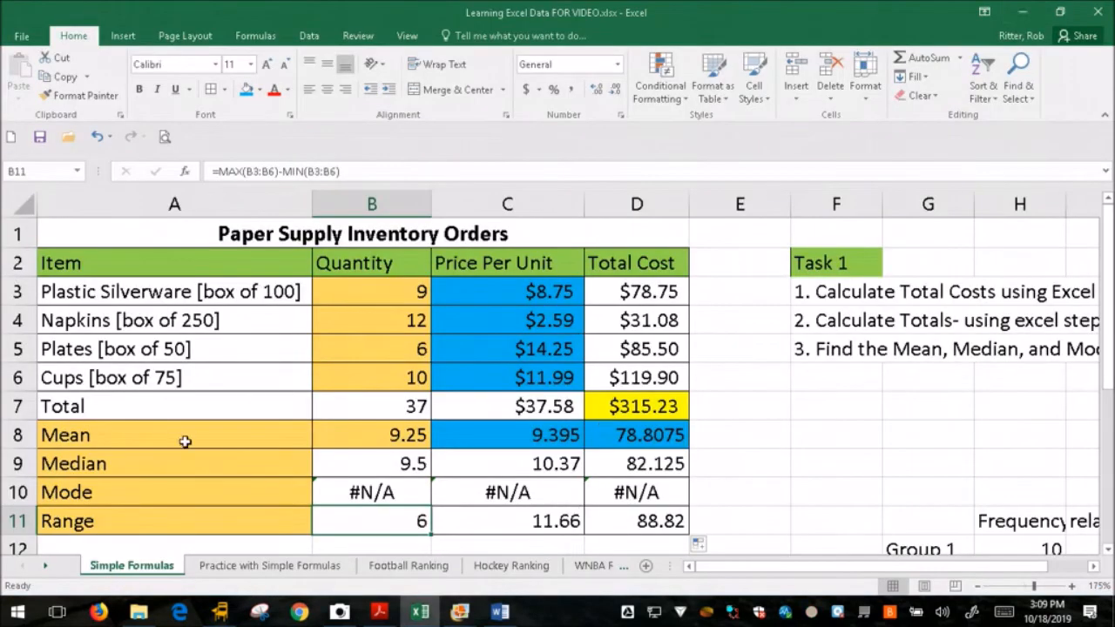
Delete the contents of the Mean, Median, Mode and Range rows in A8:D11
{"action": "left_click", "coordinate": [140, 426]}
{"action": "left_click_drag", "start_coordinate": [18, 435], "coordinate": [19, 492]}
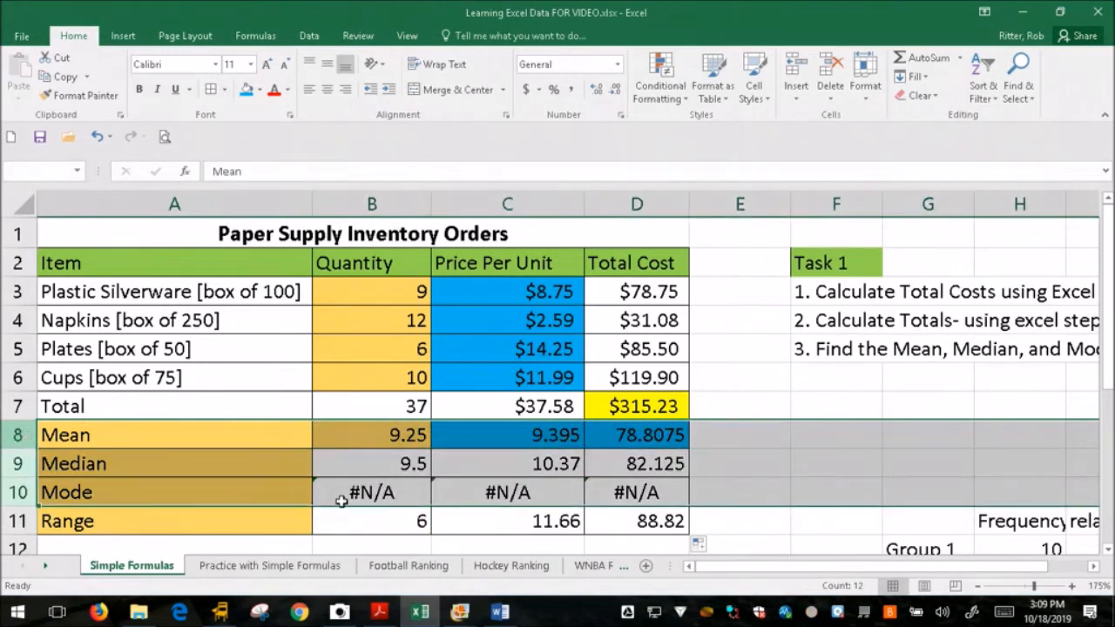
{"action": "left_click", "coordinate": [505, 527]}
{"action": "left_click_drag", "start_coordinate": [632, 525], "coordinate": [82, 424]}
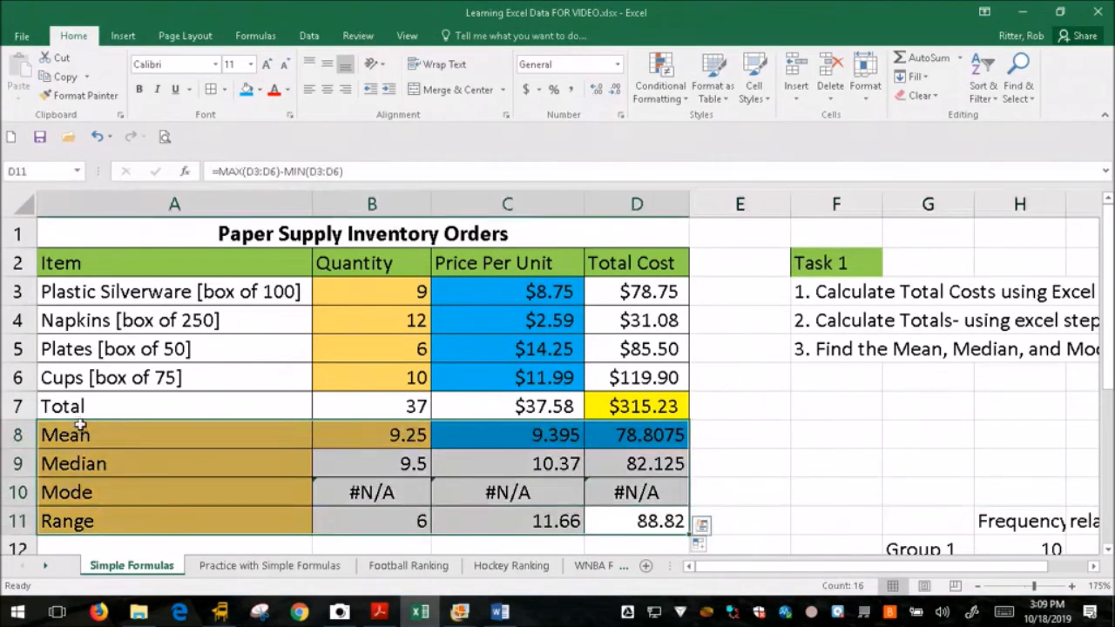
{"action": "key", "text": "Delete"}
Change the fill of the emptied cells A8:D11 to white and remove all their borders
{"action": "left_click", "coordinate": [258, 89]}
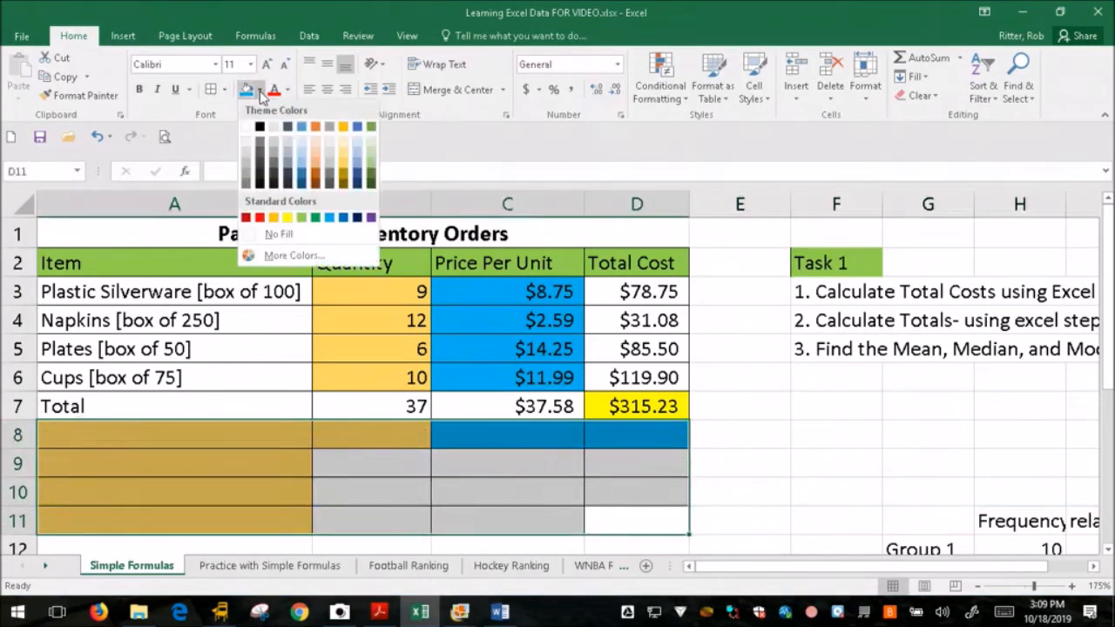
{"action": "left_click", "coordinate": [248, 153]}
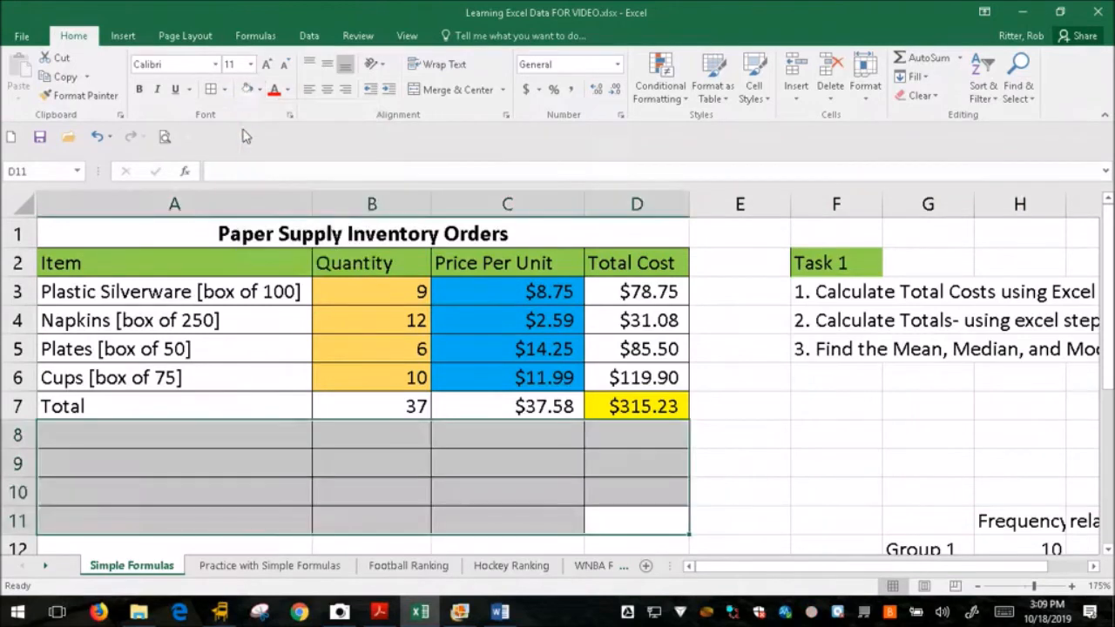
{"action": "left_click", "coordinate": [225, 91]}
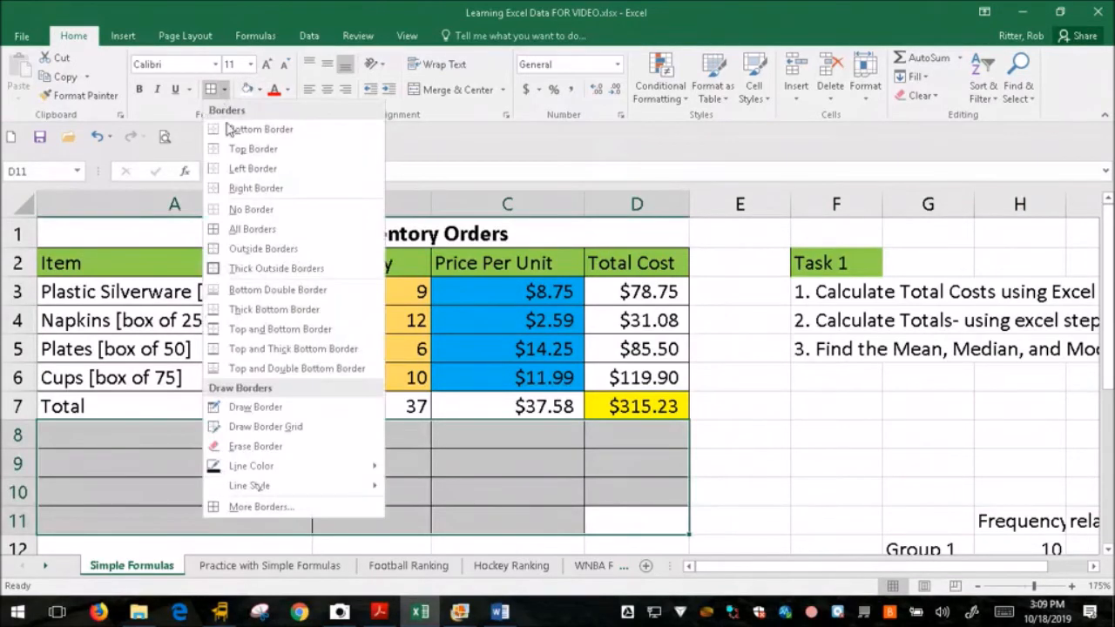
{"action": "left_click", "coordinate": [249, 209]}
{"action": "left_click", "coordinate": [367, 475]}
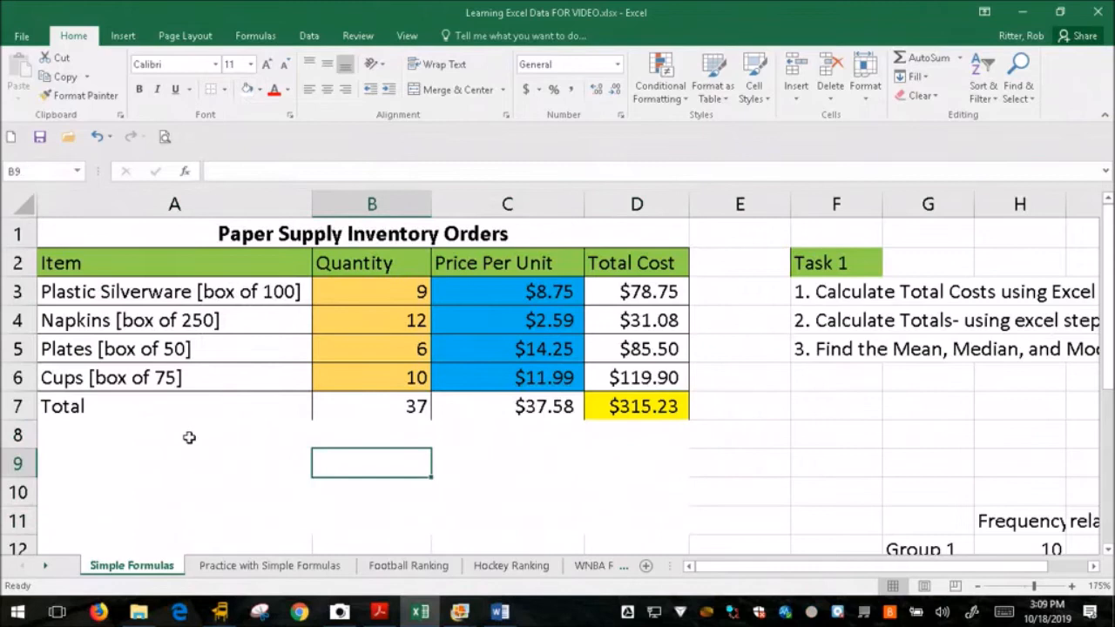
Apply all borders to the Total row cells A7:D7
{"action": "left_click_drag", "start_coordinate": [194, 408], "coordinate": [610, 414]}
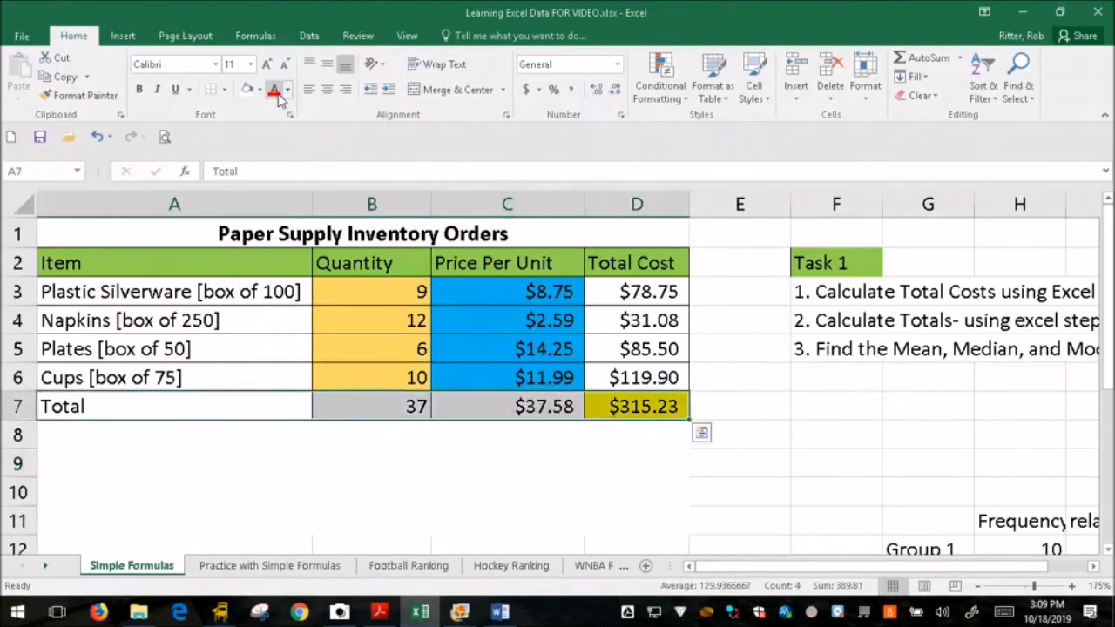
{"action": "left_click", "coordinate": [225, 89]}
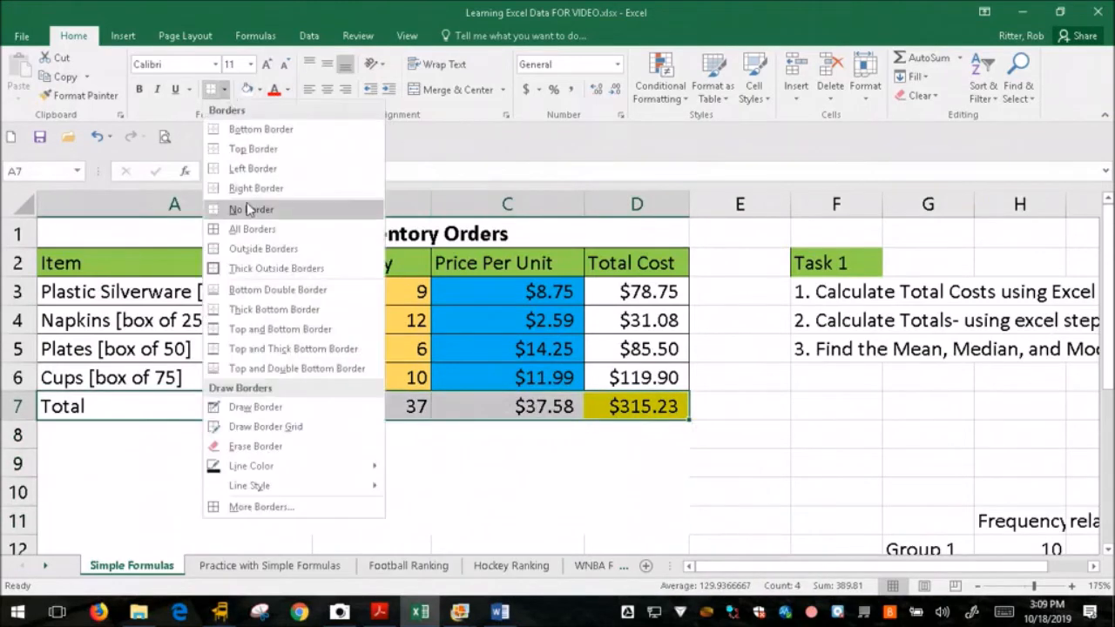
{"action": "left_click", "coordinate": [247, 230]}
{"action": "left_click", "coordinate": [435, 470]}
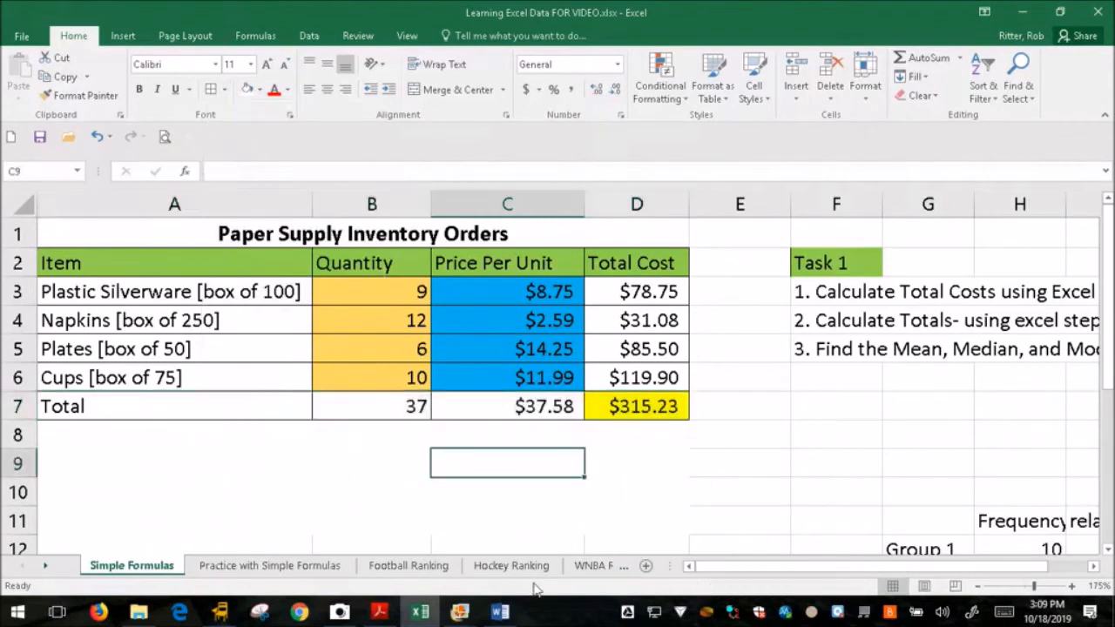
Show the Sorting Data title slide in Photo Gallery and return to the Excel workbook
{"action": "left_click", "coordinate": [599, 554]}
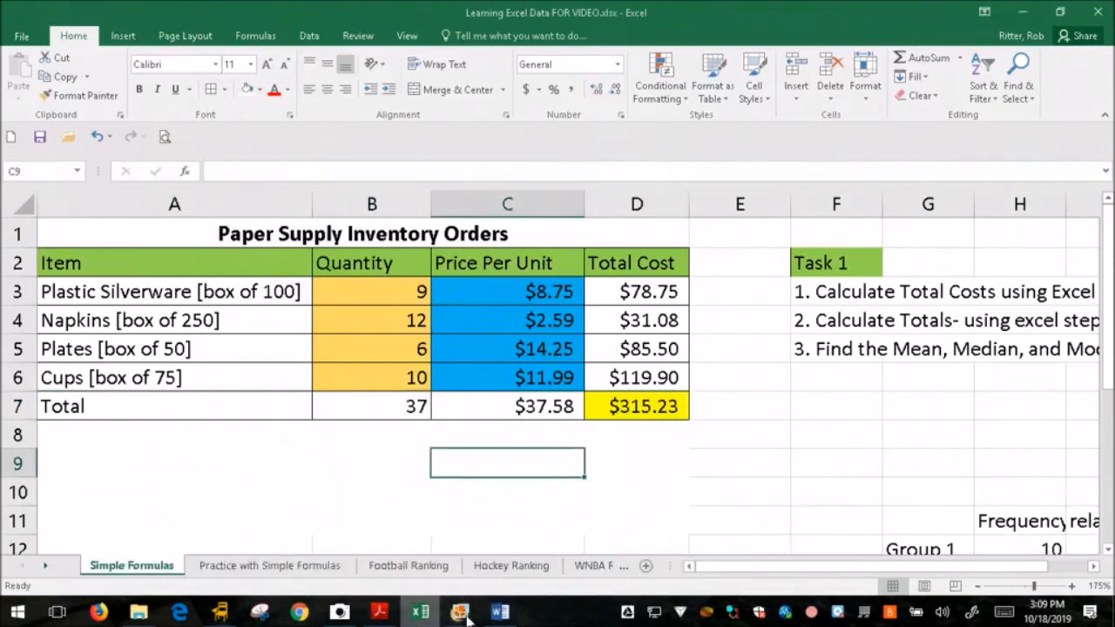
{"action": "mouse_move", "coordinate": [460, 612]}
{"action": "left_click", "coordinate": [568, 555]}
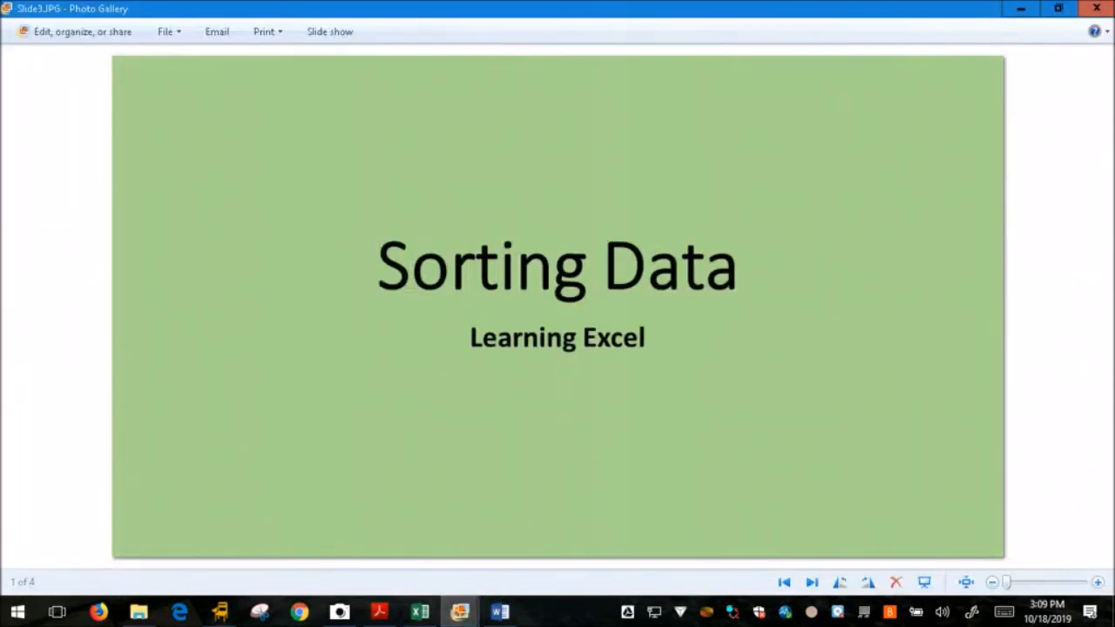
{"action": "left_click", "coordinate": [1020, 10]}
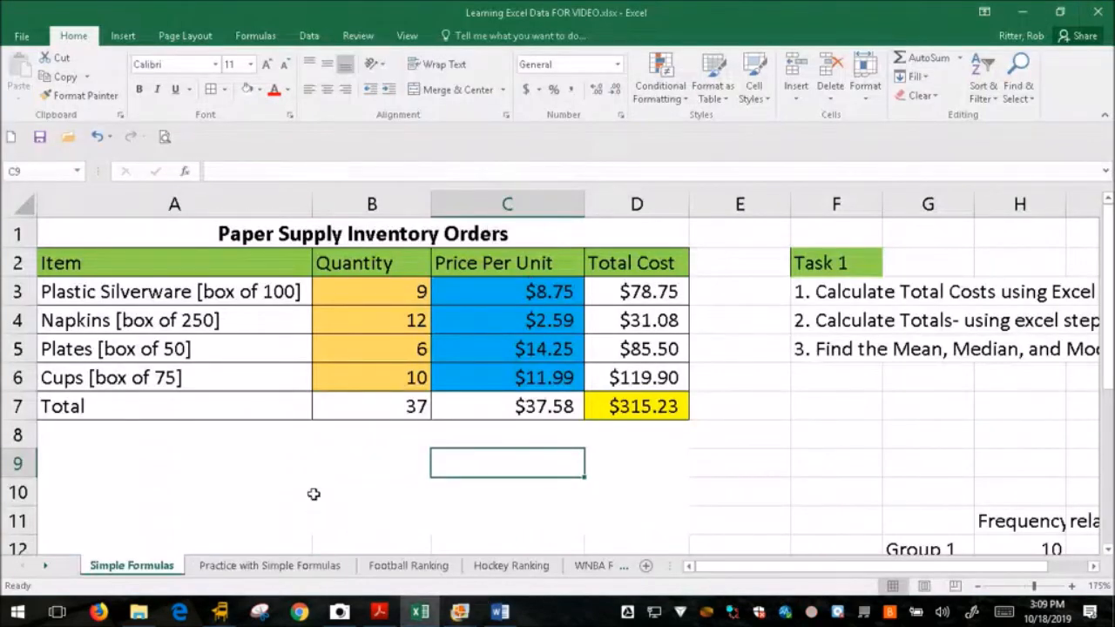
Examine the Plastic Silverware row in A3:D3 and how each item's data belongs together across A3:D6
{"action": "left_click_drag", "start_coordinate": [157, 294], "coordinate": [664, 295]}
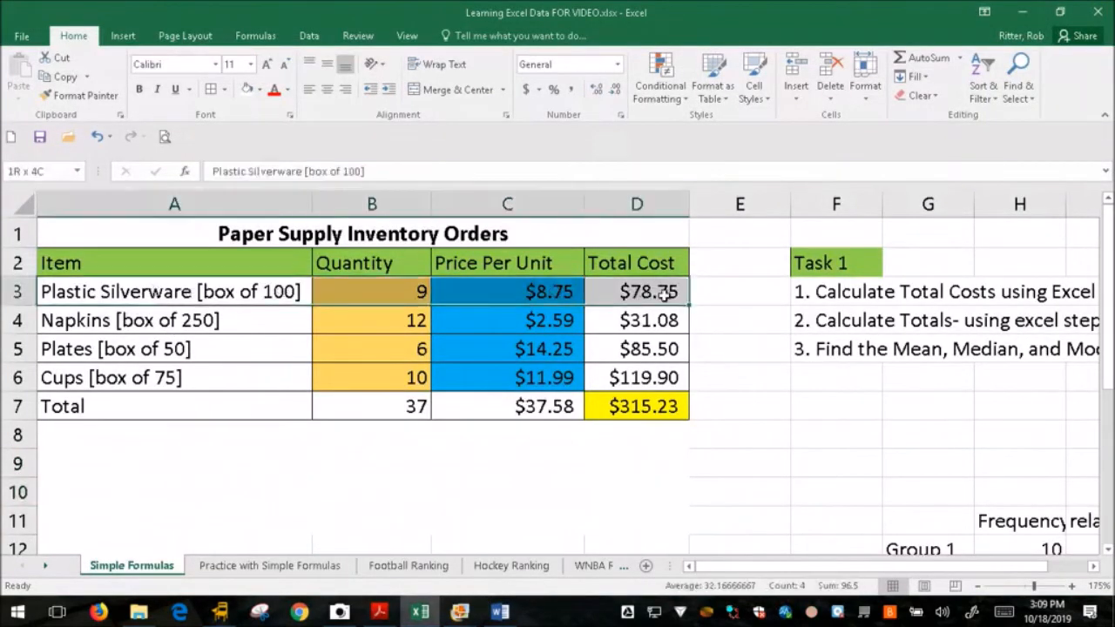
{"action": "left_click", "coordinate": [397, 294]}
{"action": "key", "text": "Left"}
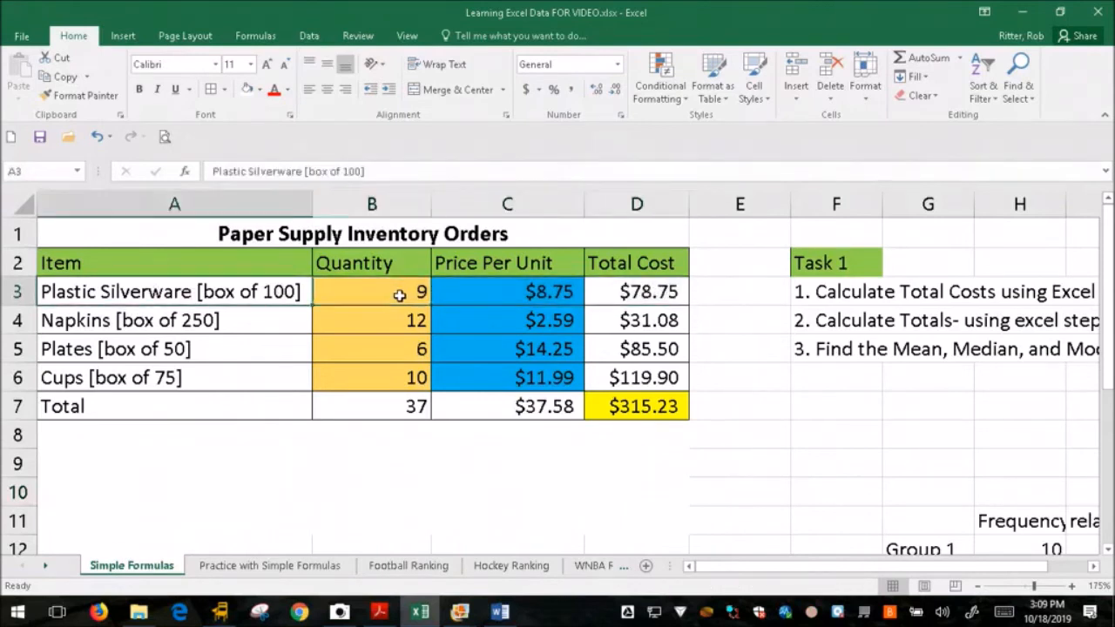
{"action": "key", "text": "Right"}
{"action": "key", "text": "Right"}
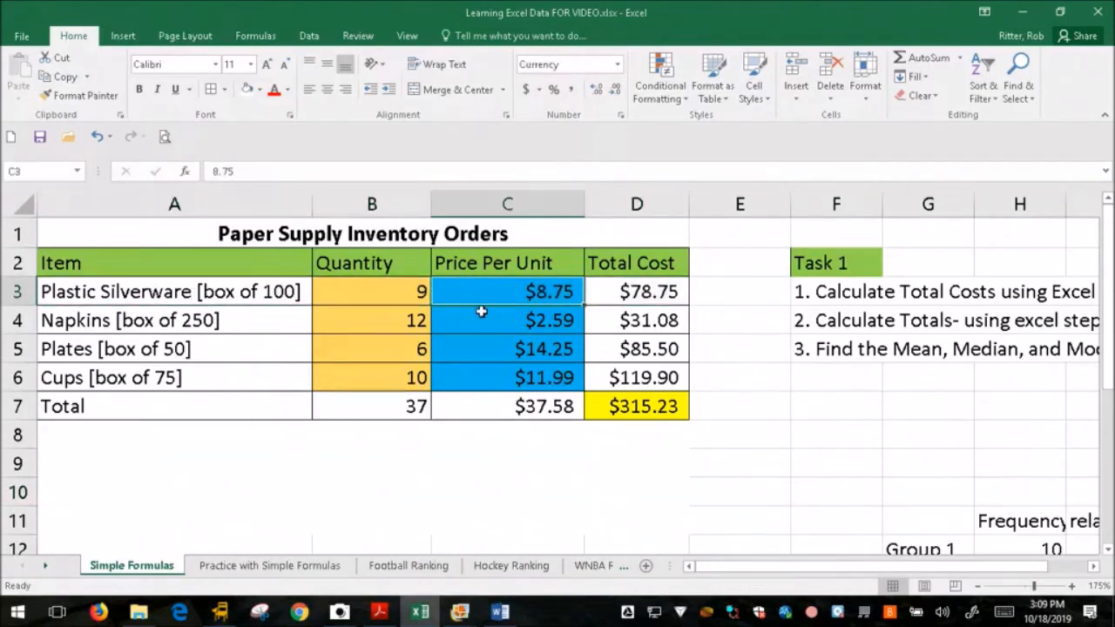
{"action": "left_click", "coordinate": [192, 293]}
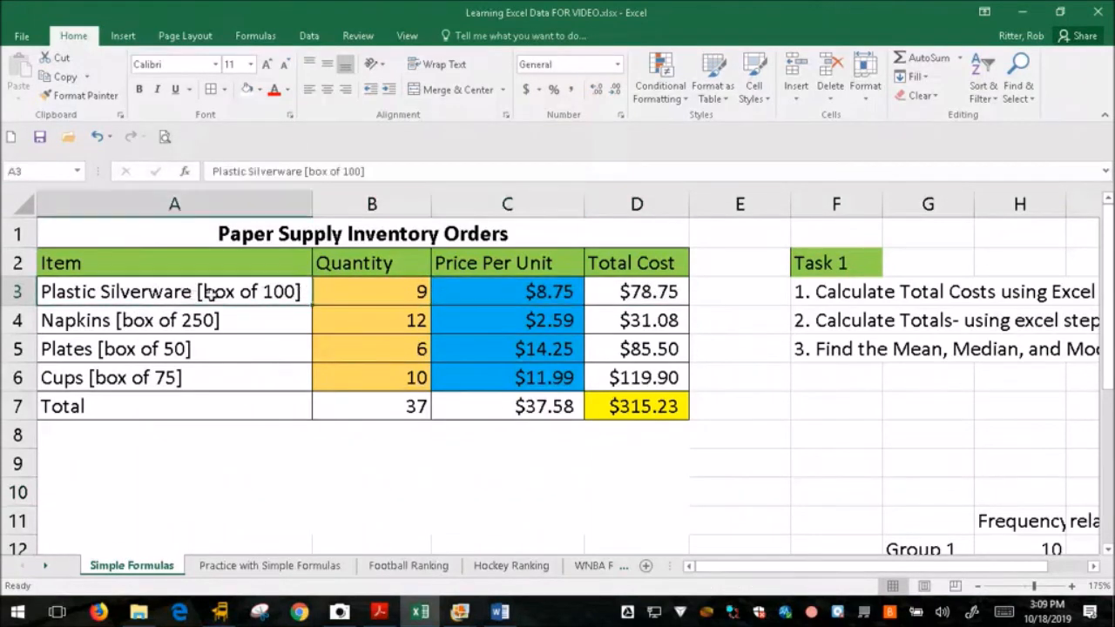
{"action": "left_click", "coordinate": [618, 293]}
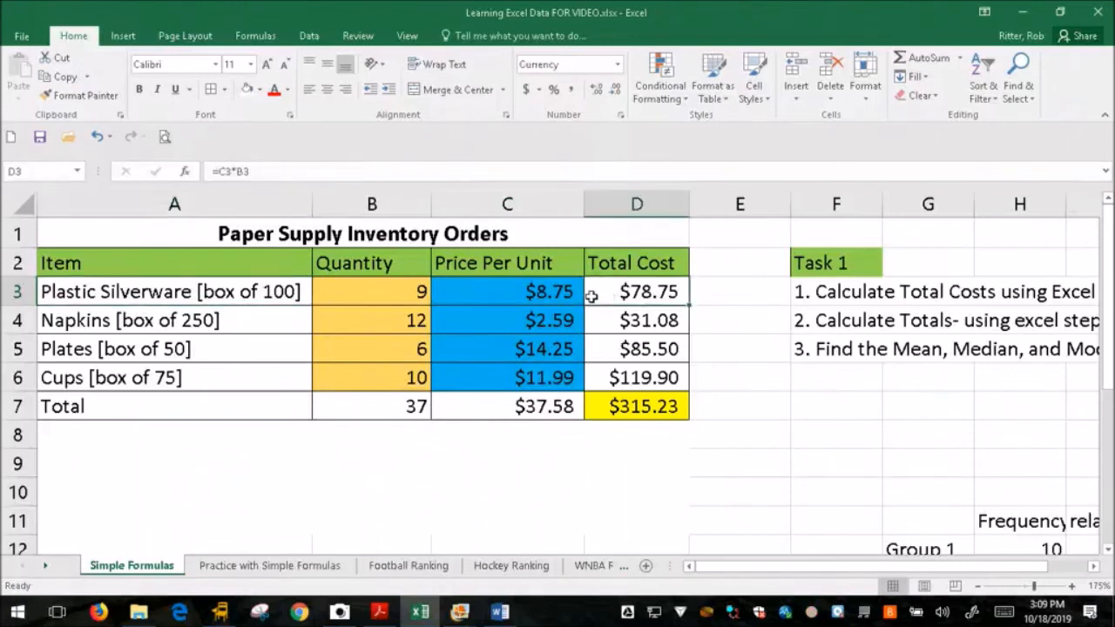
{"action": "left_click", "coordinate": [161, 298]}
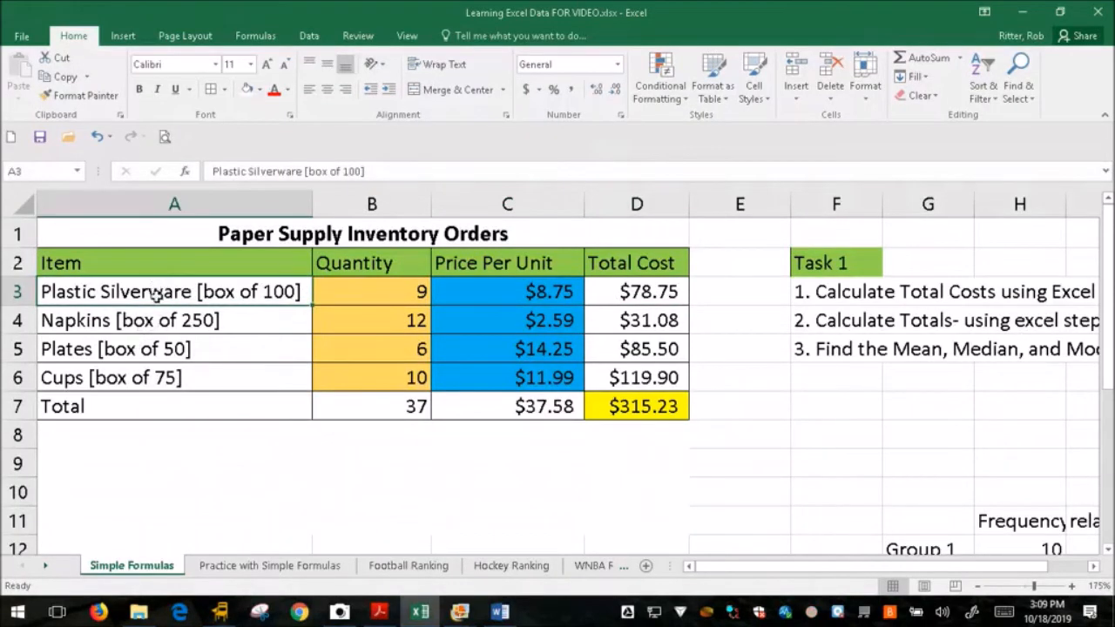
{"action": "left_click_drag", "start_coordinate": [155, 296], "coordinate": [640, 389]}
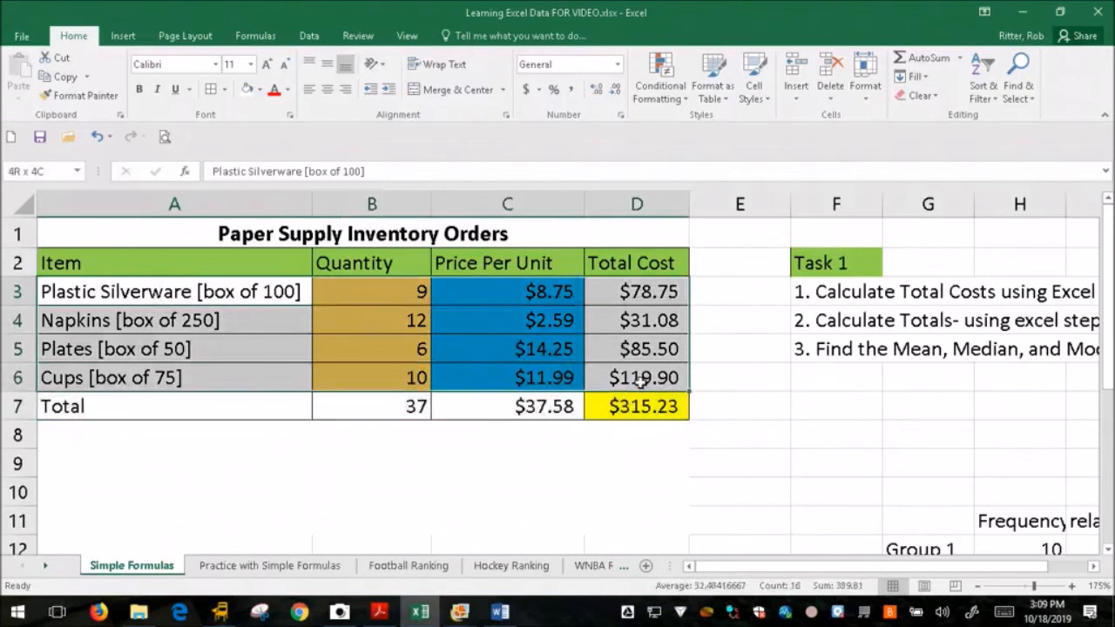
{"action": "left_click", "coordinate": [158, 289]}
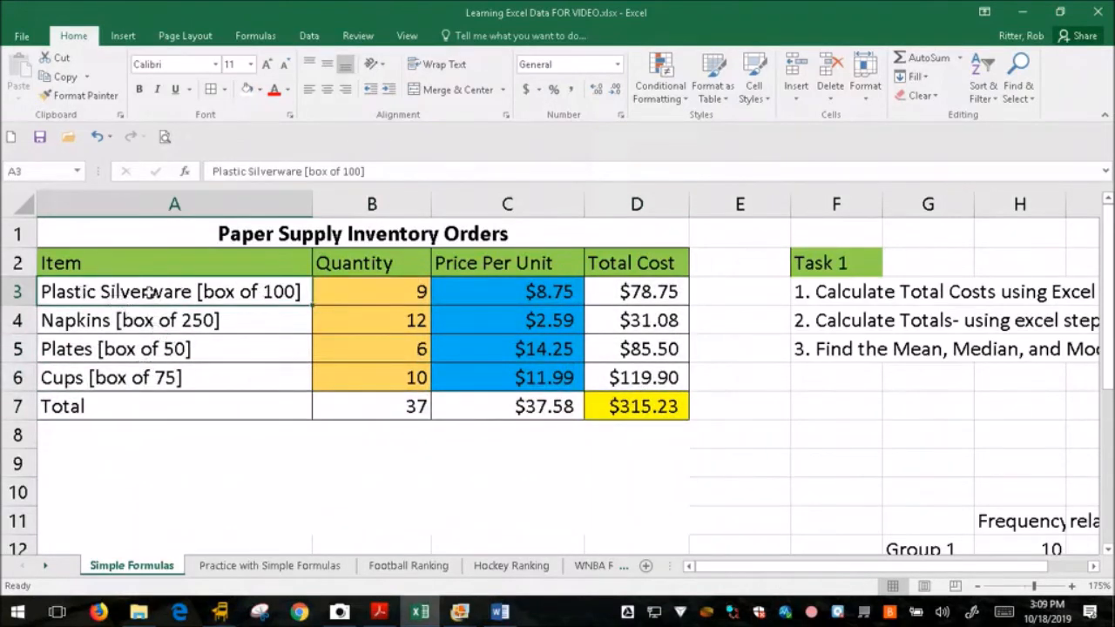
{"action": "left_click_drag", "start_coordinate": [150, 293], "coordinate": [439, 289]}
{"action": "left_click_drag", "start_coordinate": [535, 291], "coordinate": [257, 291]}
{"action": "left_click_drag", "start_coordinate": [328, 297], "coordinate": [654, 387]}
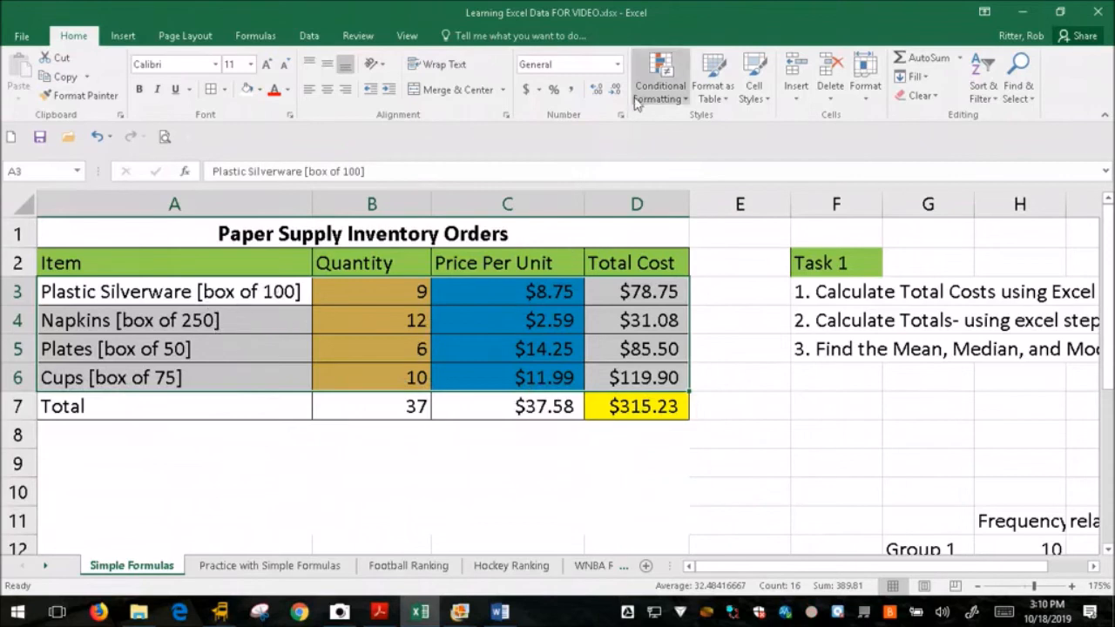
{"action": "left_click", "coordinate": [311, 37]}
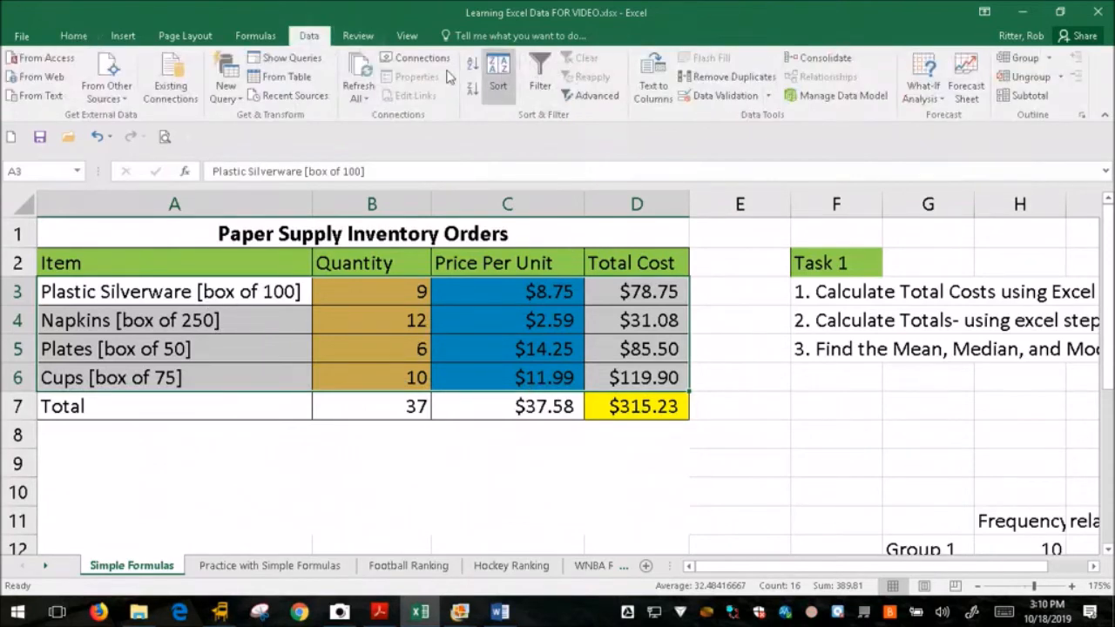
{"action": "left_click", "coordinate": [499, 75]}
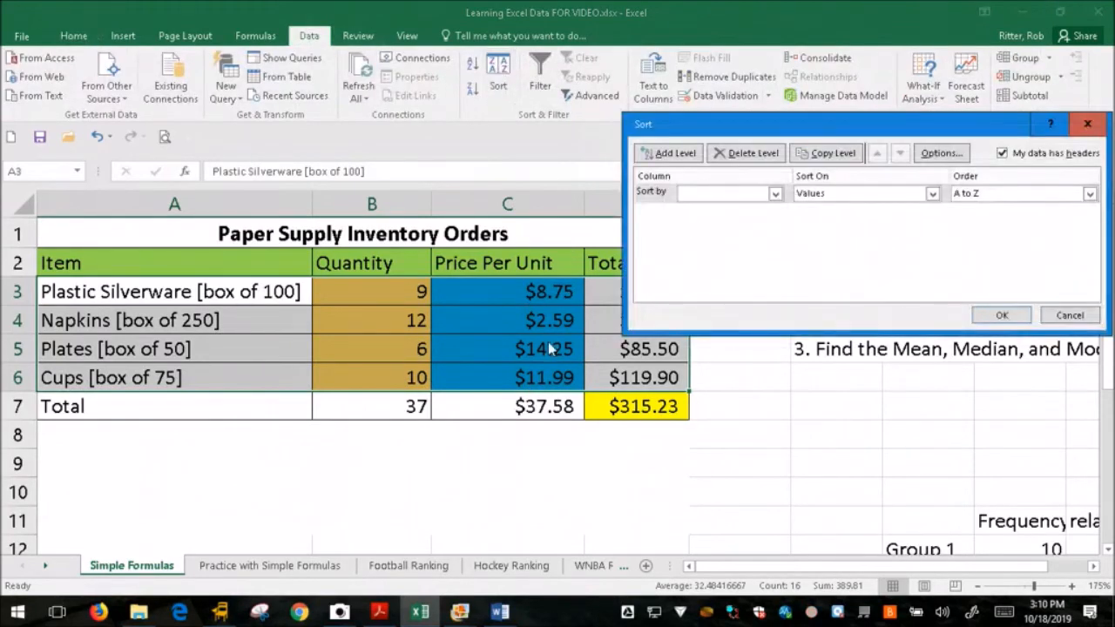
{"action": "left_click", "coordinate": [1067, 315]}
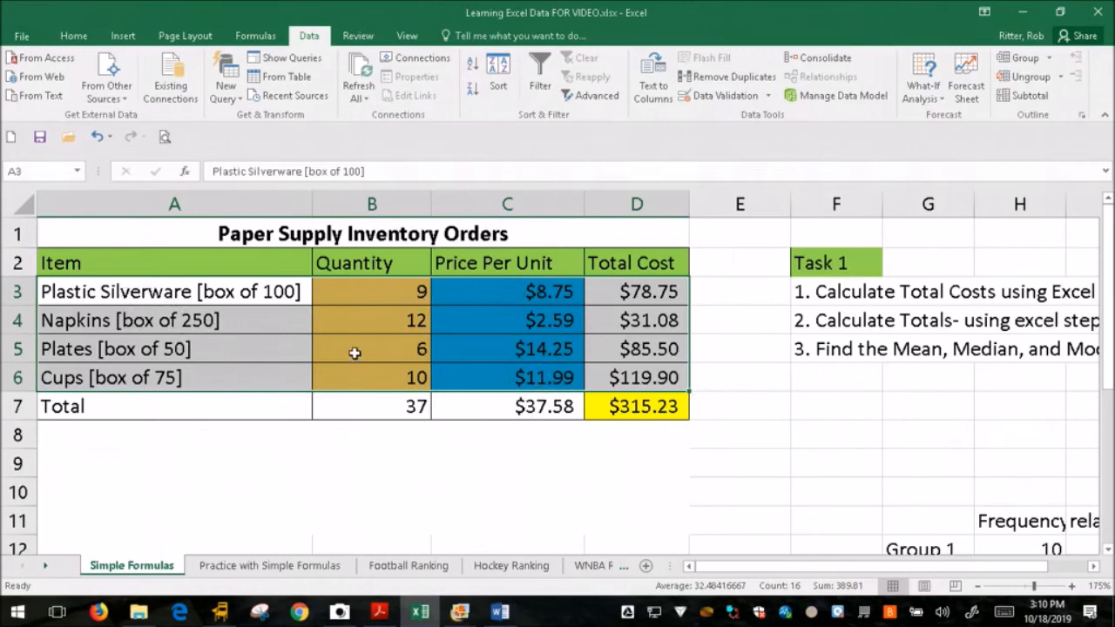
{"action": "left_click", "coordinate": [498, 74]}
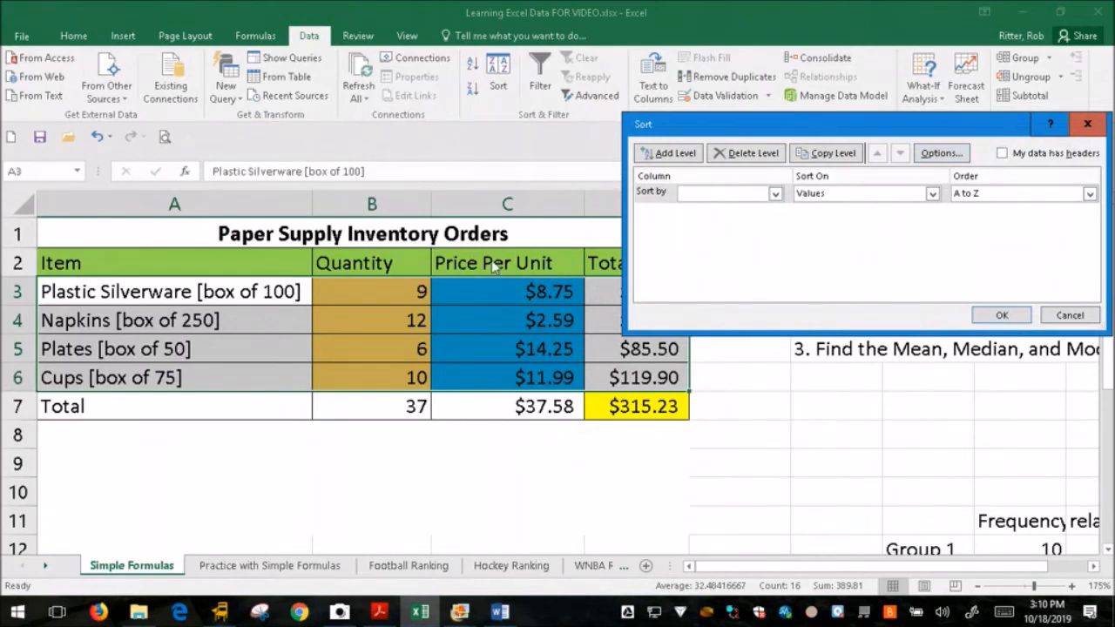
{"action": "left_click", "coordinate": [1078, 315]}
Sort the table range A2:D6, including its headers, by the Item column's values from A to Z
{"action": "left_click", "coordinate": [218, 265]}
{"action": "left_click_drag", "start_coordinate": [214, 263], "coordinate": [649, 377]}
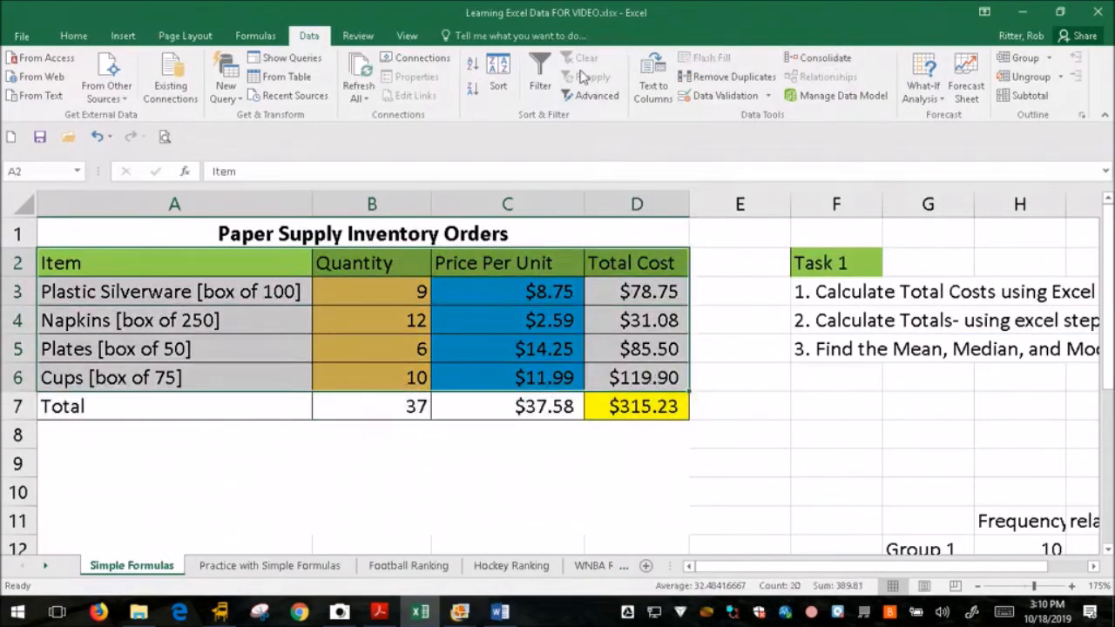
{"action": "left_click", "coordinate": [498, 74]}
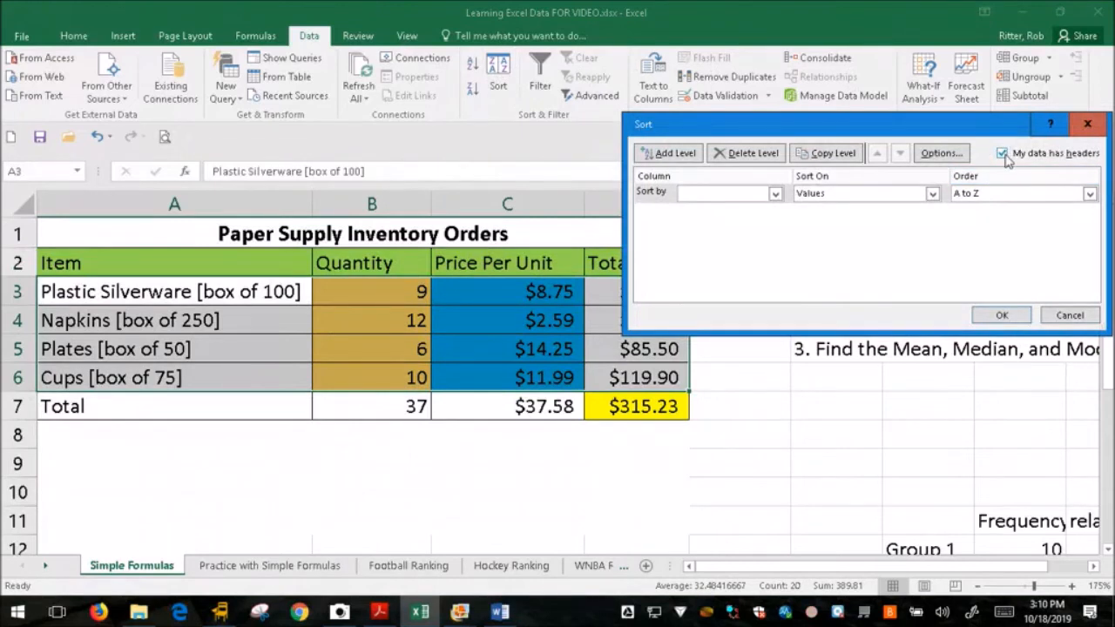
{"action": "left_click", "coordinate": [774, 194]}
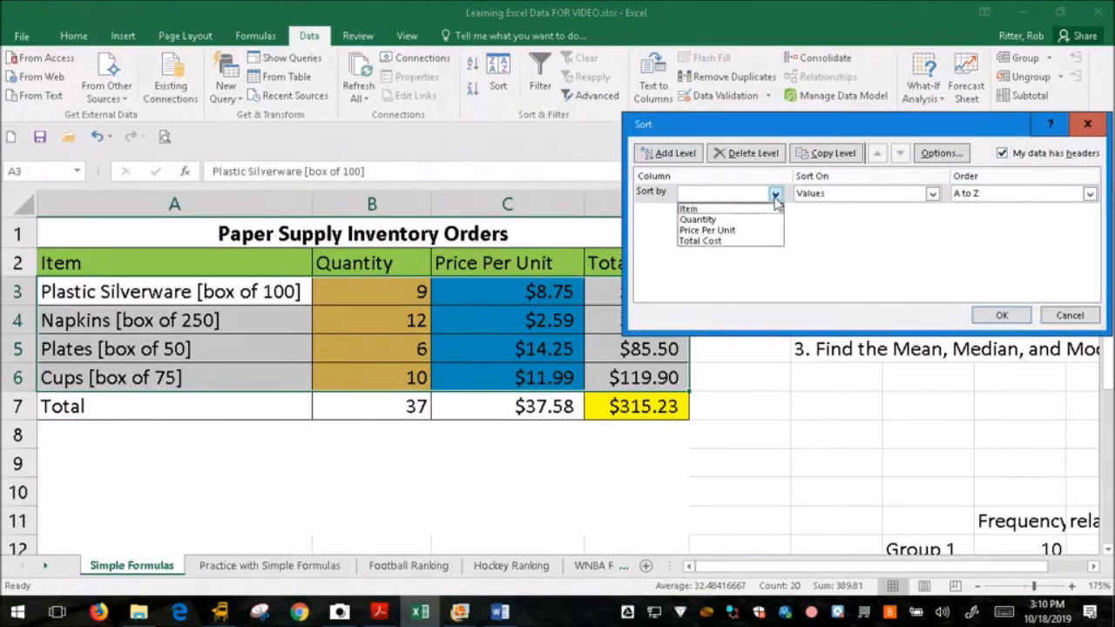
{"action": "left_click", "coordinate": [715, 213]}
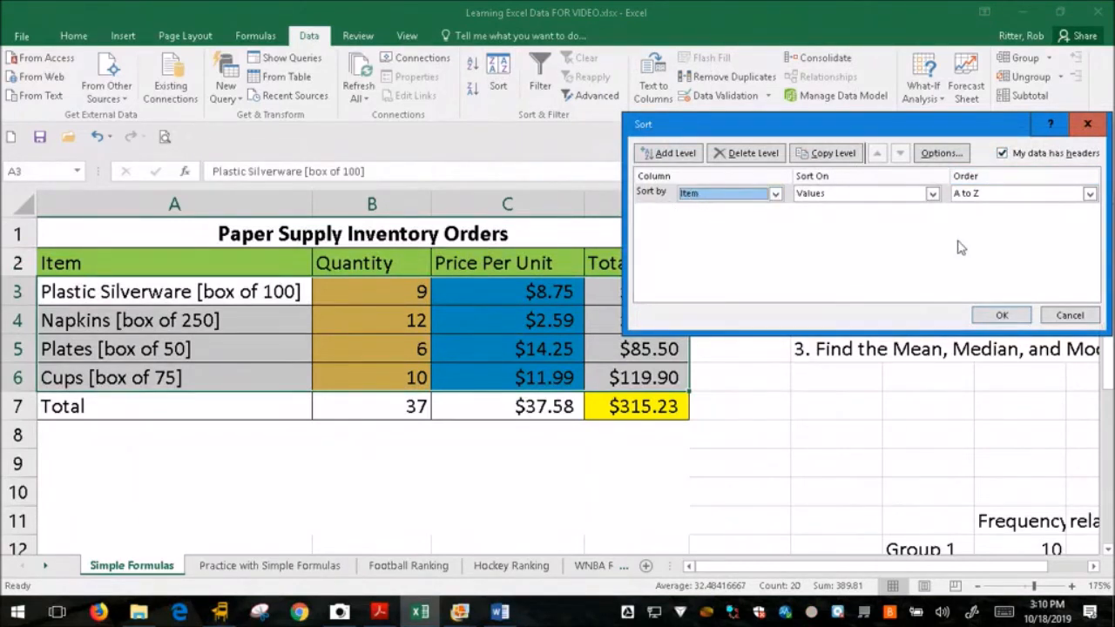
{"action": "left_click", "coordinate": [1002, 315]}
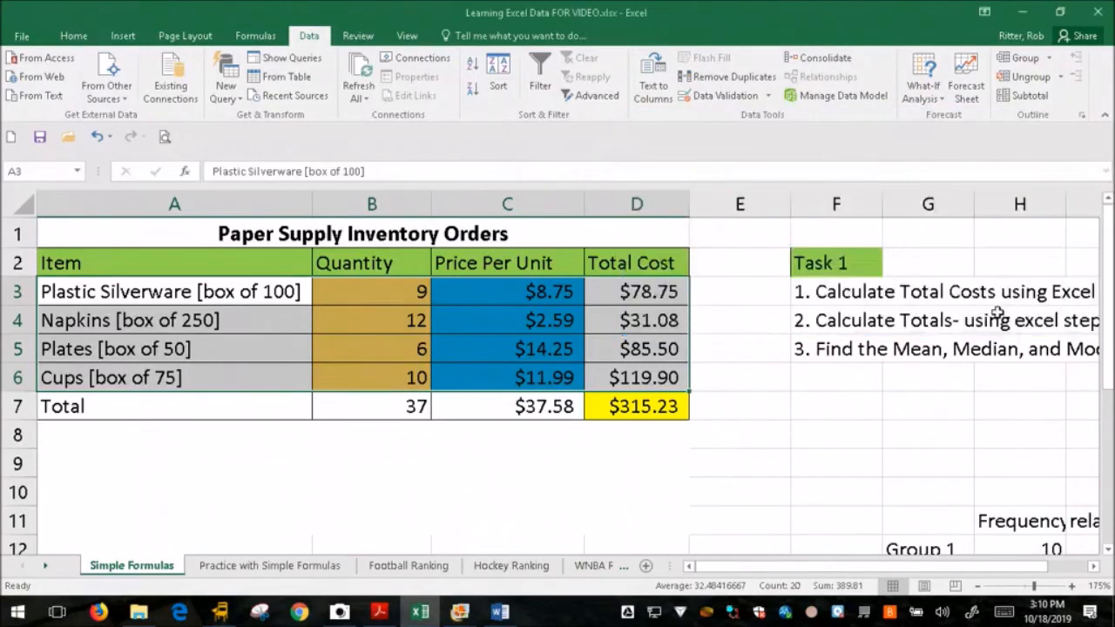
Examine the alphabetically sorted table, checking each item's row across columns A to D for its matching quantity, price and cost
{"action": "left_click", "coordinate": [360, 479]}
{"action": "left_click", "coordinate": [241, 383]}
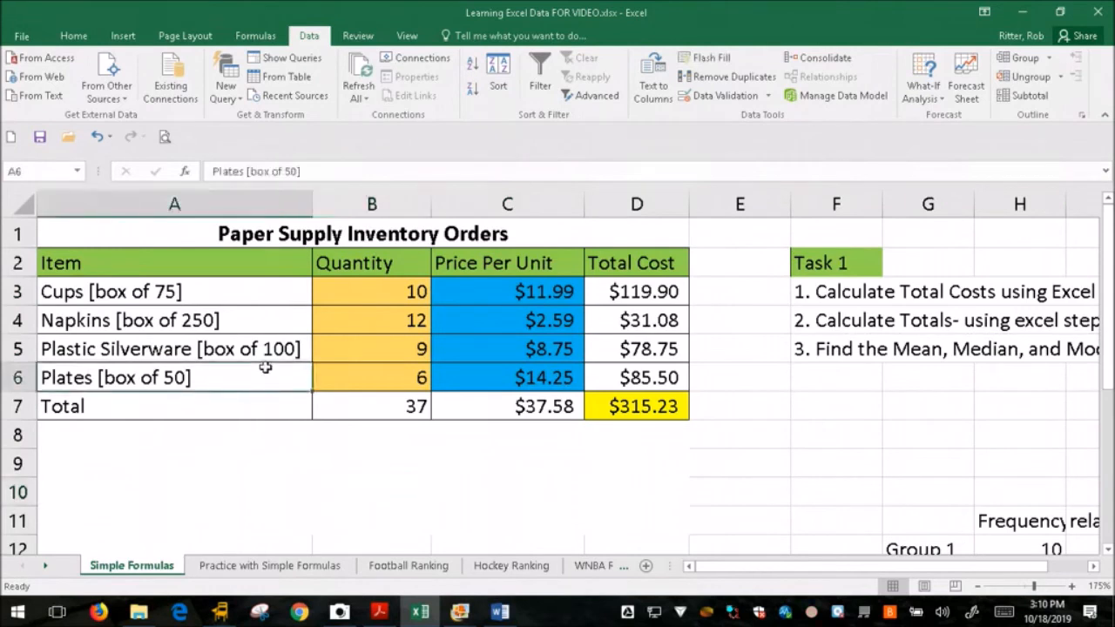
{"action": "key", "text": "Up"}
{"action": "key", "text": "Right"}
{"action": "key", "text": "Right"}
{"action": "key", "text": "Right"}
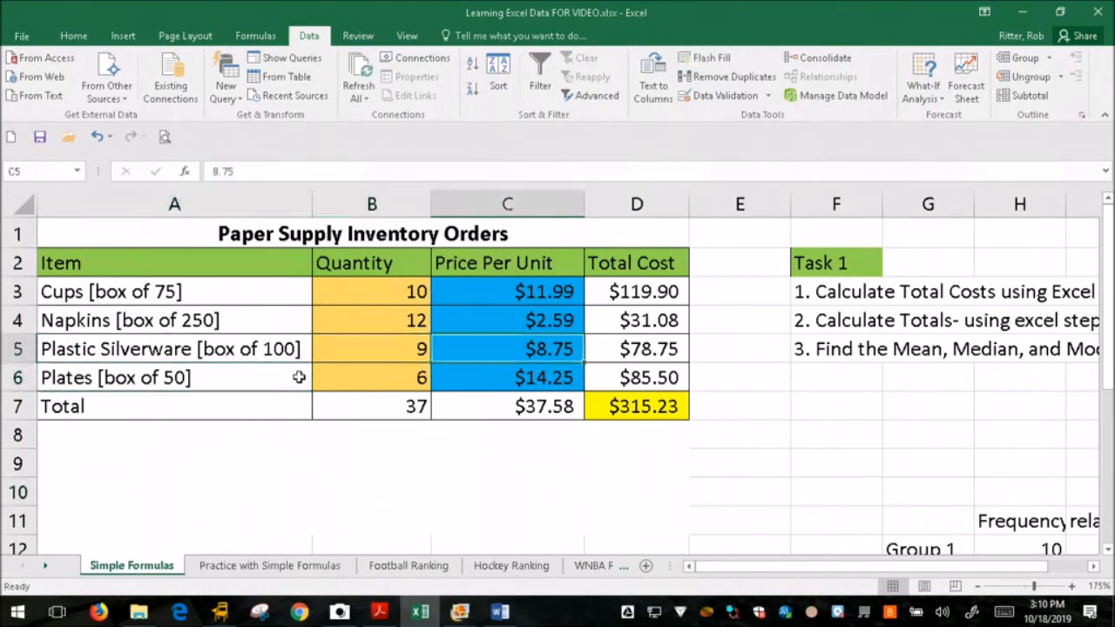
{"action": "key", "text": "shift+Left"}
{"action": "key", "text": "shift+Left"}
{"action": "key", "text": "shift+Left"}
{"action": "left_click", "coordinate": [299, 377]}
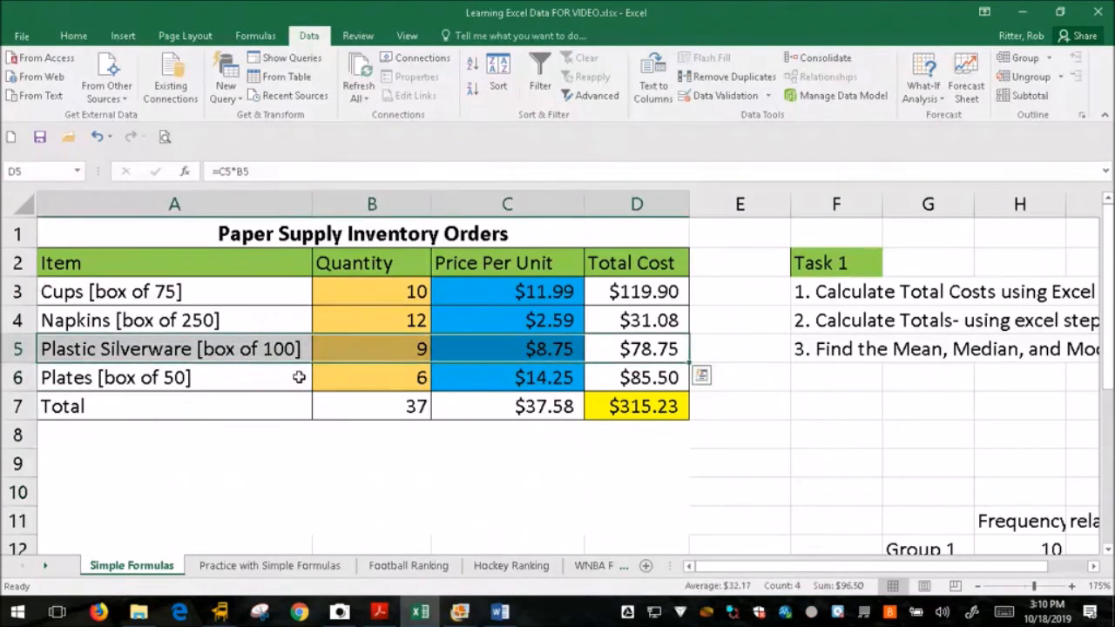
{"action": "key", "text": "shift+Right"}
{"action": "key", "text": "shift+Right"}
{"action": "key", "text": "shift+Right"}
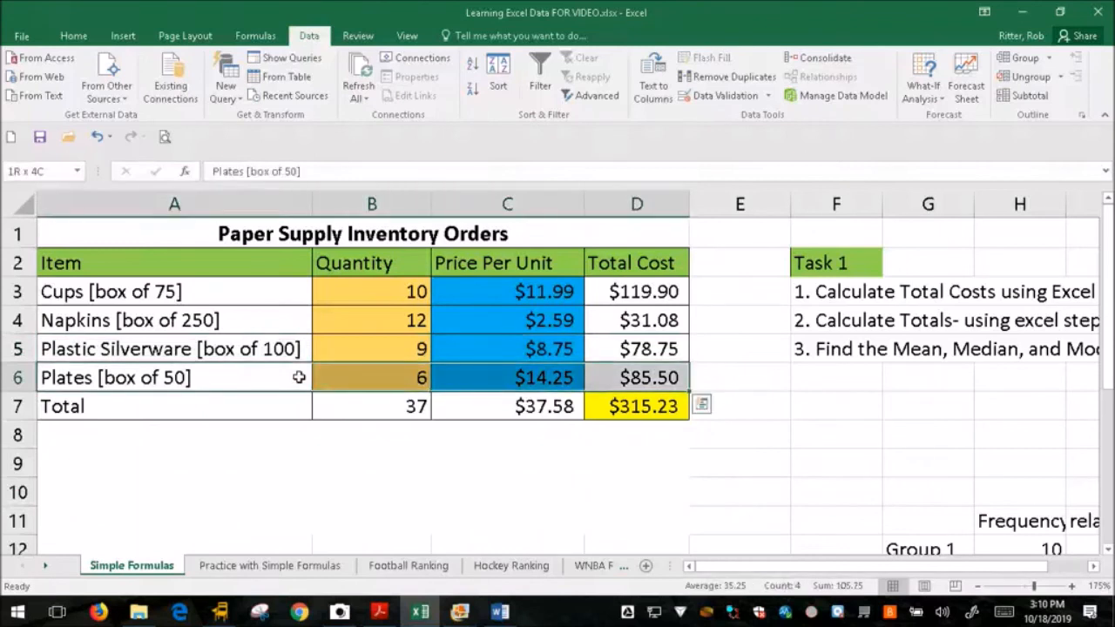
{"action": "key", "text": "Up"}
{"action": "key", "text": "Up"}
{"action": "key", "text": "Up"}
{"action": "key", "text": "Down"}
{"action": "key", "text": "shift+Right"}
{"action": "key", "text": "shift+Right"}
{"action": "key", "text": "shift+Right"}
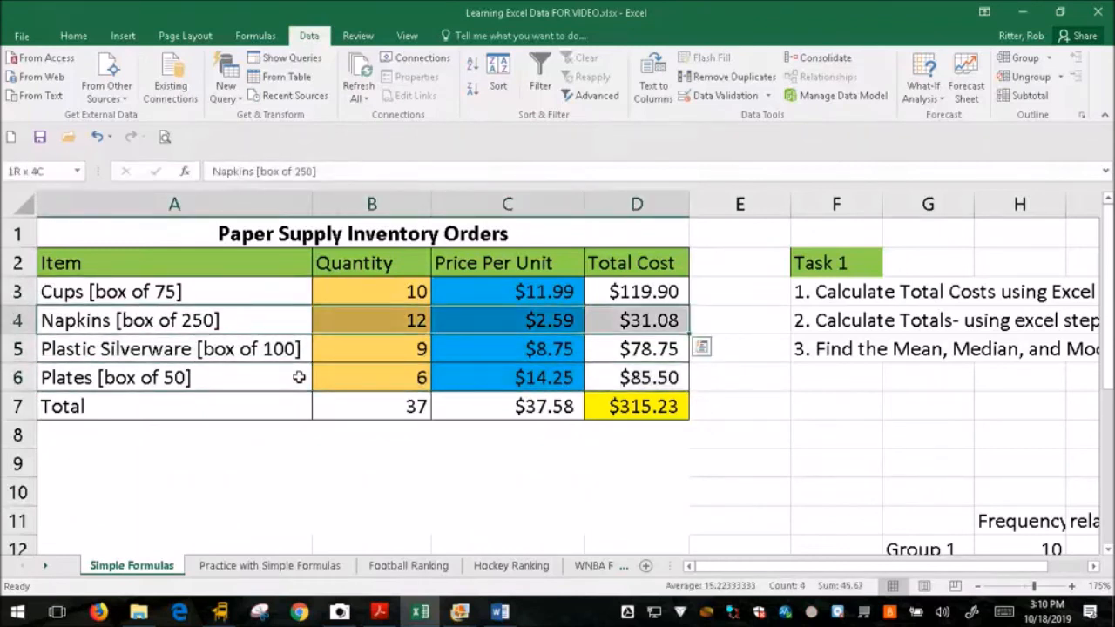
{"action": "key", "text": "Up"}
{"action": "key", "text": "shift+Right"}
{"action": "key", "text": "shift+Right"}
{"action": "key", "text": "shift+Right"}
{"action": "key", "text": "Down"}
{"action": "key", "text": "Down"}
{"action": "key", "text": "Down"}
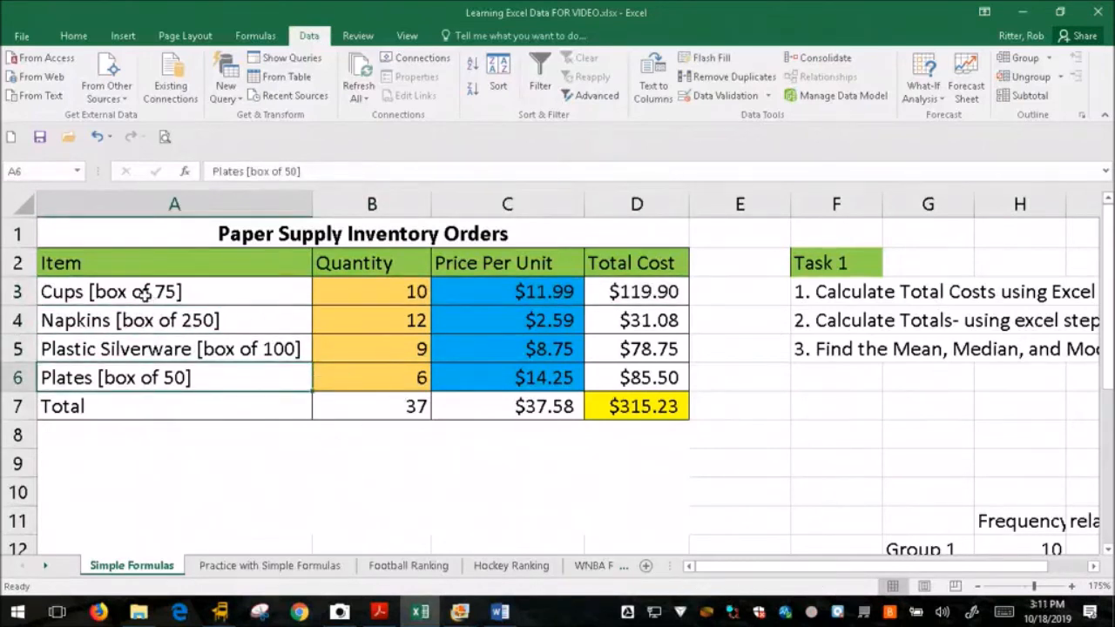
Sort the table range A2:D6, including its headers, by Price Per Unit values from Largest to Smallest
{"action": "left_click_drag", "start_coordinate": [103, 271], "coordinate": [662, 380]}
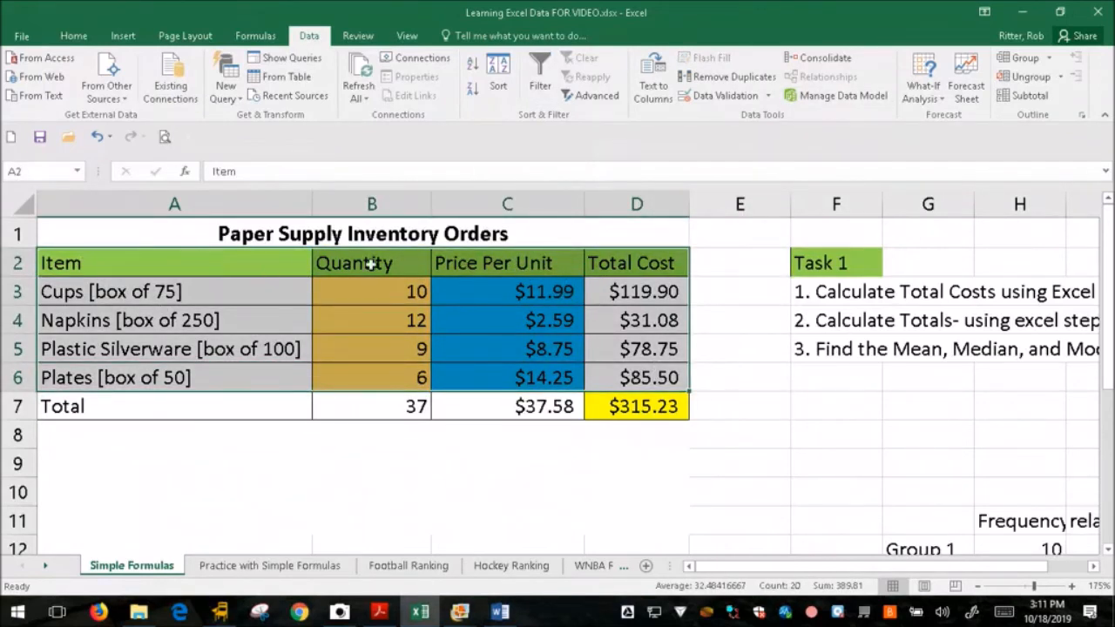
{"action": "left_click", "coordinate": [498, 77]}
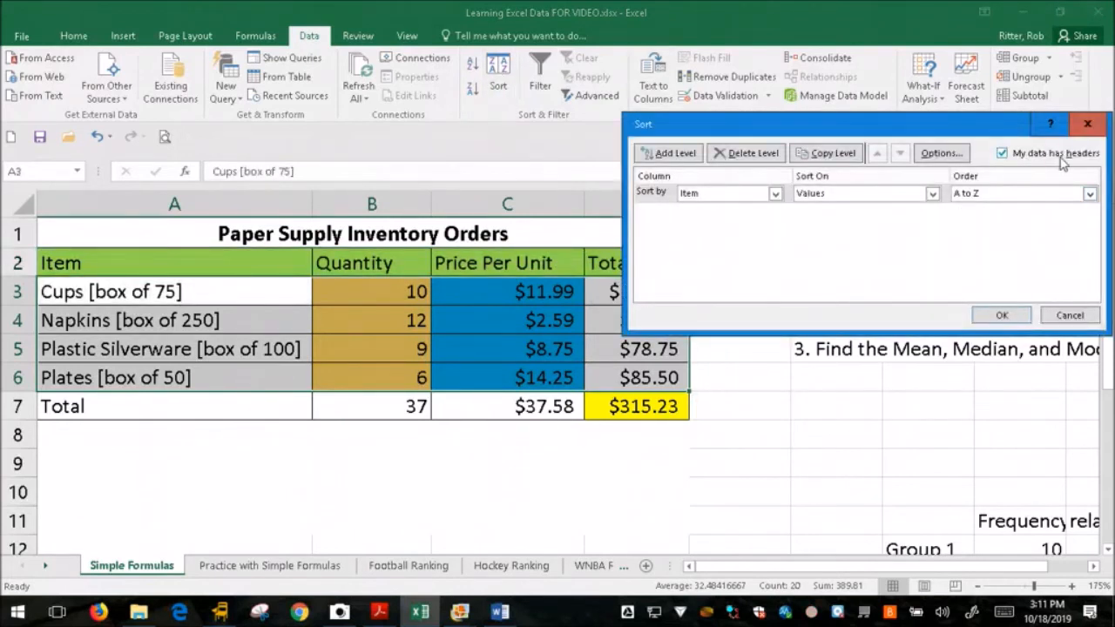
{"action": "left_click", "coordinate": [774, 193]}
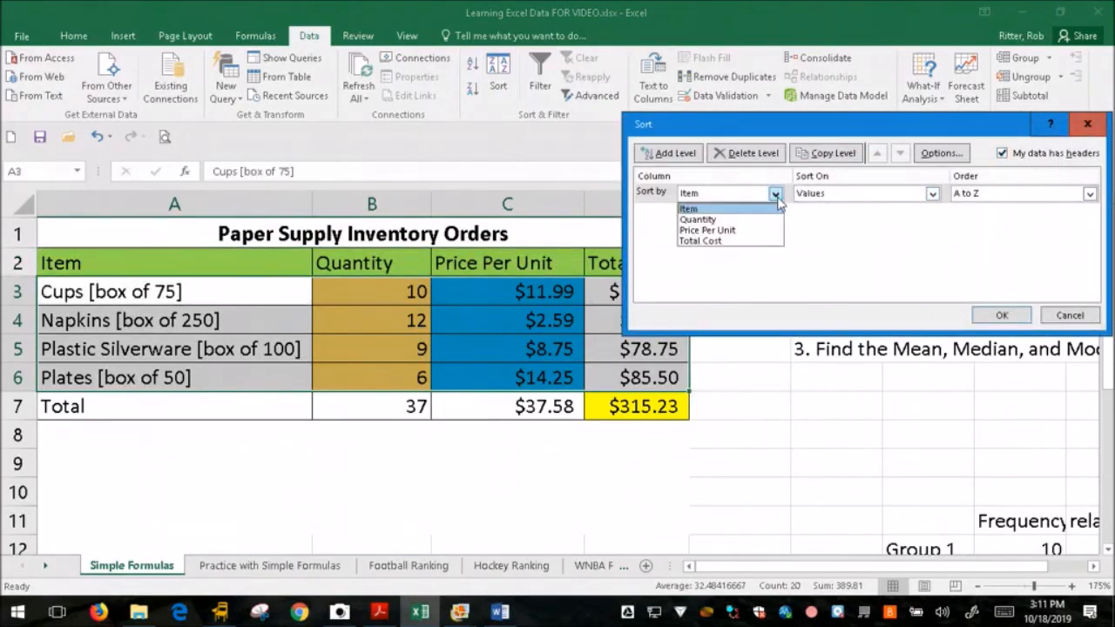
{"action": "left_click", "coordinate": [726, 231]}
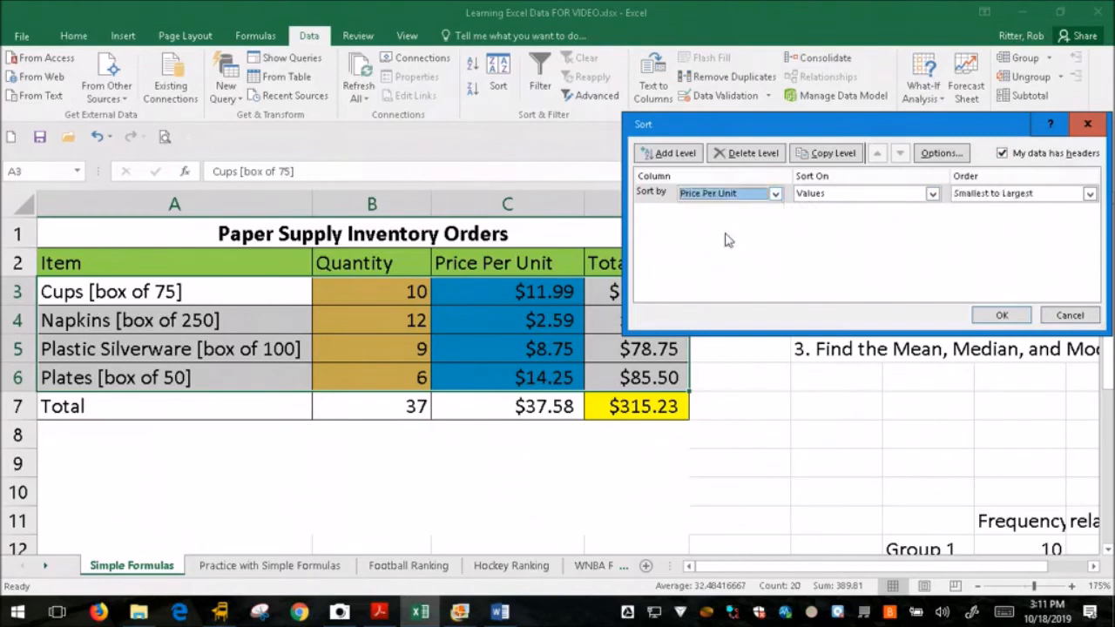
{"action": "left_click", "coordinate": [1089, 193]}
{"action": "left_click", "coordinate": [993, 220]}
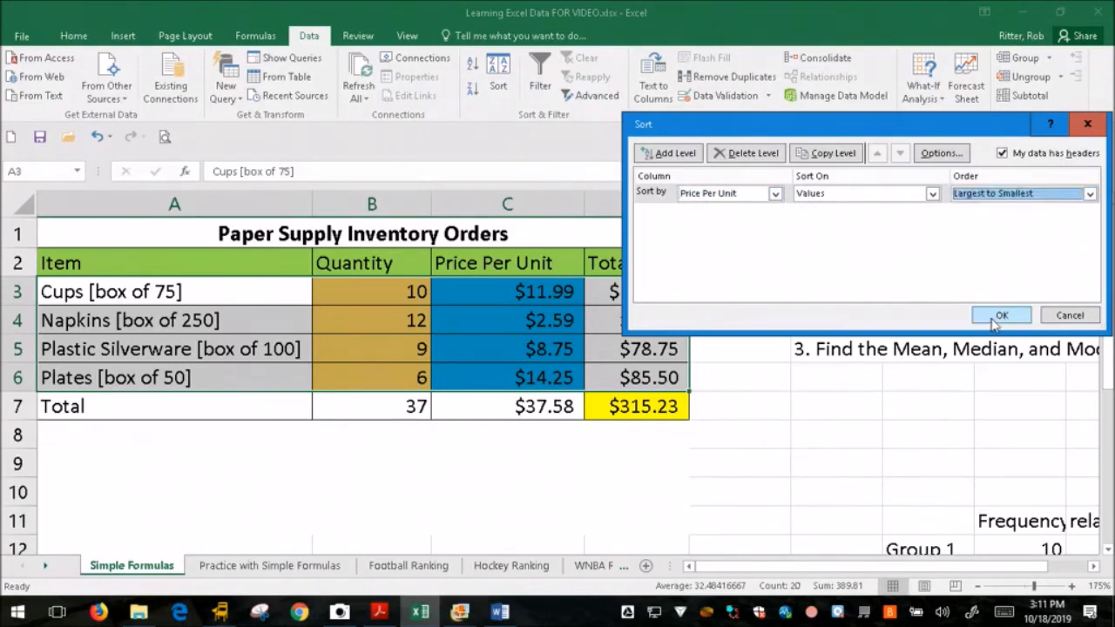
{"action": "left_click", "coordinate": [1000, 315]}
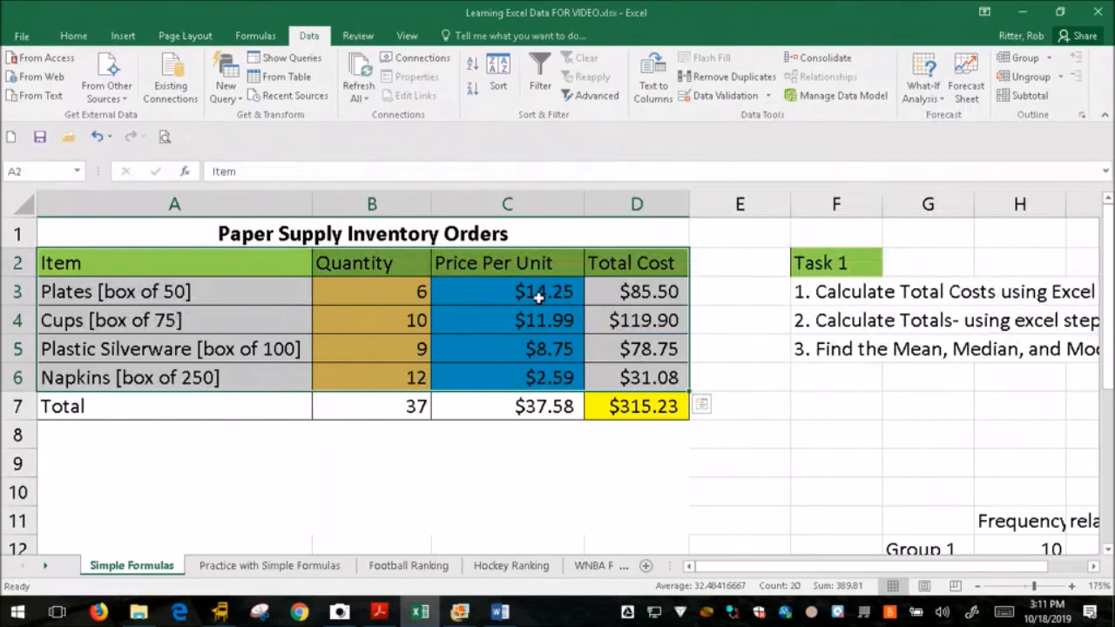
Examine the Plates row and the Napkins row of the price-sorted table across their item, quantity, price and cost cells
{"action": "left_click", "coordinate": [539, 297]}
{"action": "key", "text": "Left"}
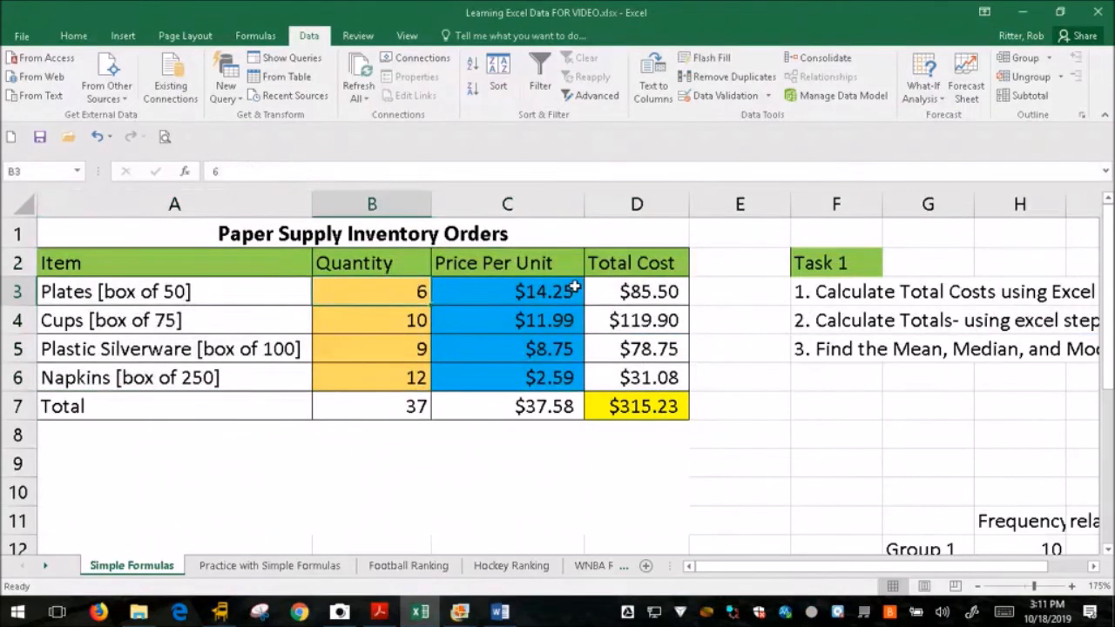
{"action": "key", "text": "Left"}
{"action": "left_click", "coordinate": [575, 288]}
{"action": "key", "text": "Down"}
{"action": "key", "text": "Down"}
{"action": "key", "text": "Down"}
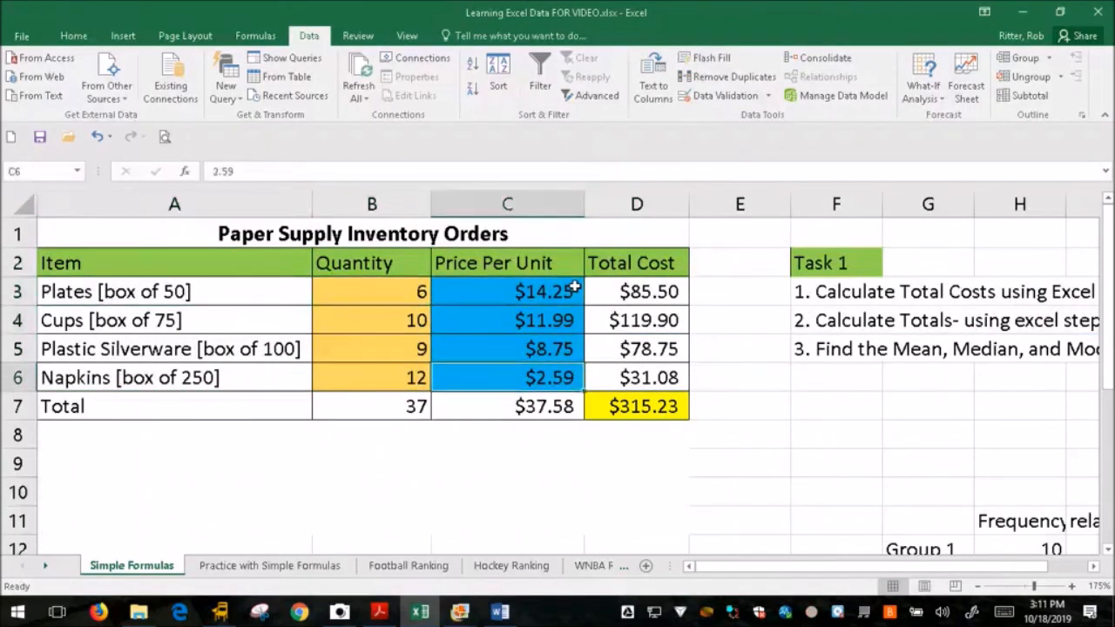
{"action": "key", "text": "Left"}
{"action": "key", "text": "Left"}
{"action": "key", "text": "Right"}
{"action": "key", "text": "Right"}
{"action": "key", "text": "Right"}
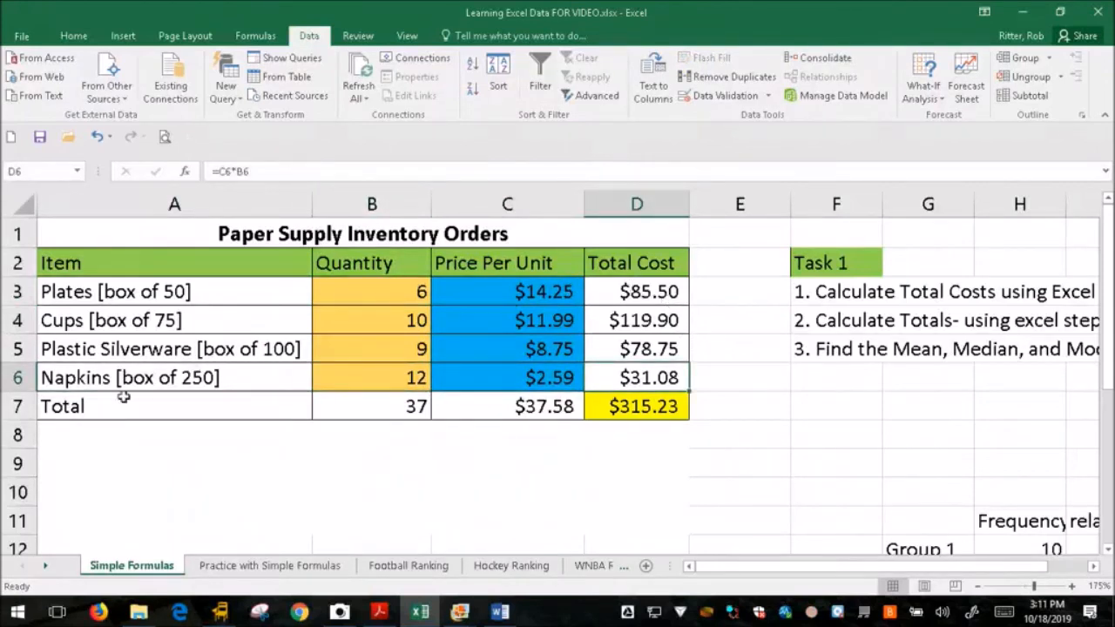
Sort the table range A2:D6, including its headers, by Total Cost values from Largest to Smallest
{"action": "left_click_drag", "start_coordinate": [91, 267], "coordinate": [645, 380]}
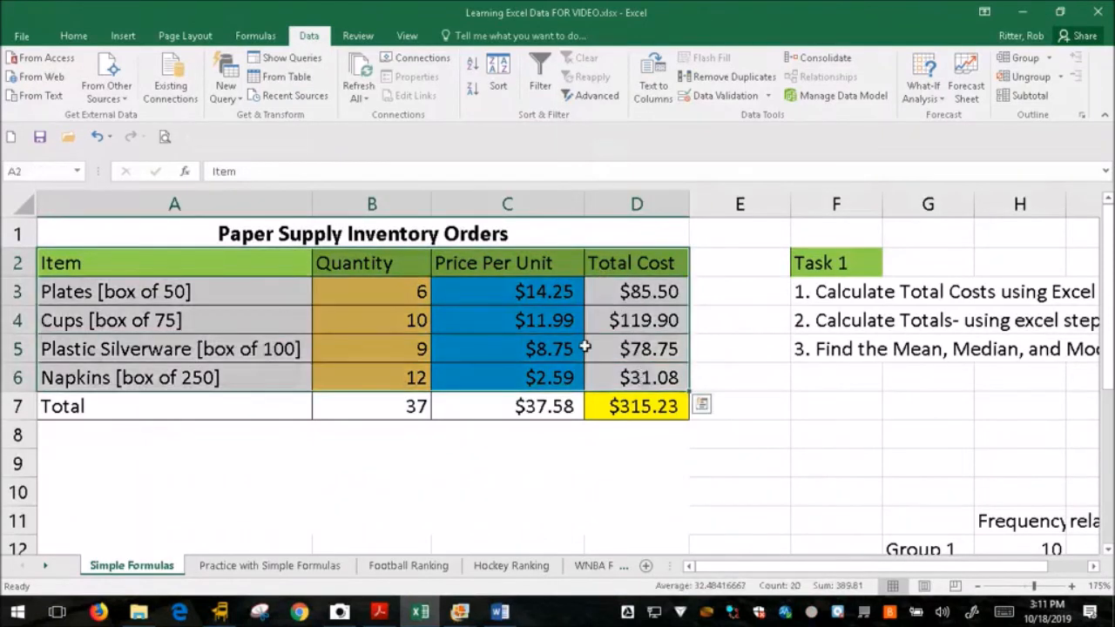
{"action": "left_click", "coordinate": [498, 77]}
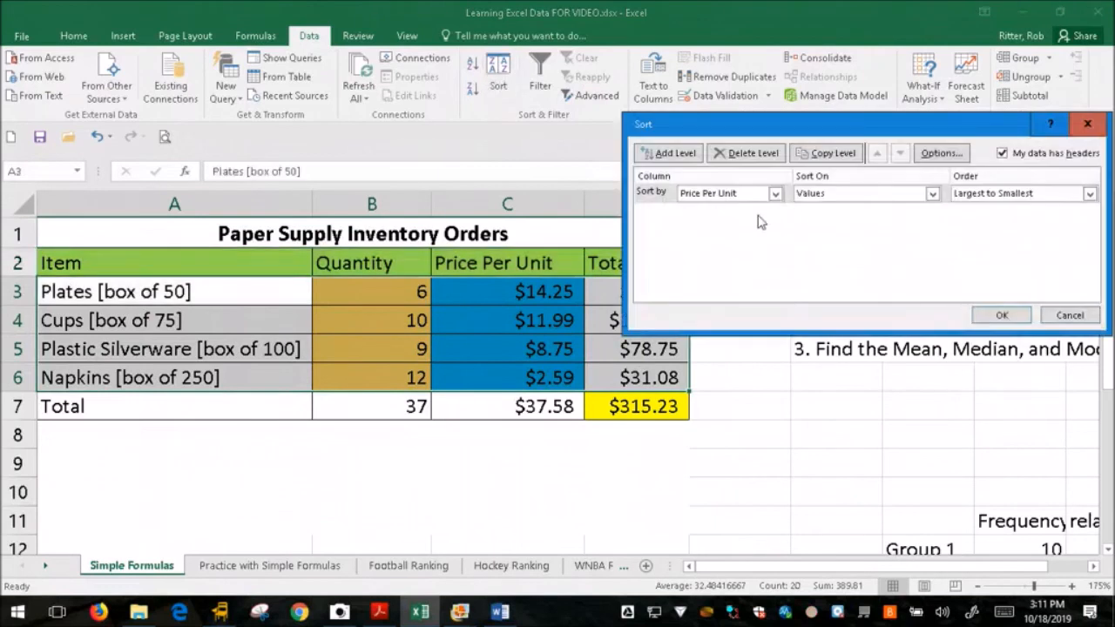
{"action": "left_click", "coordinate": [774, 193]}
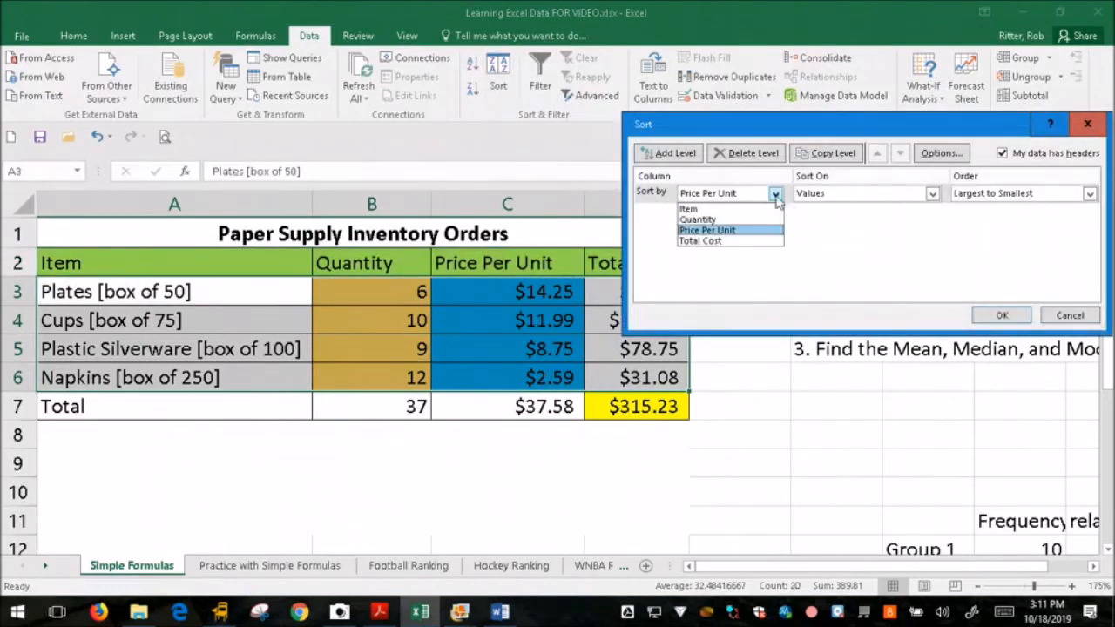
{"action": "left_click", "coordinate": [728, 241]}
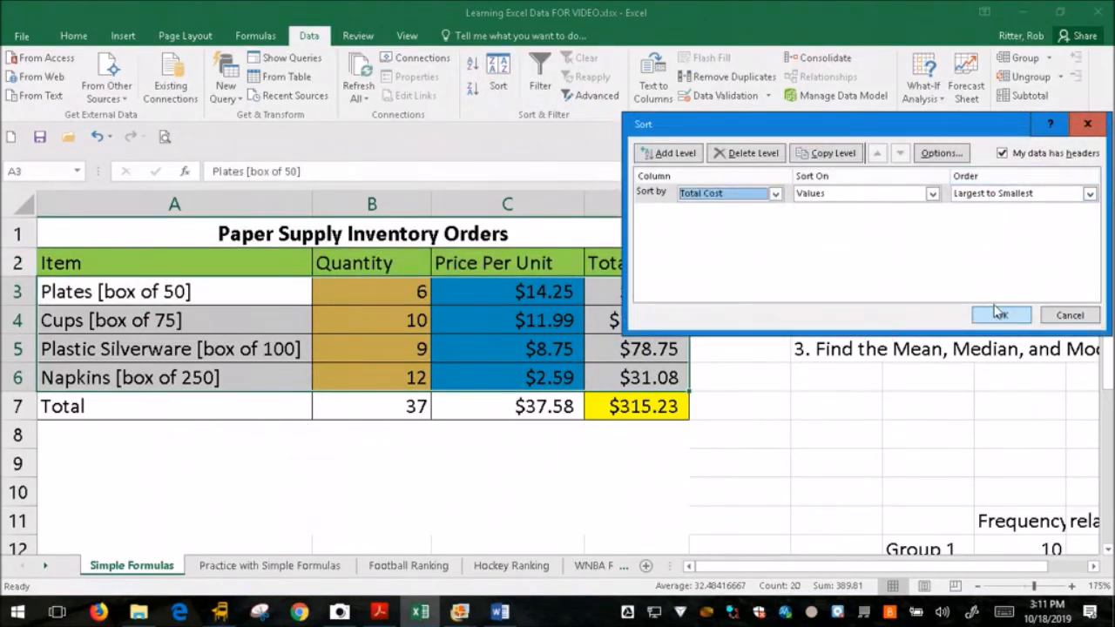
{"action": "left_click", "coordinate": [1001, 314]}
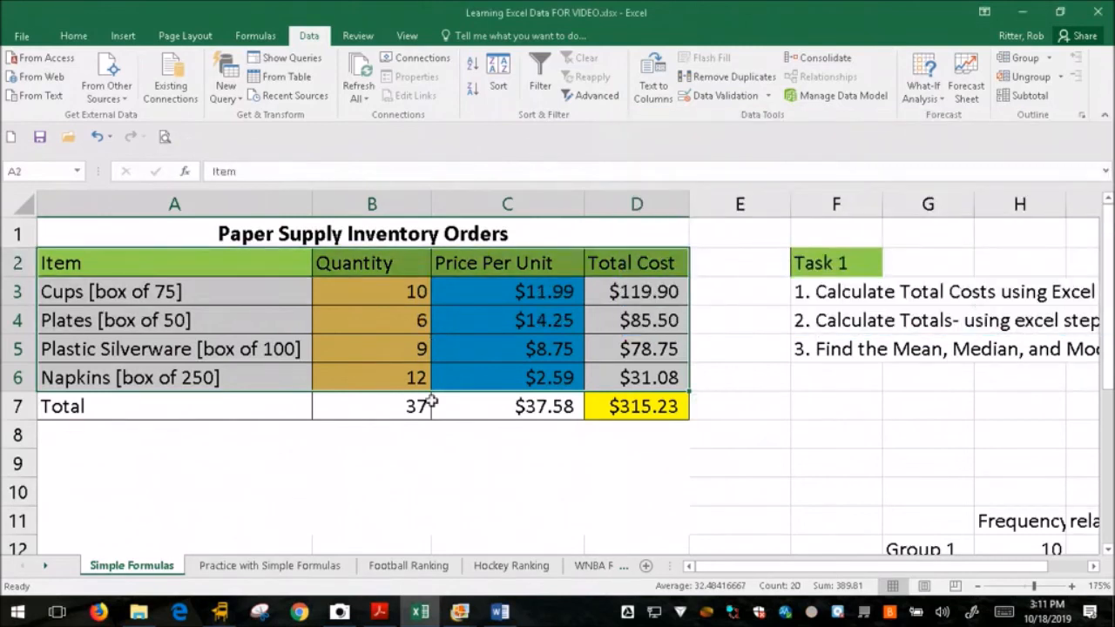
{"action": "left_click", "coordinate": [549, 491]}
Examine the rows of the cost-sorted table across columns A to D for each item's matching quantity, price and cost
{"action": "left_click", "coordinate": [644, 284]}
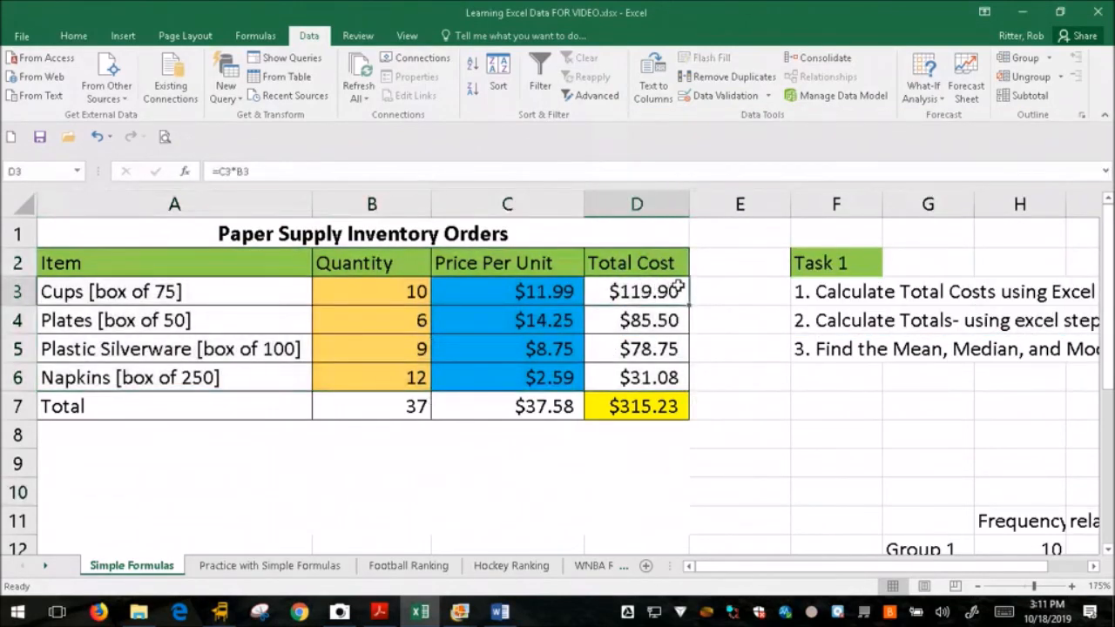
{"action": "key", "text": "Left"}
{"action": "key", "text": "Left"}
{"action": "key", "text": "Left"}
{"action": "key", "text": "Right"}
{"action": "key", "text": "Right"}
{"action": "key", "text": "Right"}
{"action": "key", "text": "Down"}
{"action": "key", "text": "Down"}
{"action": "key", "text": "Down"}
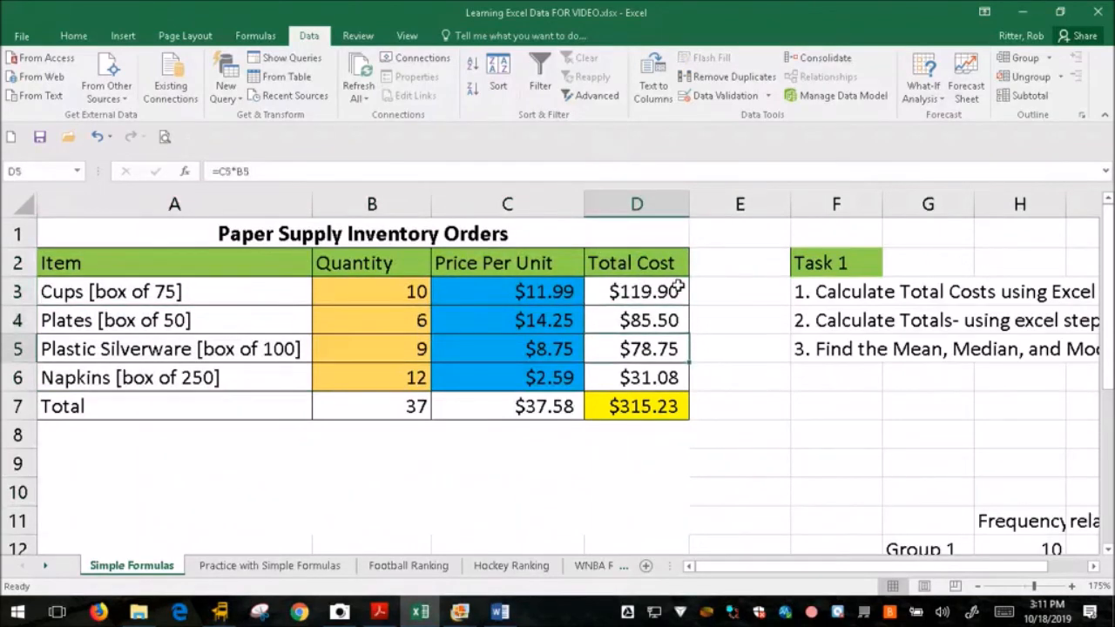
{"action": "key", "text": "Left"}
{"action": "key", "text": "Left"}
{"action": "key", "text": "Left"}
{"action": "key", "text": "Right"}
{"action": "key", "text": "Right"}
{"action": "key", "text": "Right"}
{"action": "key", "text": "Right"}
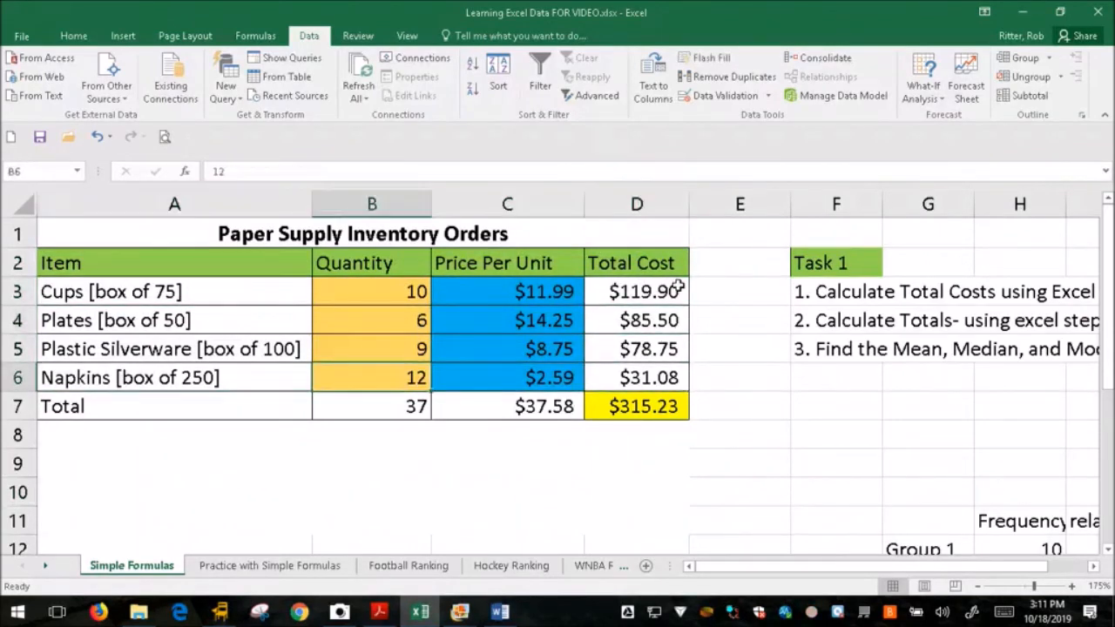
{"action": "key", "text": "Down"}
{"action": "key", "text": "Left"}
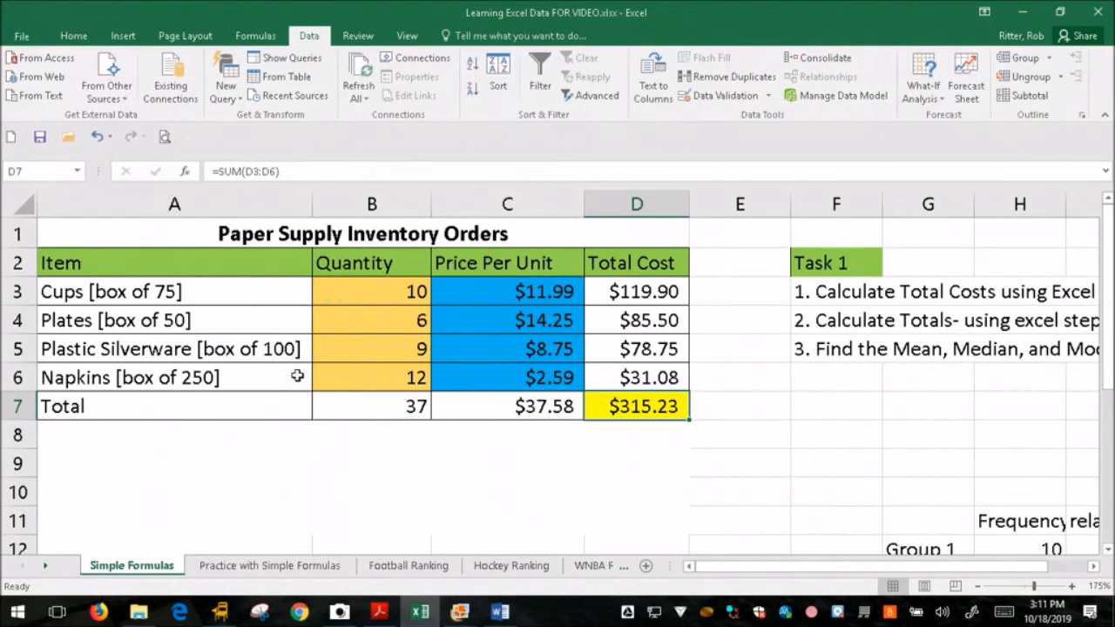
Undo the table sorts to restore the original item order in rows 3 to 6, and check the restored range
{"action": "left_click", "coordinate": [98, 137]}
{"action": "left_click", "coordinate": [97, 138]}
{"action": "left_click", "coordinate": [97, 137]}
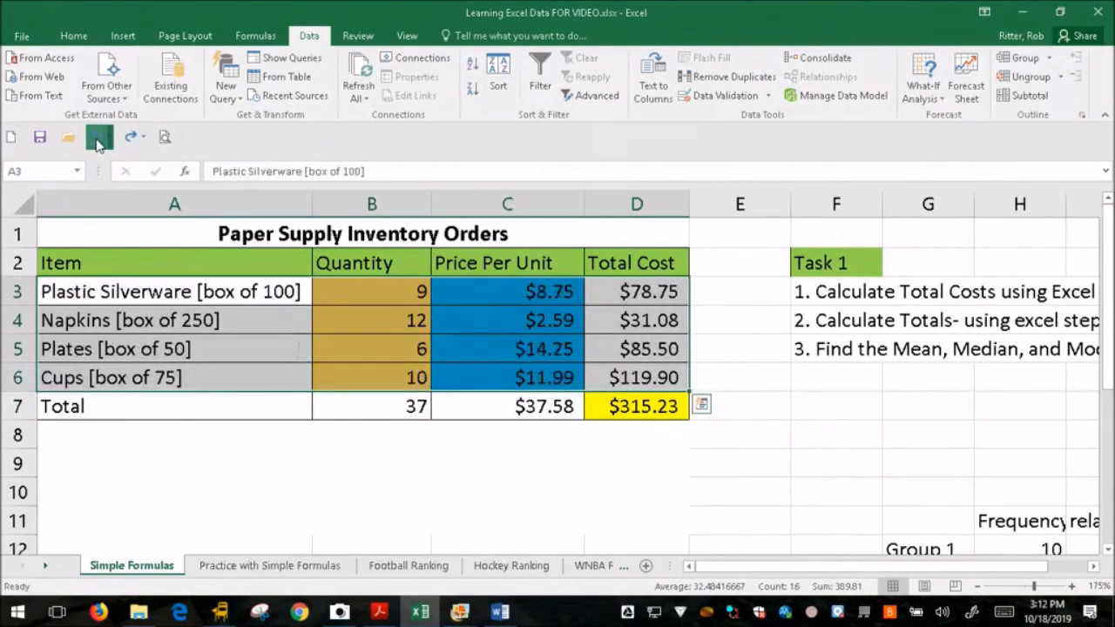
{"action": "left_click", "coordinate": [98, 138]}
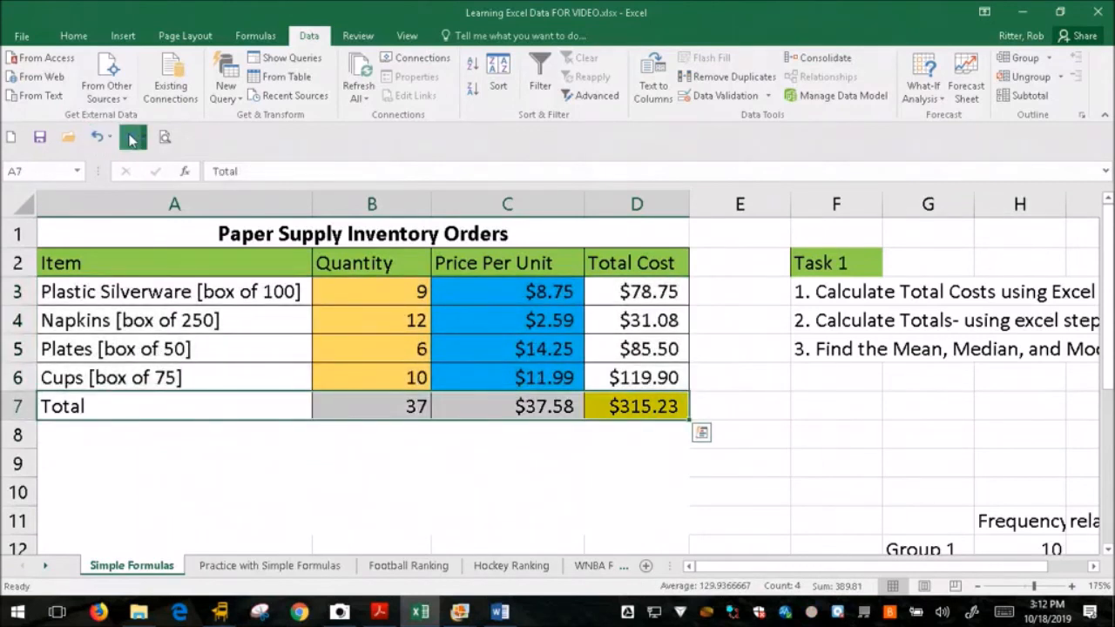
{"action": "left_click", "coordinate": [224, 446]}
{"action": "left_click_drag", "start_coordinate": [78, 295], "coordinate": [619, 383]}
{"action": "left_click", "coordinate": [392, 515]}
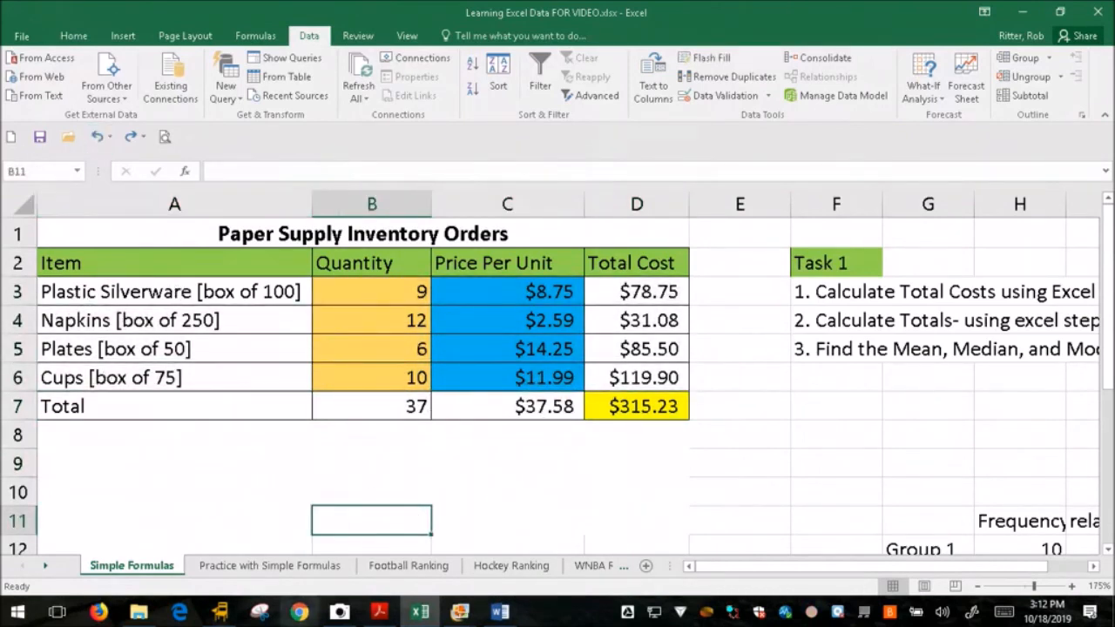
{"action": "left_click", "coordinate": [219, 613]}
{"action": "left_click", "coordinate": [660, 393]}
{"action": "left_click", "coordinate": [713, 341]}
{"action": "left_click", "coordinate": [1021, 445]}
Review the first two Task 1 instructions in F3 and F4 on calculating total costs and totals
{"action": "left_click", "coordinate": [831, 302]}
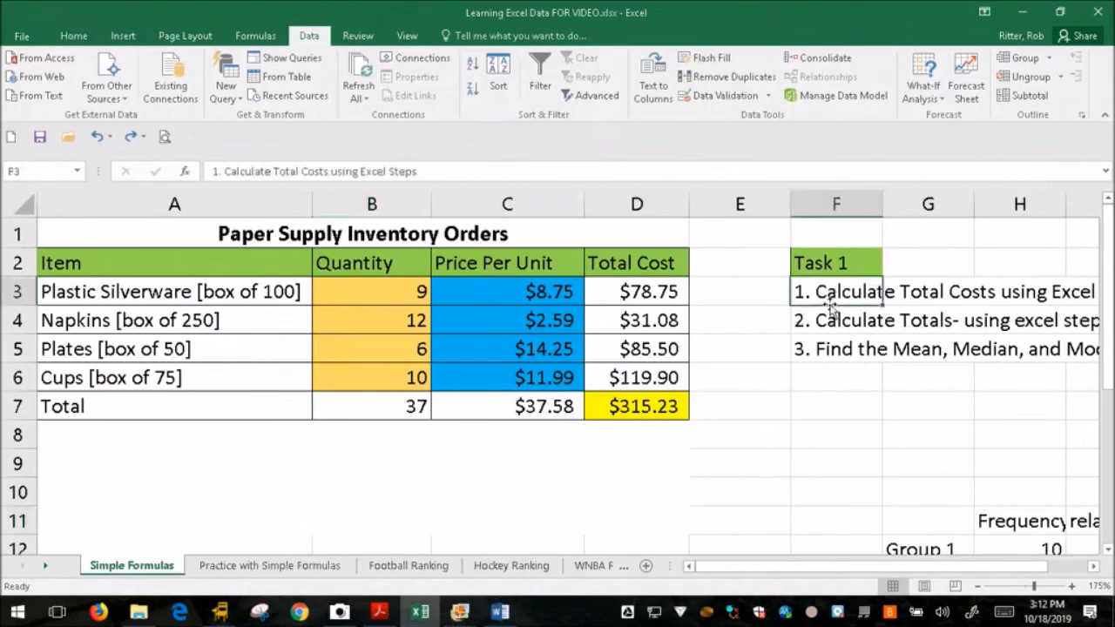
{"action": "key", "text": "Right"}
{"action": "key", "text": "Right"}
{"action": "key", "text": "Right"}
{"action": "key", "text": "Left"}
{"action": "key", "text": "Left"}
{"action": "key", "text": "Left"}
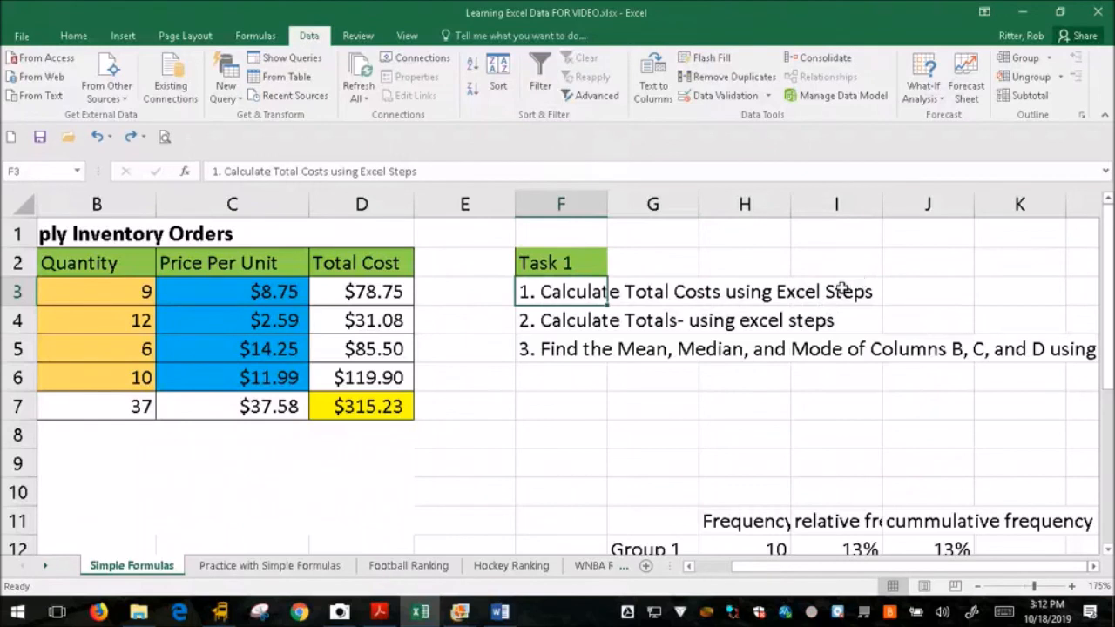
{"action": "left_click", "coordinate": [561, 321]}
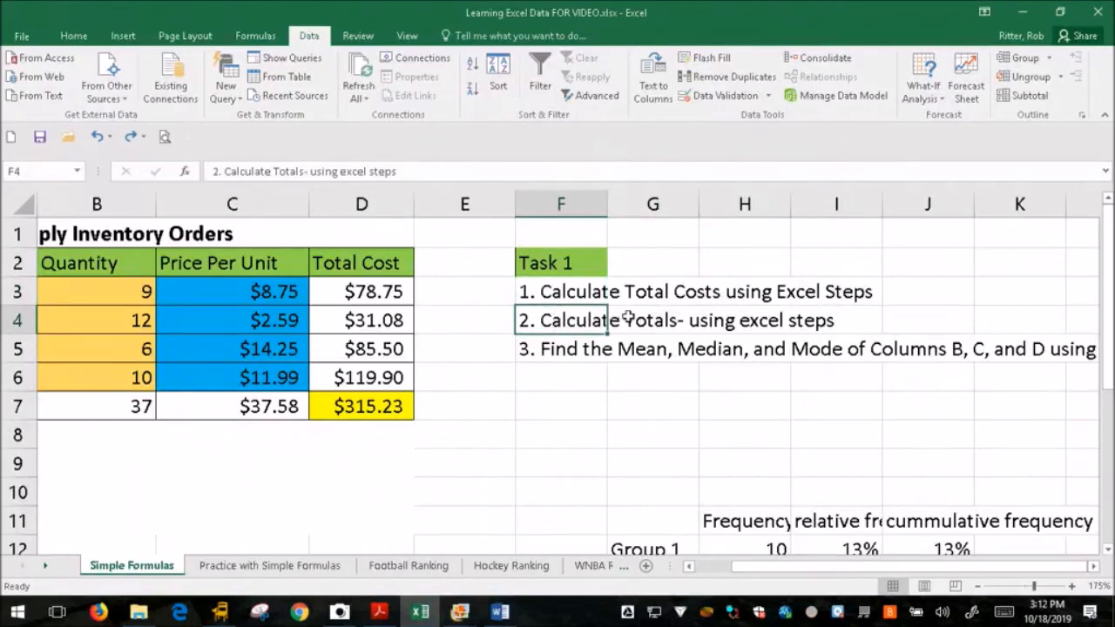
{"action": "left_click", "coordinate": [84, 39]}
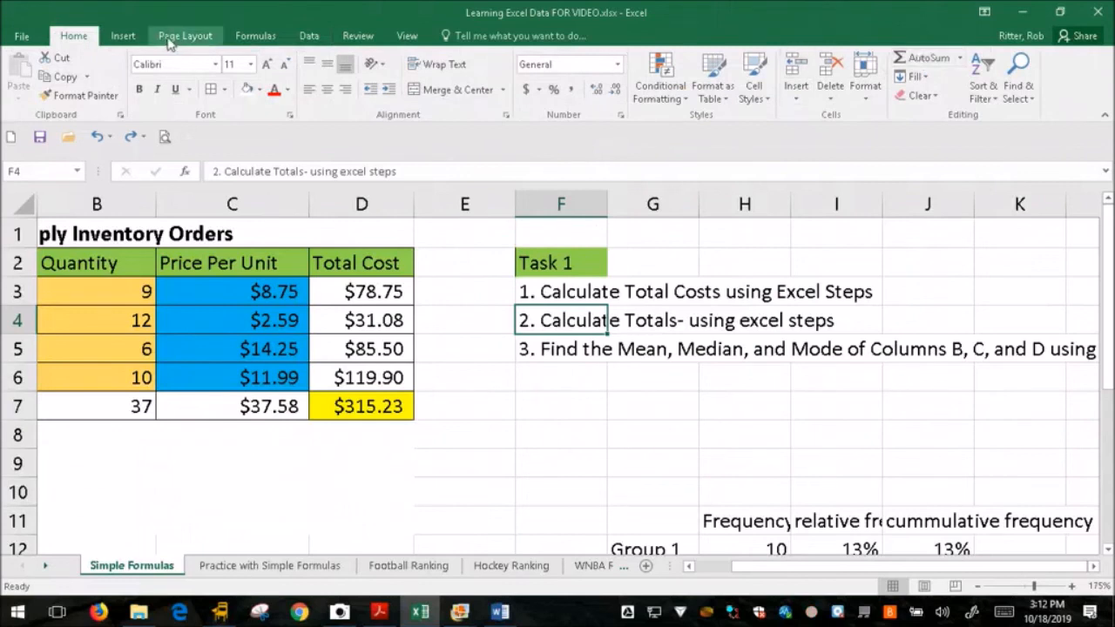
Review the mean, median and mode instruction in F5 and show where the Statistical functions are listed
{"action": "left_click", "coordinate": [558, 350]}
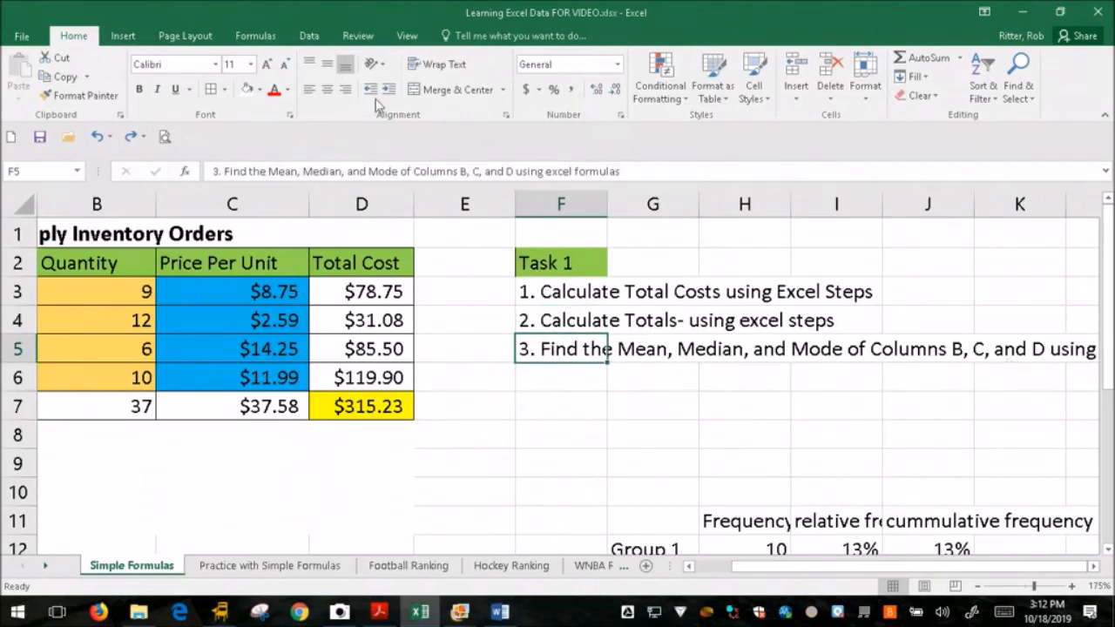
{"action": "left_click", "coordinate": [248, 35]}
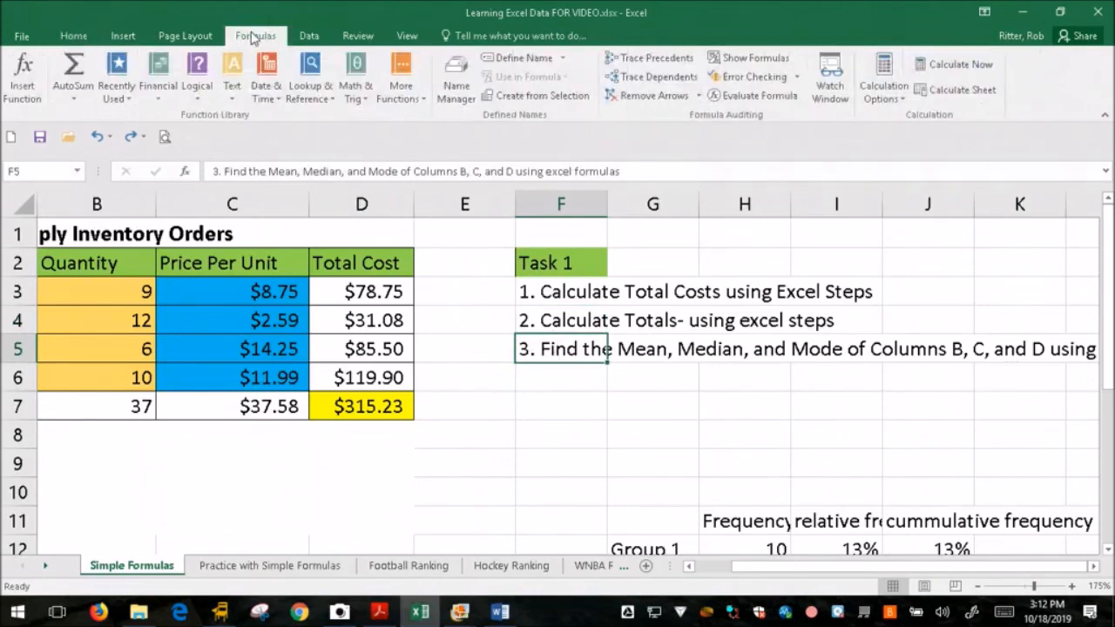
{"action": "left_click", "coordinate": [410, 90]}
{"action": "mouse_move", "coordinate": [424, 117]}
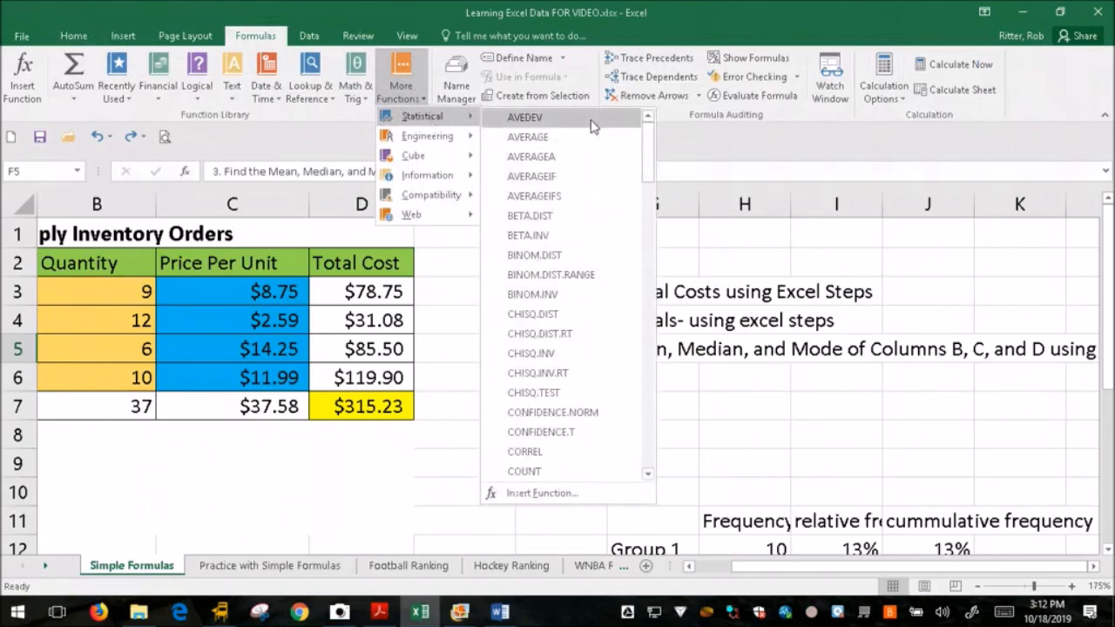
{"action": "left_click", "coordinate": [787, 414]}
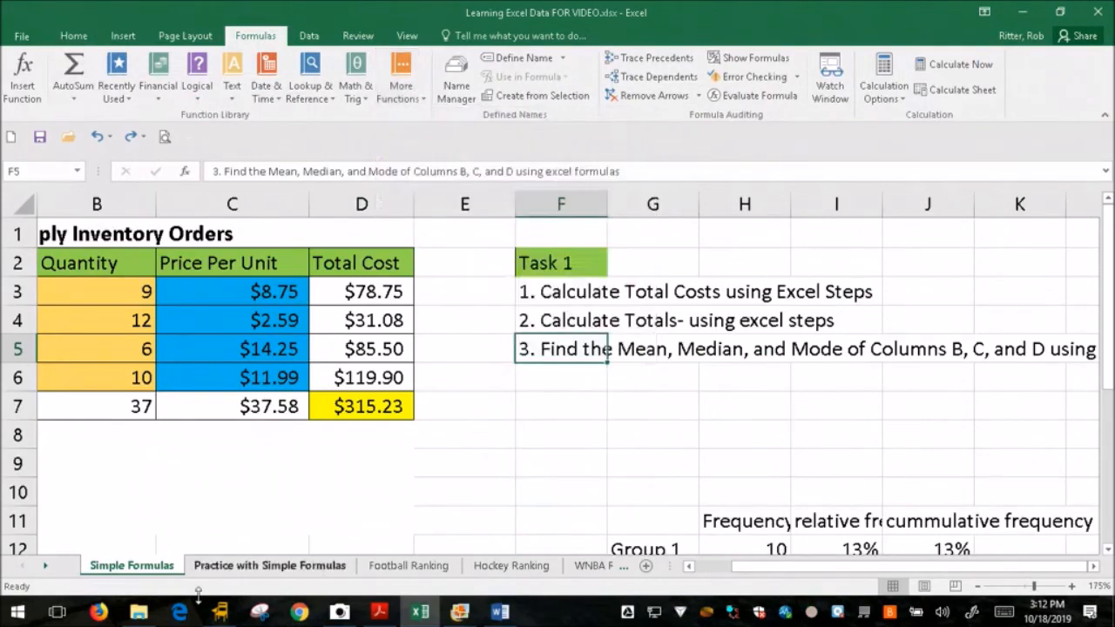
Switch to the Excel Training PDF in Acrobat Reader, look over the relative reference steps on page 64, and return to the workbook
{"action": "left_click", "coordinate": [378, 614]}
{"action": "scroll", "coordinate": [316, 291], "scroll_direction": "up", "scroll_amount": 4}
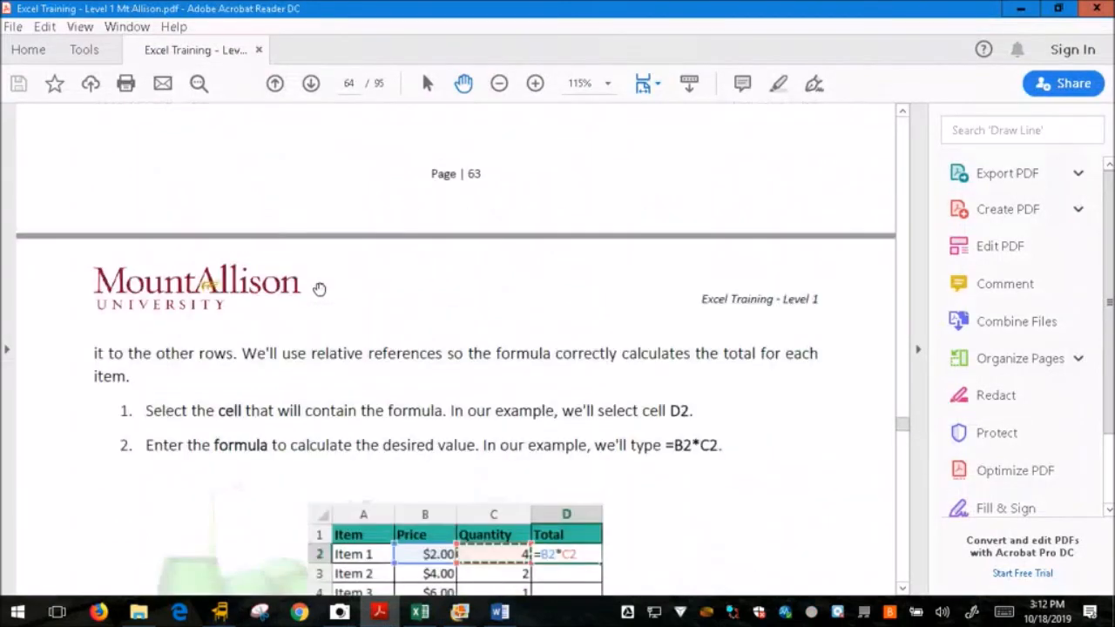
{"action": "scroll", "coordinate": [318, 287], "scroll_direction": "down", "scroll_amount": 5}
{"action": "scroll", "coordinate": [319, 287], "scroll_direction": "up", "scroll_amount": 3}
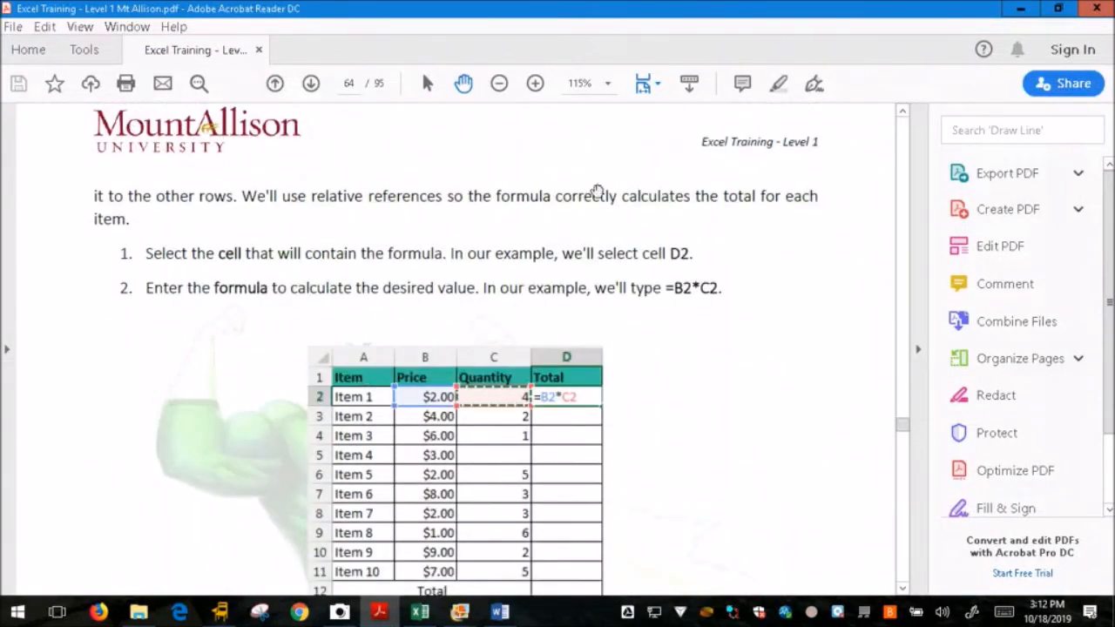
{"action": "left_click", "coordinate": [1016, 10]}
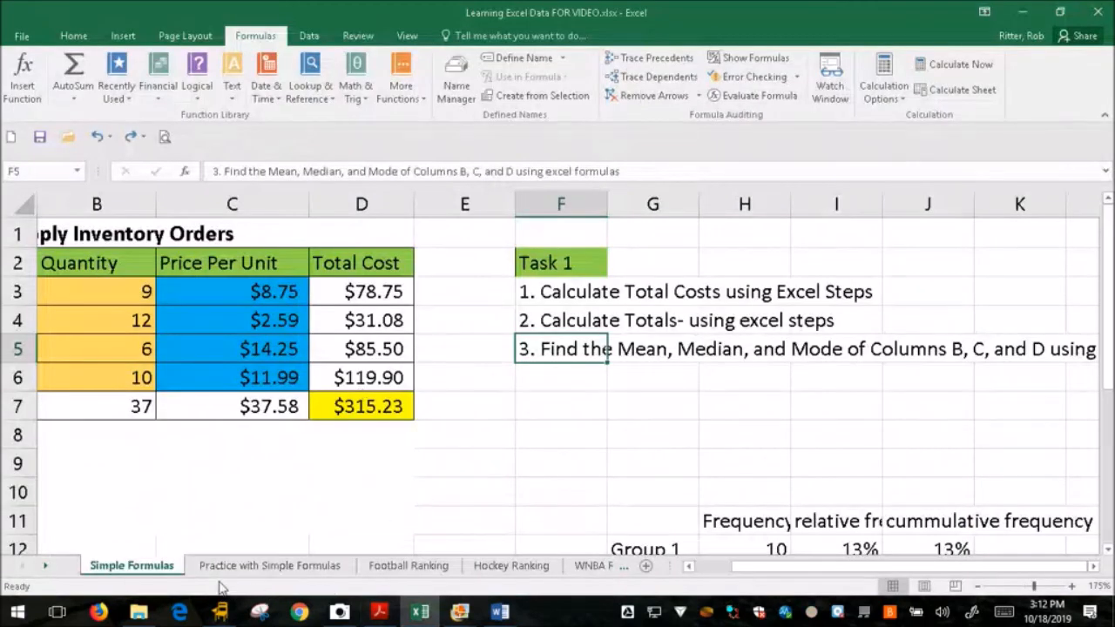
Open the Practice with Simple Formulas sheet and highlight the six Task 2 instructions in J3:J8
{"action": "left_click", "coordinate": [256, 566]}
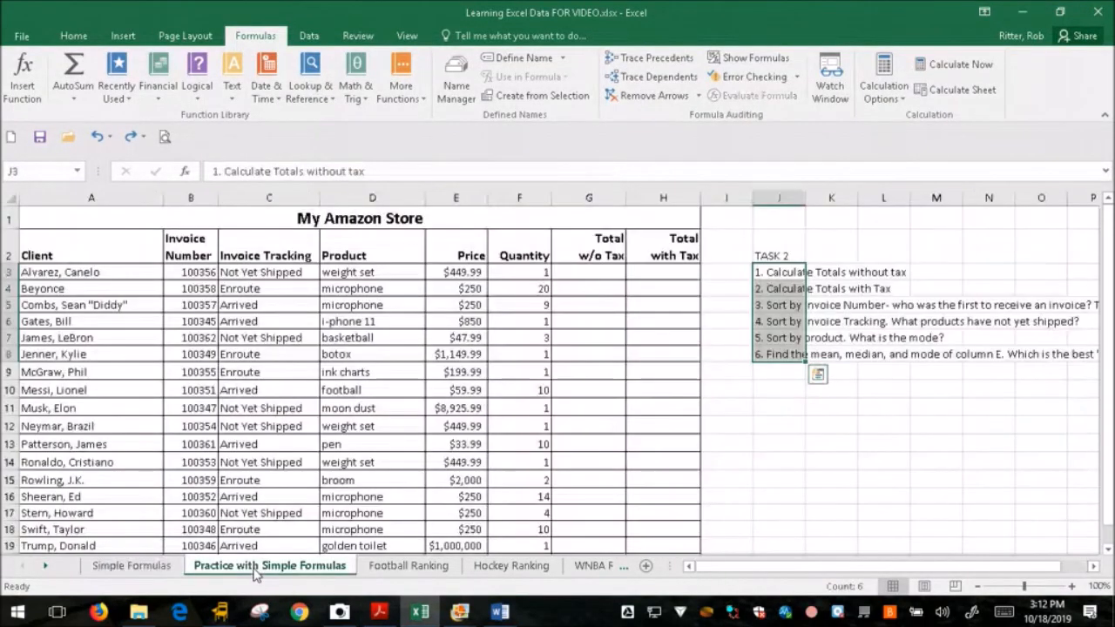
{"action": "left_click", "coordinate": [756, 460]}
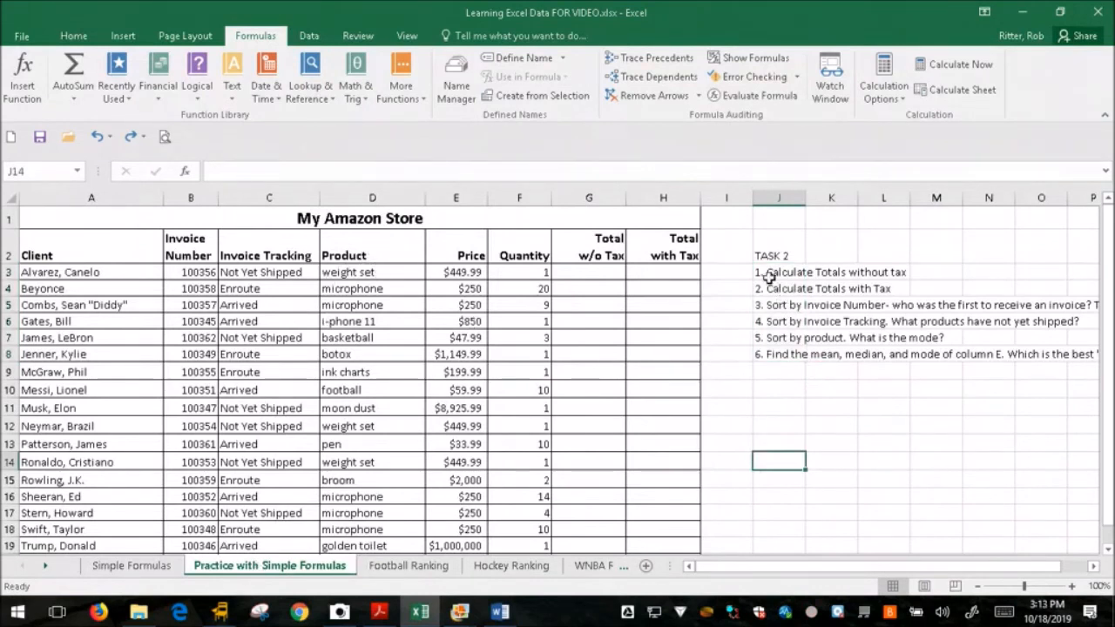
{"action": "left_click_drag", "start_coordinate": [769, 272], "coordinate": [777, 355]}
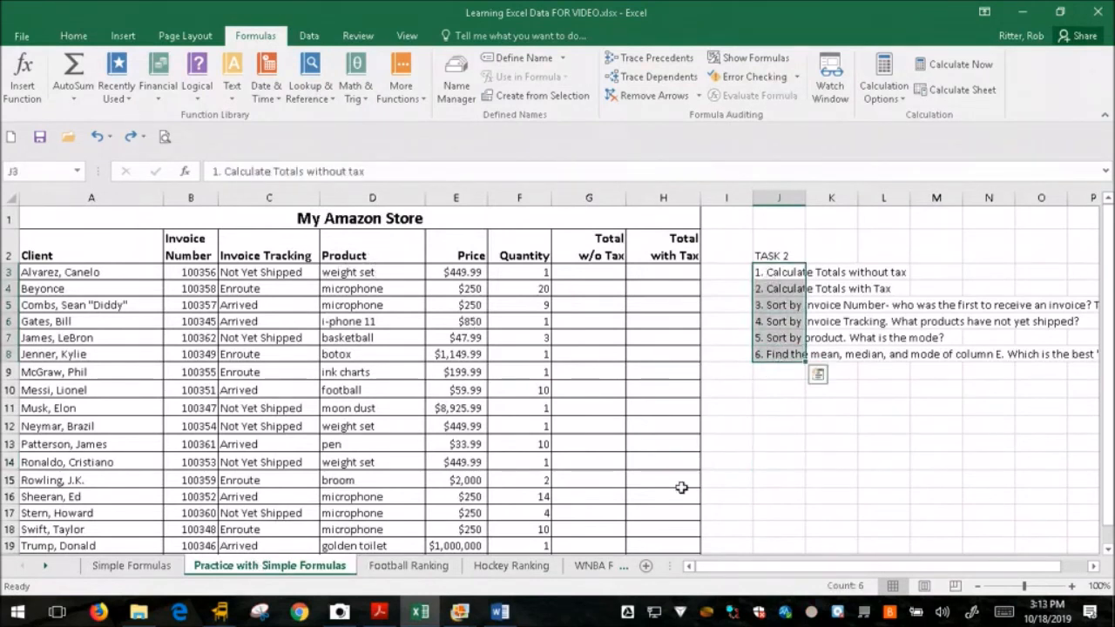
Switch to the Where to look document in Word and read through its Task 1 and Task 2 instructions
{"action": "left_click", "coordinate": [499, 612]}
{"action": "scroll", "coordinate": [442, 385], "scroll_direction": "down", "scroll_amount": 5}
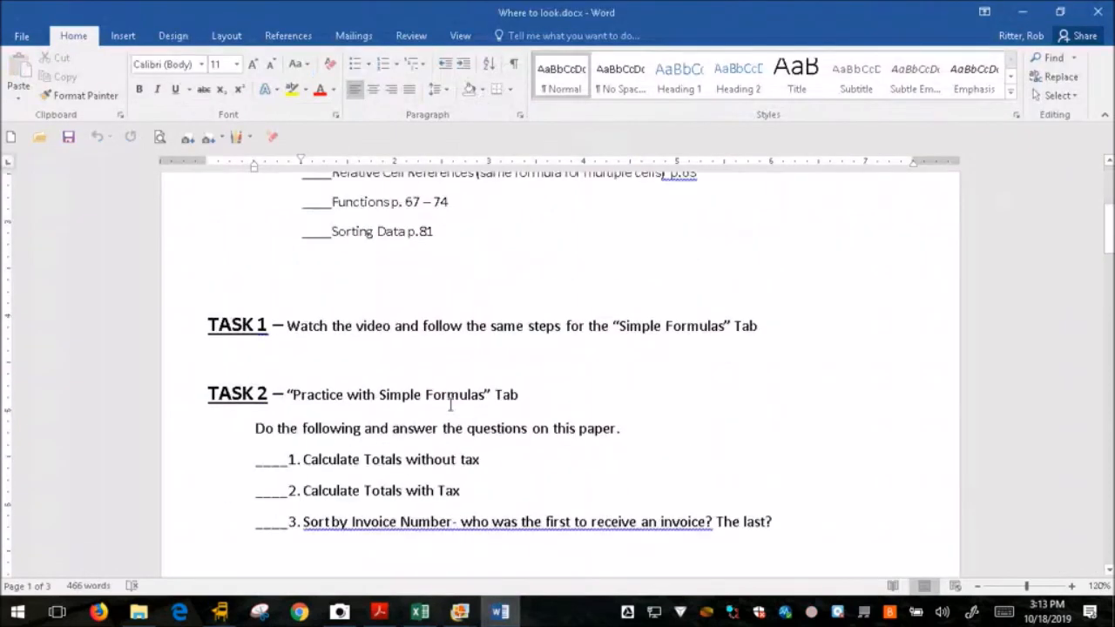
{"action": "scroll", "coordinate": [449, 366], "scroll_direction": "up", "scroll_amount": 2}
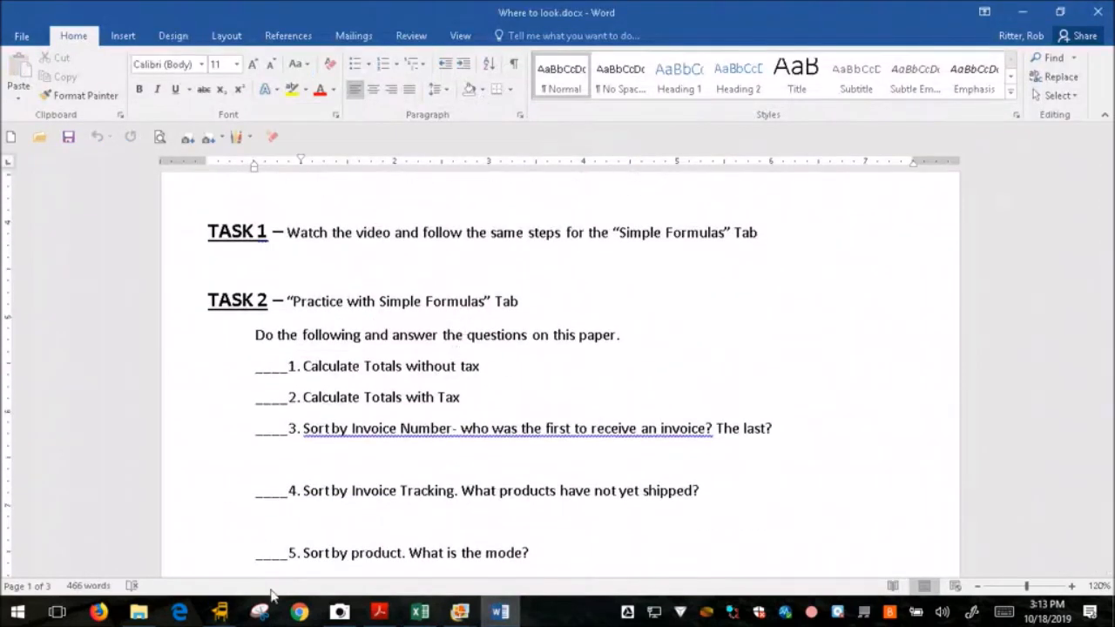
Return to the Excel workbook, open the Football Ranking sheet and highlight the Task 3 instructions in H2:H5
{"action": "left_click", "coordinate": [420, 611]}
{"action": "left_click", "coordinate": [409, 565]}
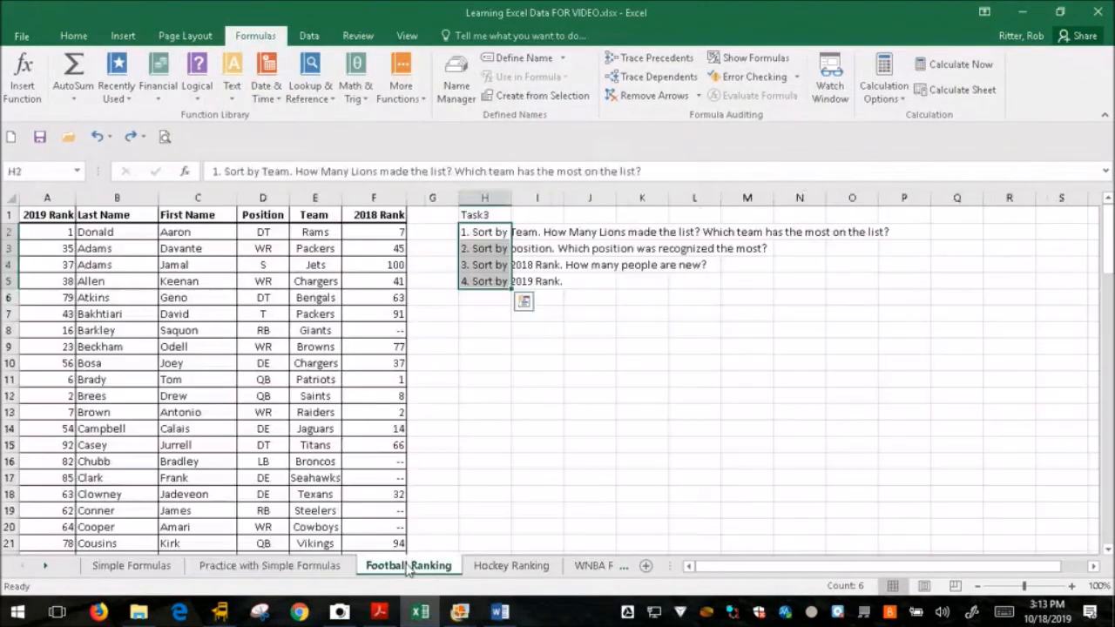
{"action": "left_click", "coordinate": [476, 214]}
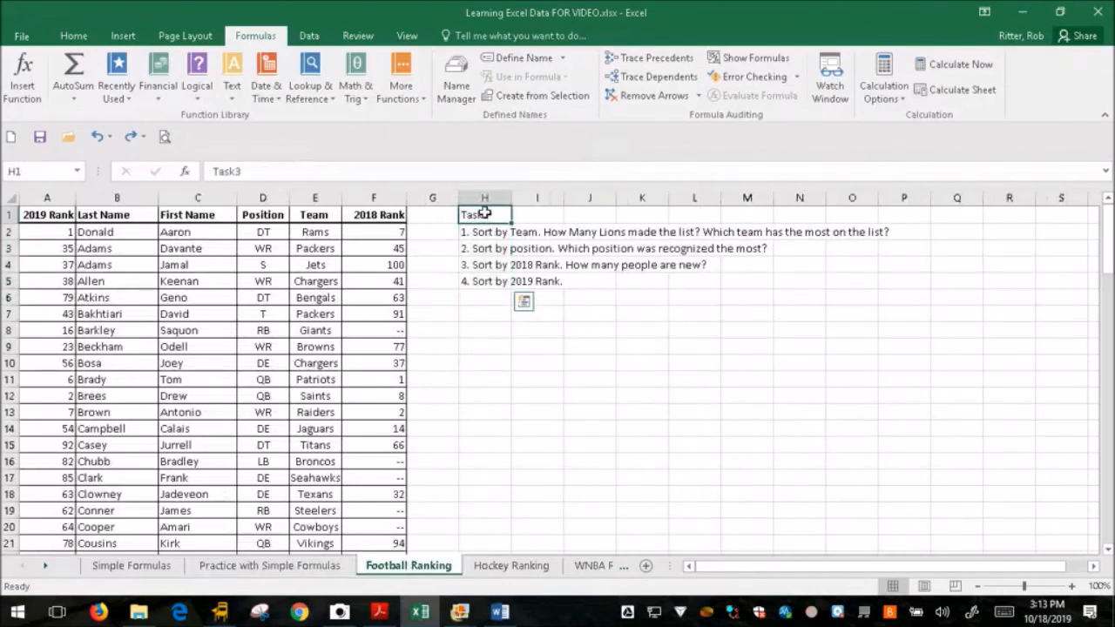
{"action": "left_click_drag", "start_coordinate": [479, 234], "coordinate": [482, 282]}
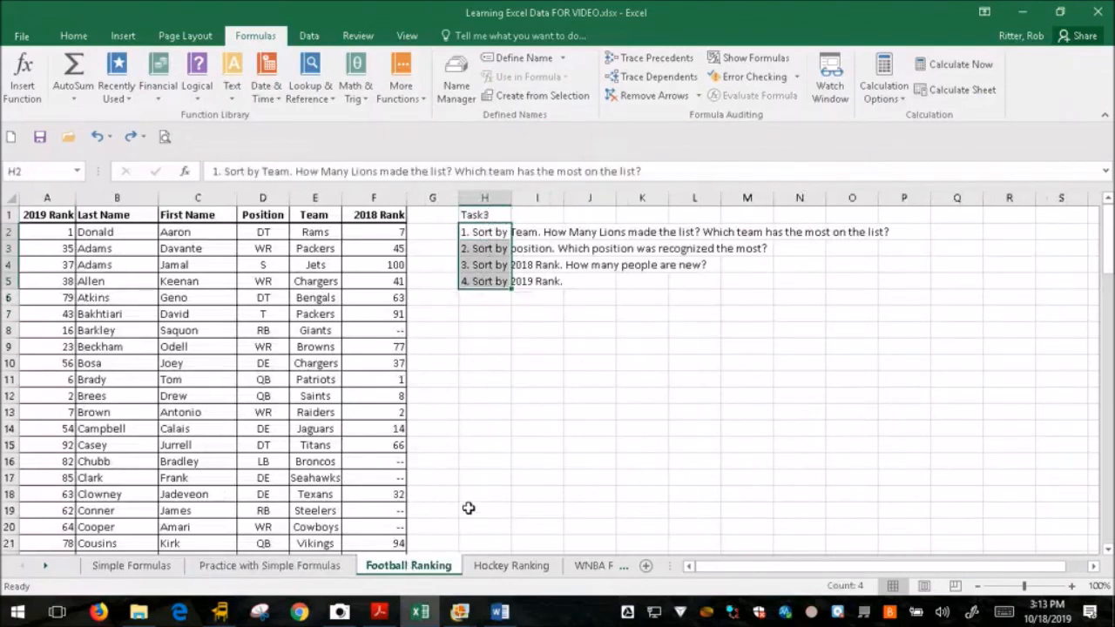
Open the Hockey Ranking sheet and point out the Task 4 instructions in H2:H5, leaving the cell contents in place
{"action": "left_click", "coordinate": [511, 566]}
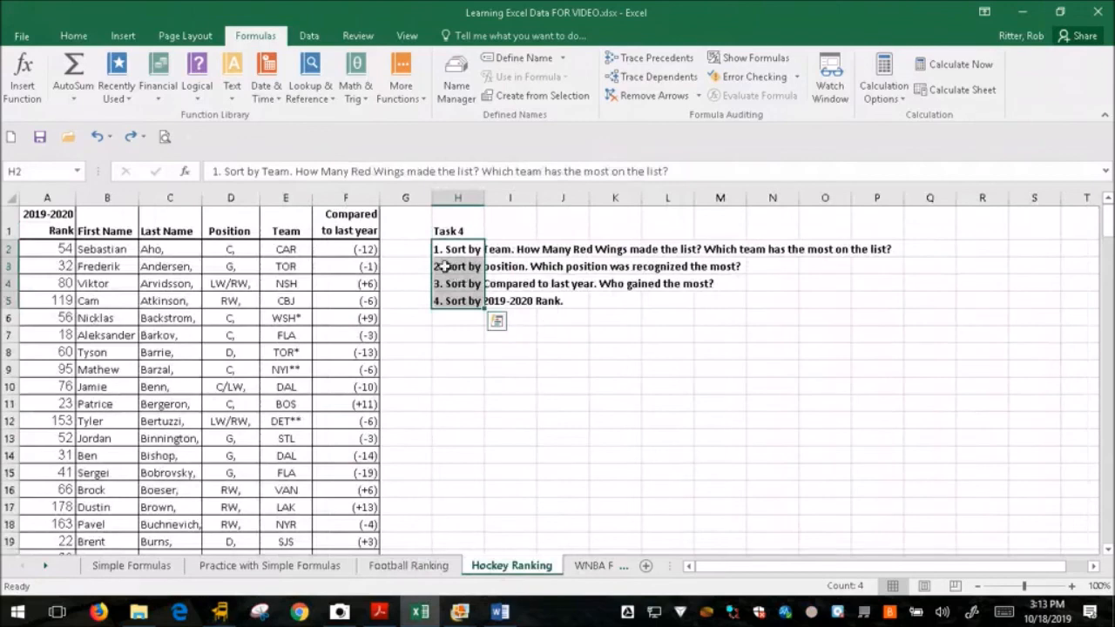
{"action": "left_click_drag", "start_coordinate": [445, 248], "coordinate": [456, 307]}
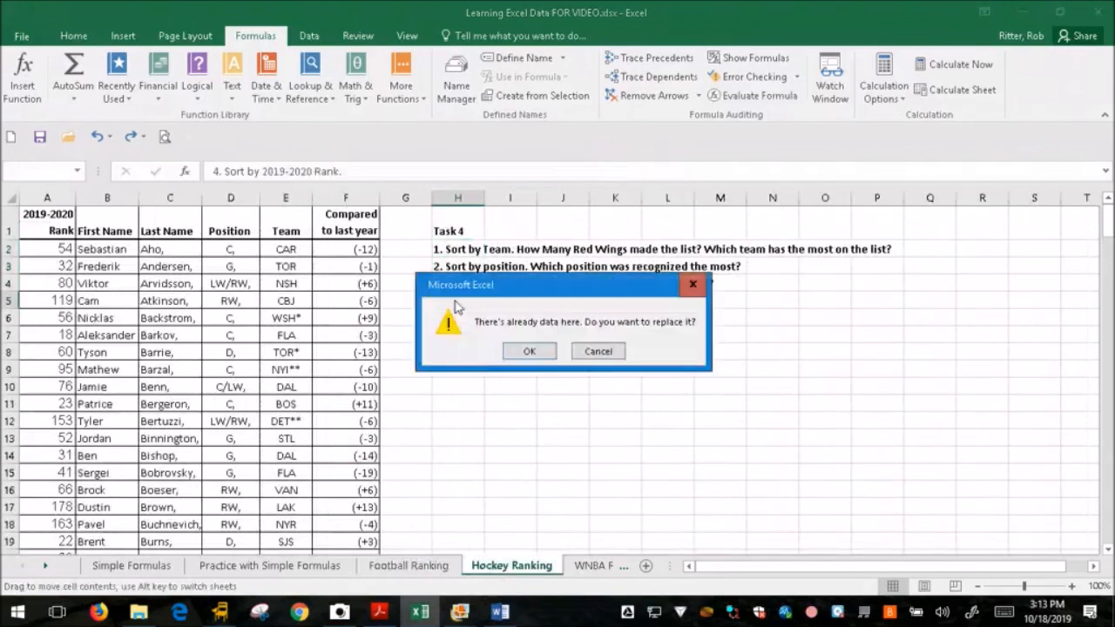
{"action": "left_click", "coordinate": [599, 352]}
Open the WNBA Ranking sheet and highlight the three Task 5 instructions in P2:P4
{"action": "left_click", "coordinate": [582, 565]}
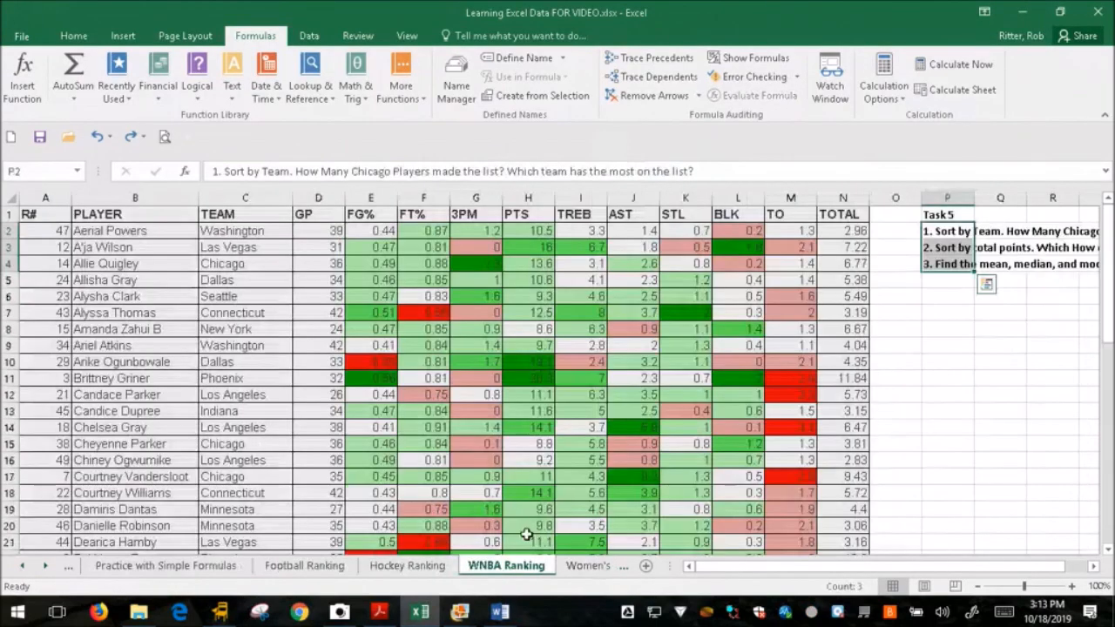
{"action": "left_click", "coordinate": [943, 318]}
{"action": "left_click_drag", "start_coordinate": [946, 230], "coordinate": [947, 262]}
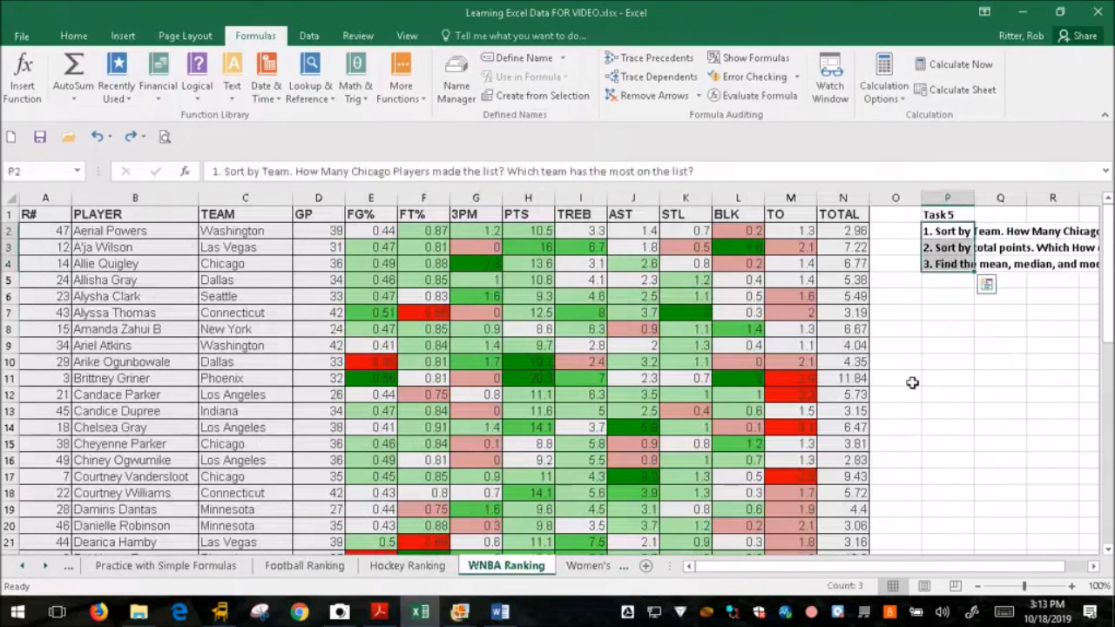
Open the Women's Soccer sheet and highlight the five Task 6 instructions in J2:J6
{"action": "left_click", "coordinate": [588, 565]}
{"action": "left_click", "coordinate": [631, 320]}
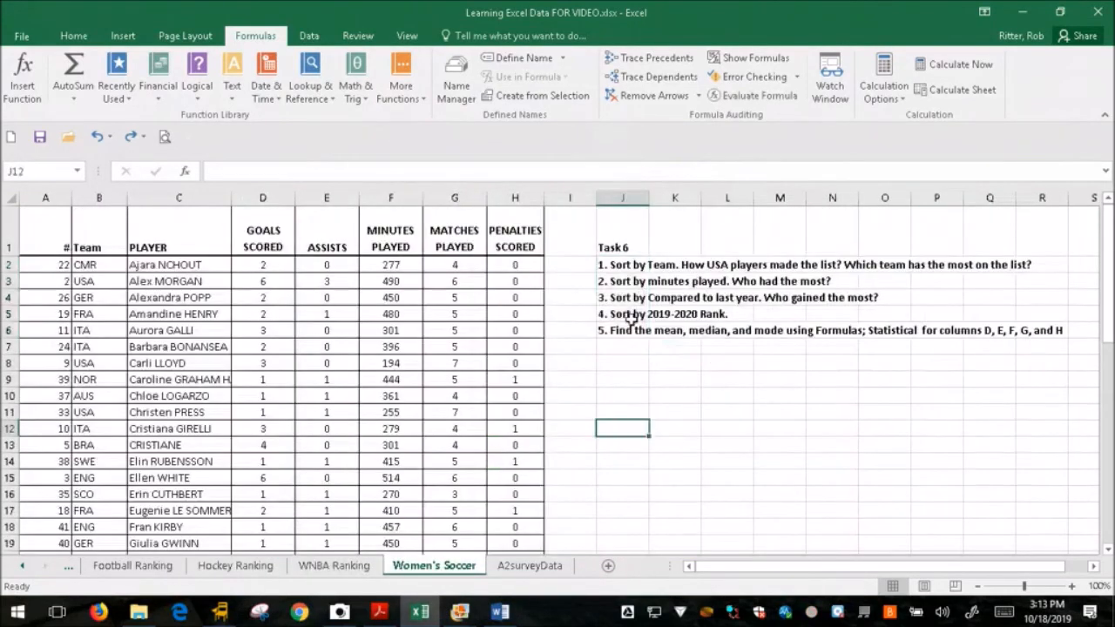
{"action": "left_click_drag", "start_coordinate": [622, 270], "coordinate": [623, 331]}
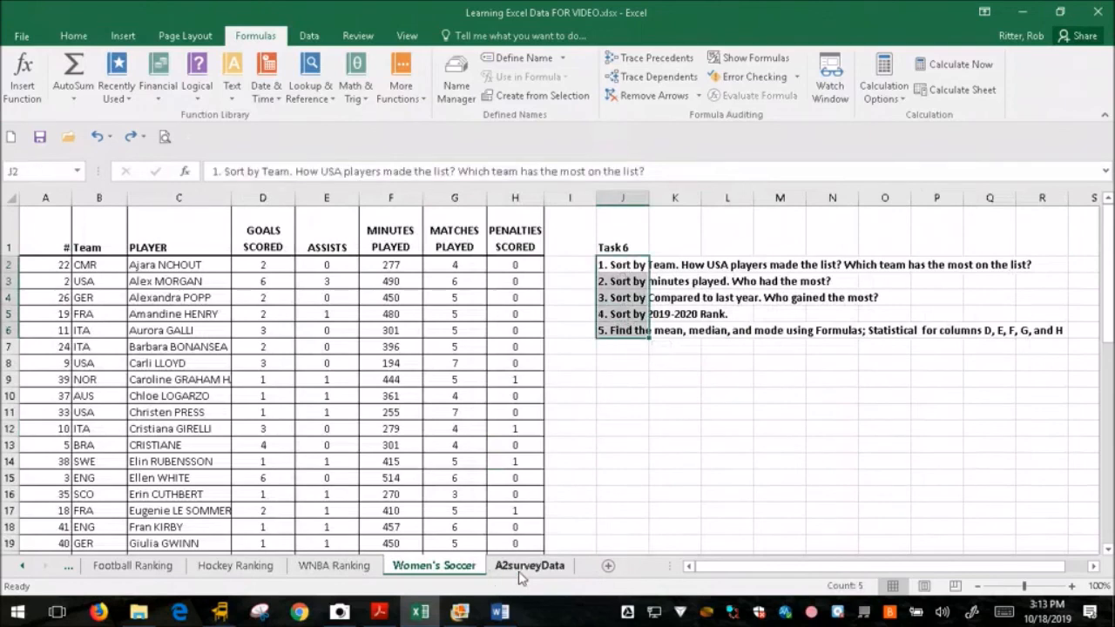
Open the A2surveyData sheet, highlight the four Task 7 instructions in L2:L5, and clear the highlight by selecting cell L11
{"action": "left_click", "coordinate": [522, 567]}
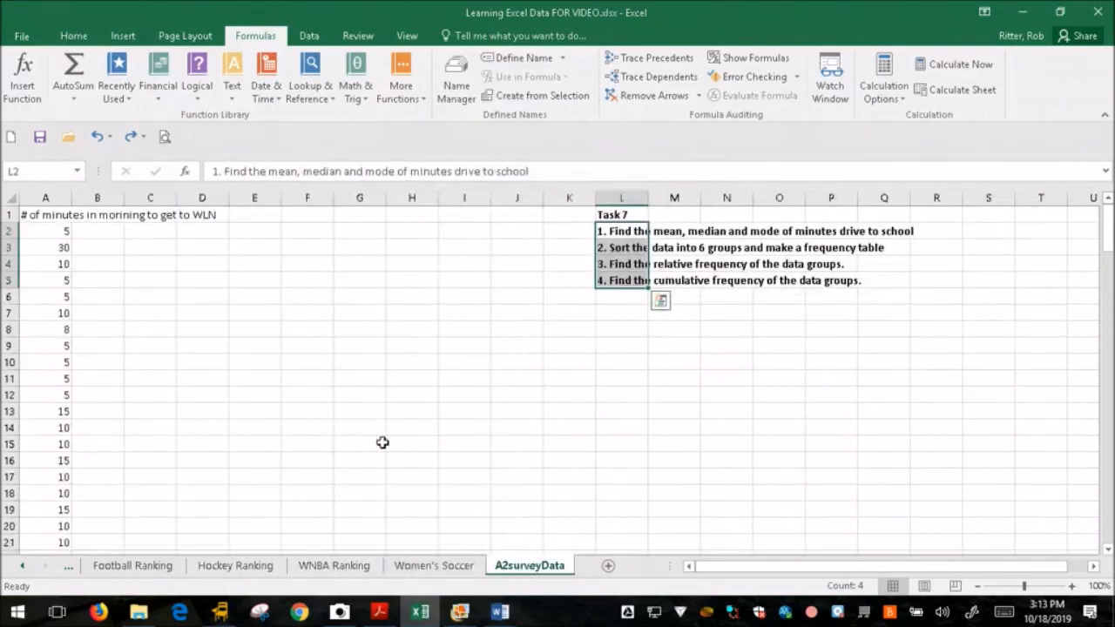
{"action": "left_click", "coordinate": [659, 413]}
{"action": "left_click", "coordinate": [624, 233]}
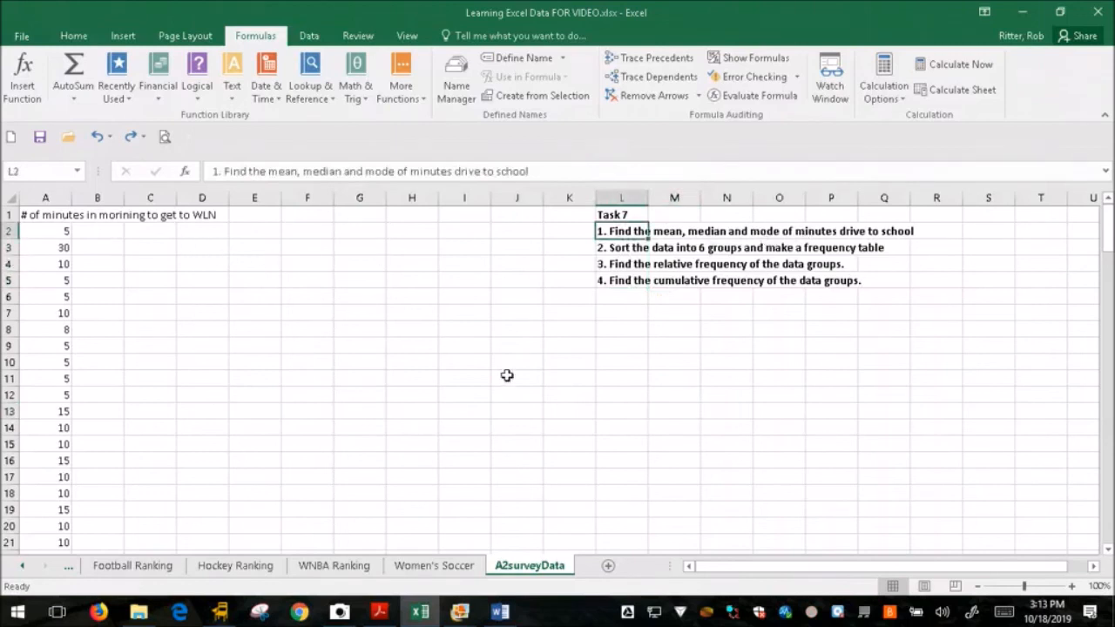
{"action": "left_click_drag", "start_coordinate": [617, 232], "coordinate": [618, 281]}
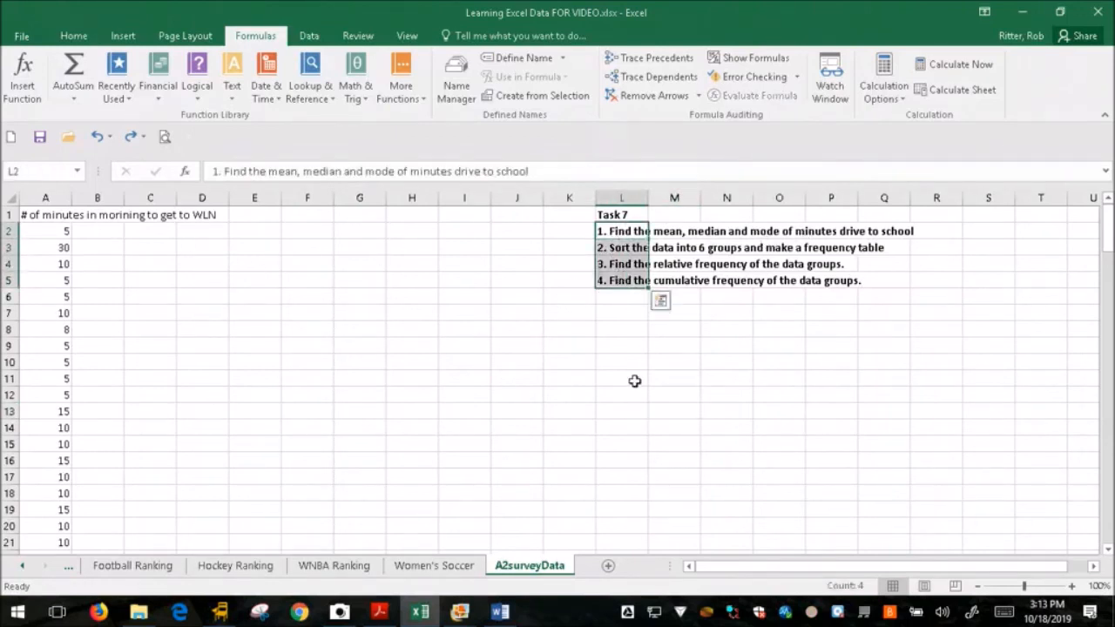
{"action": "left_click", "coordinate": [634, 380]}
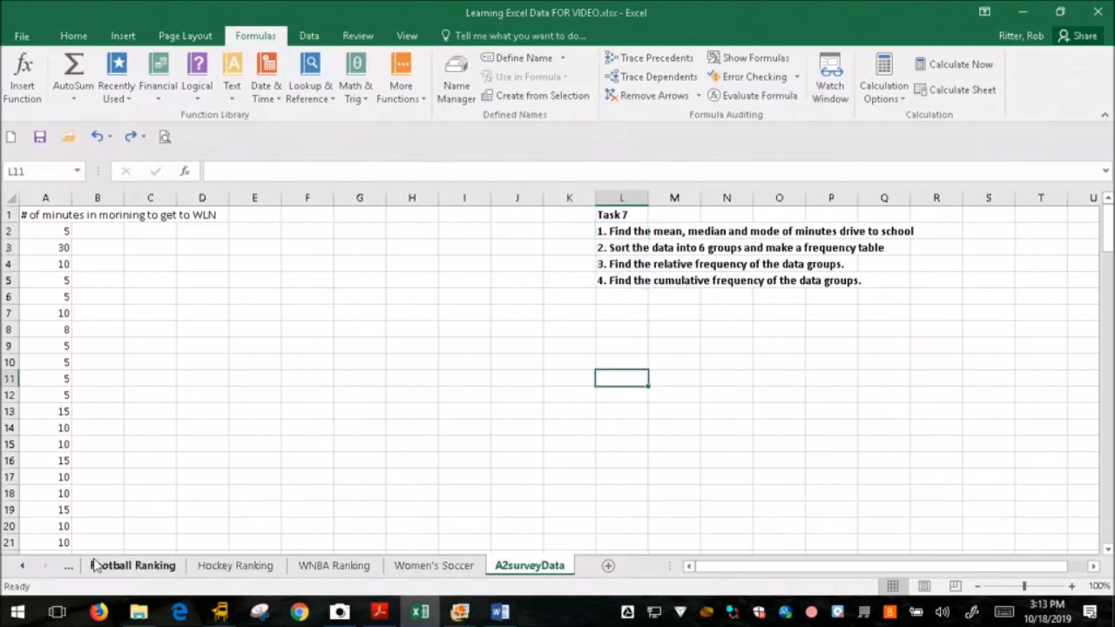
Return to the Simple Formulas sheet at the start of the workbook and select the empty cell E7 beside the totals row
{"action": "left_click", "coordinate": [25, 567]}
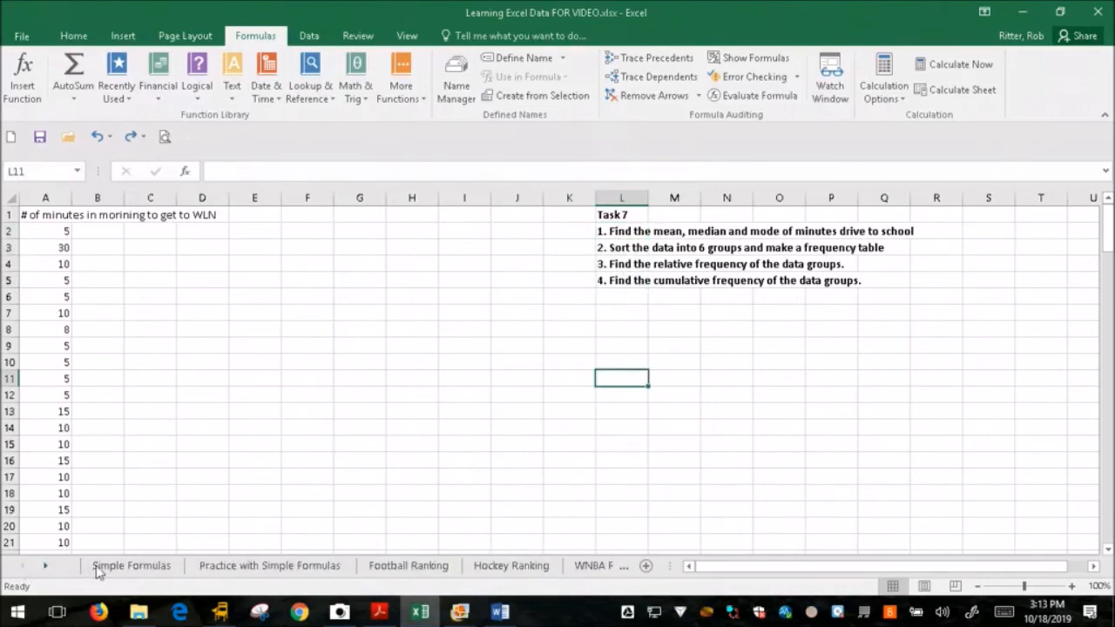
{"action": "left_click", "coordinate": [122, 566]}
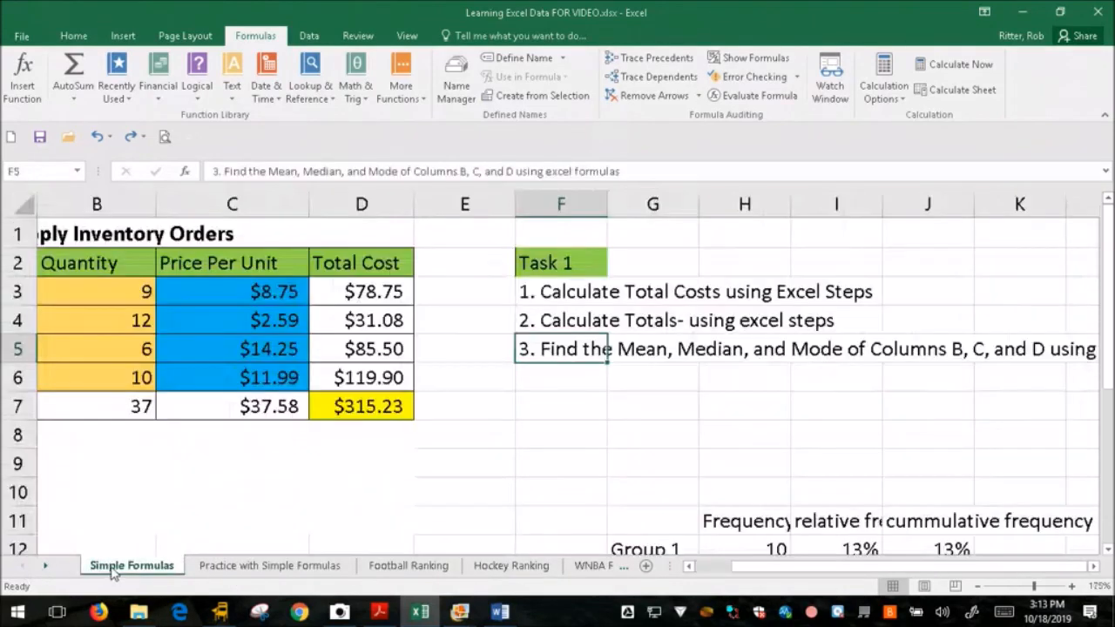
{"action": "left_click", "coordinate": [453, 417]}
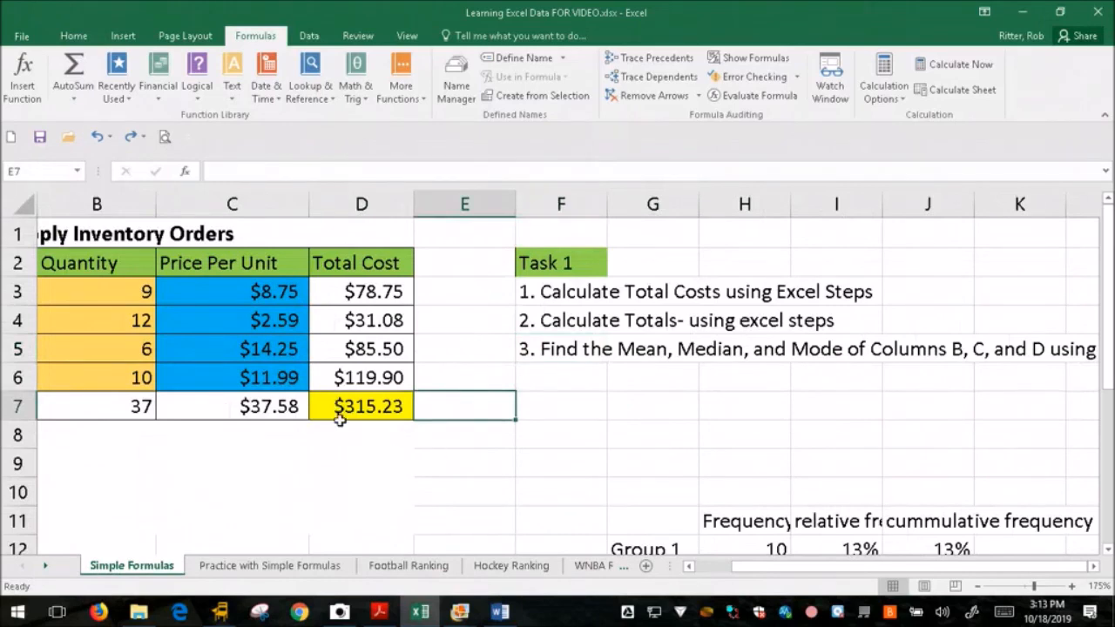
Show the Excel Training - Level 1 PDF in Adobe Acrobat Reader, minimize it, and select cell E2 back in the Excel workbook
{"action": "left_click", "coordinate": [379, 612]}
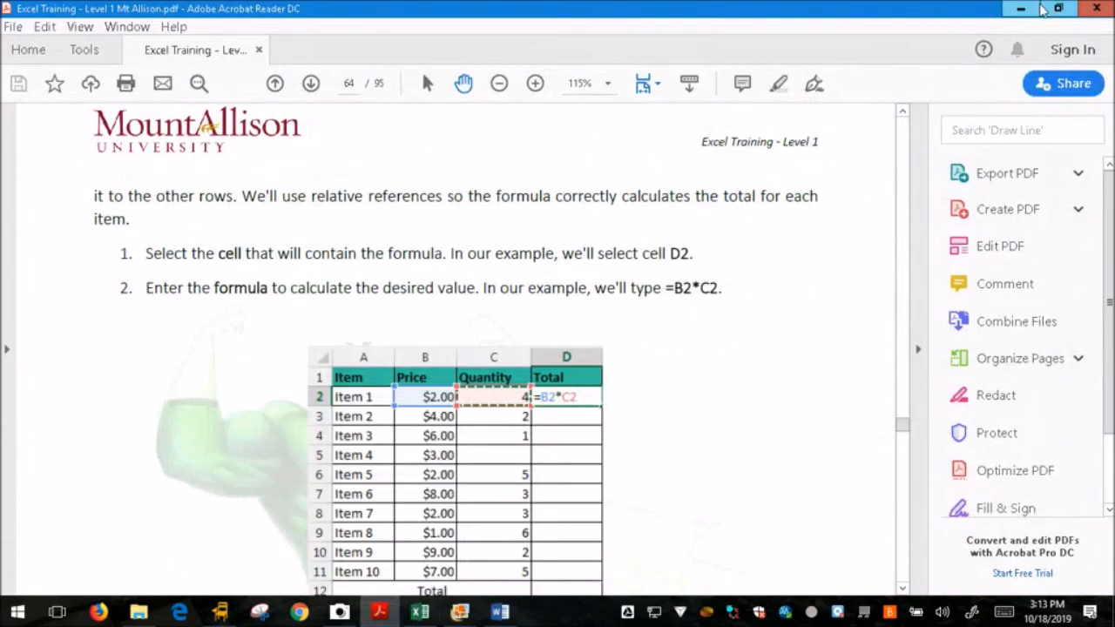
{"action": "left_click", "coordinate": [1021, 8]}
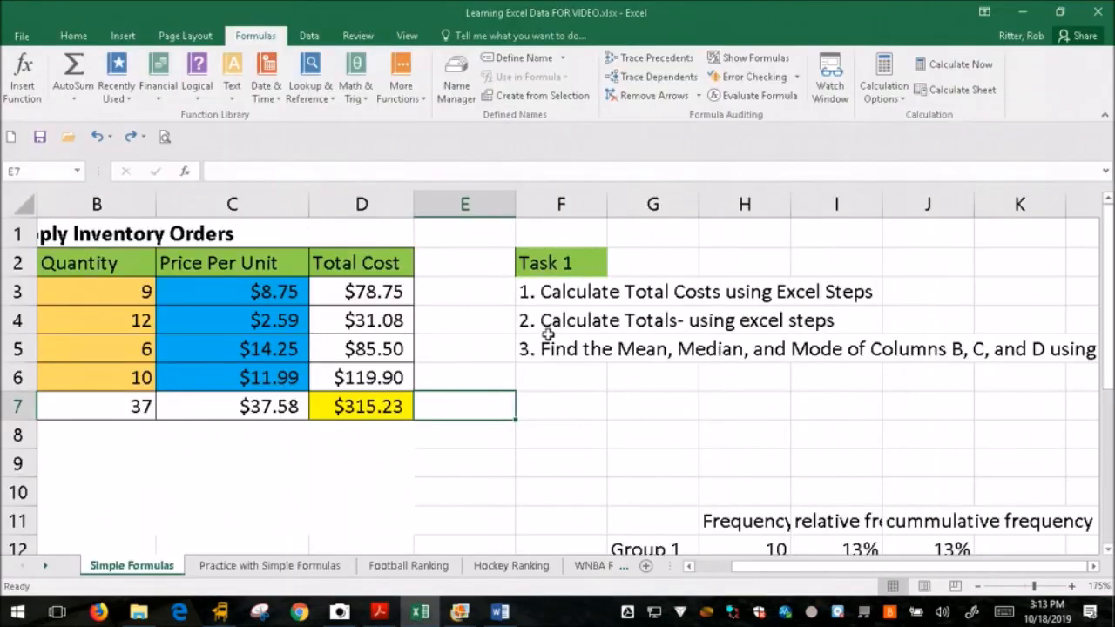
{"action": "left_click", "coordinate": [455, 273]}
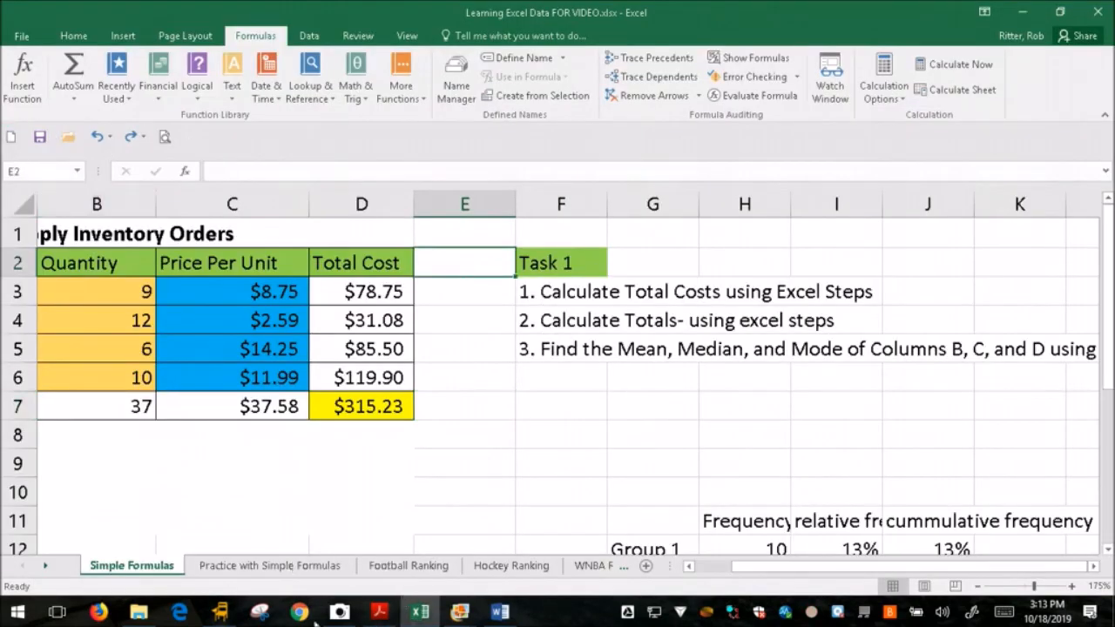
Switch to FrontRow Teacher Edition to access the Lesson Capture recording controls
{"action": "left_click", "coordinate": [220, 614]}
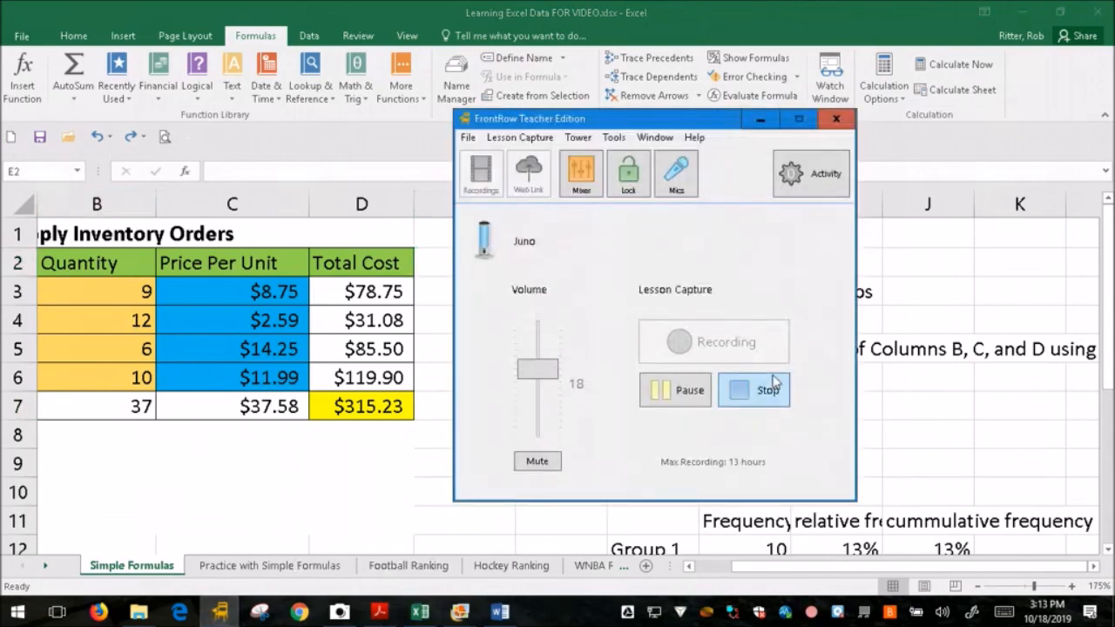